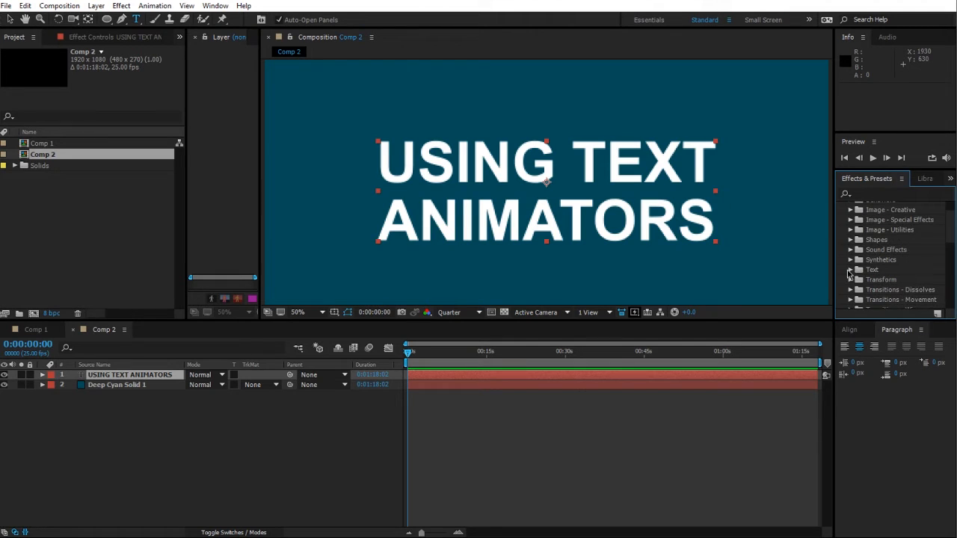
Step: Browse the Text > Animate In animation presets in Effects & Presets
left_click(852, 271)
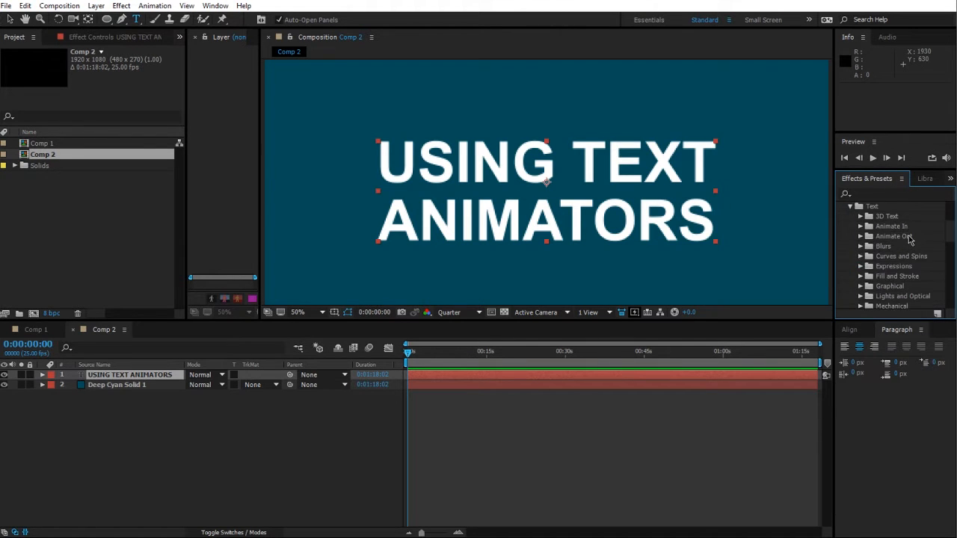
scroll(910, 239, "down", 3)
scroll(910, 239, "down", 3)
scroll(910, 239, "up", 5)
scroll(911, 239, "down", 4)
scroll(911, 239, "up", 3)
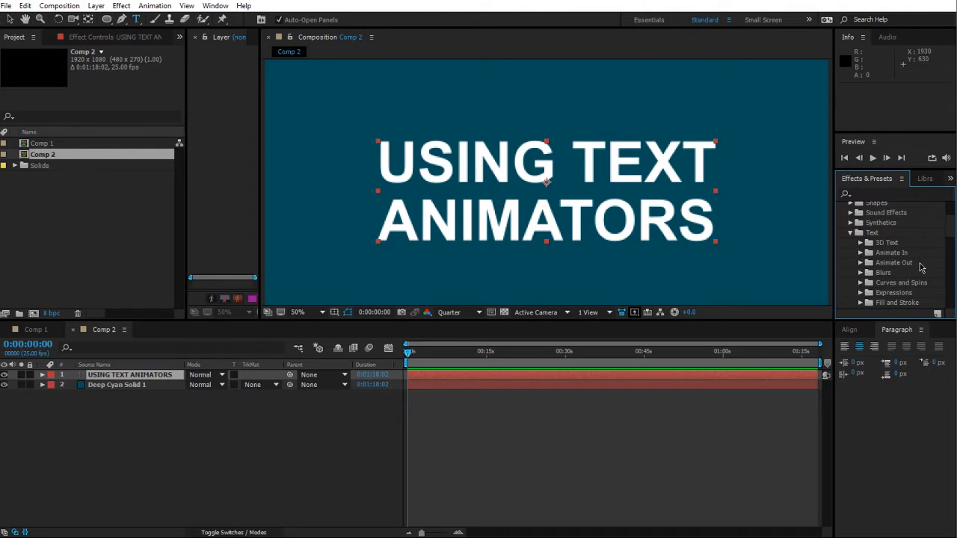
left_click(860, 253)
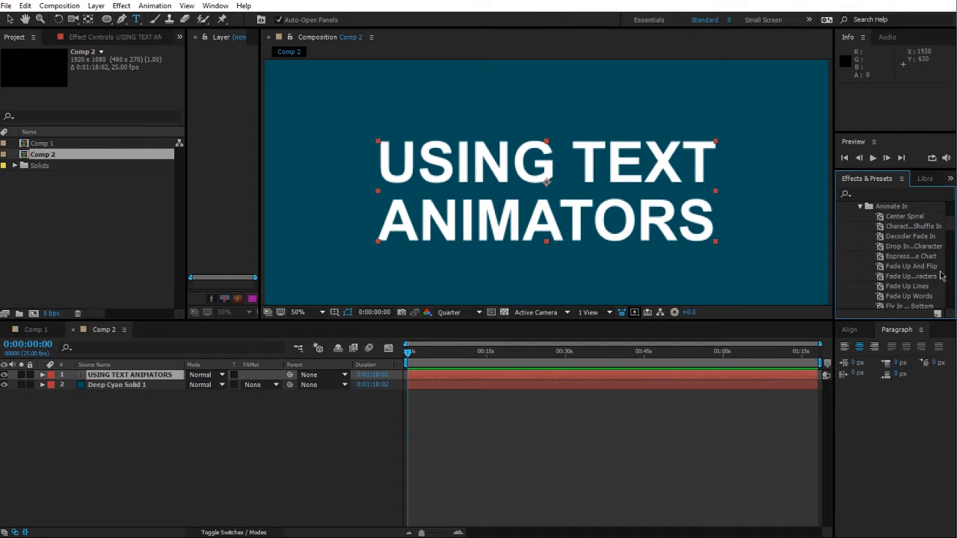
scroll(916, 261, "down", 3)
scroll(915, 261, "down", 6)
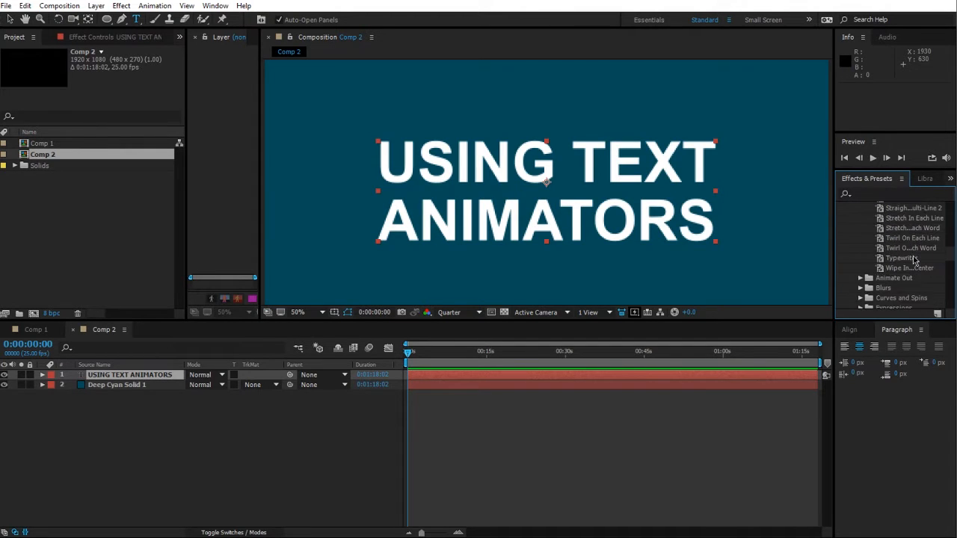
scroll(916, 259, "up", 3)
scroll(909, 266, "up", 2)
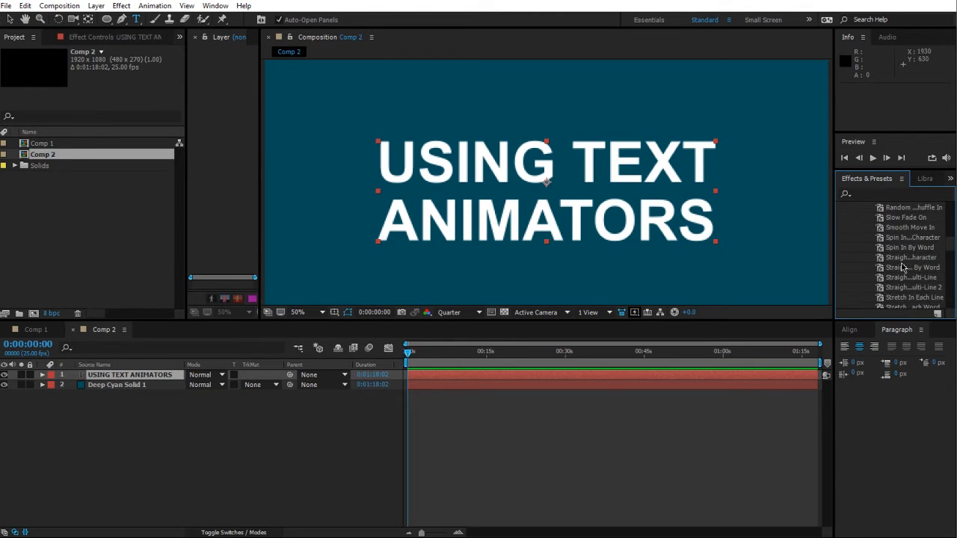
Step: Apply the Random Shuffle In preset to the title text and scrub the timeline to preview it
left_click(903, 225)
left_click_drag(903, 232, 534, 168)
key("v")
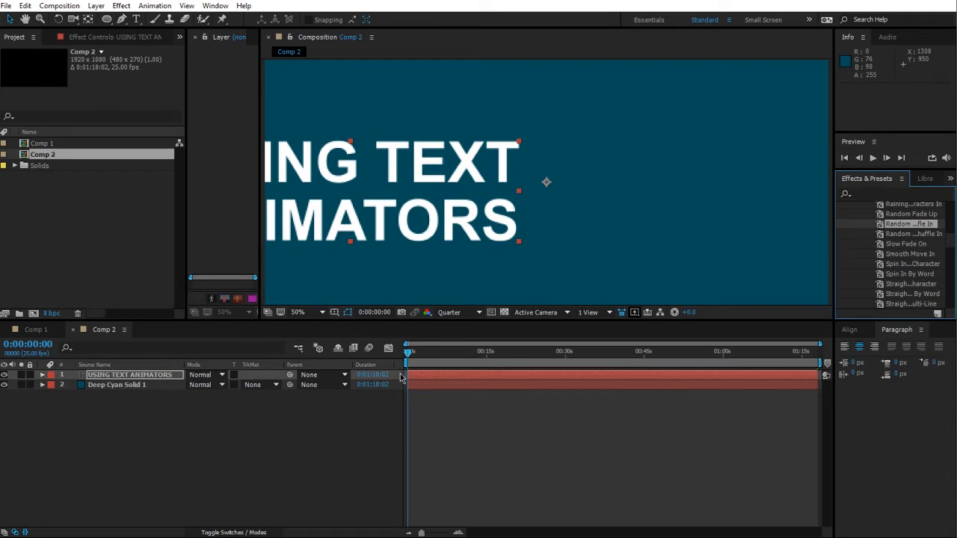
left_click(408, 357)
left_click_drag(408, 358, 418, 368)
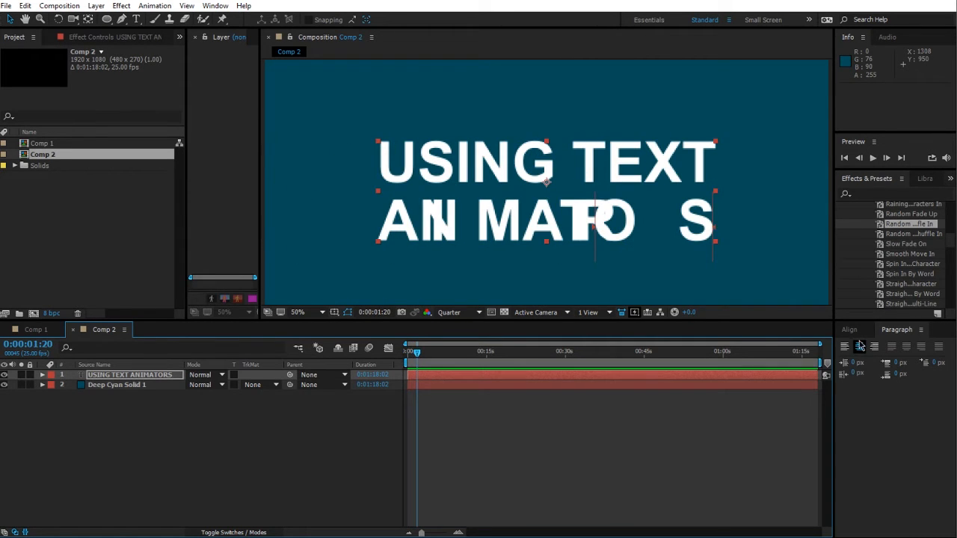
Step: Undo the applied preset and collapse the Animation Presets list
scroll(911, 274, "up", 1)
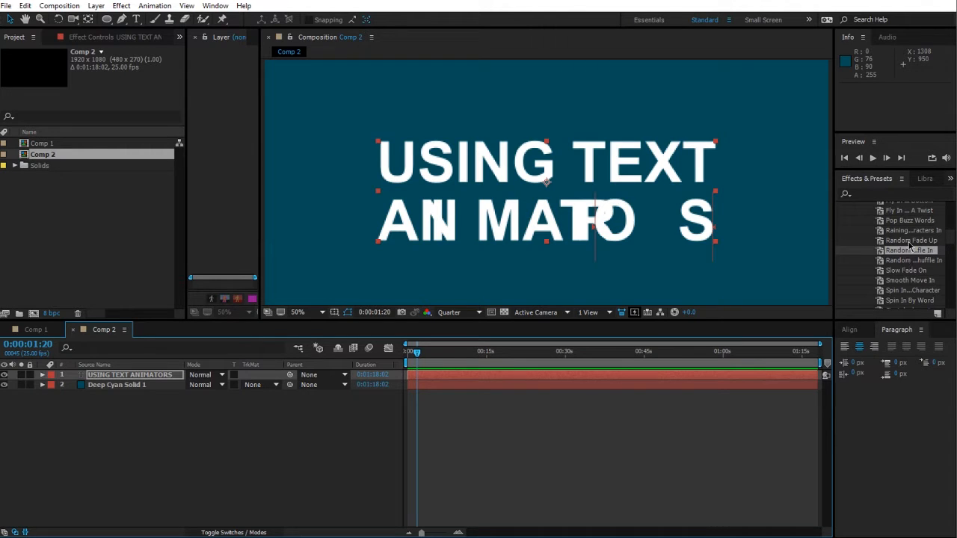
key("ctrl+z")
scroll(952, 239, "up", 10)
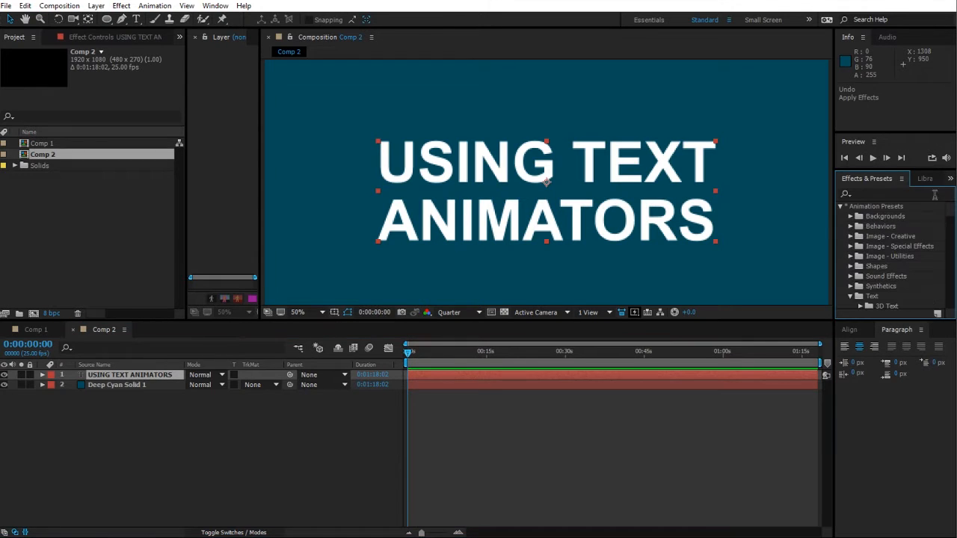
left_click(842, 206)
left_click(316, 482)
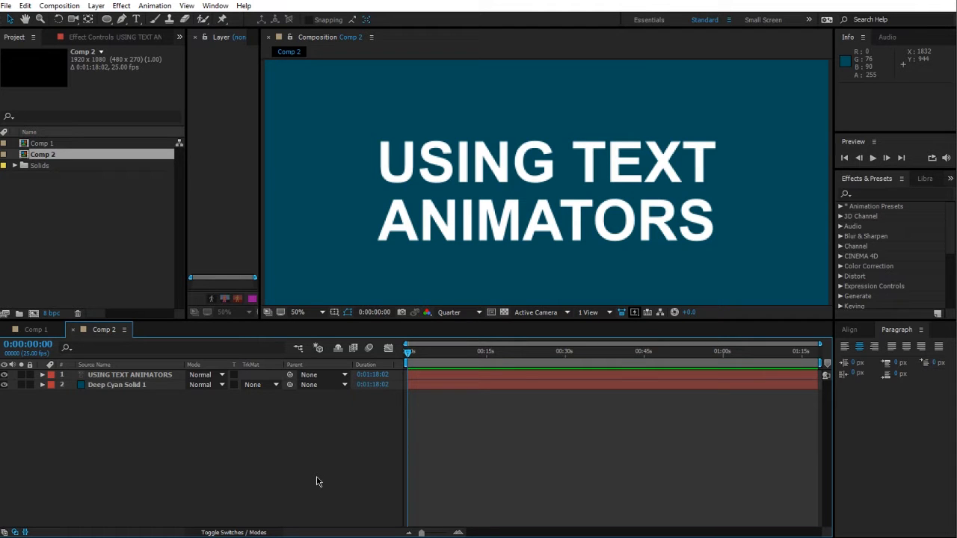
Step: Expand the title text layer and add a Position text animator to it
left_click(42, 374)
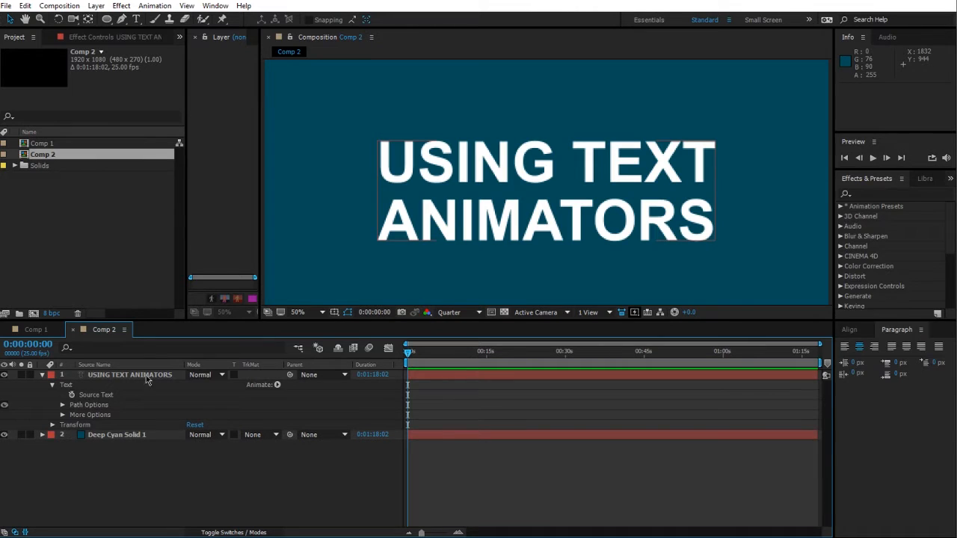
left_click(276, 385)
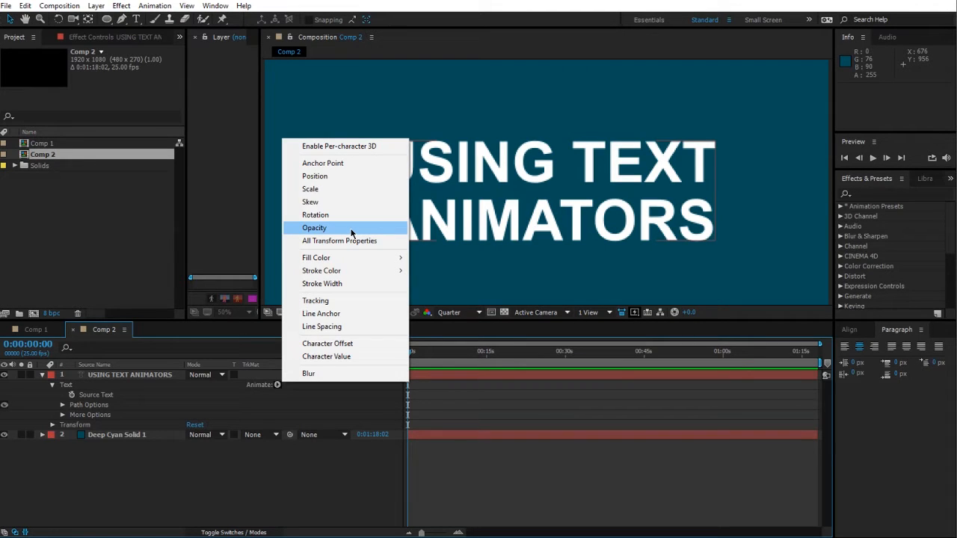
mouse_move(372, 272)
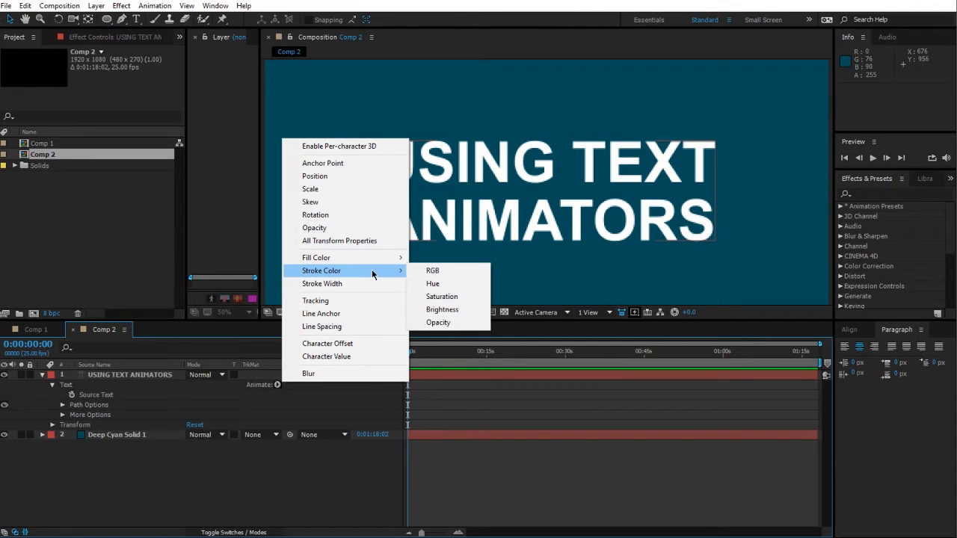
left_click(340, 373)
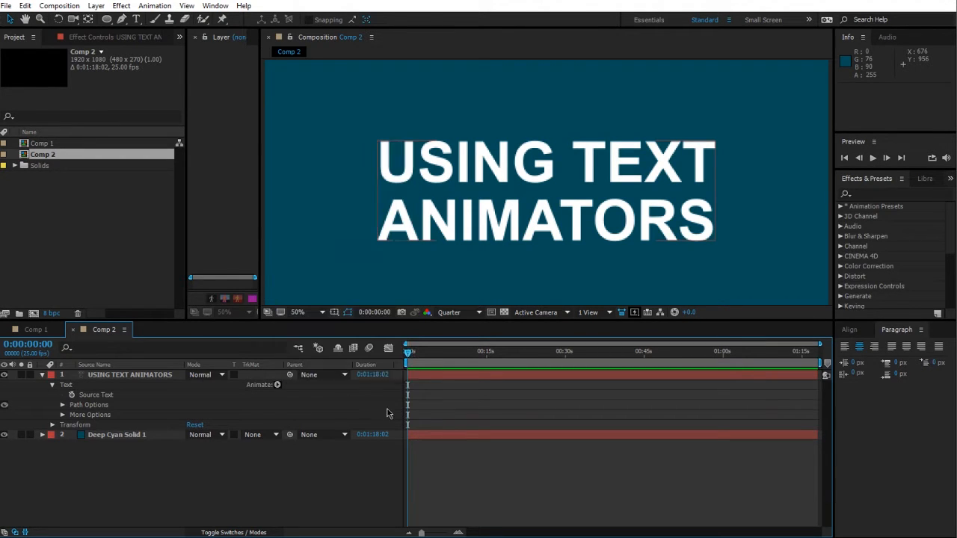
left_click(277, 385)
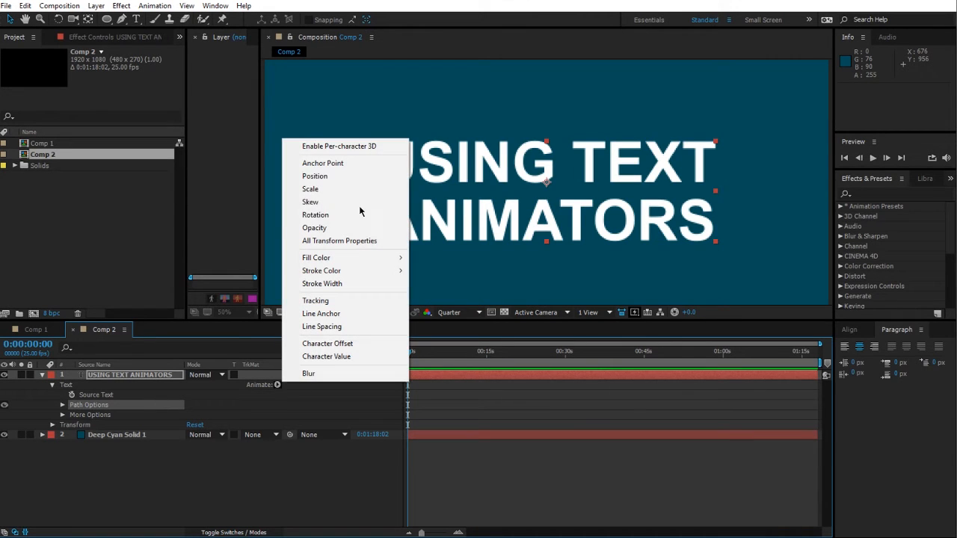
left_click(317, 178)
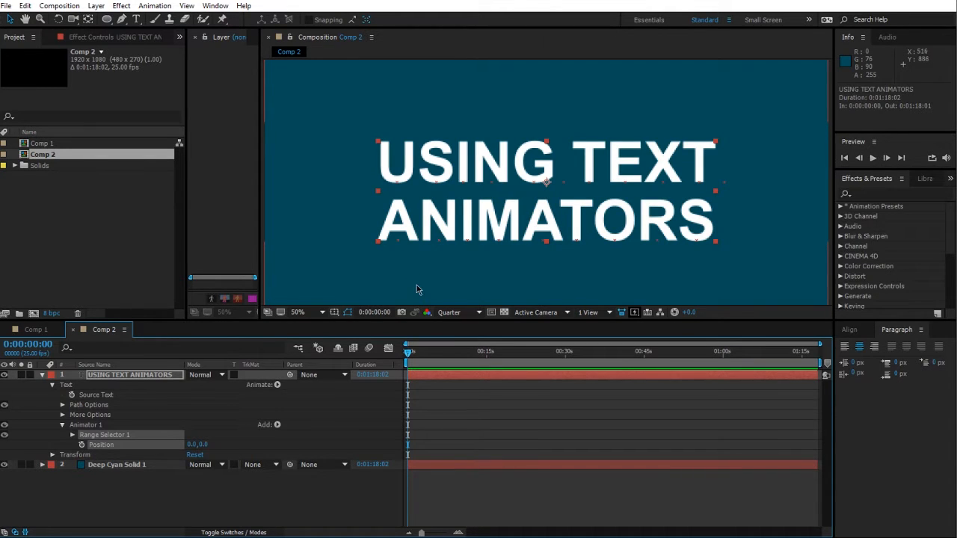
left_click(91, 424)
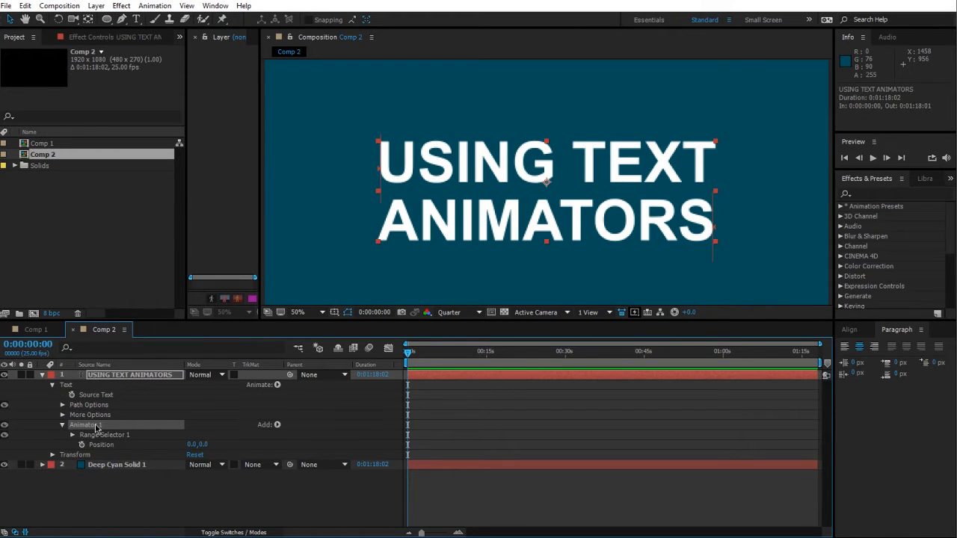
left_click(116, 379)
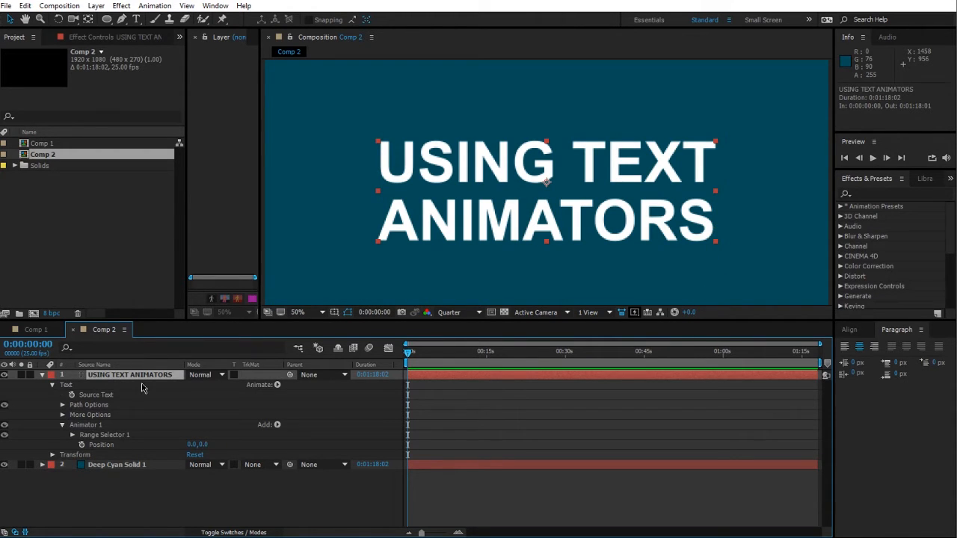
left_click(103, 426)
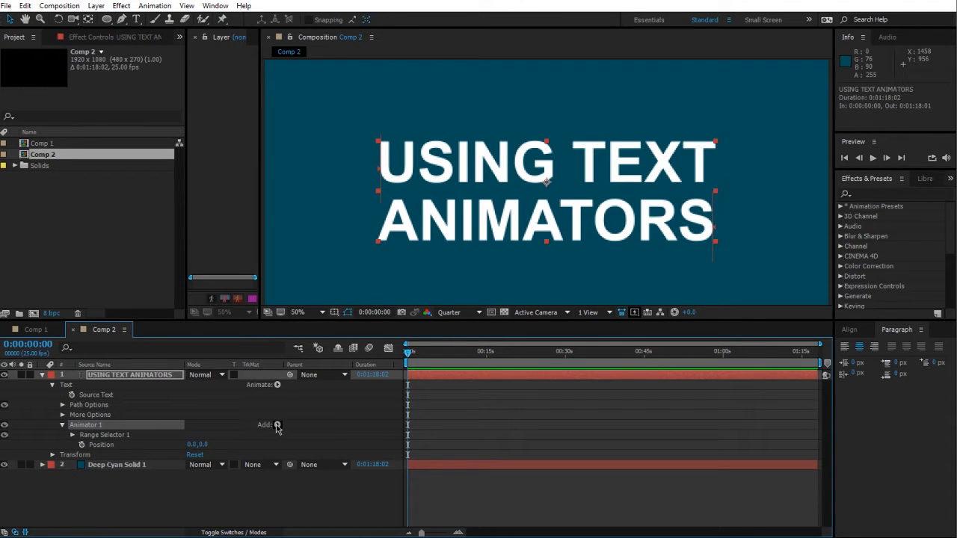
left_click(102, 436)
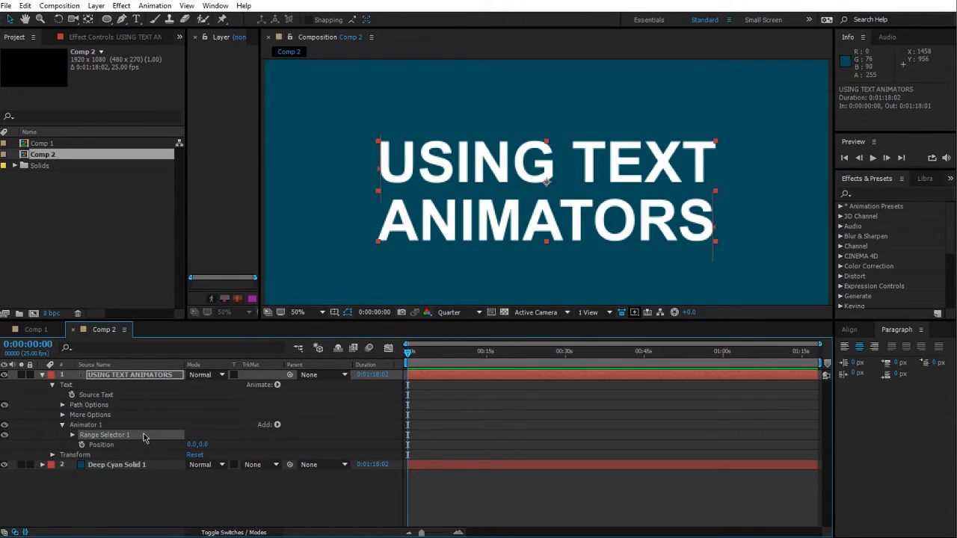
left_click(117, 448)
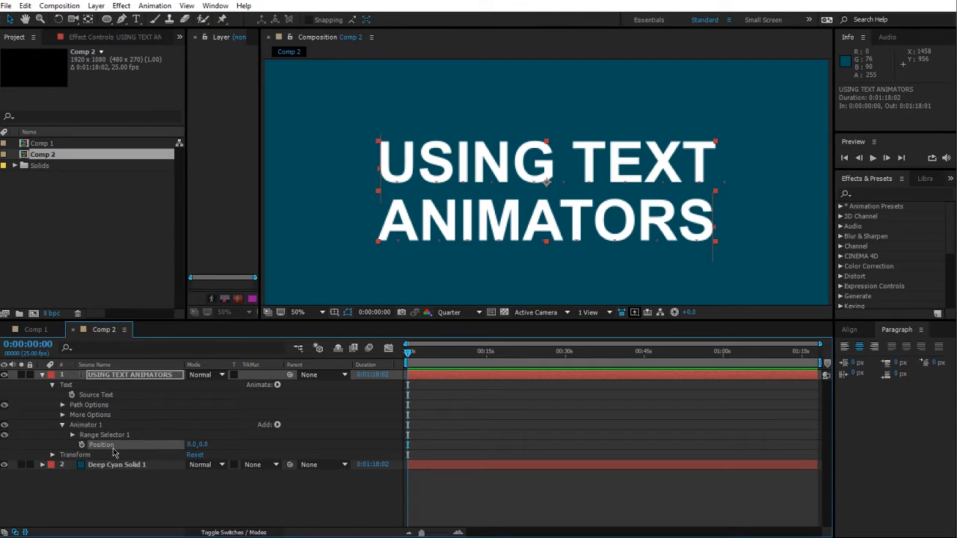
Step: Set the Animator 1 Position value to 0, 680
left_click_drag(202, 444, 594, 438)
left_click(205, 444)
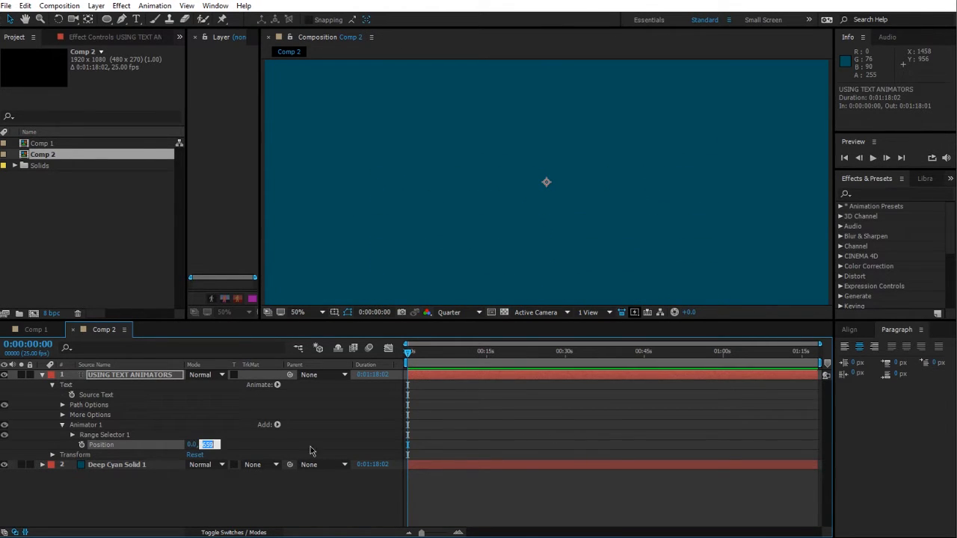
type("680")
left_click(368, 483)
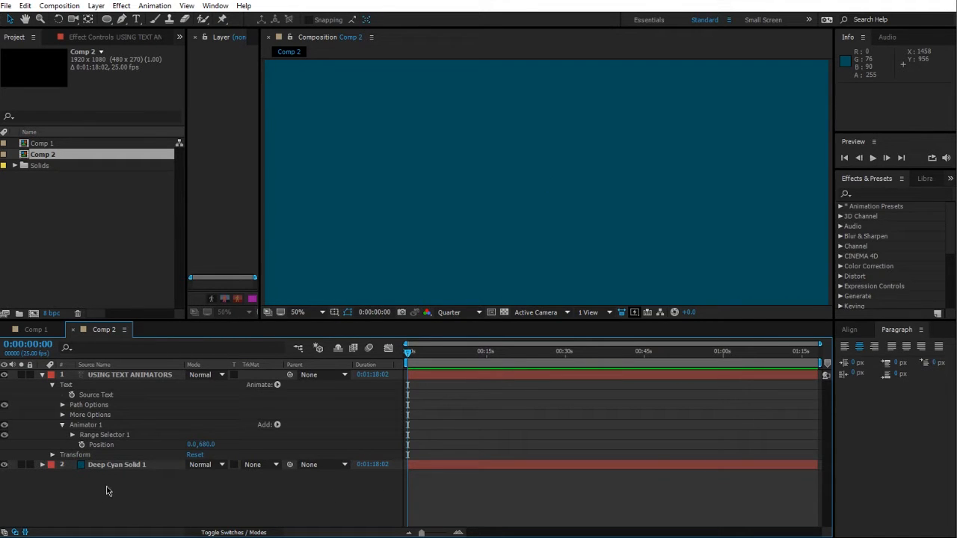
Step: Expand and collapse the text layer's Transform properties
left_click(115, 376)
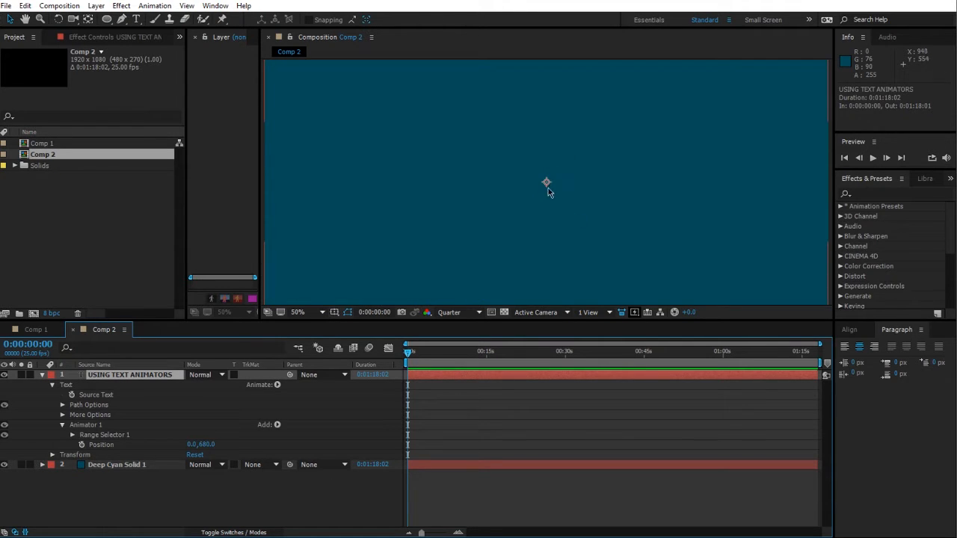
left_click(52, 456)
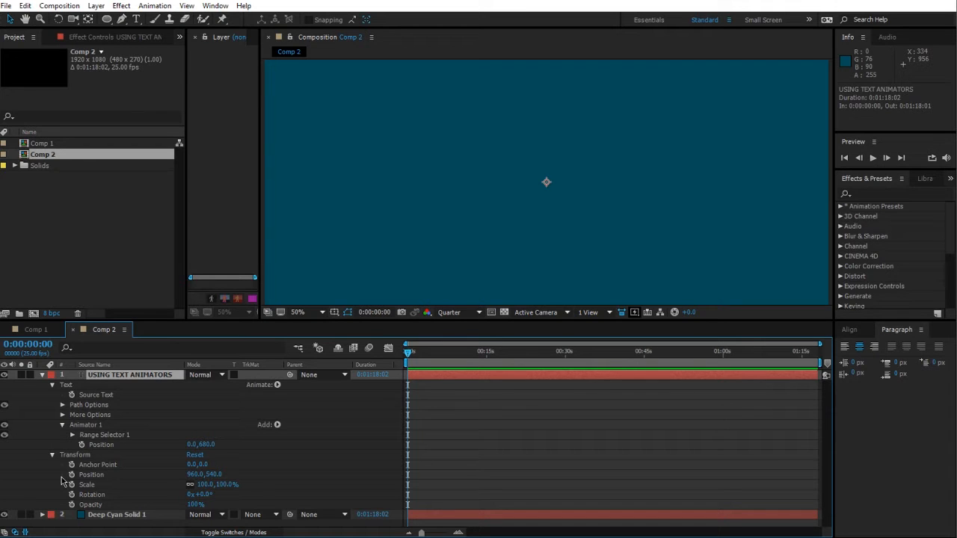
left_click(53, 456)
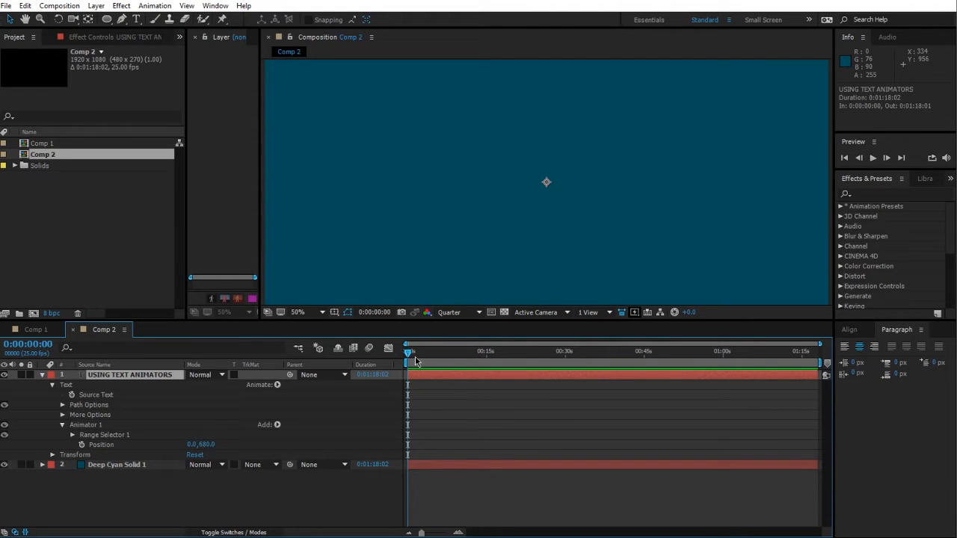
Step: Zoom the timeline, expand Range Selector 1, and scrub its Start and End values to preview the reveal
left_click_drag(821, 344, 508, 345)
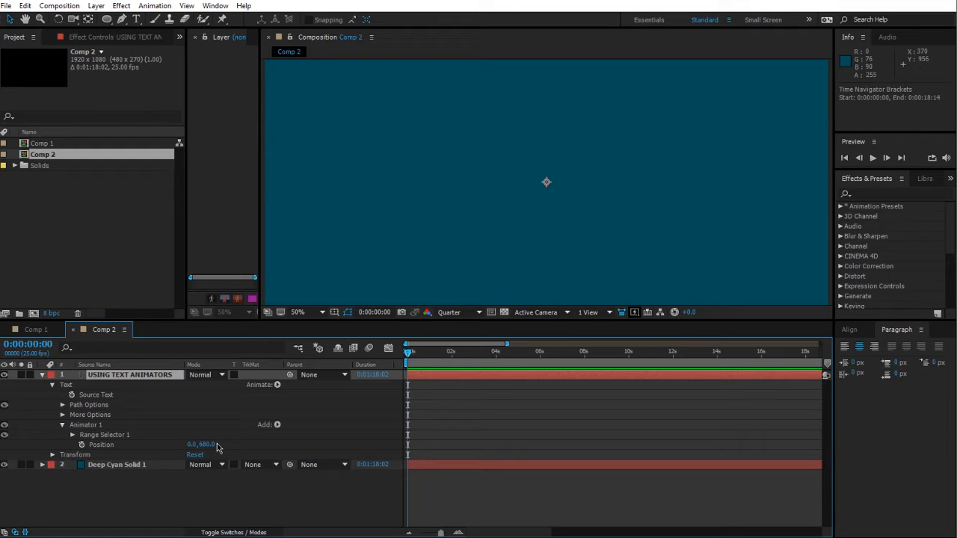
left_click(73, 435)
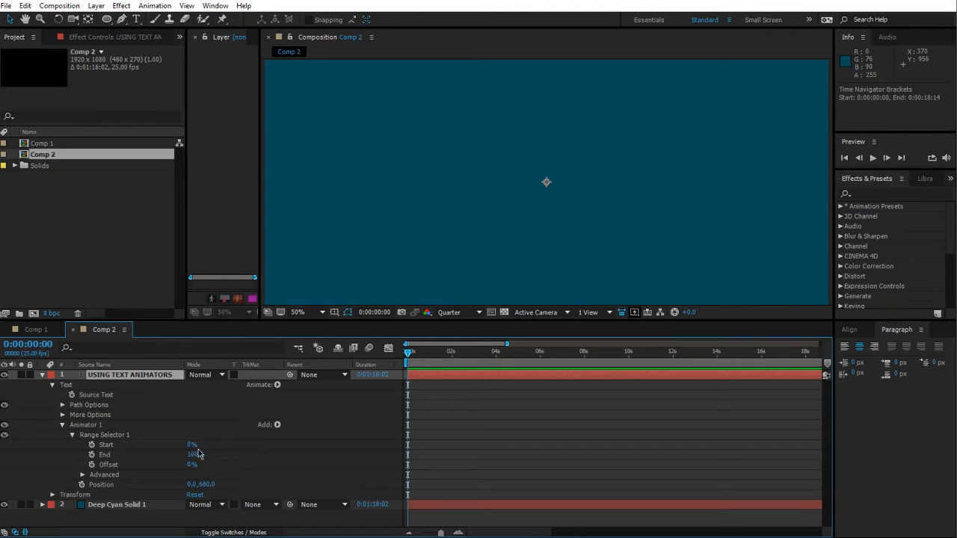
left_click_drag(191, 447, 264, 426)
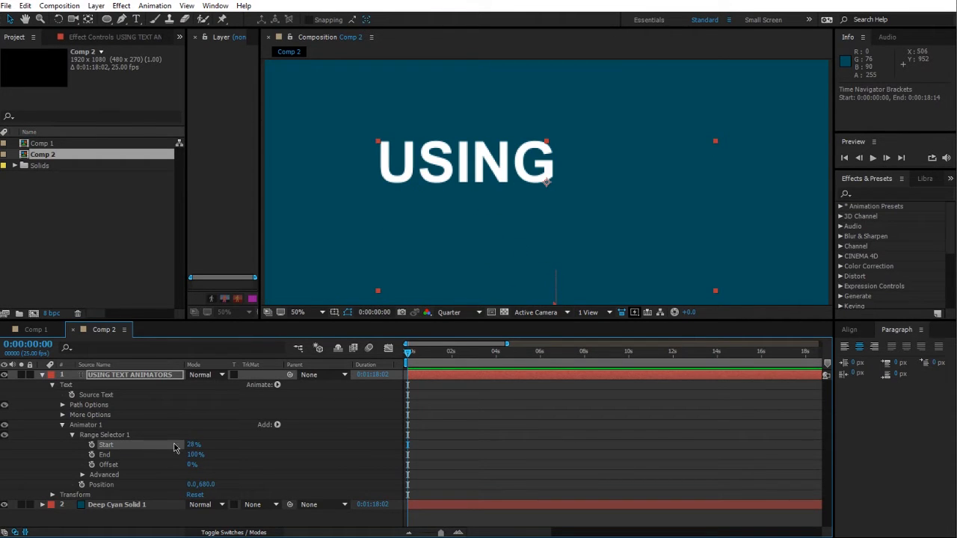
mouse_move(193, 447)
left_mouse_down()
mouse_move(232, 439)
mouse_move(109, 445)
mouse_move(214, 457)
mouse_move(191, 455)
left_mouse_up()
left_click_drag(180, 455, 258, 455)
Step: Scrub the Range Selector Offset through 100% and -100%, then set it to 0%
left_click(191, 467)
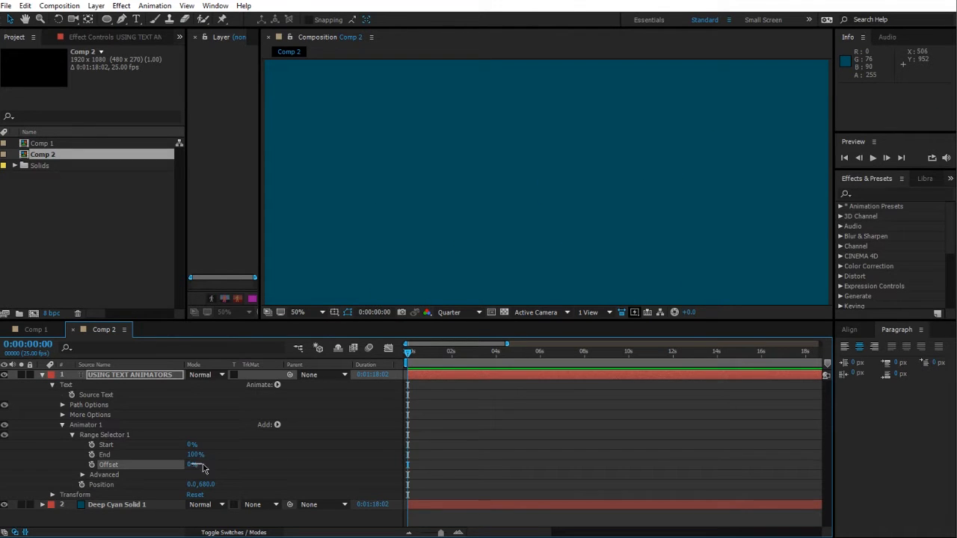
left_click_drag(191, 469, 286, 465)
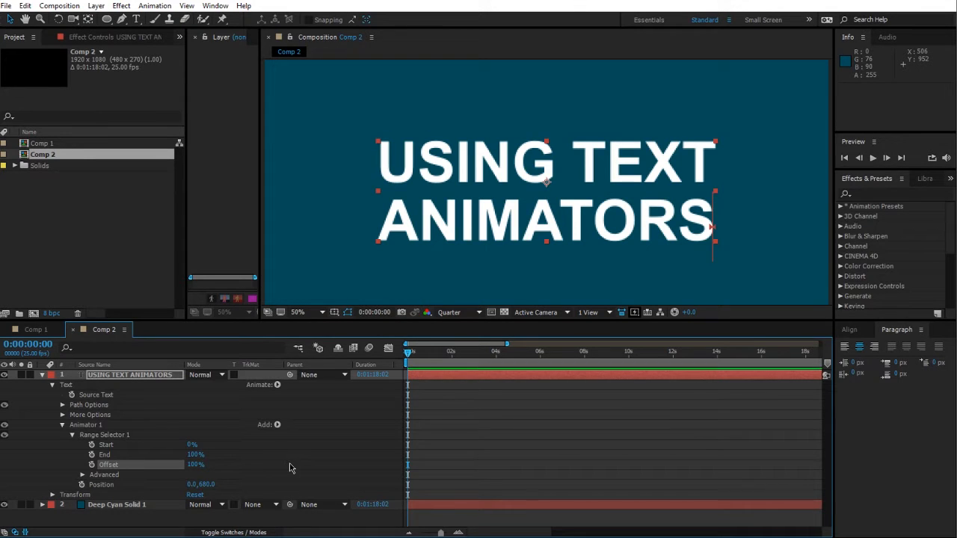
right_click(291, 465)
left_click(241, 472)
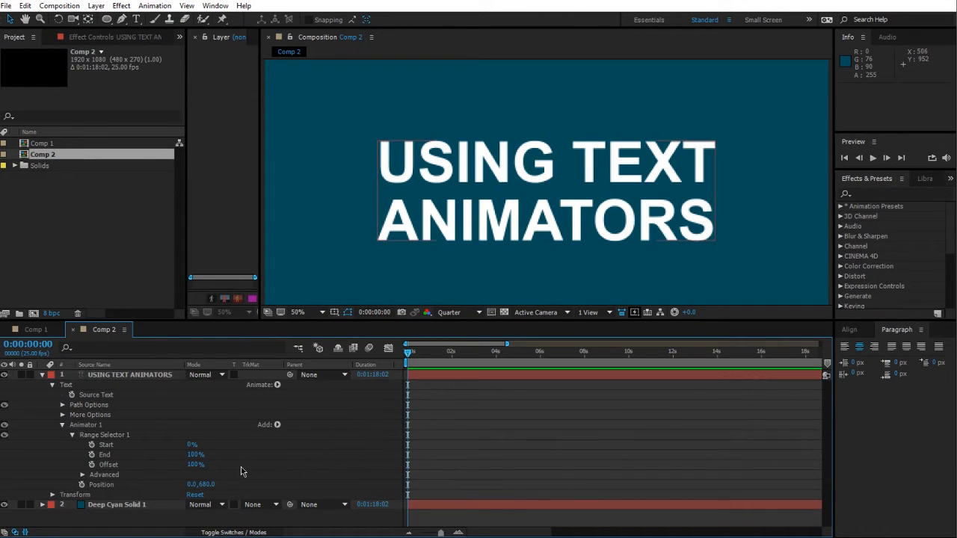
left_click_drag(195, 464, 12, 471)
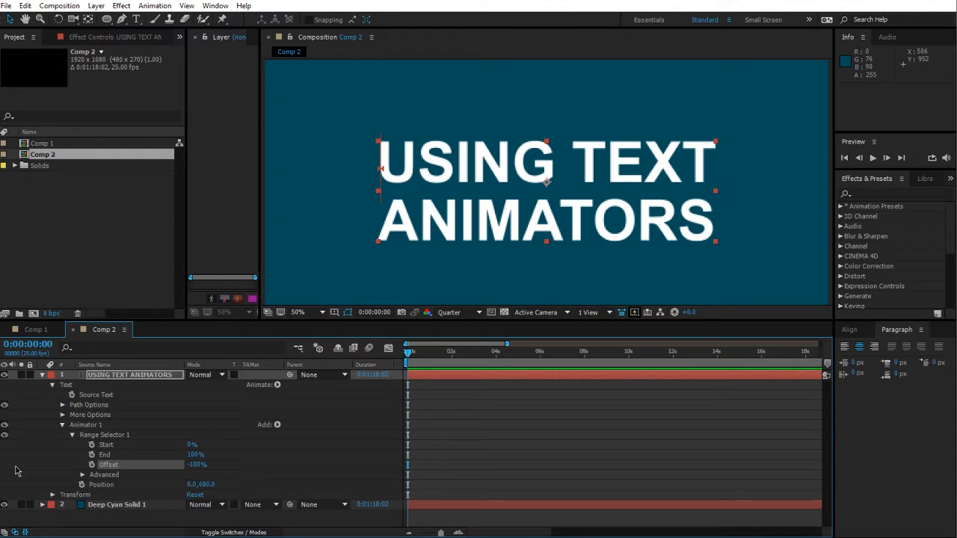
left_click(210, 476)
left_click(196, 465)
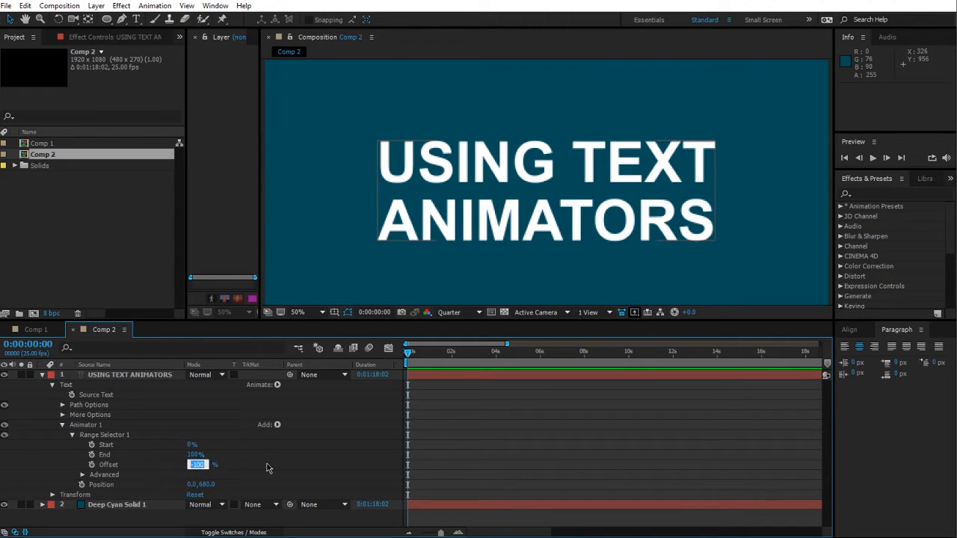
type("0")
key("Return")
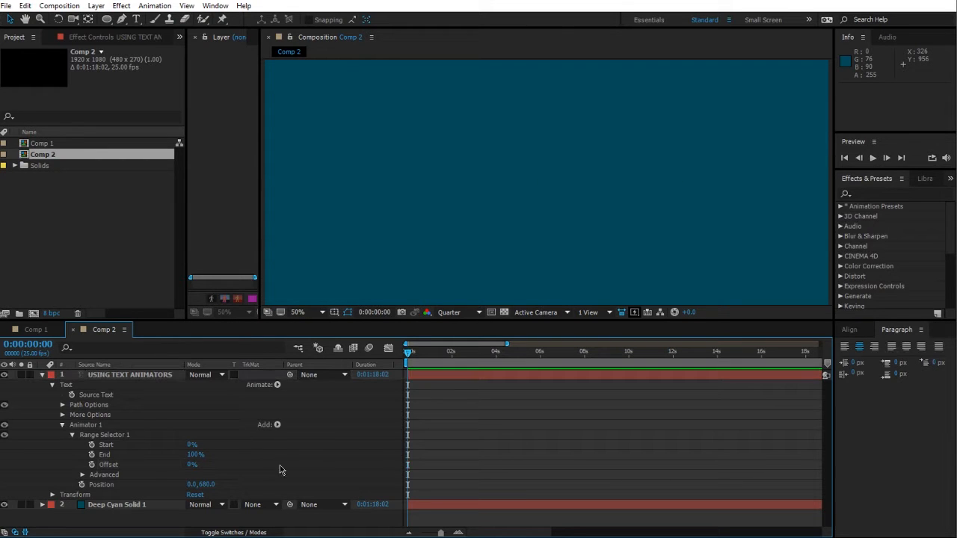
Step: Expand the Range Selector's Advanced properties and scrub the Start value to preview
left_click(82, 476)
scroll(384, 471, "down", 2)
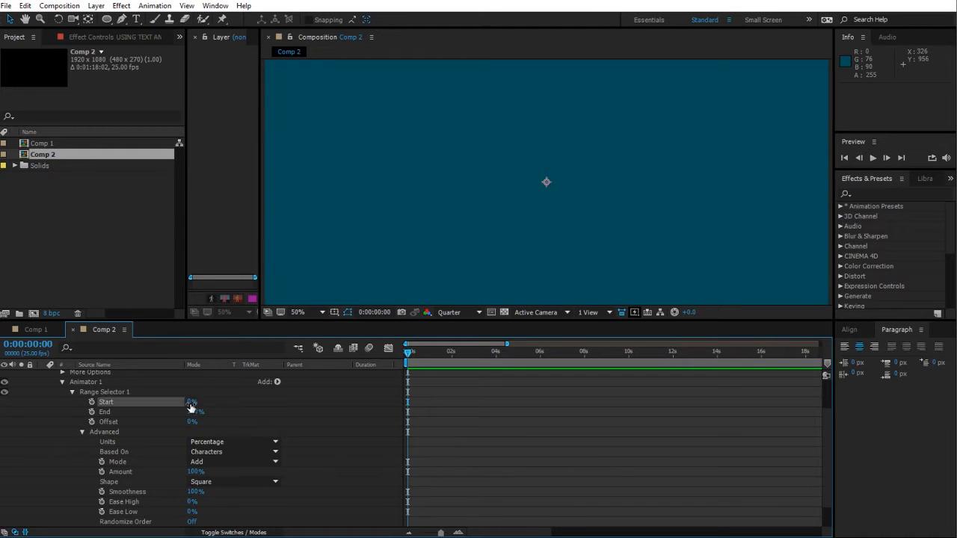
left_click_drag(188, 404, 284, 412)
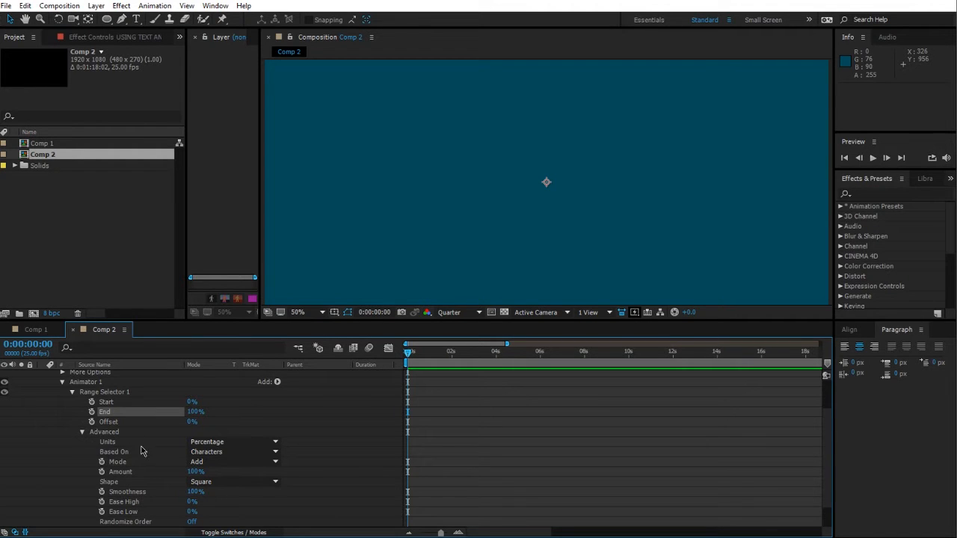
scroll(340, 460, "down", 2)
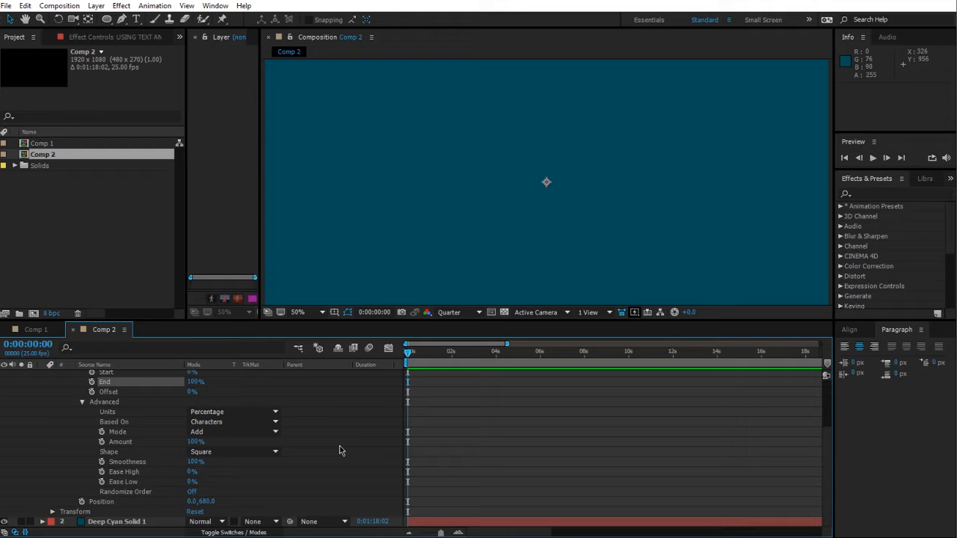
Step: Switch the Range Selector's Based On option to Words, scrubbing Start to compare
left_click(251, 424)
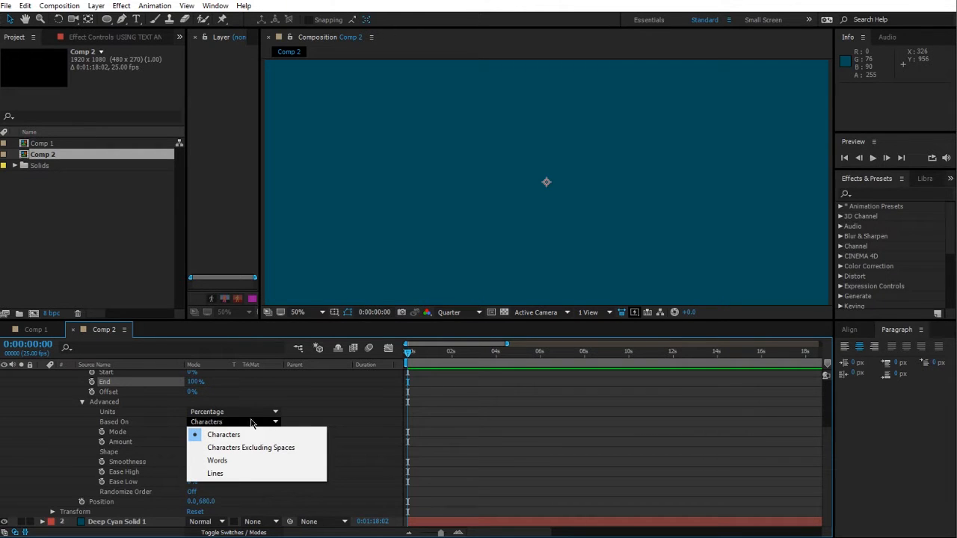
left_click(222, 390)
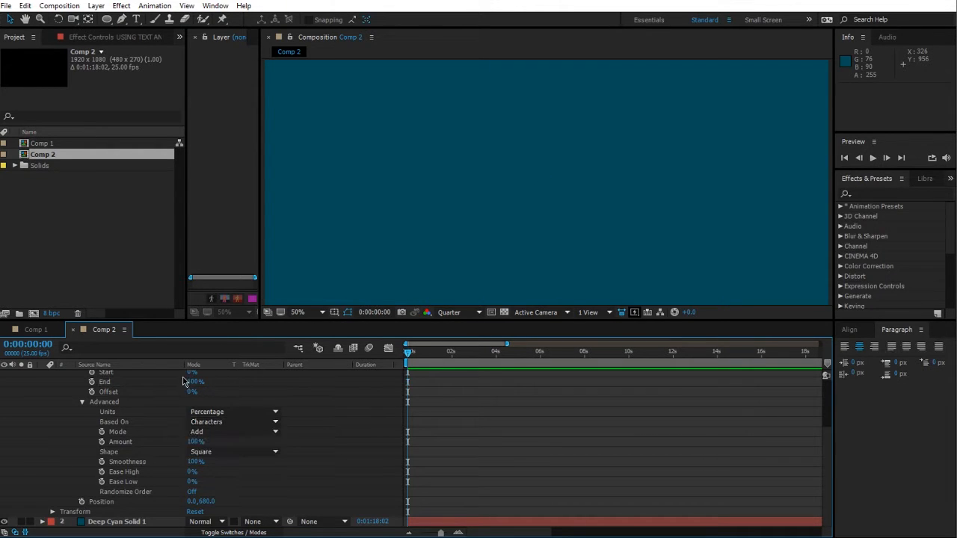
left_click_drag(192, 373, 163, 378)
left_click(213, 423)
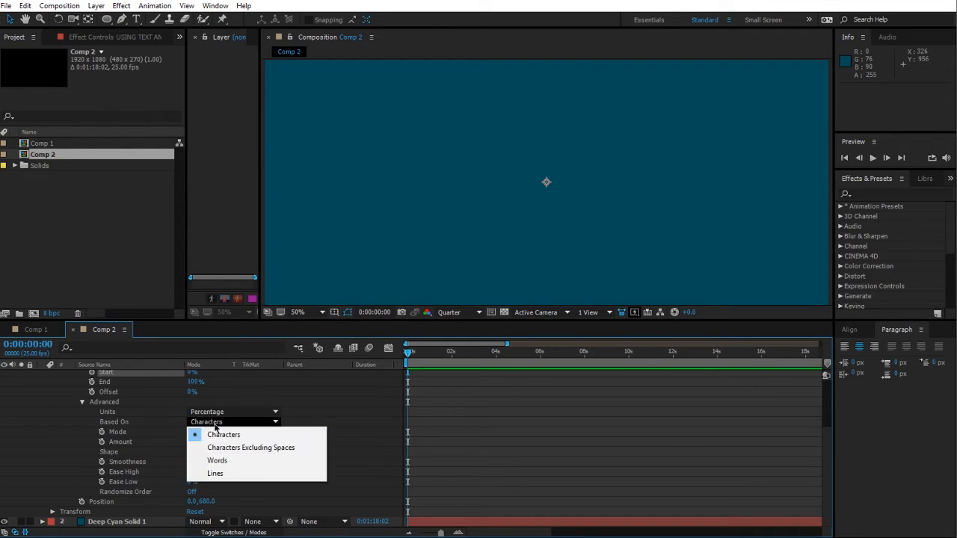
left_click(228, 463)
Step: Switch Based On to Lines and scrub Start to preview the line-based reveal
mouse_move(193, 373)
left_mouse_down()
mouse_move(275, 380)
mouse_move(179, 378)
left_mouse_up()
left_click(224, 421)
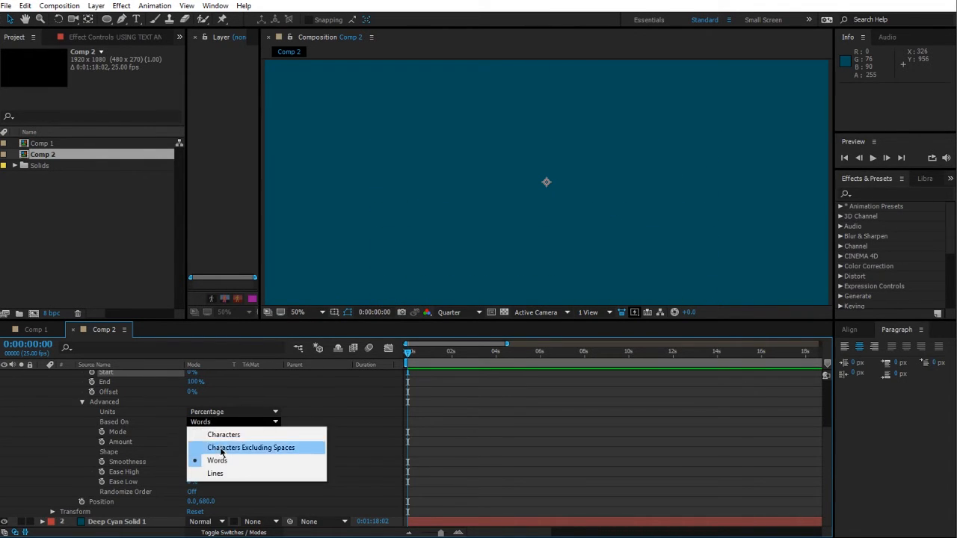
left_click(215, 473)
mouse_move(192, 373)
left_mouse_down()
mouse_move(261, 380)
mouse_move(177, 377)
left_mouse_up()
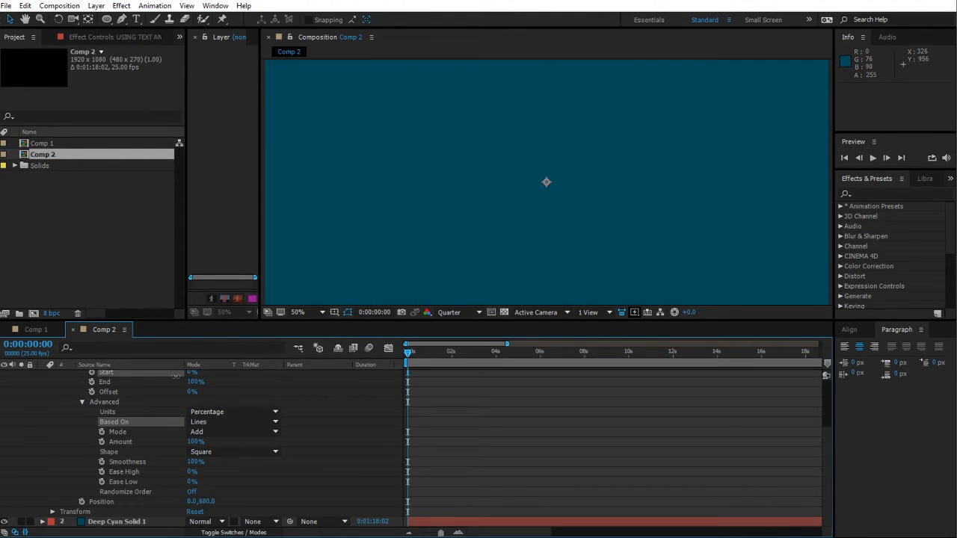
Step: Set Based On back to Words and scrub Start to preview again
left_click(214, 422)
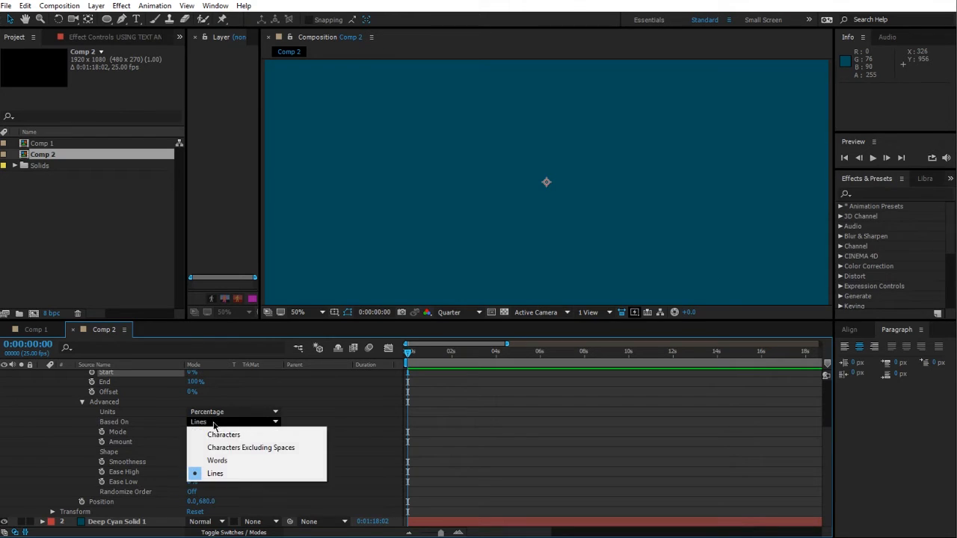
left_click(234, 461)
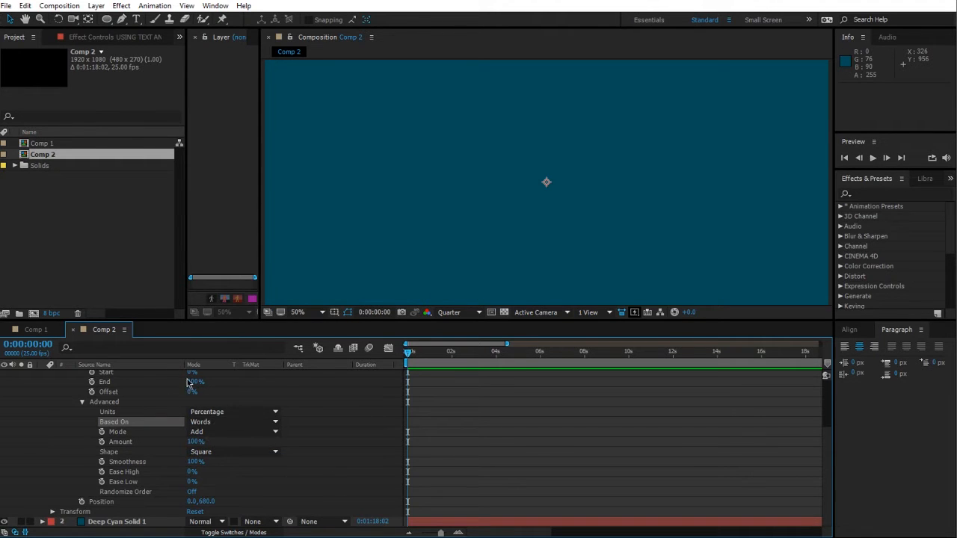
left_click_drag(192, 372, 165, 383)
Step: Try Characters Excluding Spaces, then set Based On back to Characters
left_click(210, 424)
left_click(227, 446)
left_click(225, 423)
left_click(217, 427)
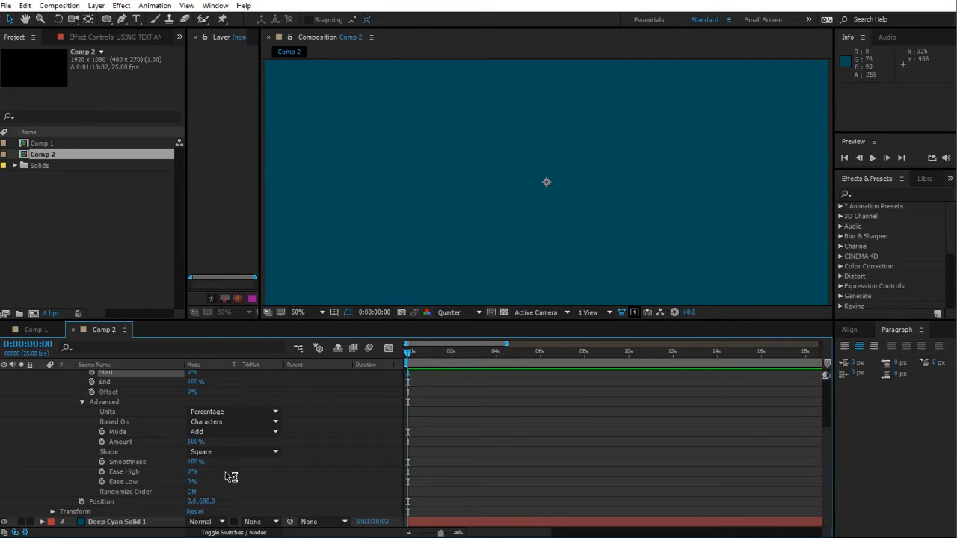
Step: Scrub the Range Selector Start value to preview the animation
scroll(335, 440, "up", 1)
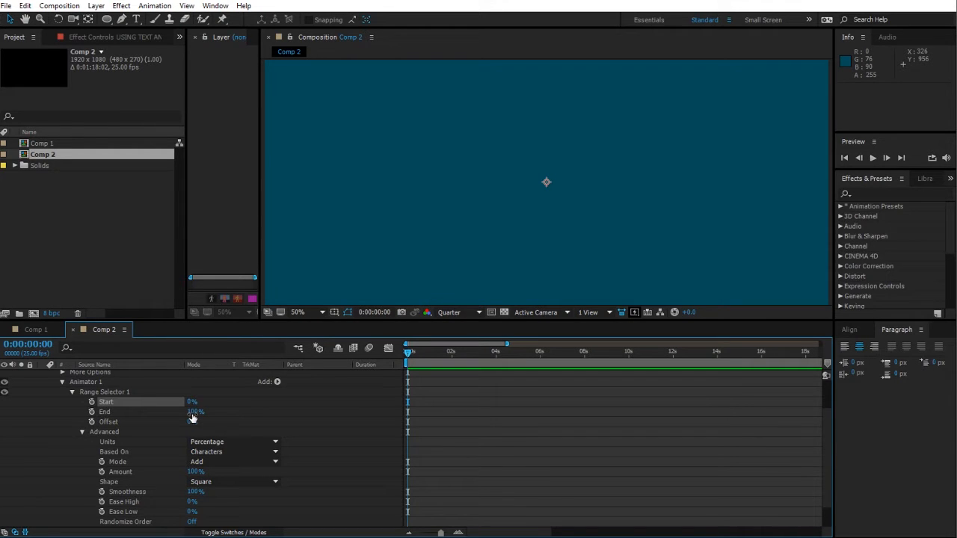
scroll(192, 419, "down", 1)
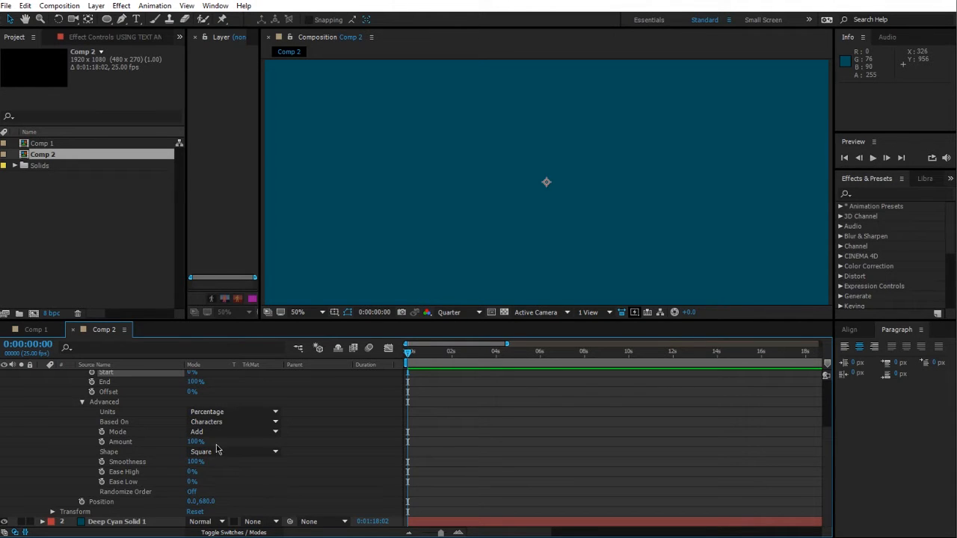
scroll(299, 481, "up", 1)
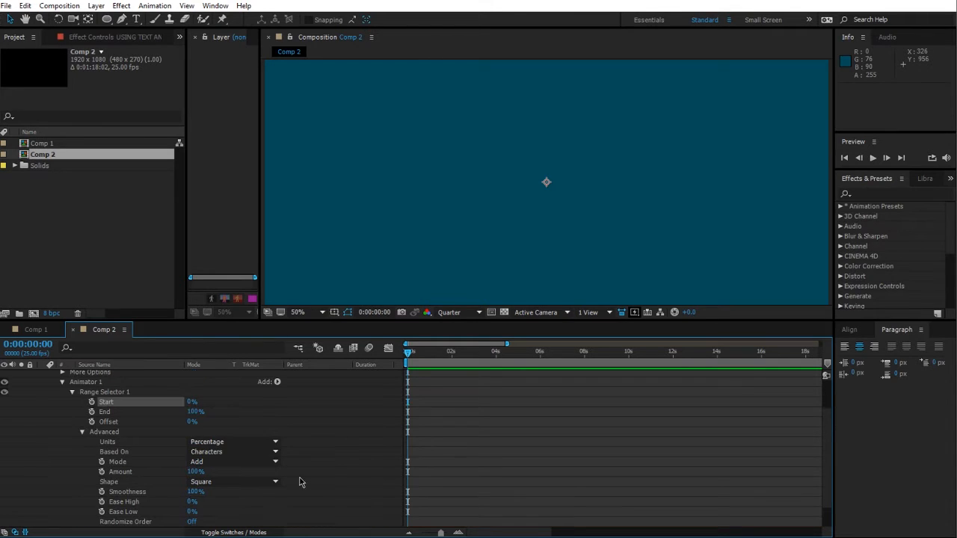
left_click_drag(190, 403, 162, 400)
Step: Switch to Paint and, with the brush, draw bracket marks at the start and end of the text
left_click(206, 537)
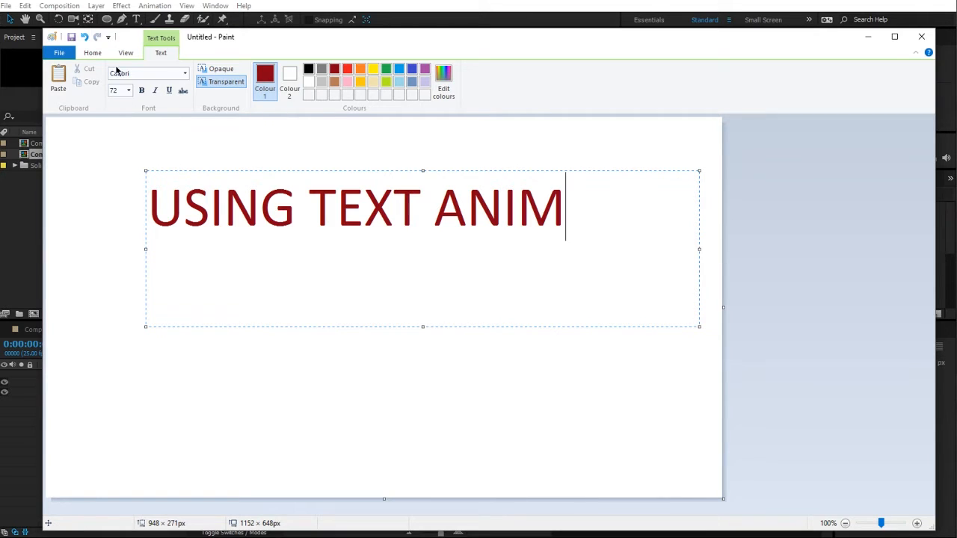
left_click(66, 54)
left_click(71, 56)
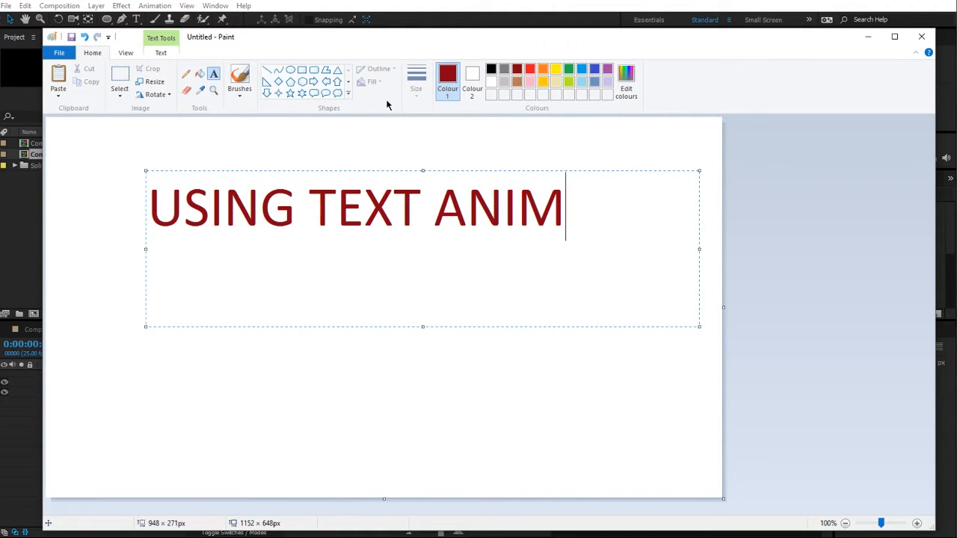
left_click(240, 133)
left_click(240, 78)
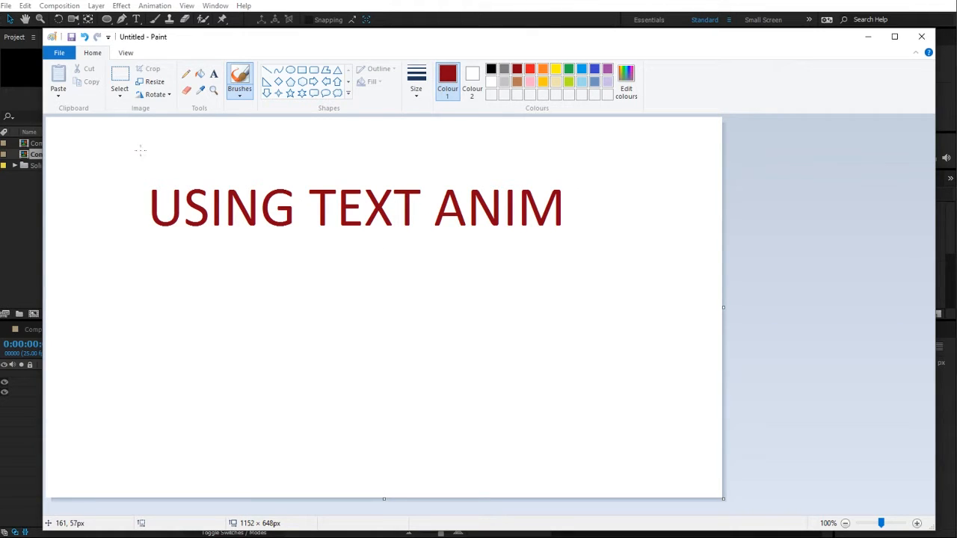
left_click_drag(142, 142, 151, 282)
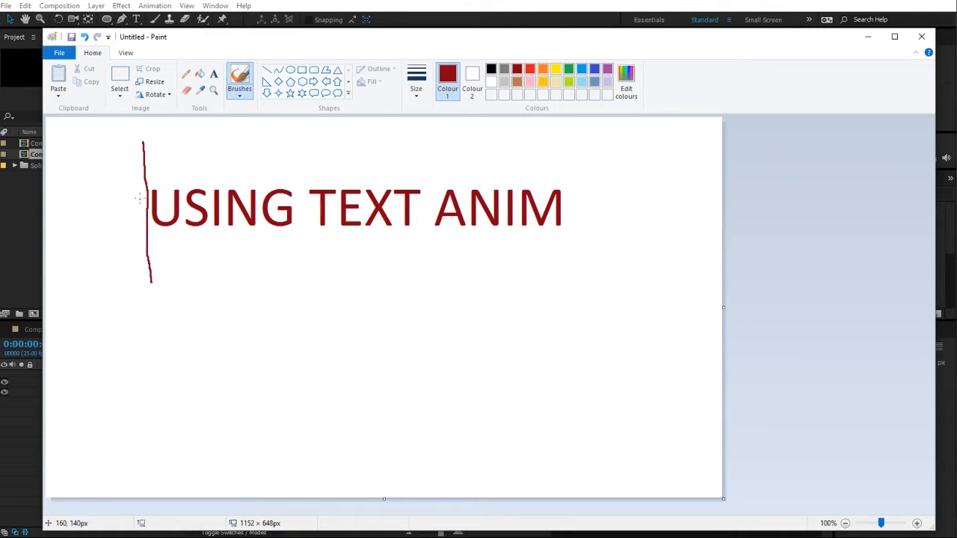
mouse_move(138, 193)
left_mouse_down()
mouse_move(148, 203)
mouse_move(136, 191)
left_mouse_up()
left_click_drag(577, 129, 574, 285)
mouse_move(590, 194)
left_mouse_down()
mouse_move(579, 209)
mouse_move(589, 219)
left_mouse_up()
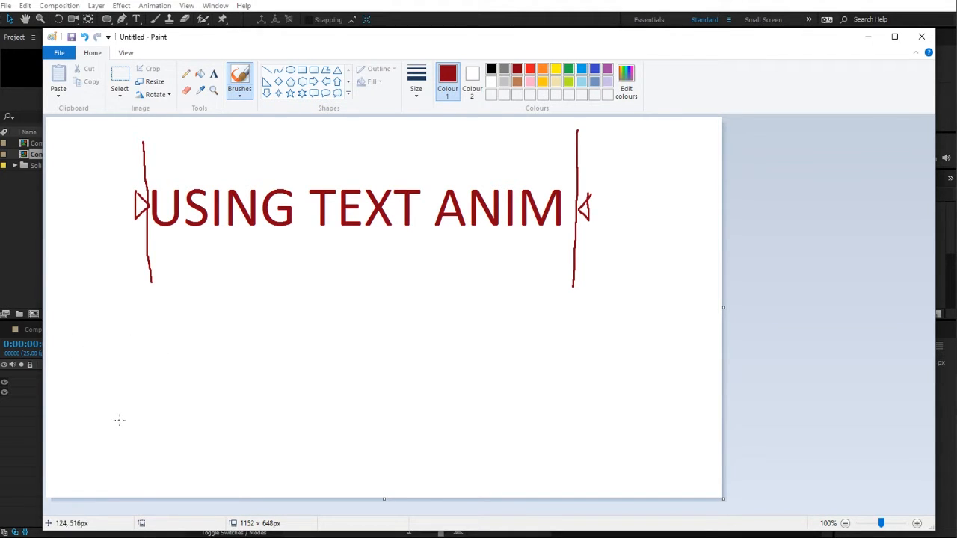
Step: Sketch 100 and 0 level marks with vertical bars beside both ends of the range diagram
left_click_drag(119, 420, 117, 416)
mouse_move(92, 352)
left_mouse_down()
mouse_move(80, 359)
mouse_move(93, 352)
left_mouse_up()
mouse_move(109, 351)
left_mouse_down()
mouse_move(101, 361)
mouse_move(111, 353)
left_mouse_up()
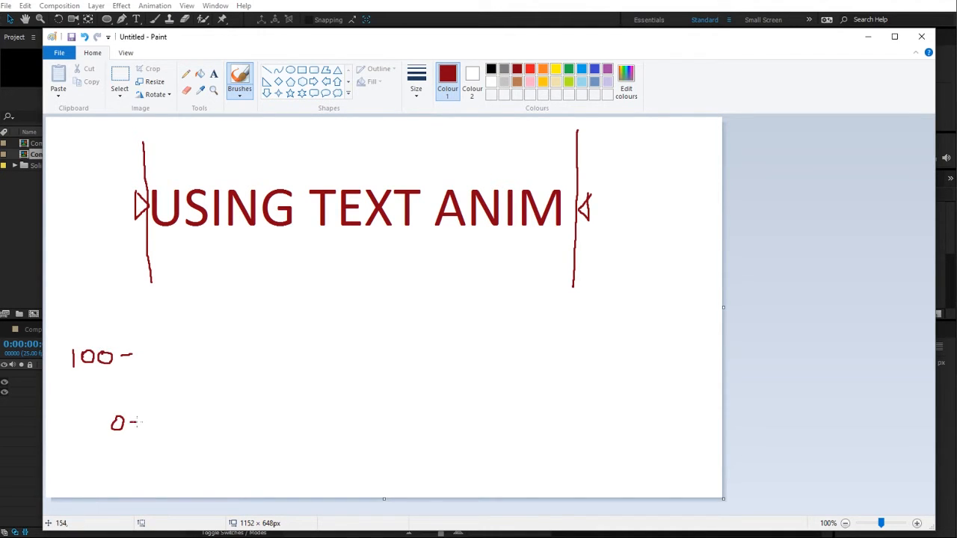
left_click_drag(137, 422, 131, 381)
left_click_drag(603, 340, 608, 334)
mouse_move(622, 333)
left_mouse_down()
mouse_move(572, 338)
mouse_move(570, 394)
left_mouse_up()
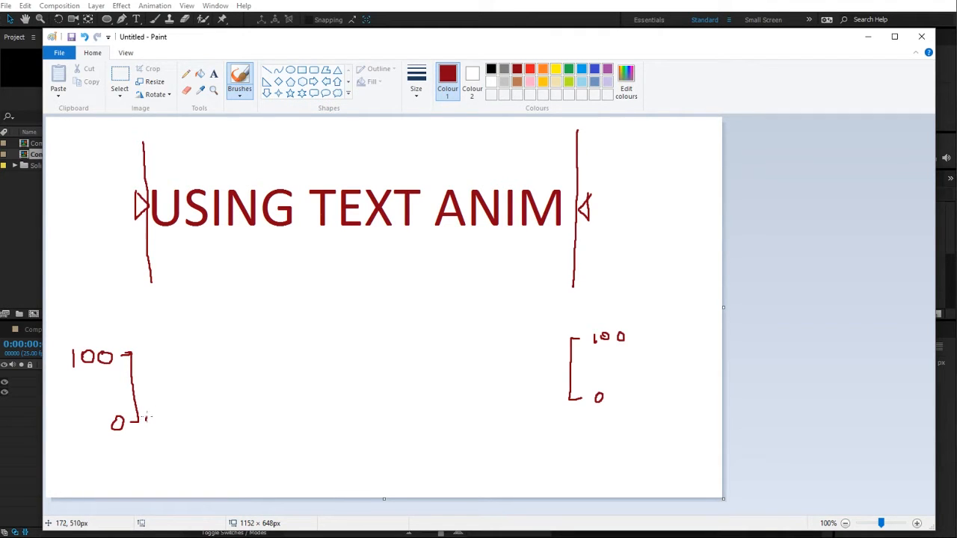
Step: Draw a curve rising from 0 to 100 and running across to the right bracket
mouse_move(148, 399)
left_mouse_down()
mouse_move(144, 347)
mouse_move(471, 323)
mouse_move(542, 333)
mouse_move(555, 346)
mouse_move(561, 410)
left_mouse_up()
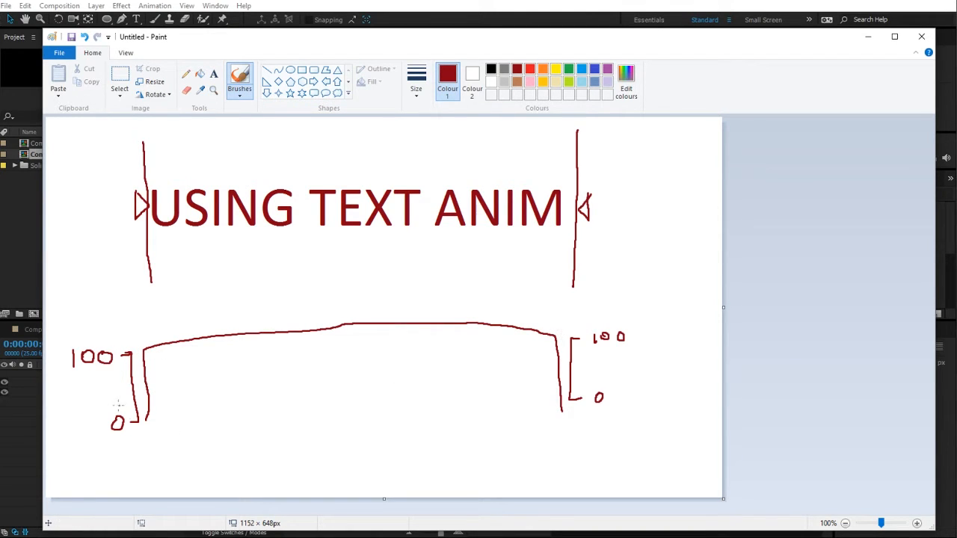
key("ctrl+z")
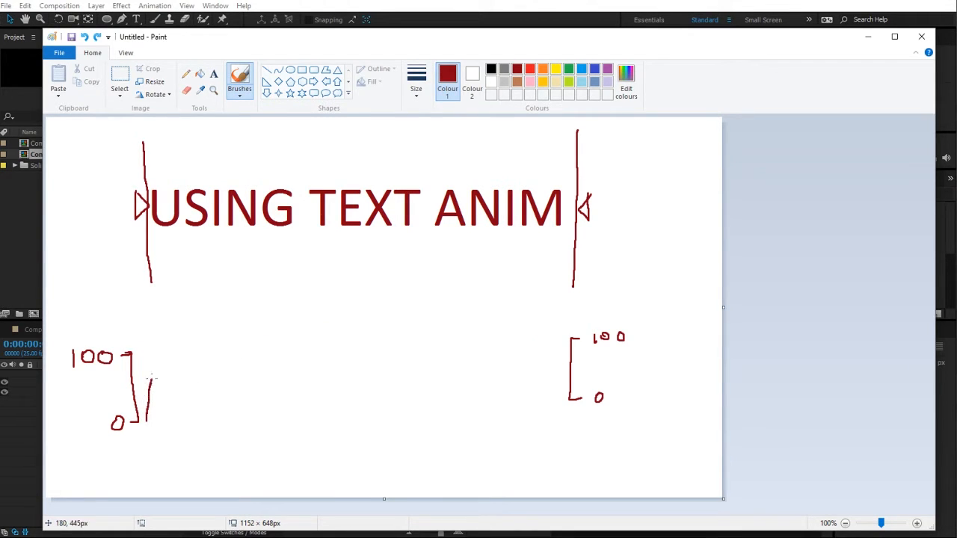
left_click_drag(179, 357, 503, 345)
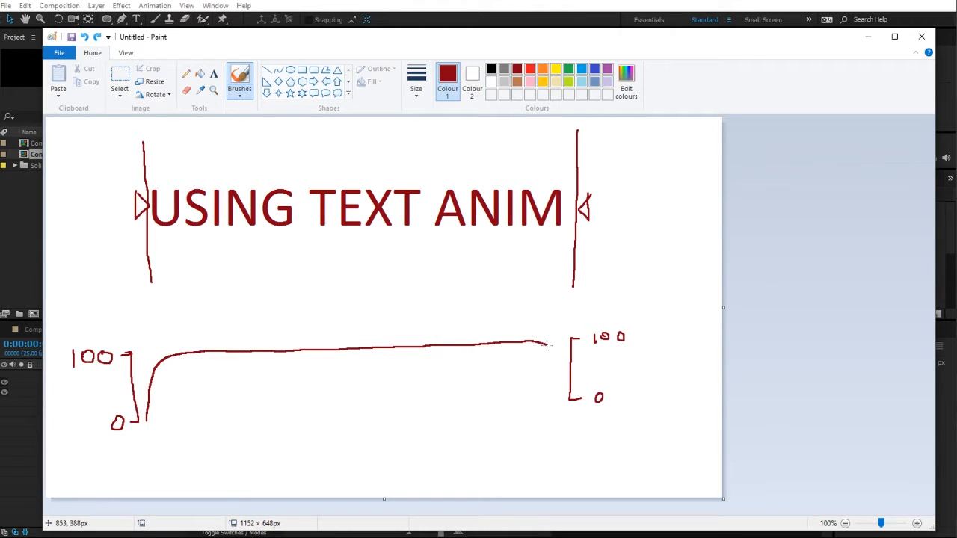
left_click_drag(558, 407, 558, 409)
left_click(120, 83)
mouse_move(64, 306)
left_mouse_down()
mouse_move(147, 416)
mouse_move(274, 466)
left_mouse_up()
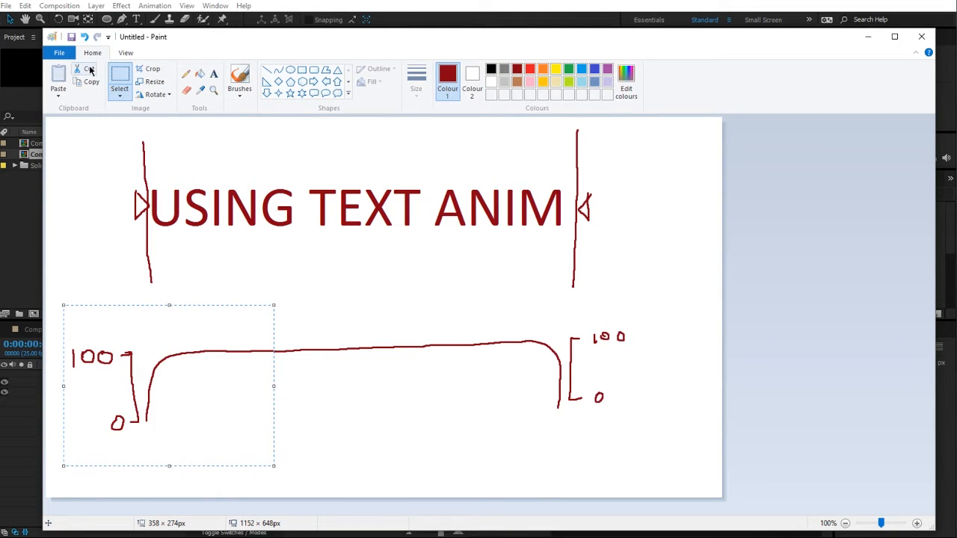
left_click_drag(200, 376, 380, 368)
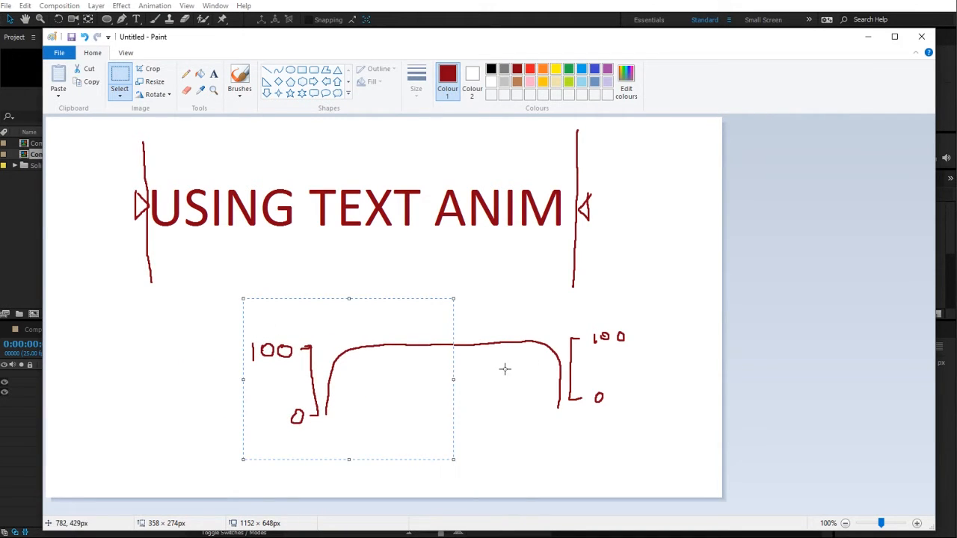
key("ctrl+z")
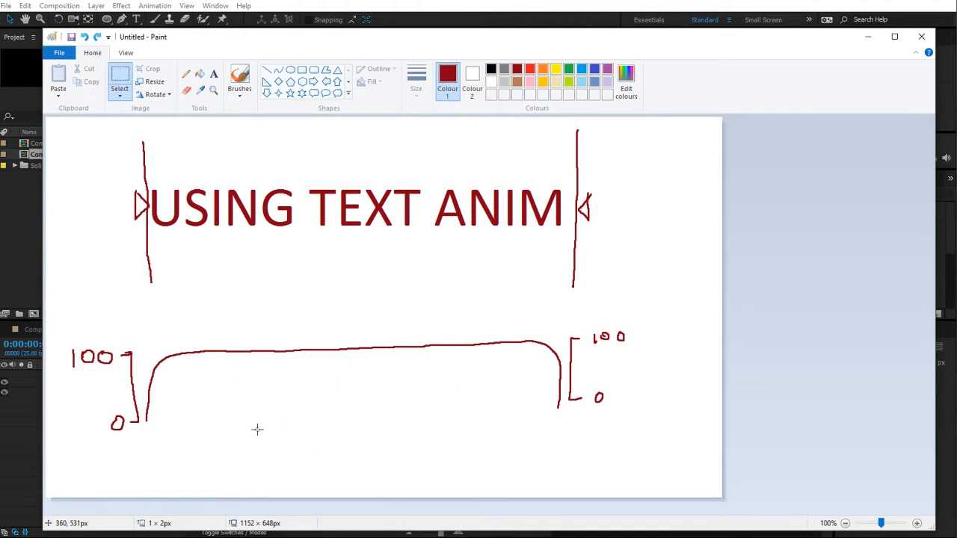
left_click_drag(458, 299, 716, 415)
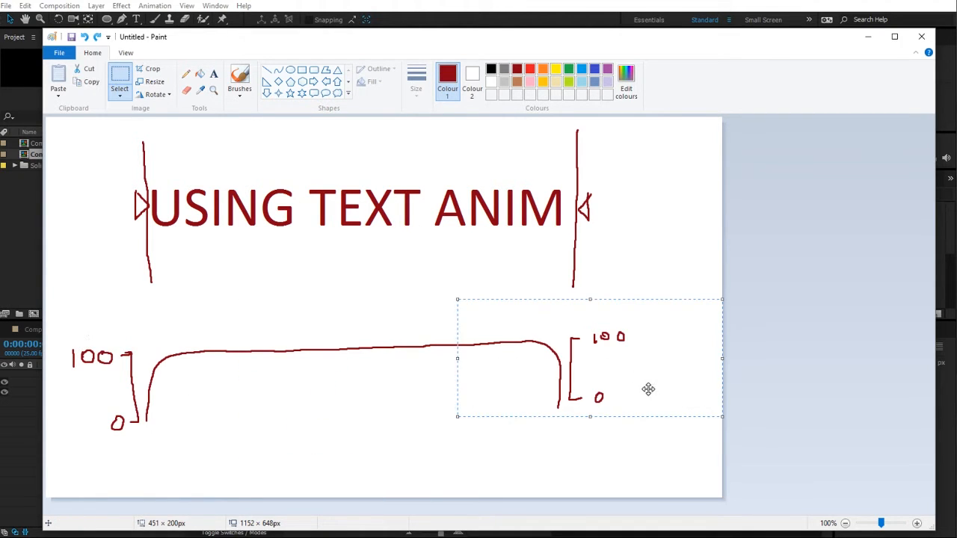
left_click_drag(648, 389, 478, 393)
key("ctrl+z")
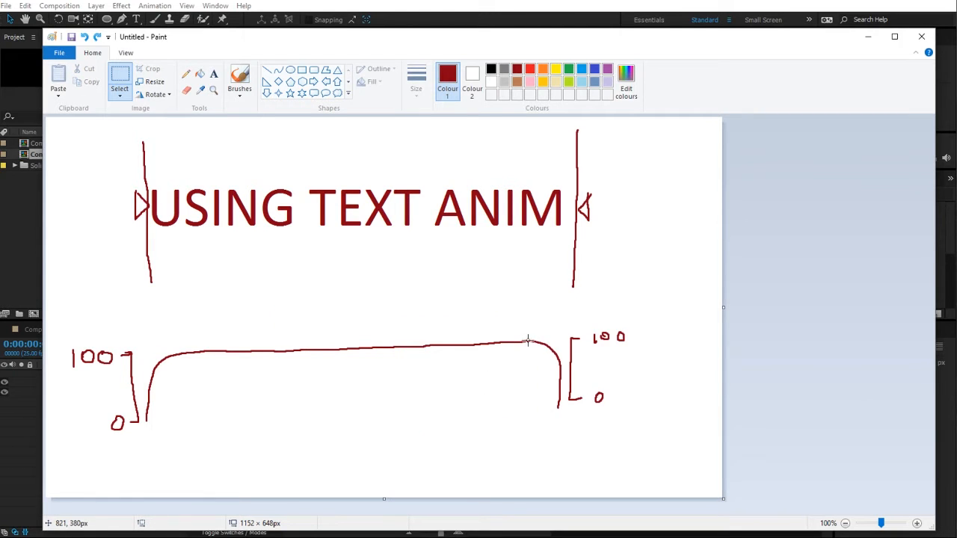
left_click_drag(462, 293, 669, 438)
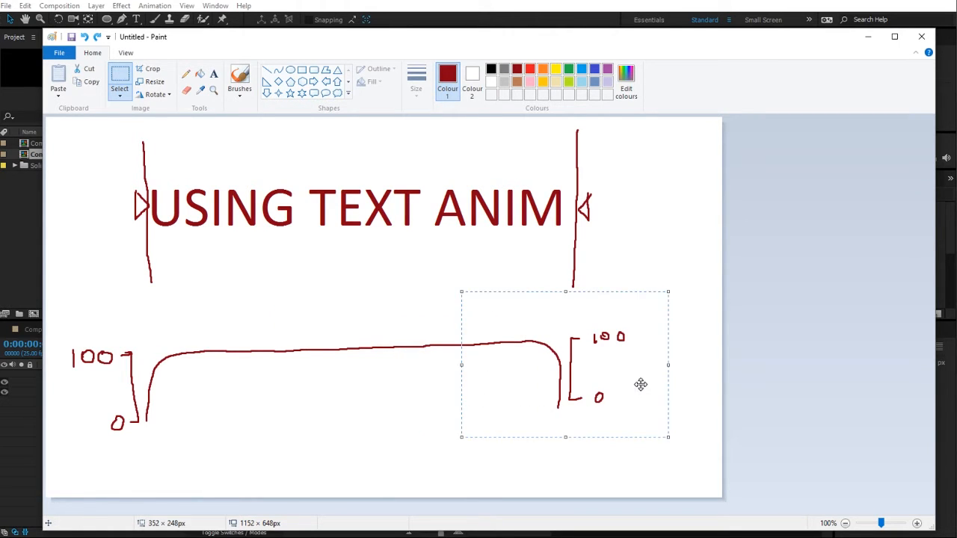
left_click_drag(638, 384, 595, 359)
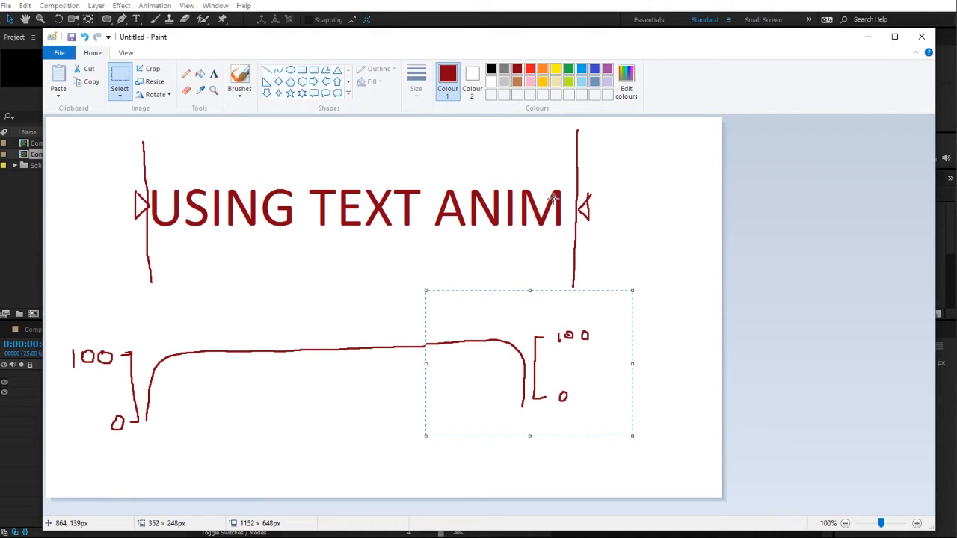
key("ctrl+z")
Step: Switch to After Effects, scrub the Range Selector Start value, and return to Paint
left_click(605, 3)
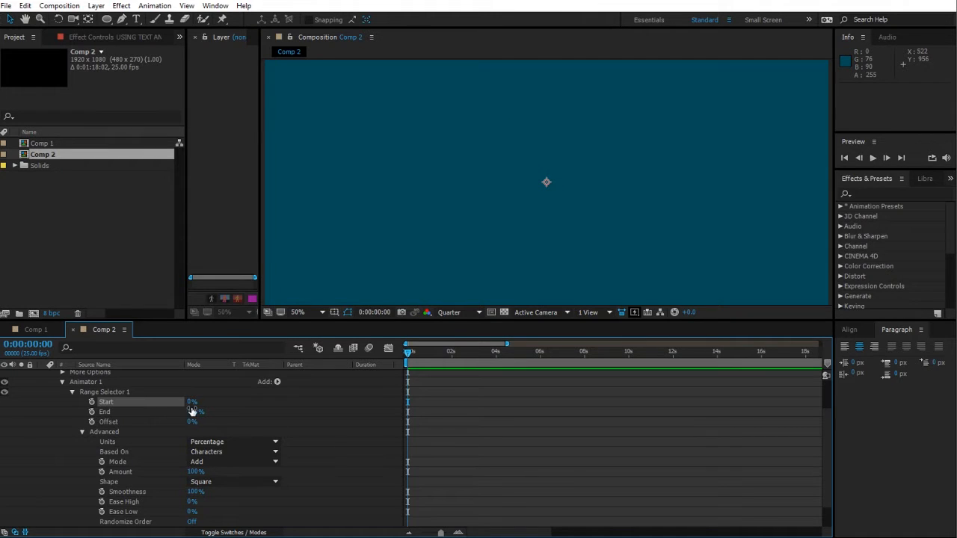
left_click_drag(190, 411, 195, 405)
key("alt+Tab")
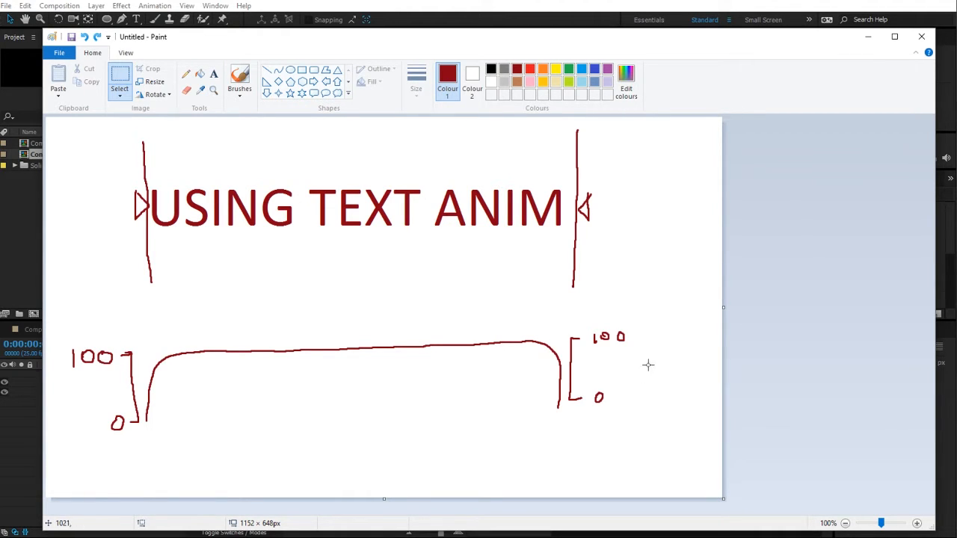
Step: Draw a rightward arrow beside the end of the text with the brush
left_click_drag(601, 238, 677, 238)
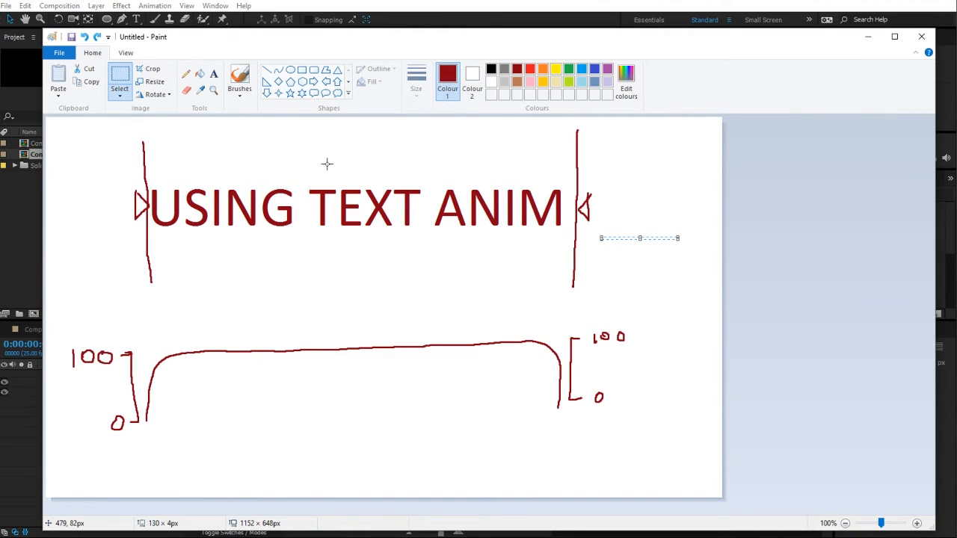
left_click(239, 81)
left_click_drag(604, 247, 682, 243)
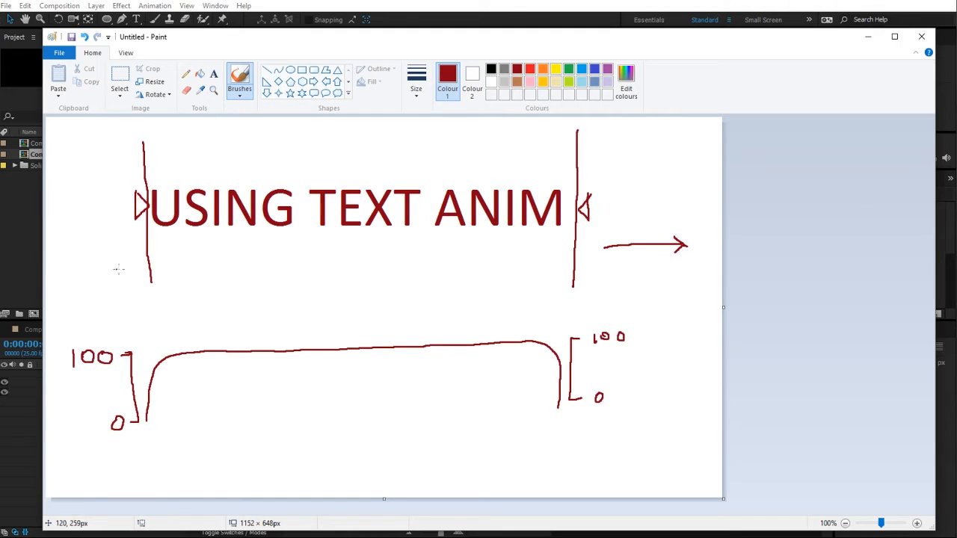
Step: Draw a leftward arrow beside the start of the text and add 0 and 100 labels below the arrows
mouse_move(131, 260)
left_mouse_down()
mouse_move(60, 263)
mouse_move(81, 274)
left_mouse_up()
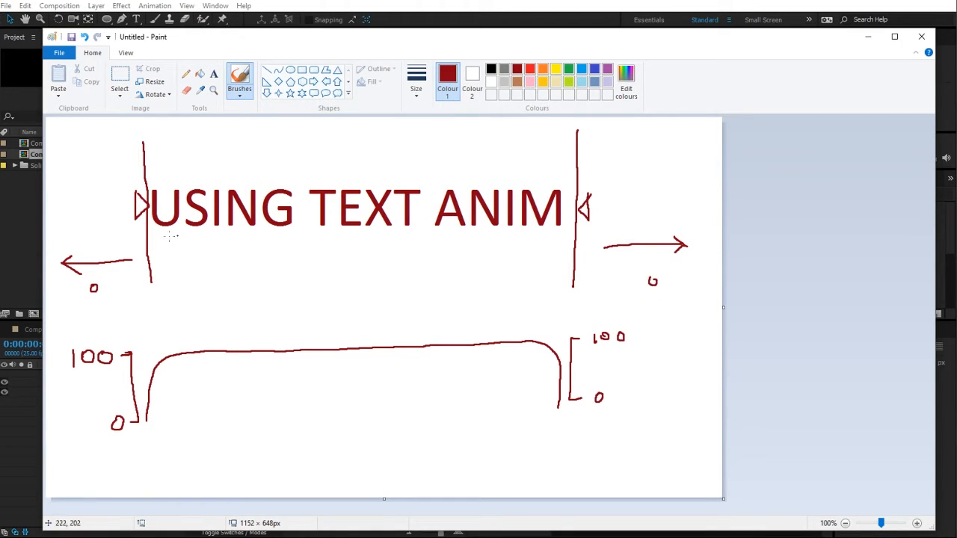
left_click_drag(377, 292, 380, 295)
Step: Switch to After Effects, set the Range Selector Shape to Ramp Up, and return to Paint
left_click(5, 432)
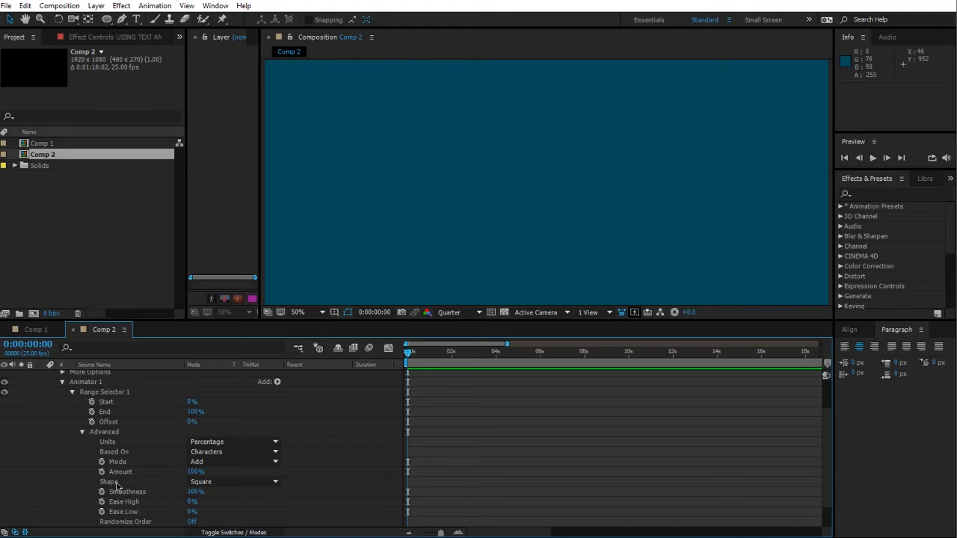
left_click(206, 484)
left_click(222, 417)
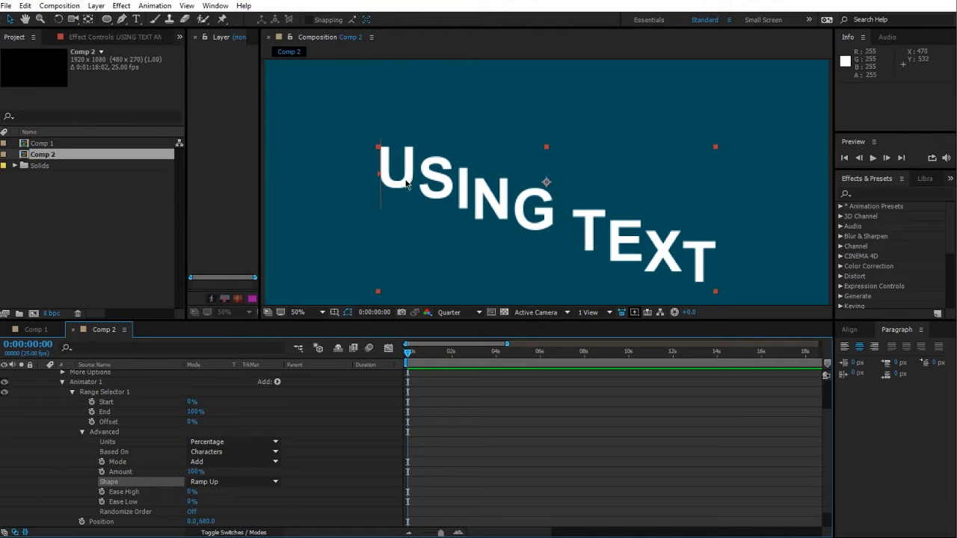
key("comma")
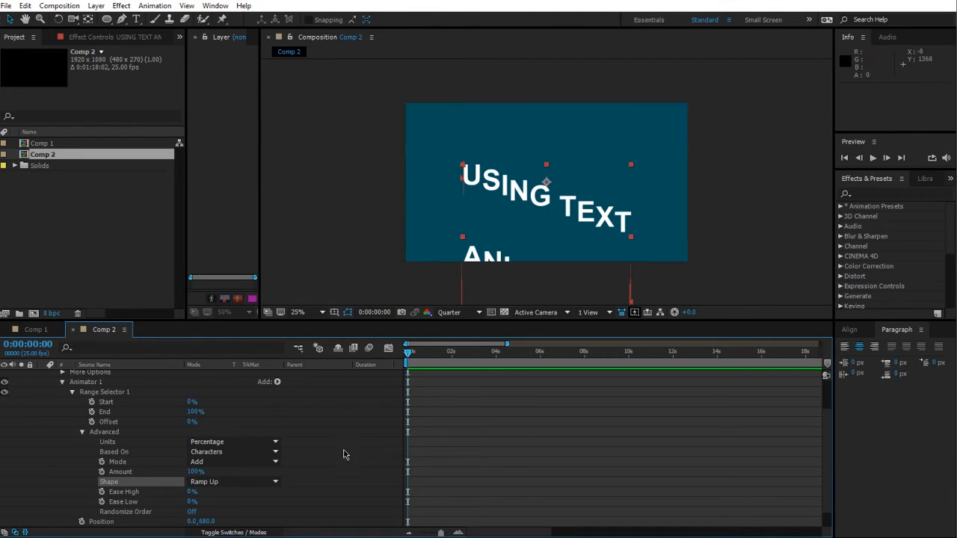
key("alt+Tab")
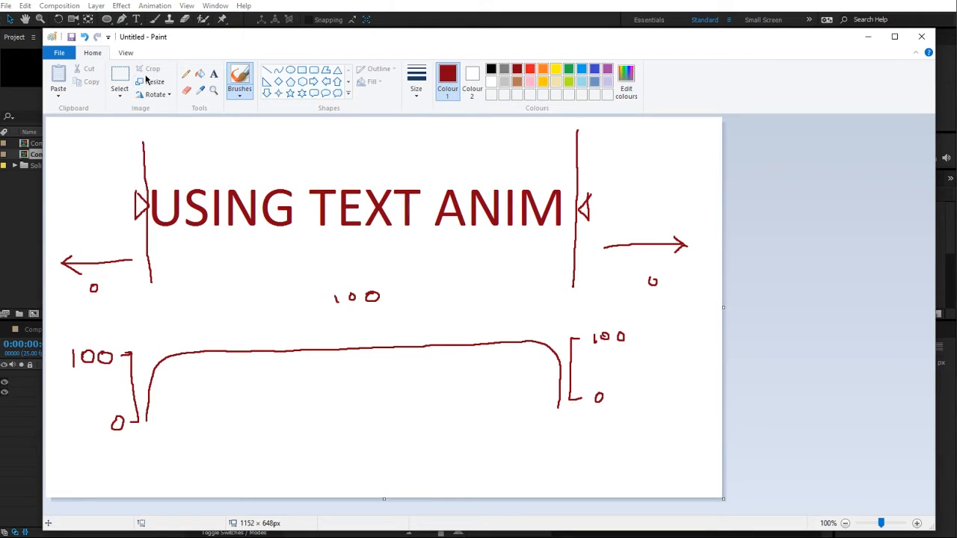
Step: Delete the flat curve from the range diagram and the 0 and 100 labels under the arrows
left_click(120, 78)
mouse_move(138, 339)
left_mouse_down()
mouse_move(357, 420)
mouse_move(564, 426)
left_mouse_up()
key("Delete")
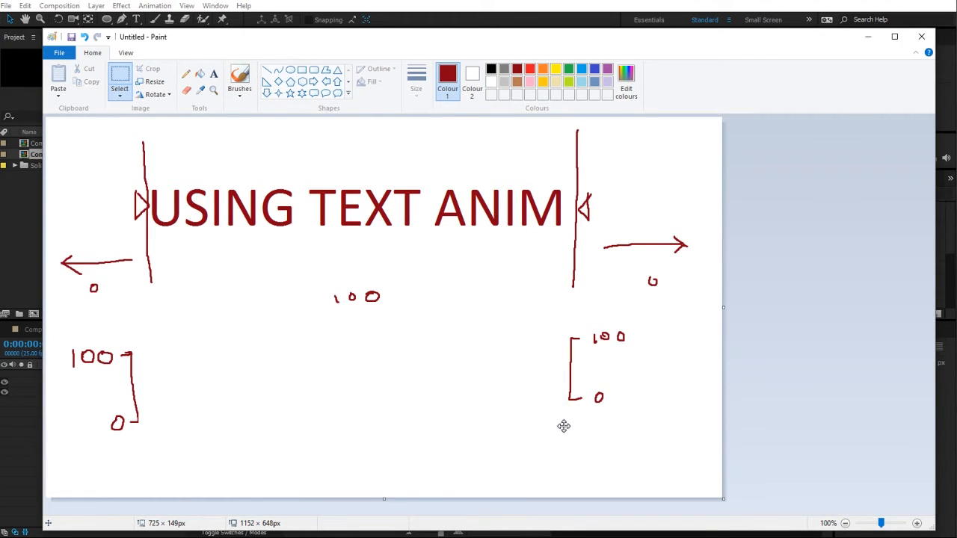
left_click_drag(83, 283, 111, 299)
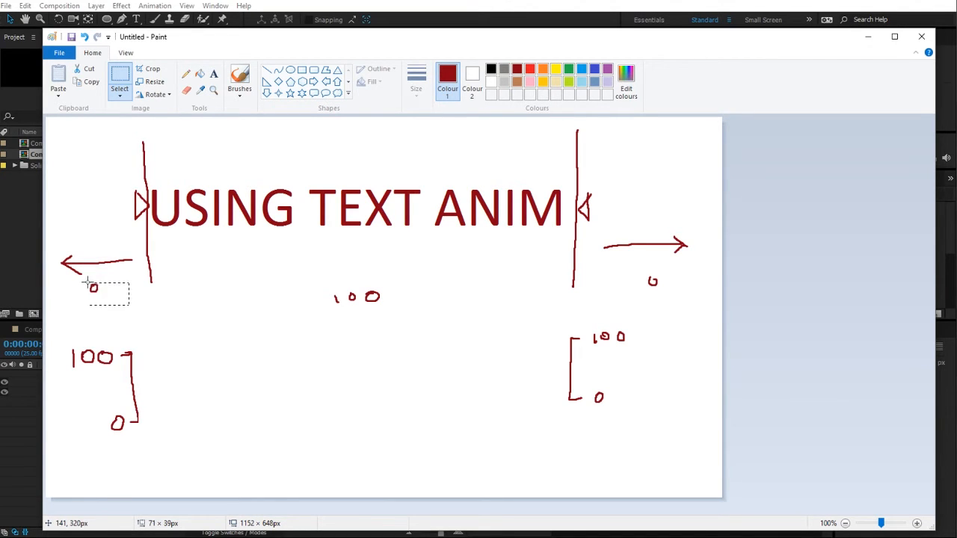
key("Delete")
left_click_drag(309, 268, 416, 307)
key("Delete")
left_click_drag(636, 264, 675, 297)
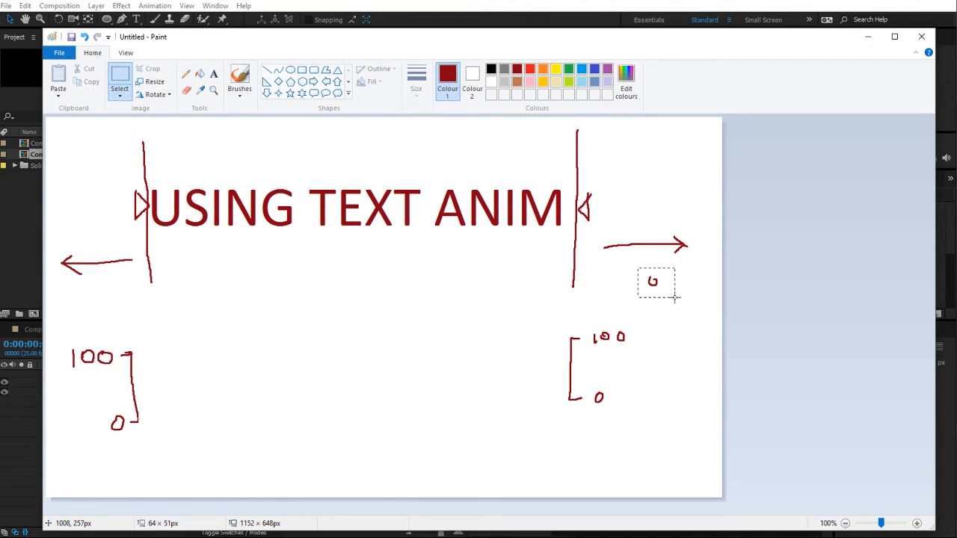
key("Delete")
Step: Draw a ramp line rising from the left 0 mark to the right 100 mark of the range diagram
left_click(239, 79)
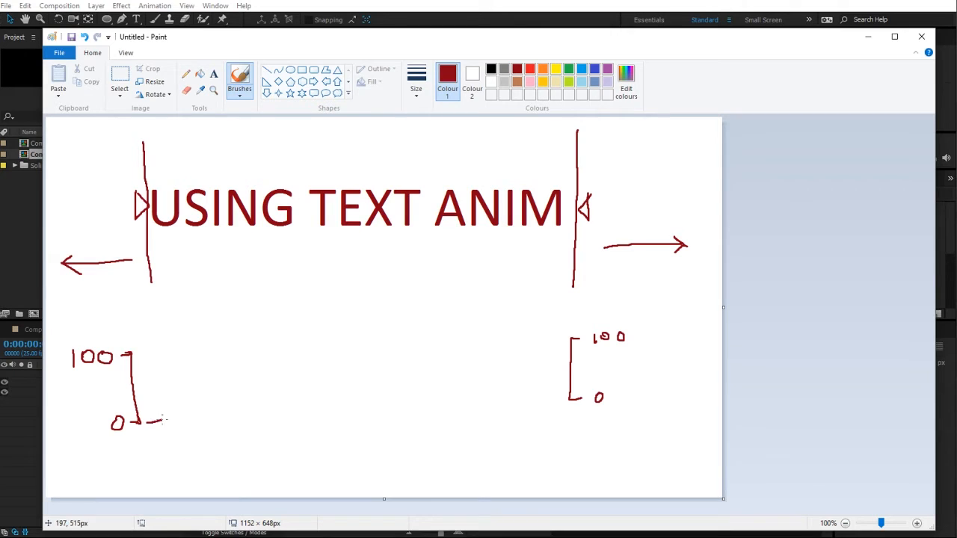
left_click_drag(163, 420, 560, 335)
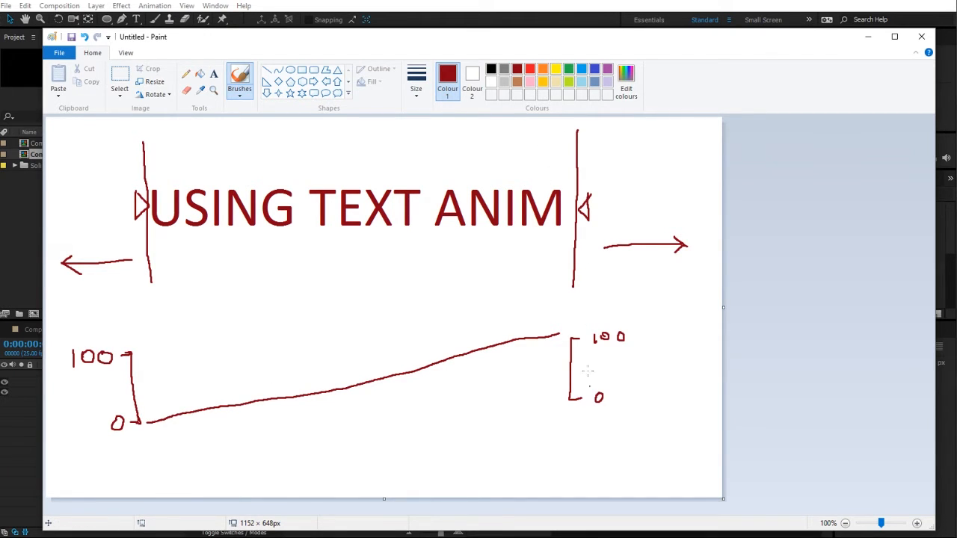
left_click(666, 3)
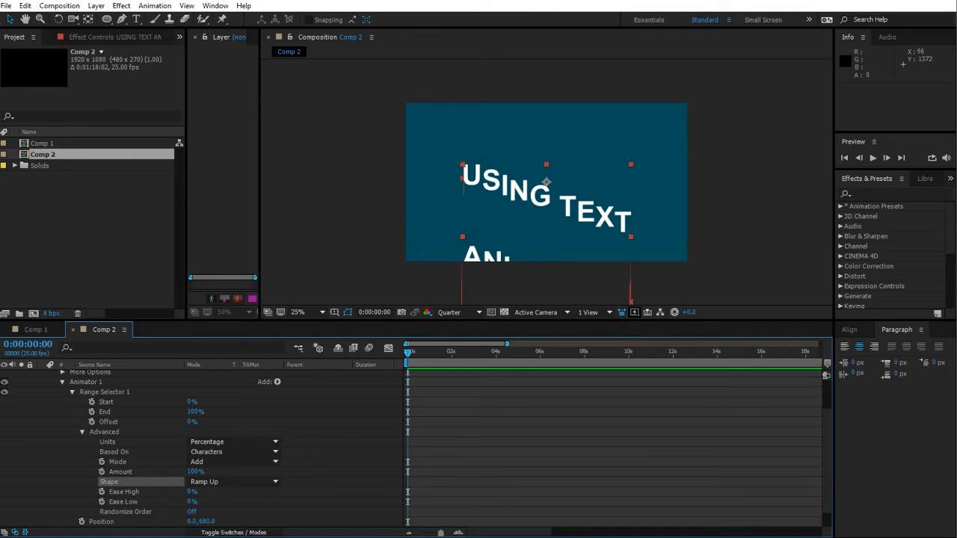
key("alt+Tab")
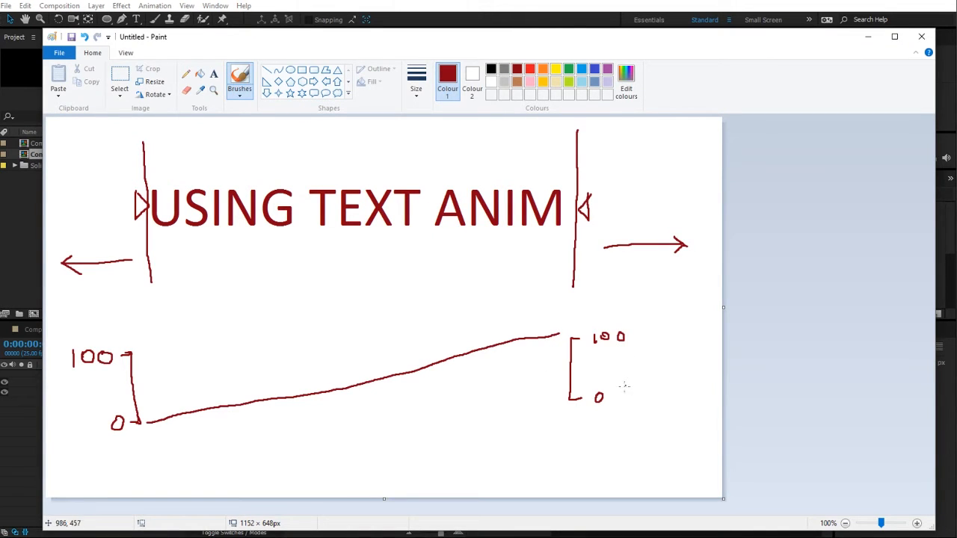
Step: Label the left arrow 0 and the right arrow 100 with the brush
left_click_drag(621, 366, 689, 364)
key("ctrl+z")
mouse_move(629, 266)
left_mouse_down()
mouse_move(628, 285)
mouse_move(640, 271)
mouse_move(664, 269)
left_mouse_up()
left_click_drag(109, 273, 110, 275)
Step: In After Effects, scrub the Range Selector Start up to 100% and back to 0%, then return to Paint
left_click(11, 470)
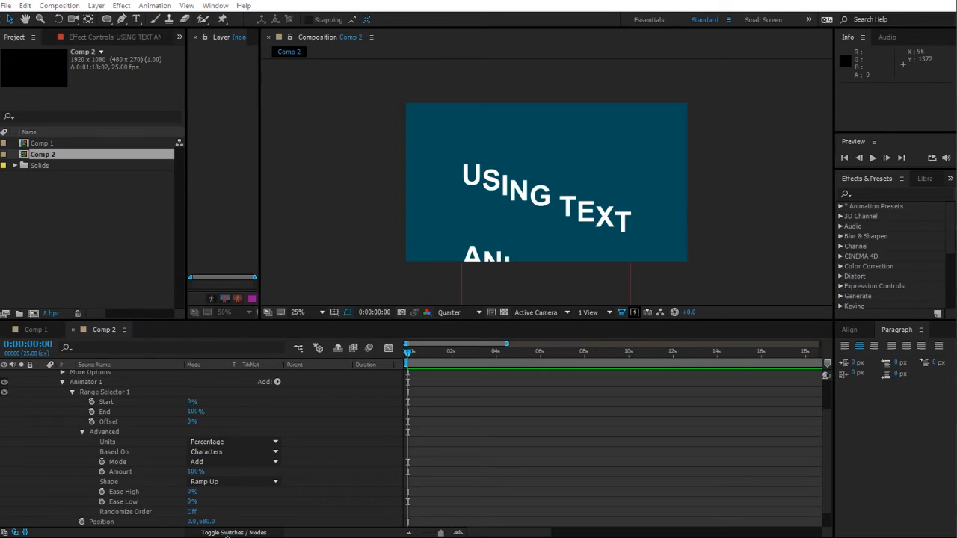
left_click_drag(197, 412, 207, 412)
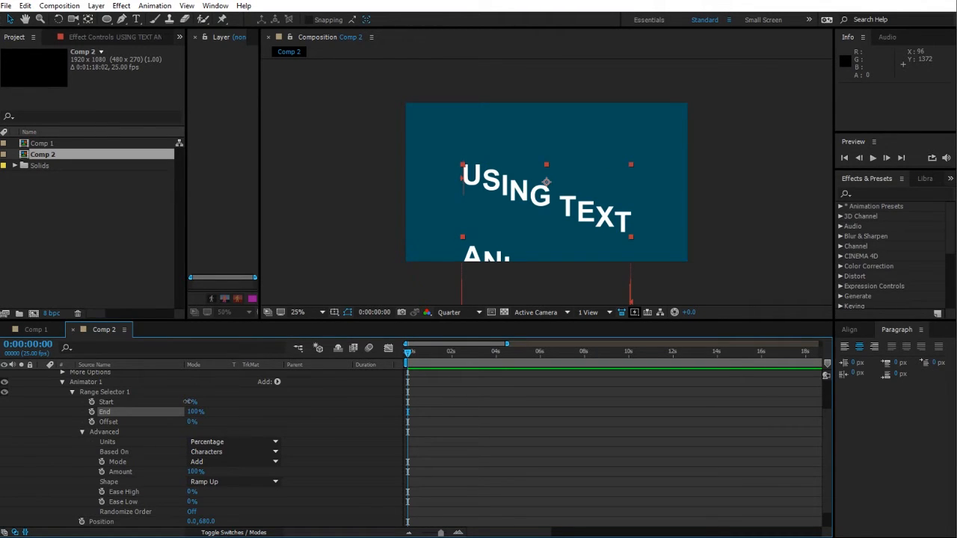
left_click_drag(190, 401, 222, 400)
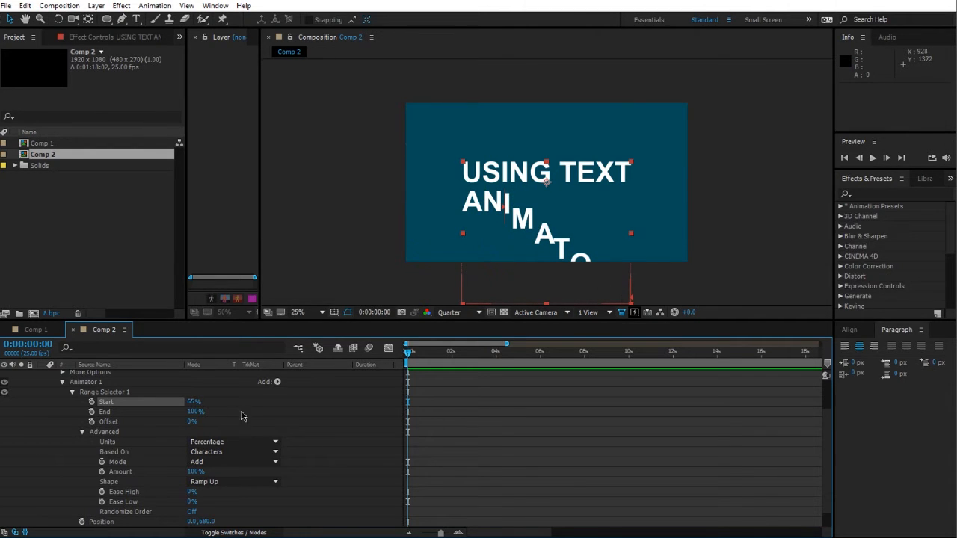
left_click_drag(193, 402, 217, 401)
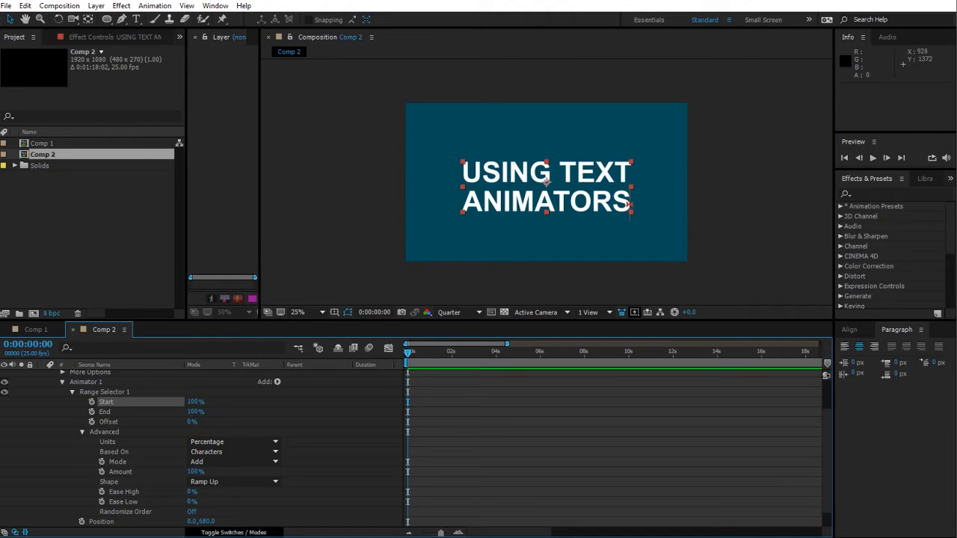
key("alt+Tab")
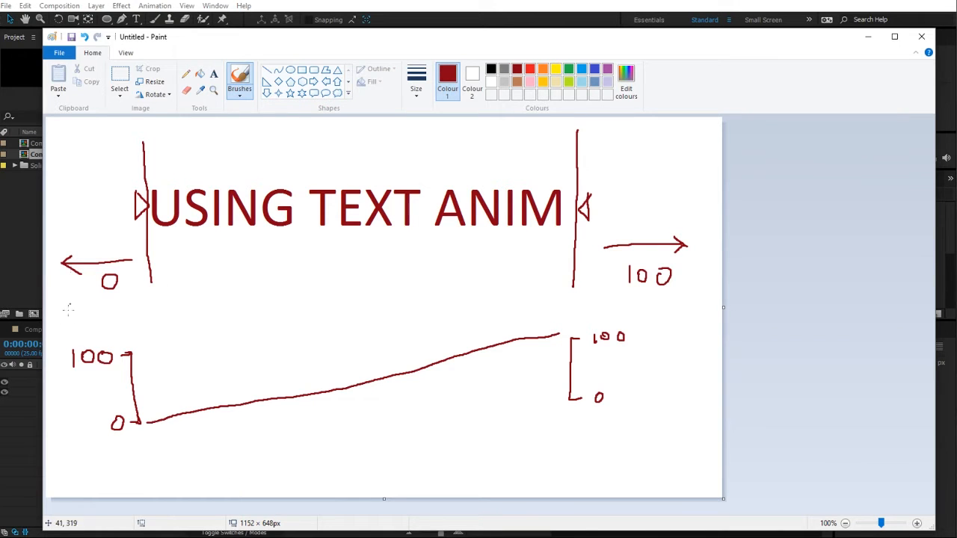
left_click(36, 472)
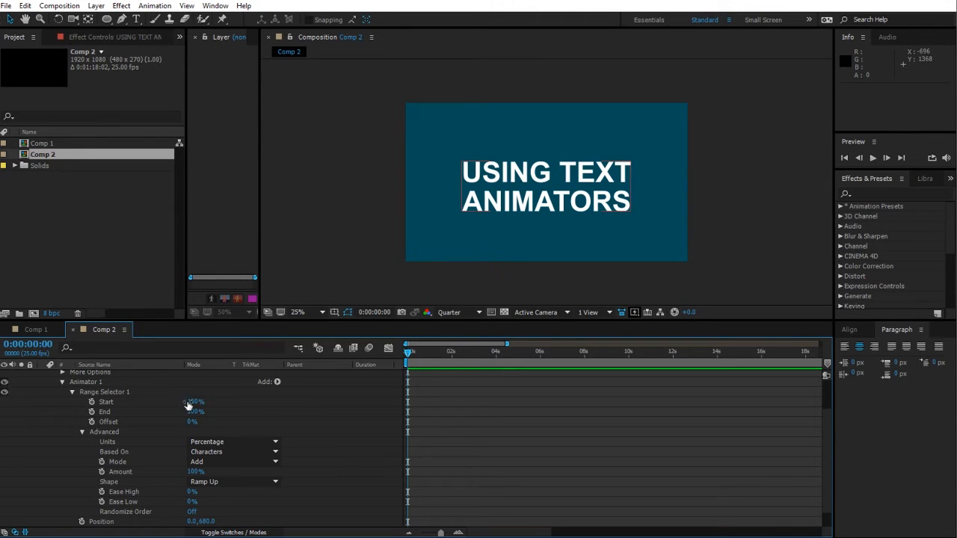
left_click_drag(189, 402, 92, 403)
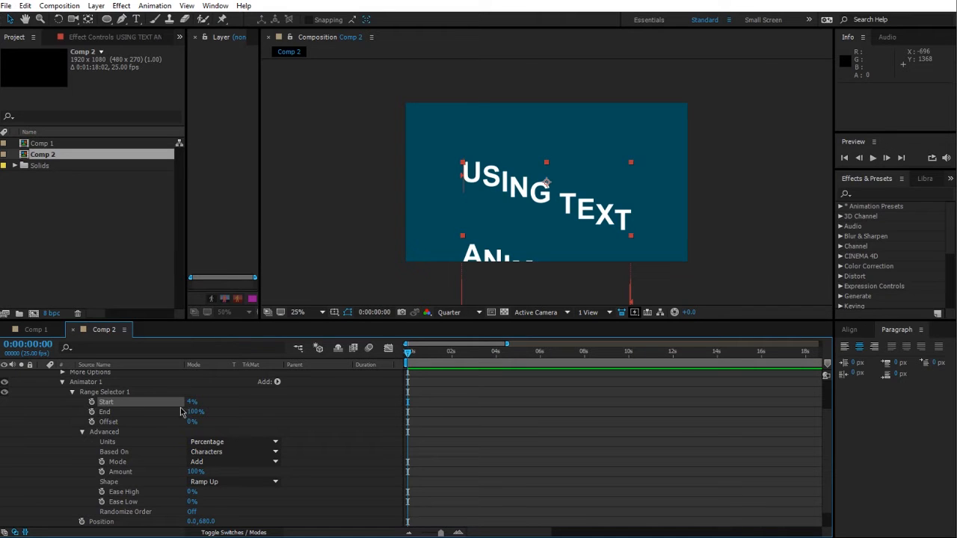
left_click_drag(187, 402, 156, 392)
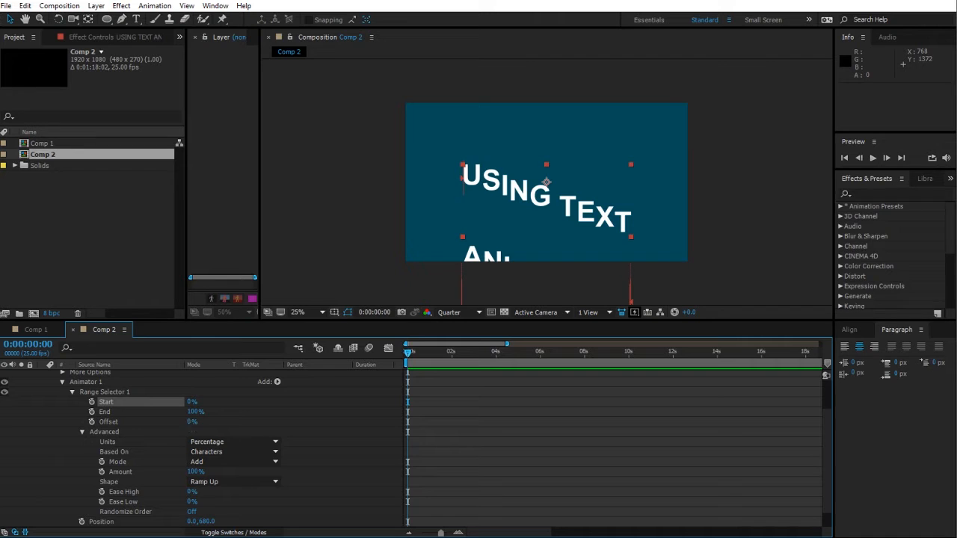
key("alt+Tab")
left_click(119, 79)
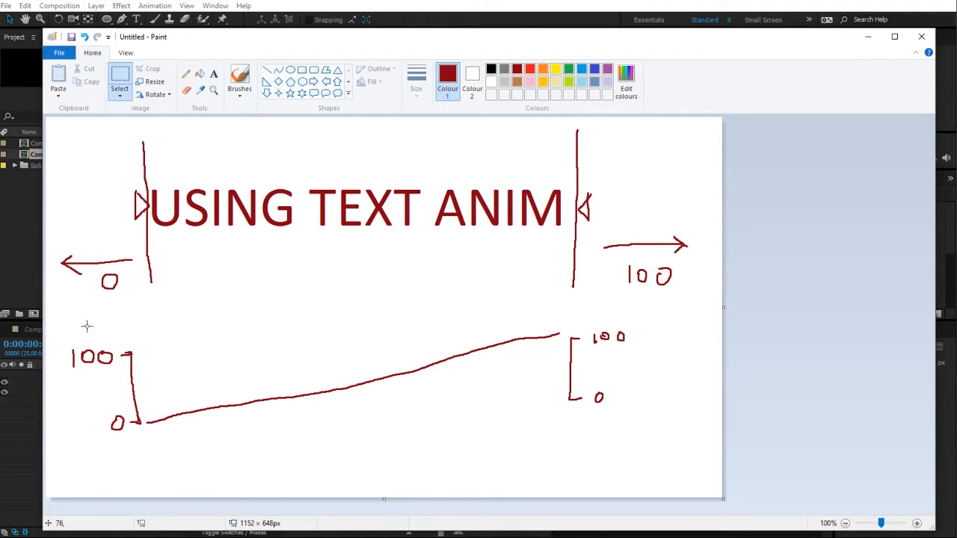
mouse_move(111, 335)
left_mouse_down()
mouse_move(680, 434)
mouse_move(686, 457)
left_mouse_up()
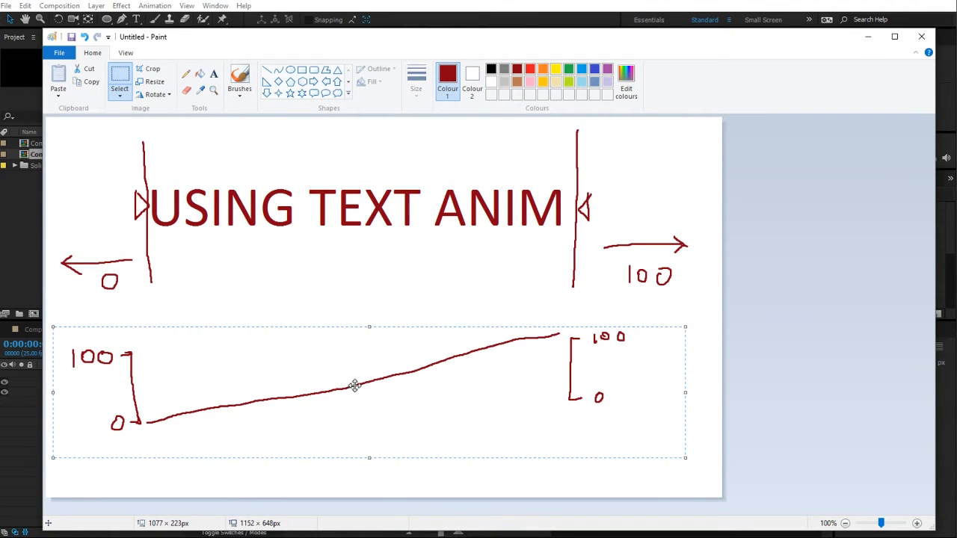
mouse_move(234, 379)
left_mouse_down()
mouse_move(686, 361)
mouse_move(36, 367)
mouse_move(549, 372)
mouse_move(112, 386)
mouse_move(660, 387)
mouse_move(212, 397)
mouse_move(424, 371)
mouse_move(81, 374)
mouse_move(447, 361)
mouse_move(273, 360)
left_mouse_up()
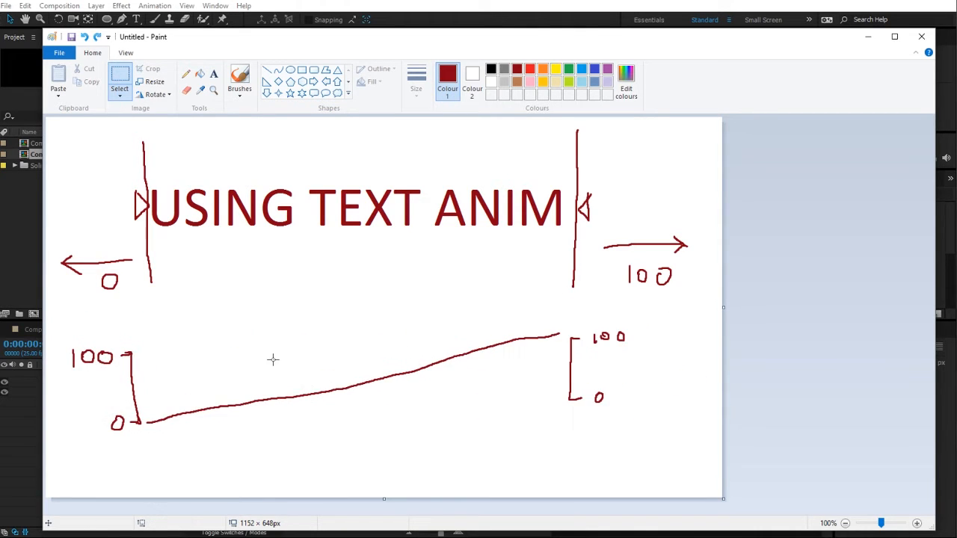
Step: Switch to After Effects, set the Range Selector End to 25%, and scrub the Offset value back and forth
left_click(4, 473)
mouse_move(192, 422)
left_mouse_down()
mouse_move(271, 424)
mouse_move(135, 429)
mouse_move(187, 429)
left_mouse_up()
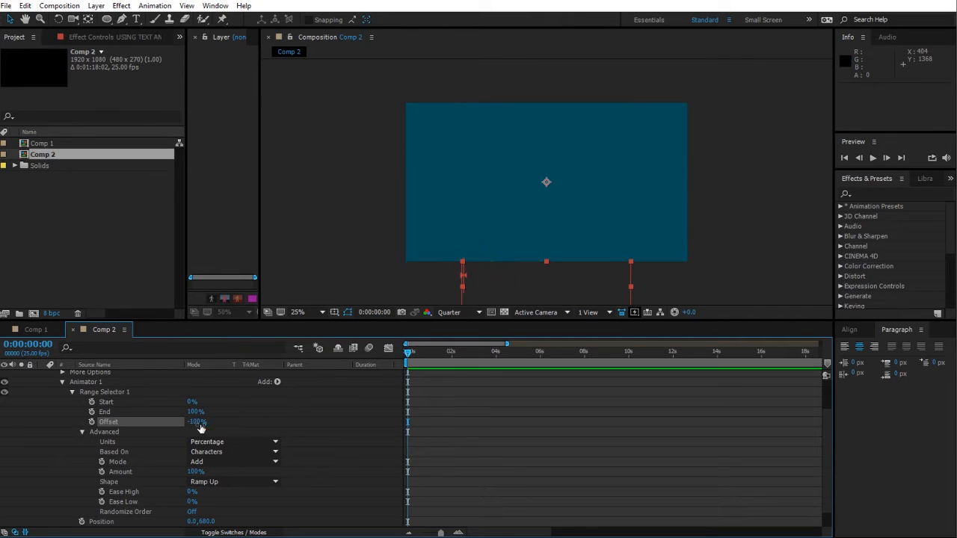
mouse_move(198, 424)
left_mouse_down()
mouse_move(327, 420)
mouse_move(212, 416)
left_mouse_up()
left_click(310, 438)
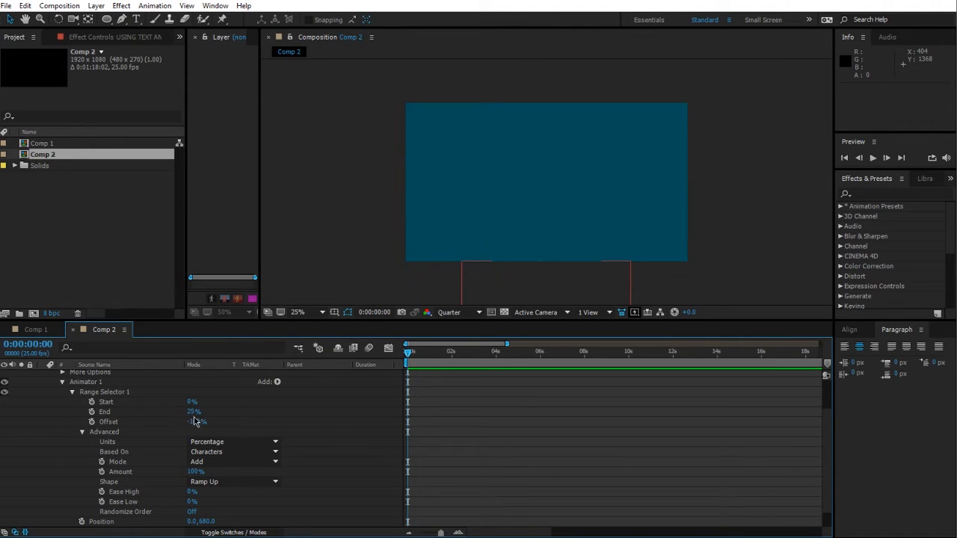
mouse_move(197, 422)
left_mouse_down()
mouse_move(278, 417)
mouse_move(212, 424)
left_mouse_up()
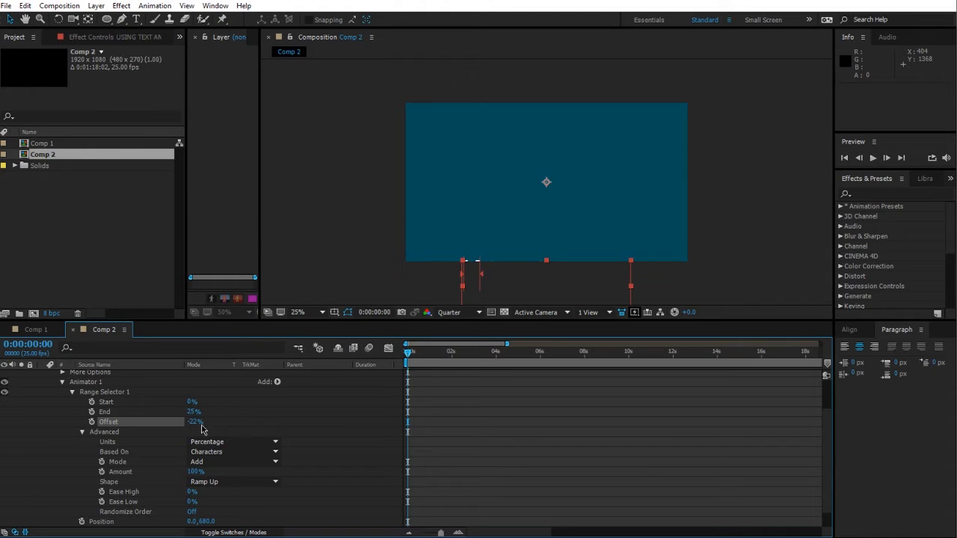
left_click_drag(193, 422, 250, 426)
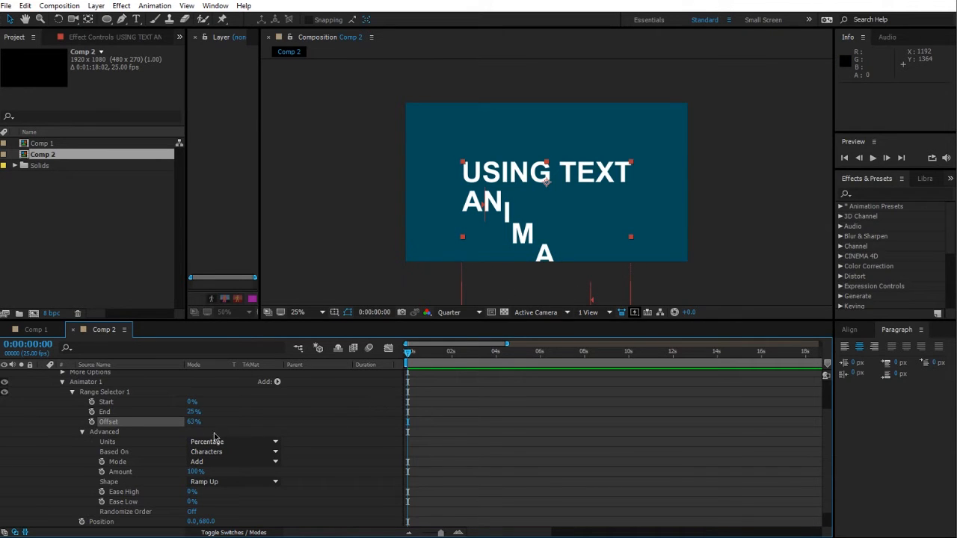
left_click_drag(194, 426, 211, 425)
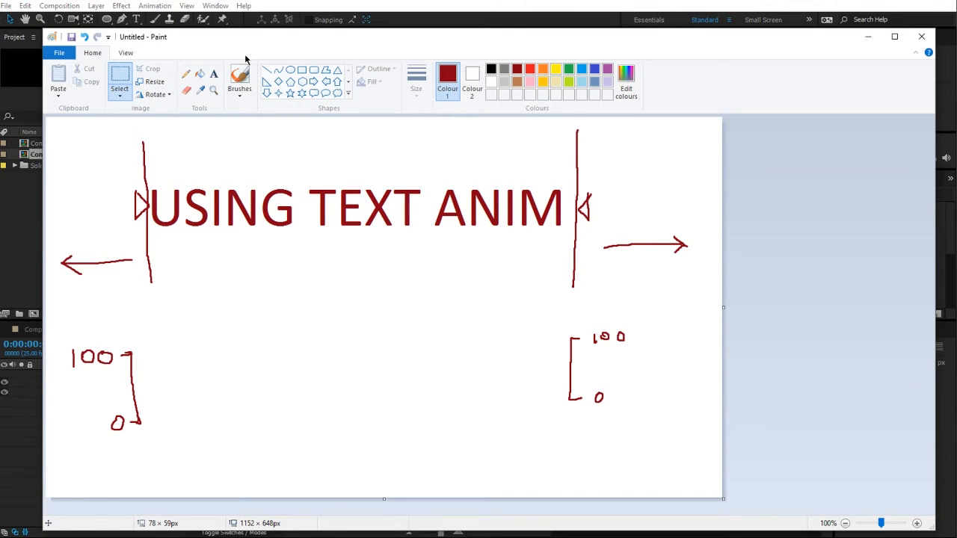
Step: Try sketching several ramp curves across the range diagram, undoing each attempt
left_click(239, 76)
left_click_drag(152, 422, 531, 344)
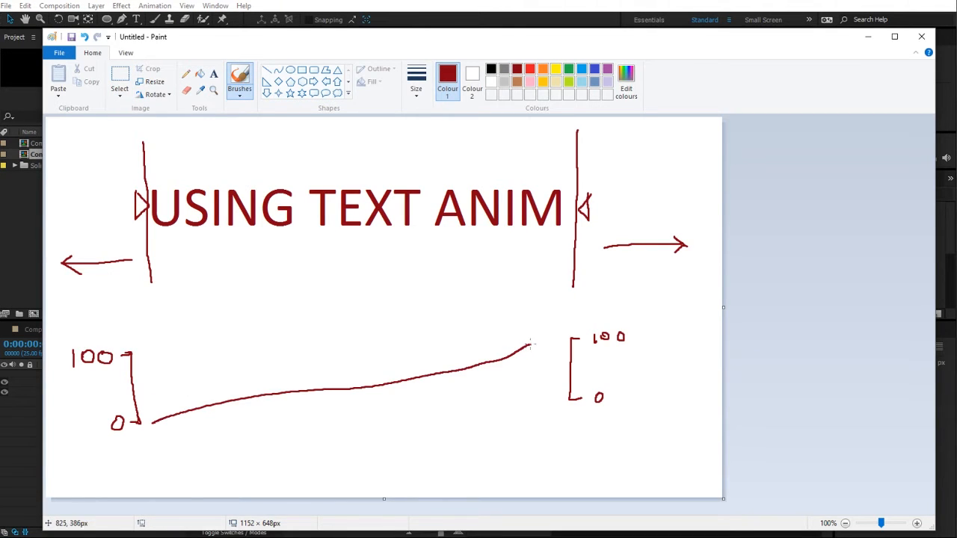
key("ctrl+z")
left_click_drag(142, 353, 439, 398)
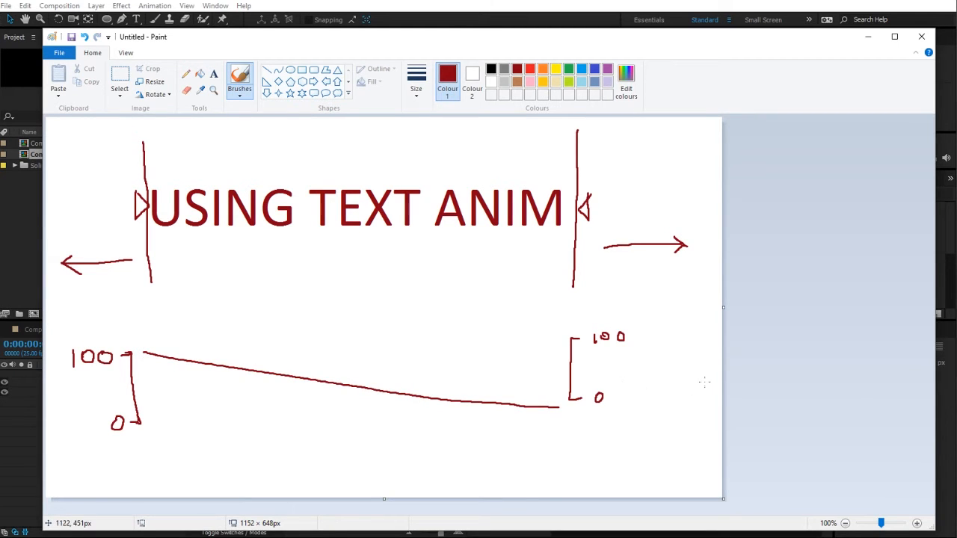
key("ctrl+z")
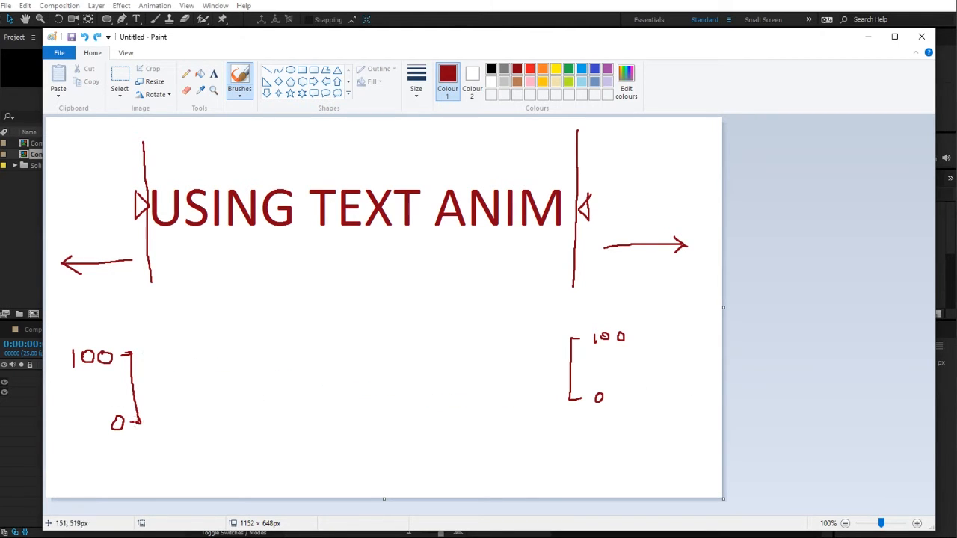
left_click_drag(193, 391, 361, 333)
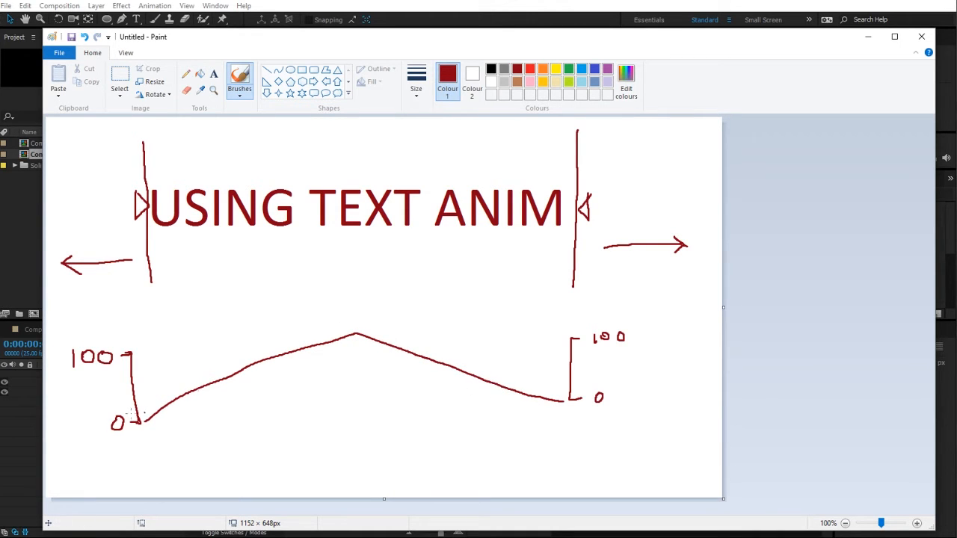
key("ctrl+z")
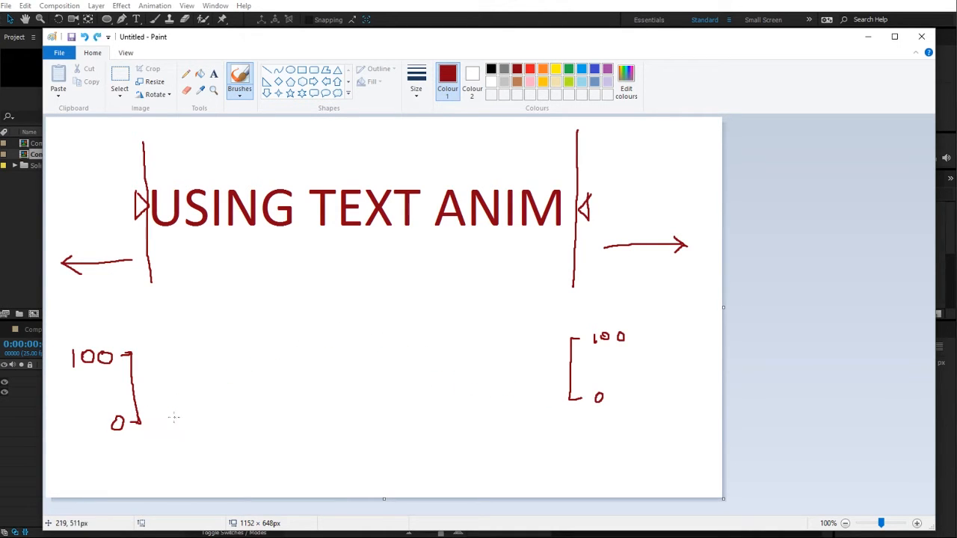
mouse_move(147, 422)
left_mouse_down()
mouse_move(318, 364)
mouse_move(464, 360)
left_mouse_up()
key("ctrl+z")
Step: Draw a curve rising from 0, levelling near 100, and falling back to 0 at the right bracket
left_click_drag(189, 375, 316, 345)
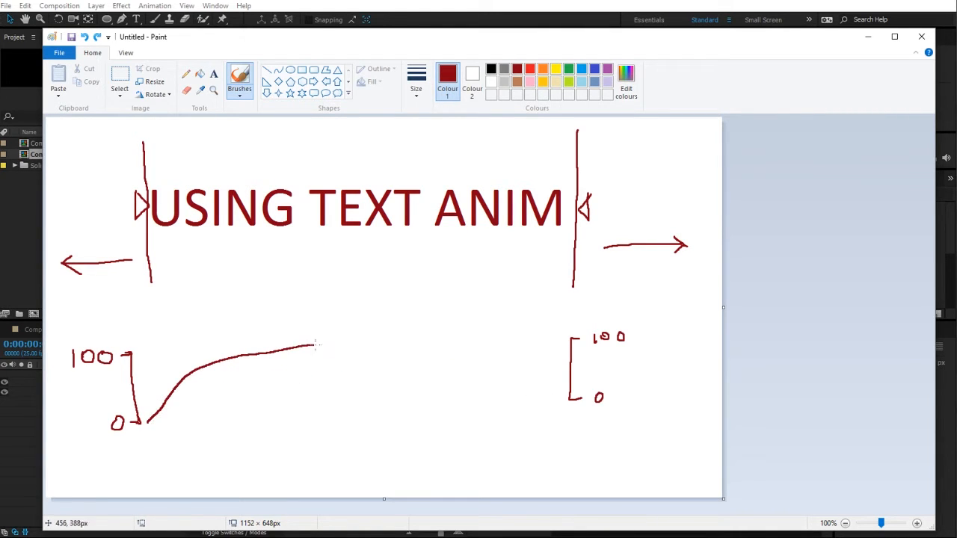
left_click_drag(447, 344, 561, 401)
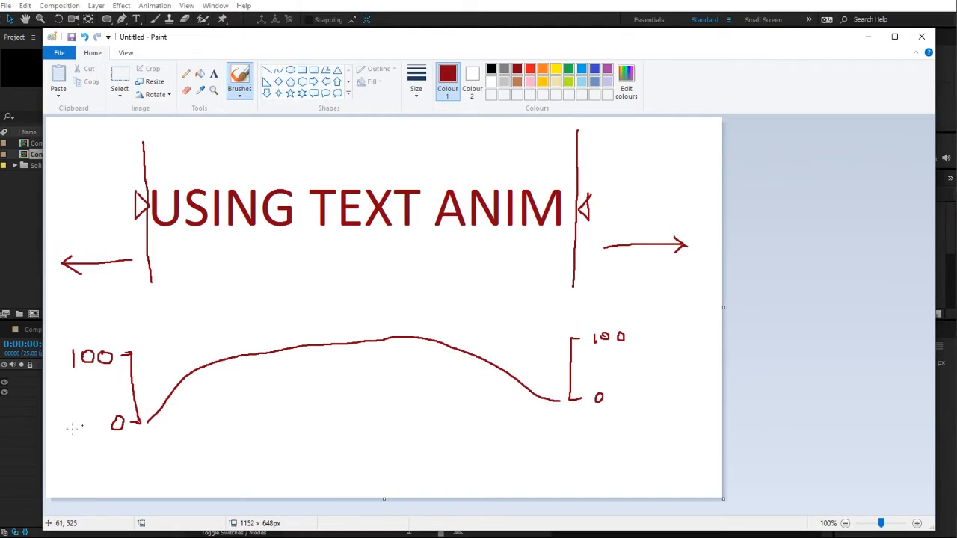
Step: Switch to After Effects and set the Range Selector Shape to Triangle
key("alt+Tab")
left_click(213, 483)
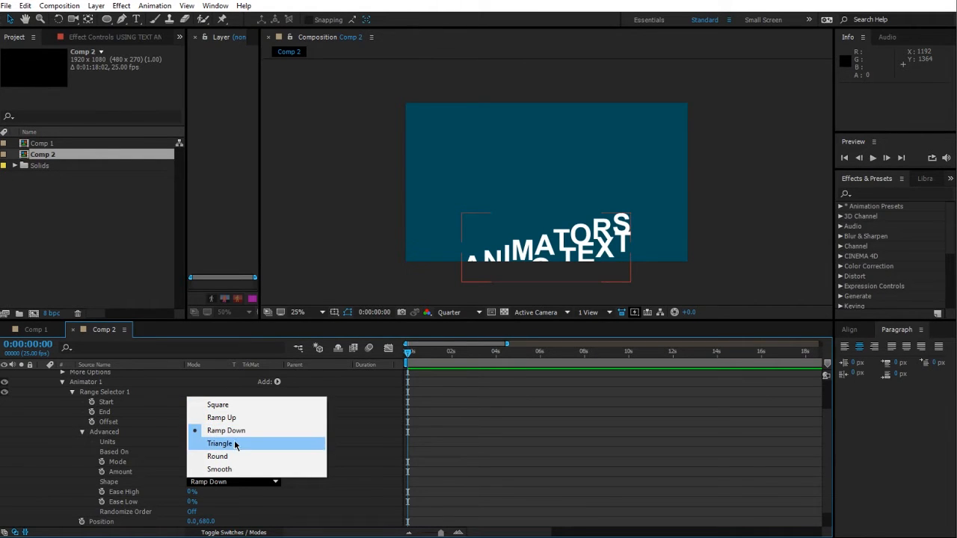
left_click(235, 444)
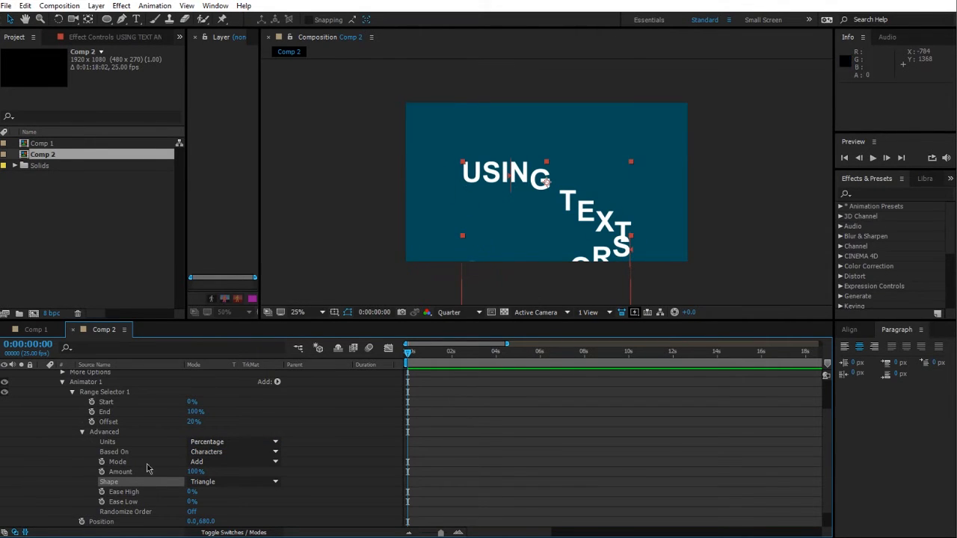
Step: Set the Range Selector Offset to 0% and change the Shape to Ramp Up
mouse_move(189, 424)
left_mouse_down()
mouse_move(222, 423)
mouse_move(191, 422)
left_mouse_up()
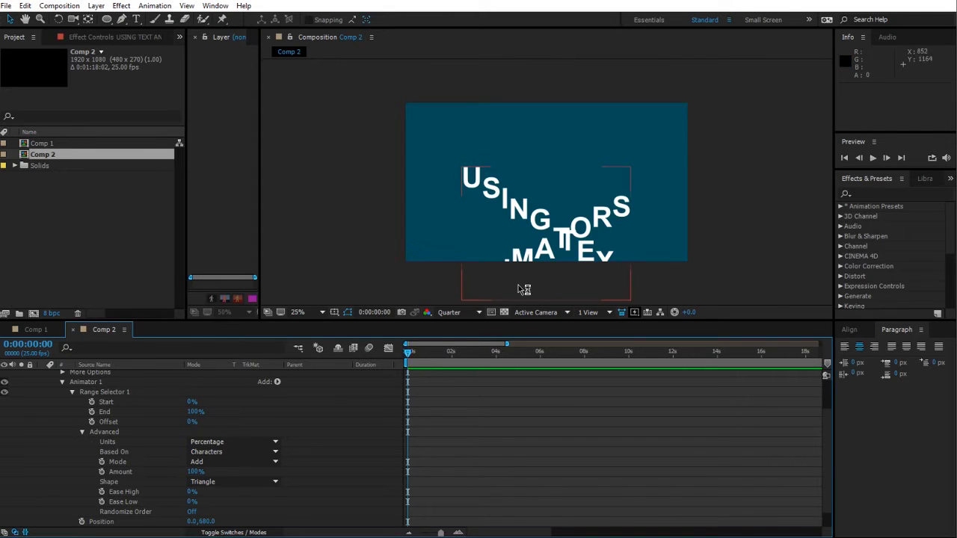
scroll(293, 484, "down", 1)
scroll(292, 482, "up", 1)
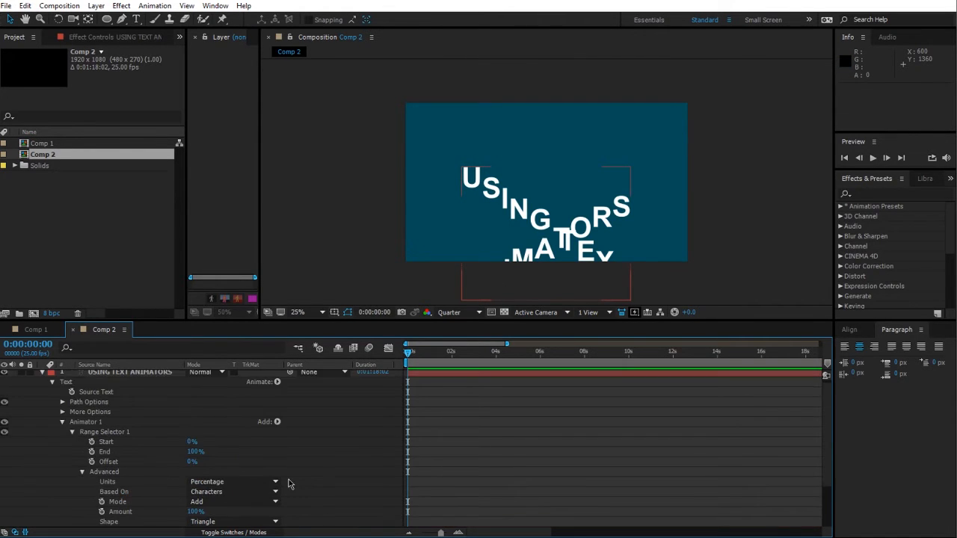
left_click(218, 492)
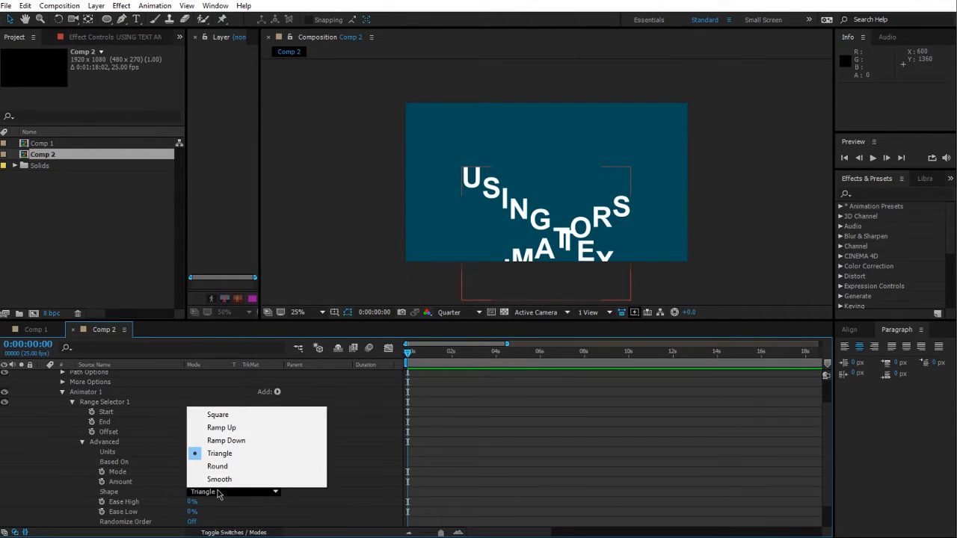
left_click(245, 429)
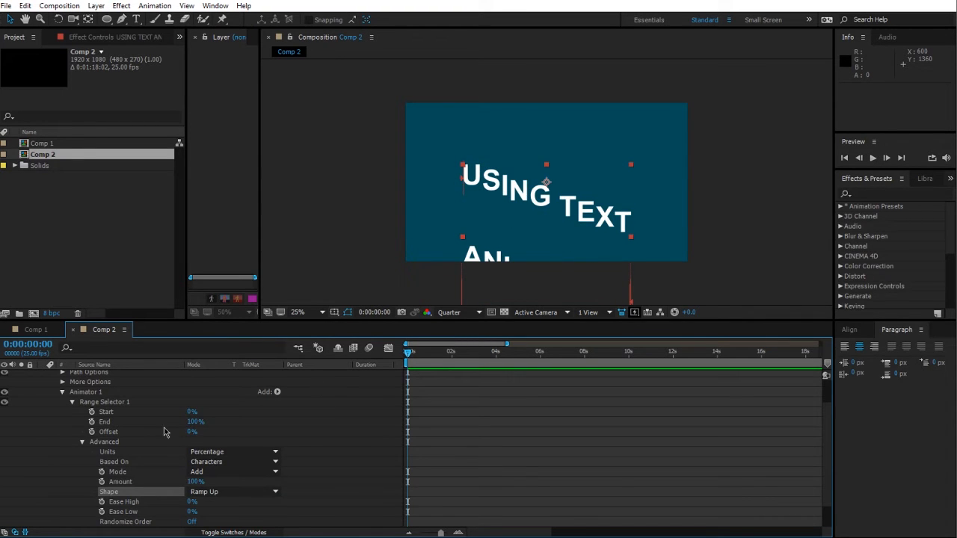
Step: Keyframe the Offset from -100% at 0 seconds to 100% at 2 seconds
left_click_drag(191, 437, 39, 439)
left_click(92, 432)
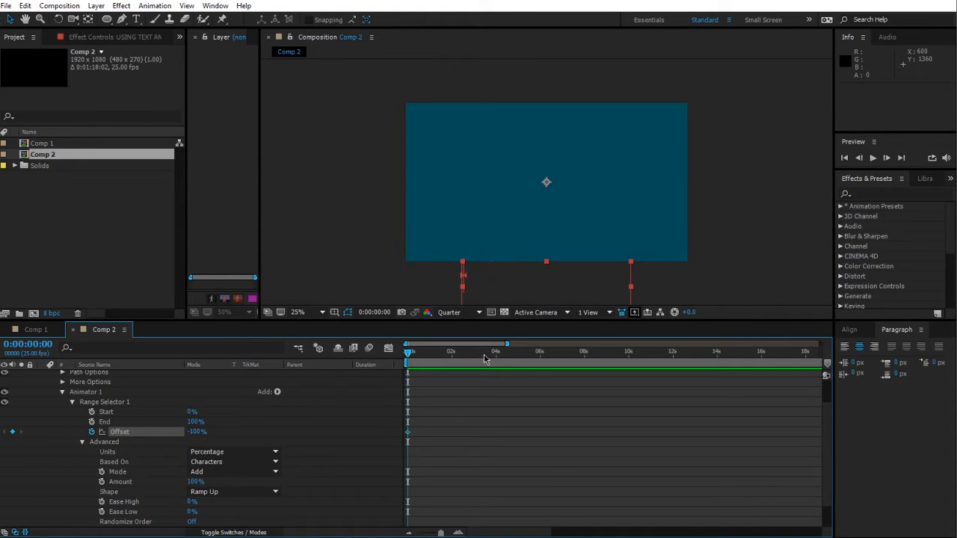
left_click_drag(485, 351, 452, 361)
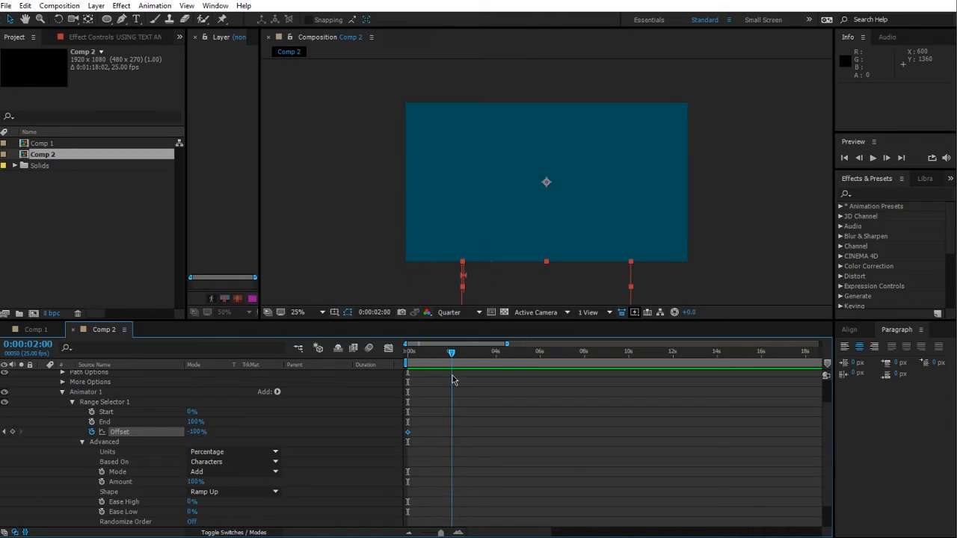
left_click_drag(201, 433, 325, 424)
left_click(342, 424)
Step: Trim the composition to the 4-second work area and play a preview
left_click_drag(451, 352, 496, 351)
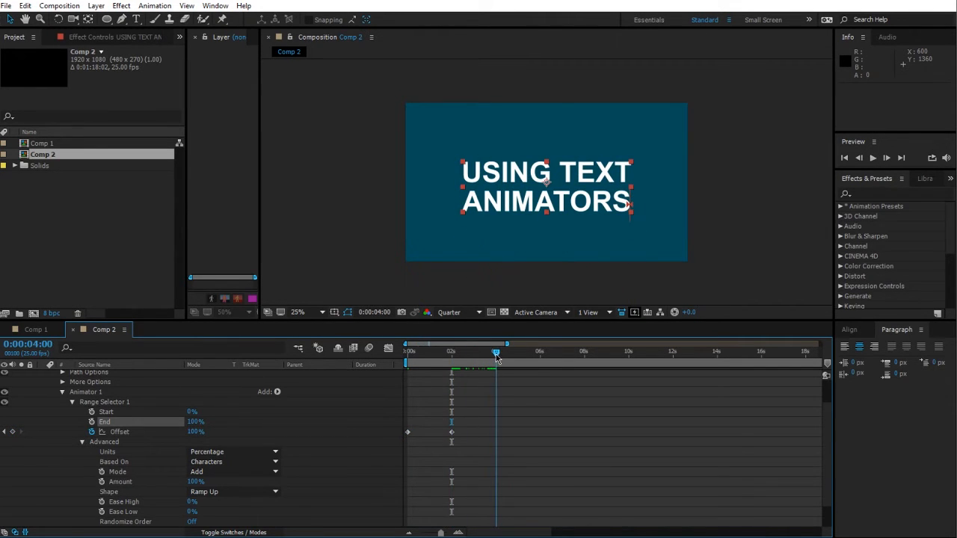
right_click(474, 362)
left_click(509, 396)
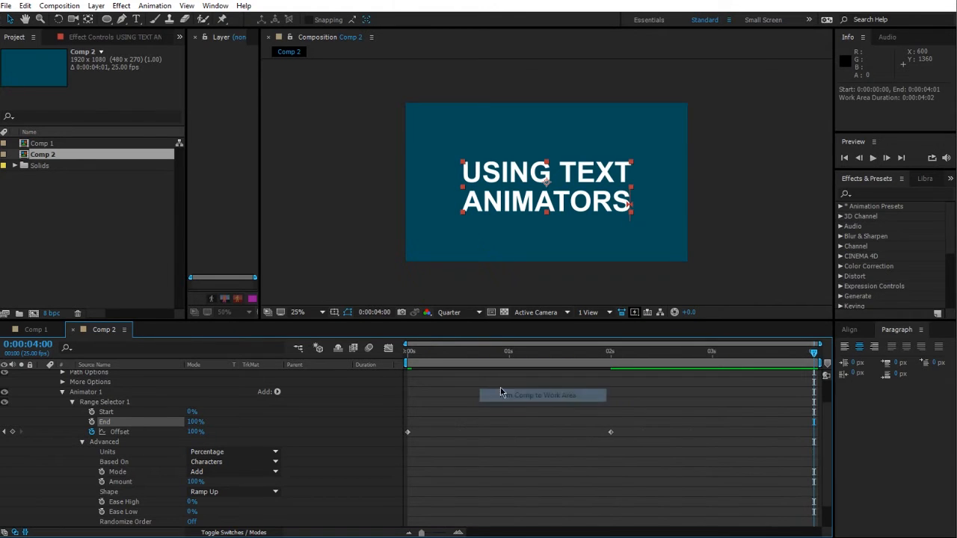
key("space")
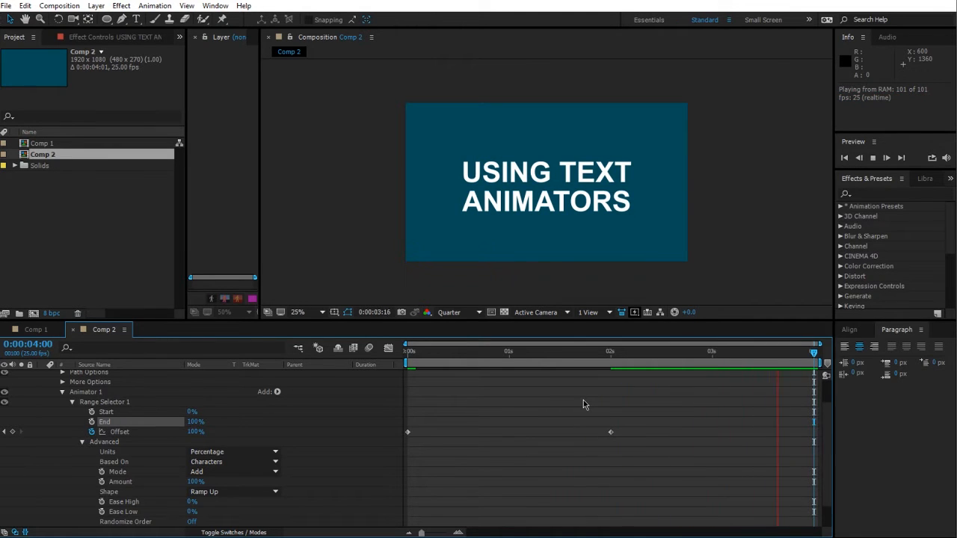
Step: Apply Easy Ease to the Offset keyframe at 2 seconds and preview the animation
left_click(424, 355)
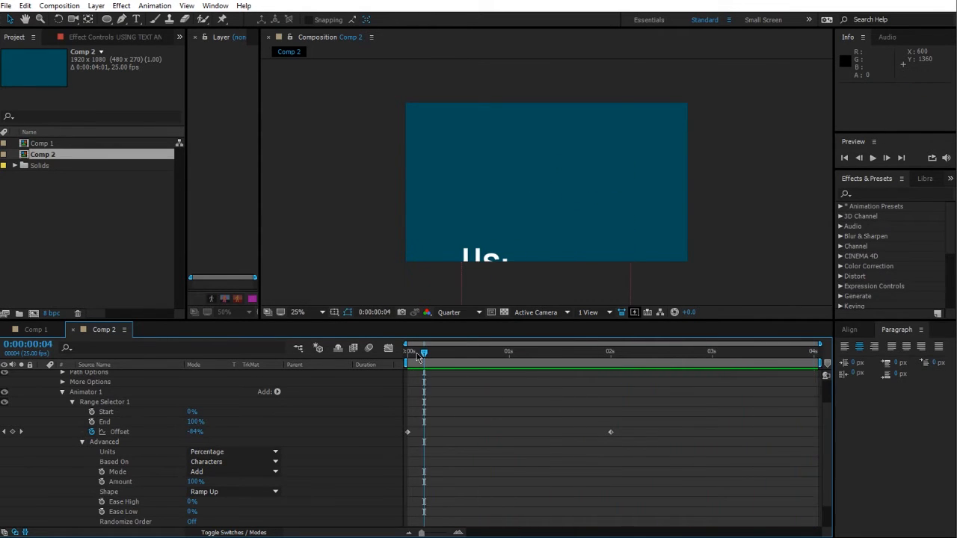
scroll(310, 479, "down", 1)
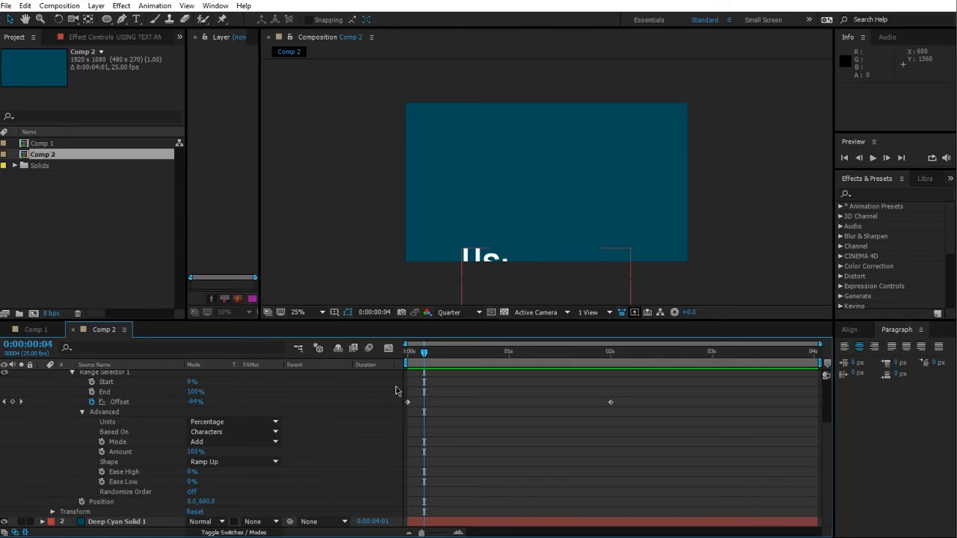
key("space")
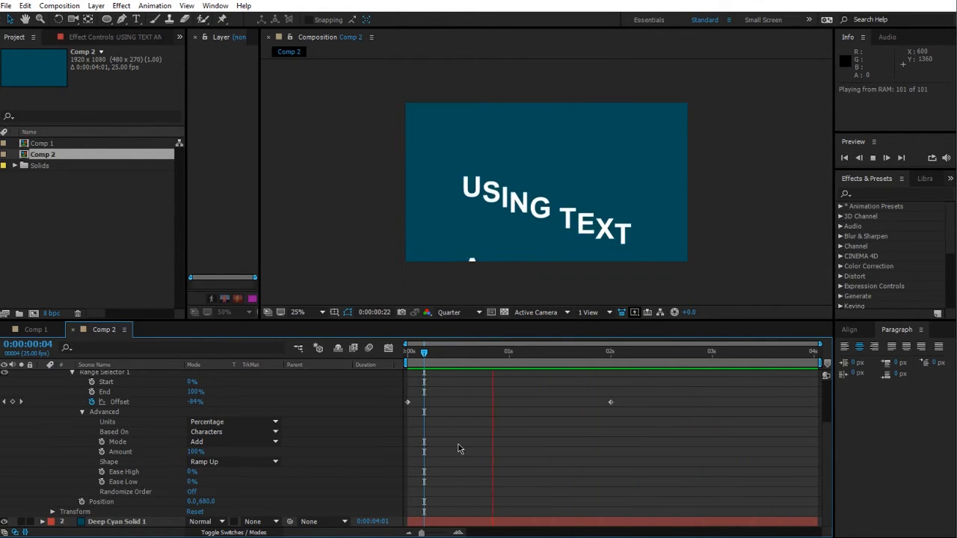
left_click(610, 402)
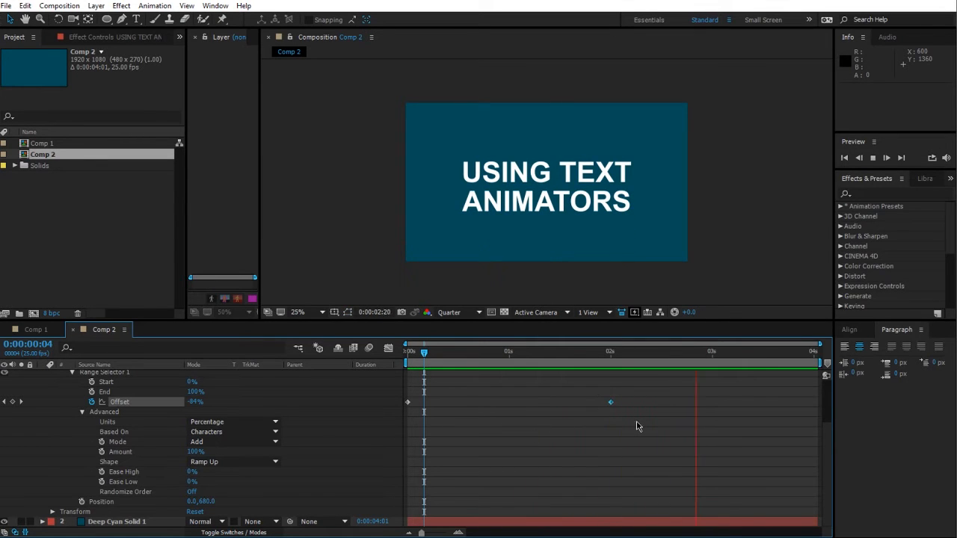
key("F9")
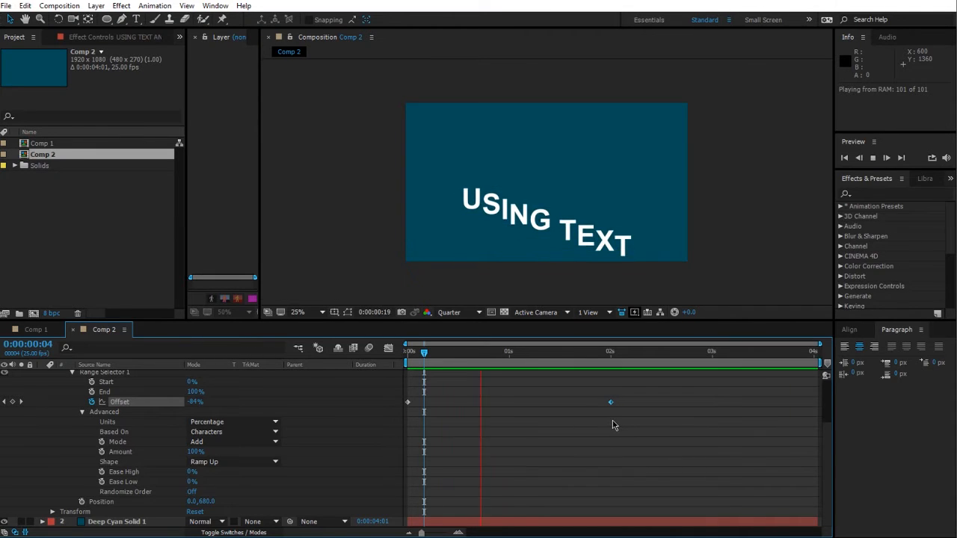
key("space")
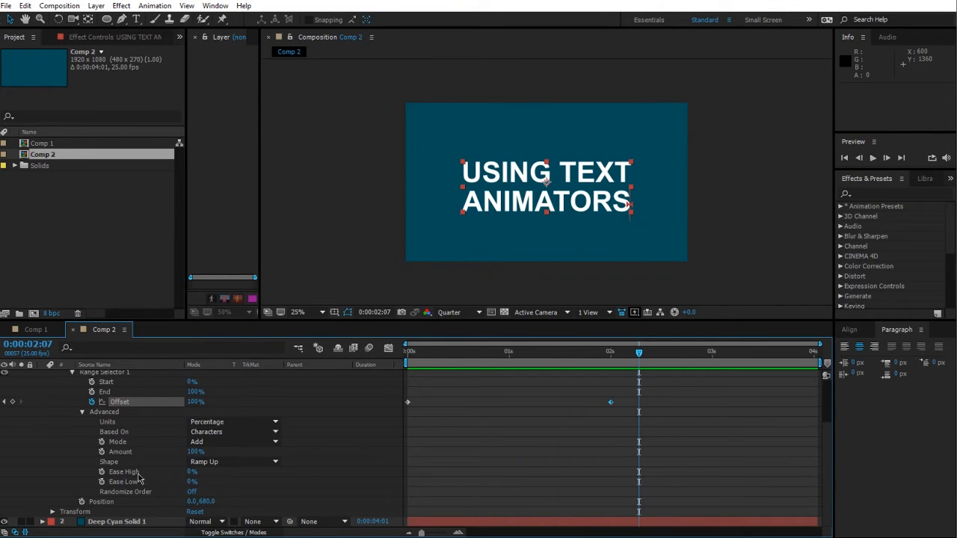
Step: Set the Range Selector Ease Low to 100% and preview the animation from the start
left_click_drag(417, 354, 390, 363)
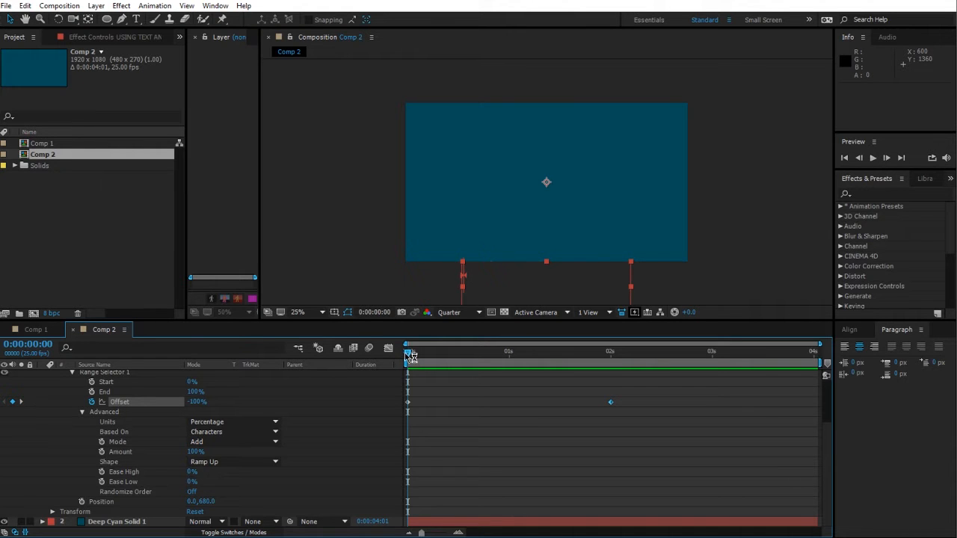
left_click_drag(408, 351, 640, 382)
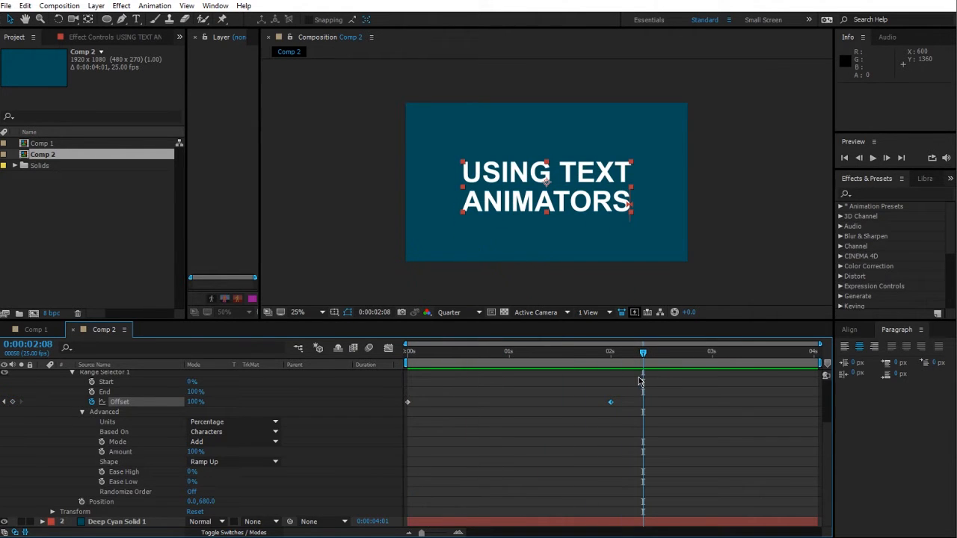
left_click(410, 361)
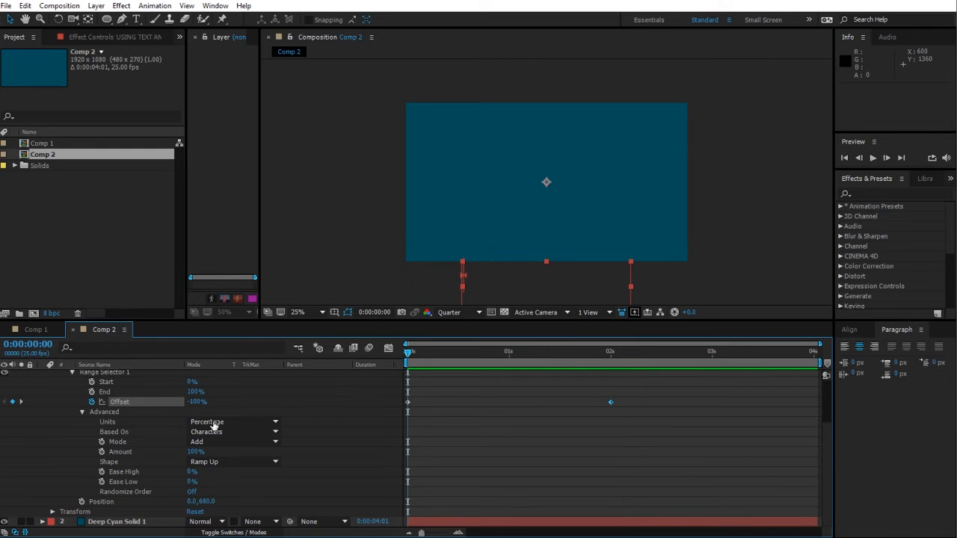
left_click_drag(410, 361, 598, 376)
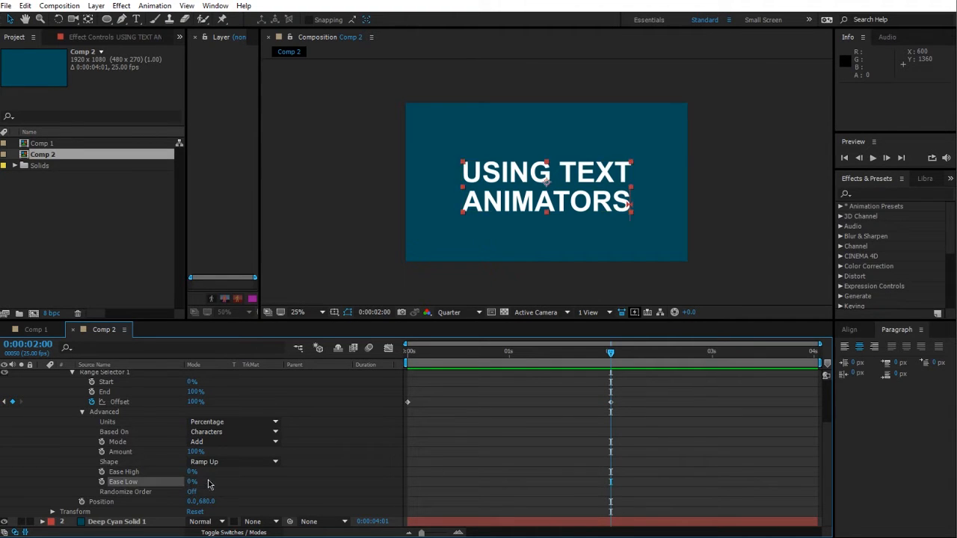
left_click_drag(192, 482, 208, 480)
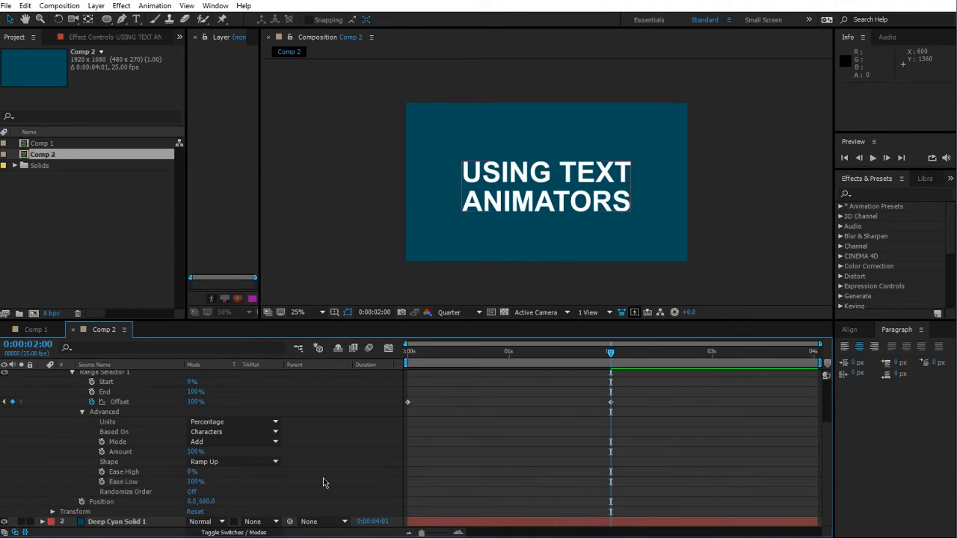
left_click(407, 357)
key("space")
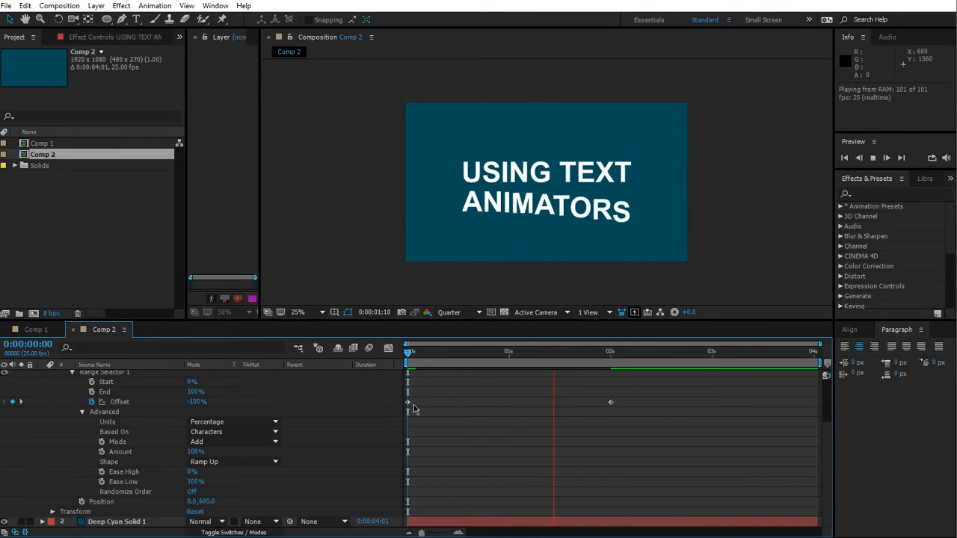
Step: Set the Range Selector Based On option to Words and preview the animation
left_click(224, 432)
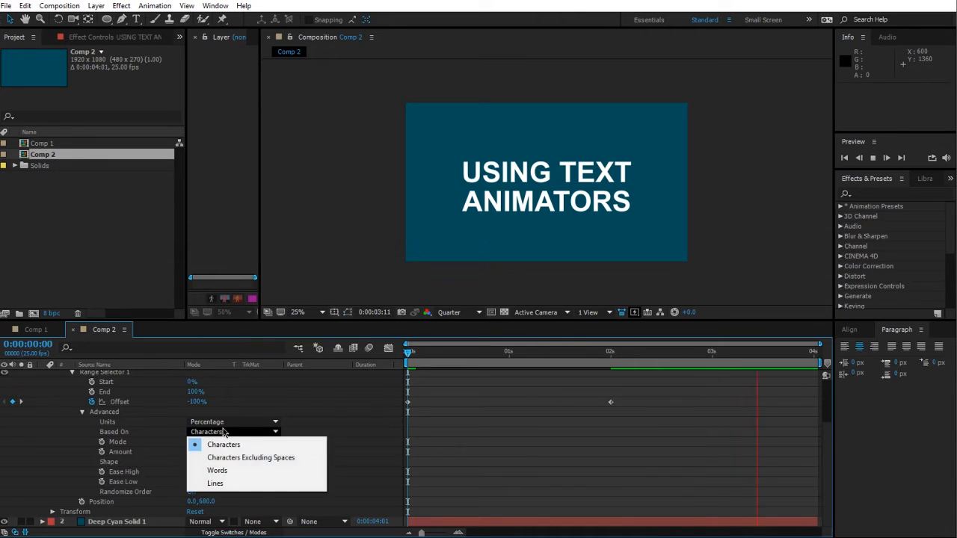
left_click(219, 471)
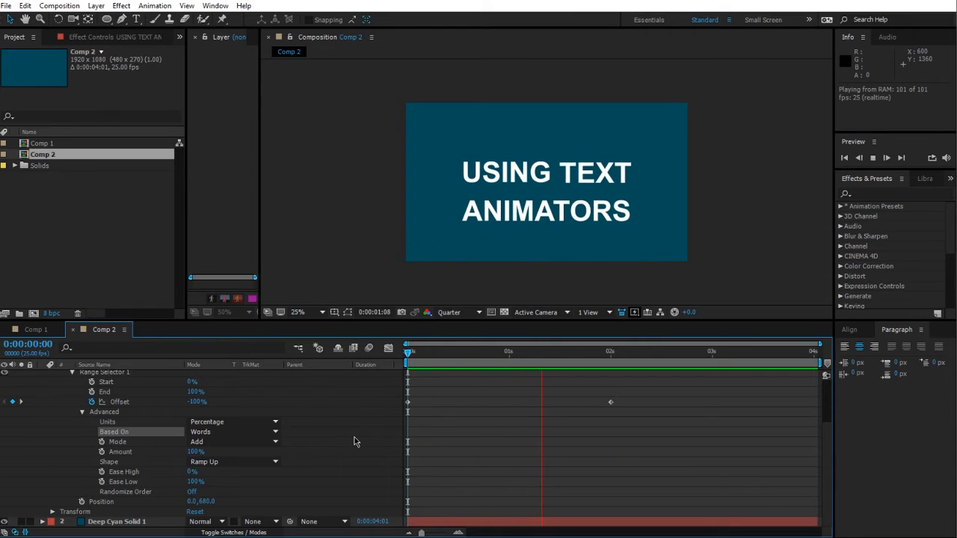
key("space")
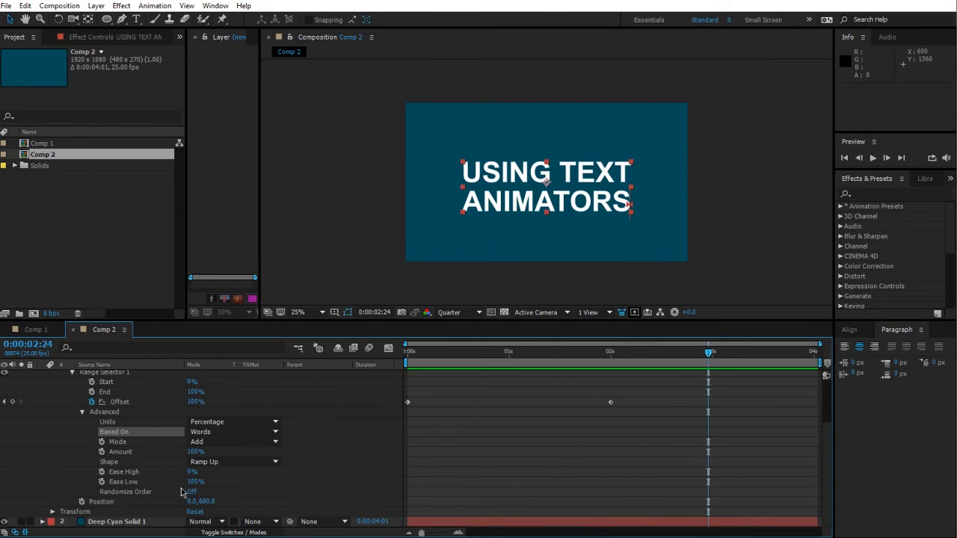
Step: Set Ease Low to -100% and preview the animation
left_click(195, 483)
type("65")
key("Return")
key("space")
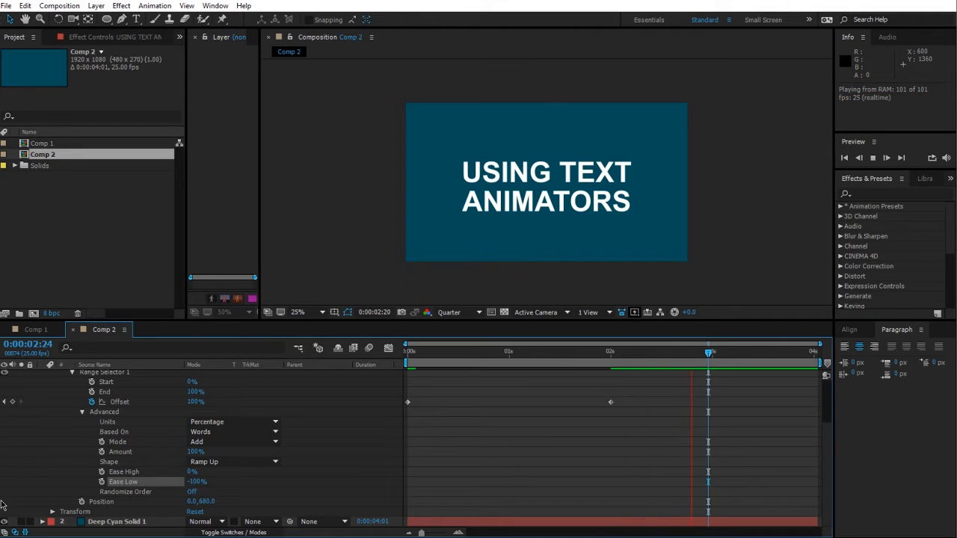
Step: Set Ease Low to 0% and Ease High to 100%
left_click(197, 482)
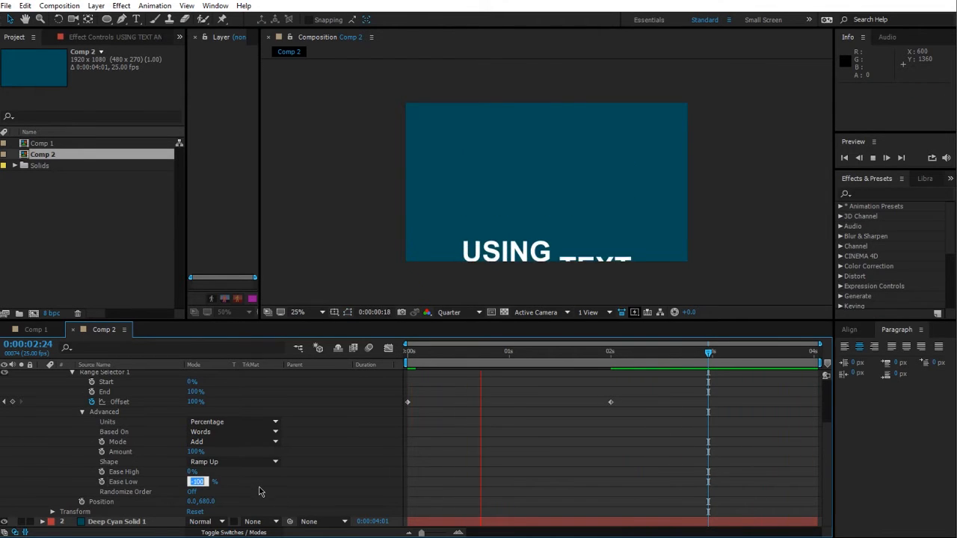
type("0")
key("Return")
left_click_drag(191, 472, 255, 470)
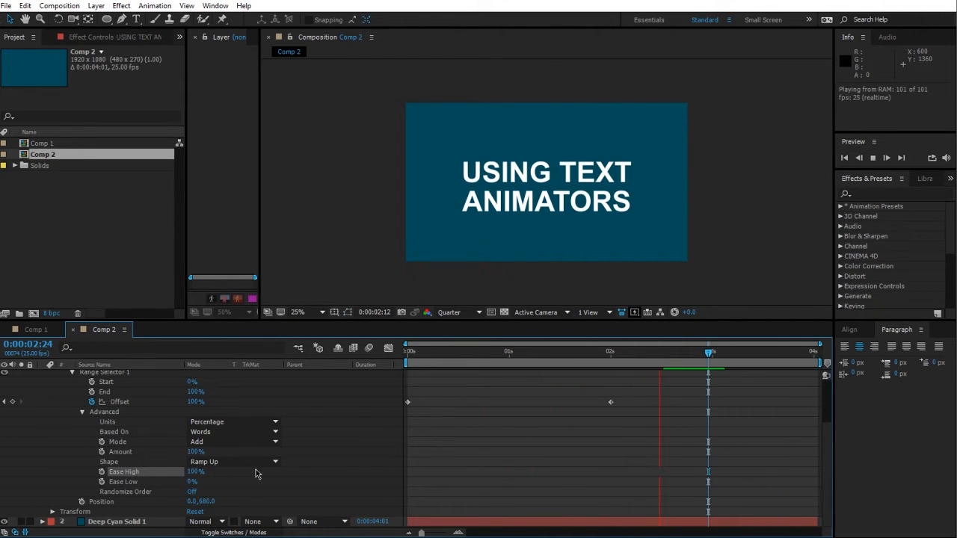
Step: Set Ease Low to 100% and preview the animation
left_click(369, 464)
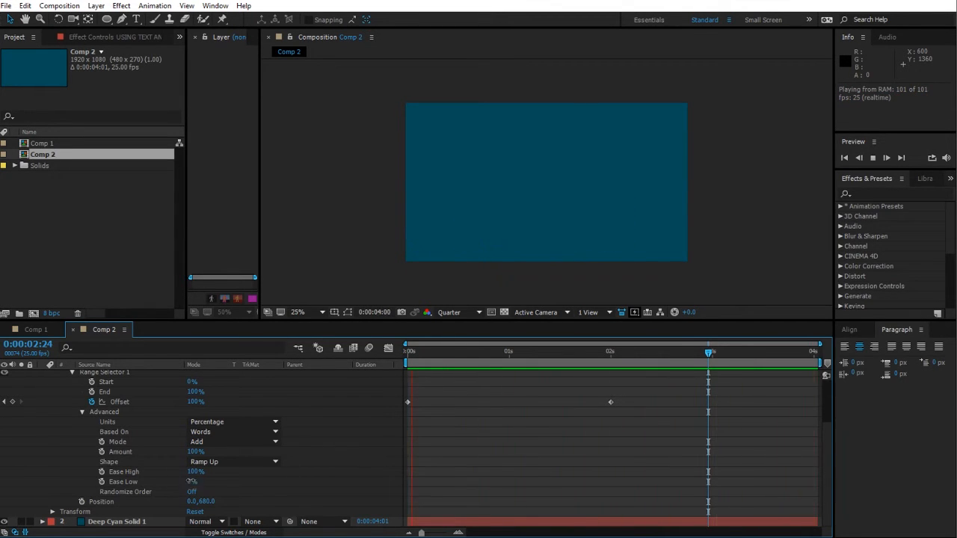
left_click_drag(192, 482, 420, 451)
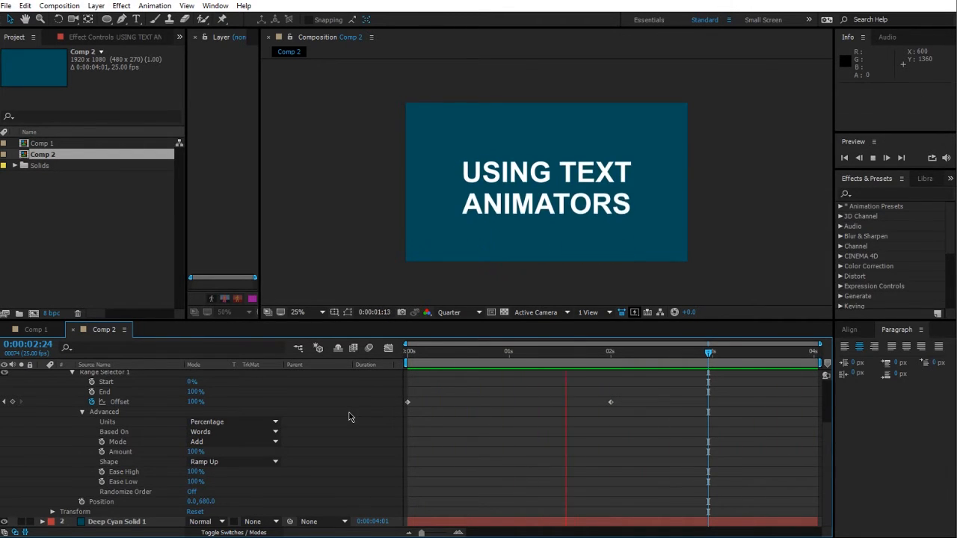
key("space")
Step: Set Ease High to 0% and preview the animation
left_click(195, 471)
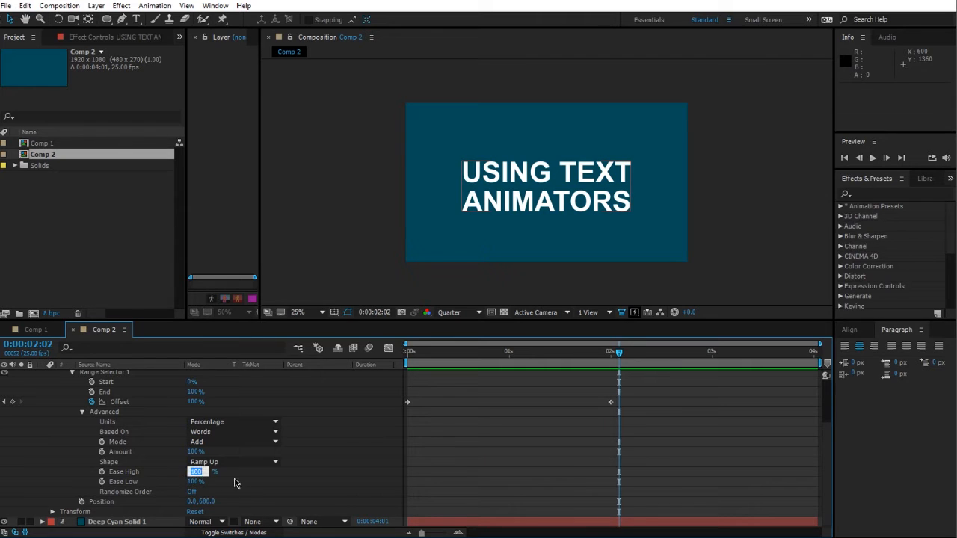
type("0")
key("Return")
left_click_drag(410, 352, 479, 363)
key("space")
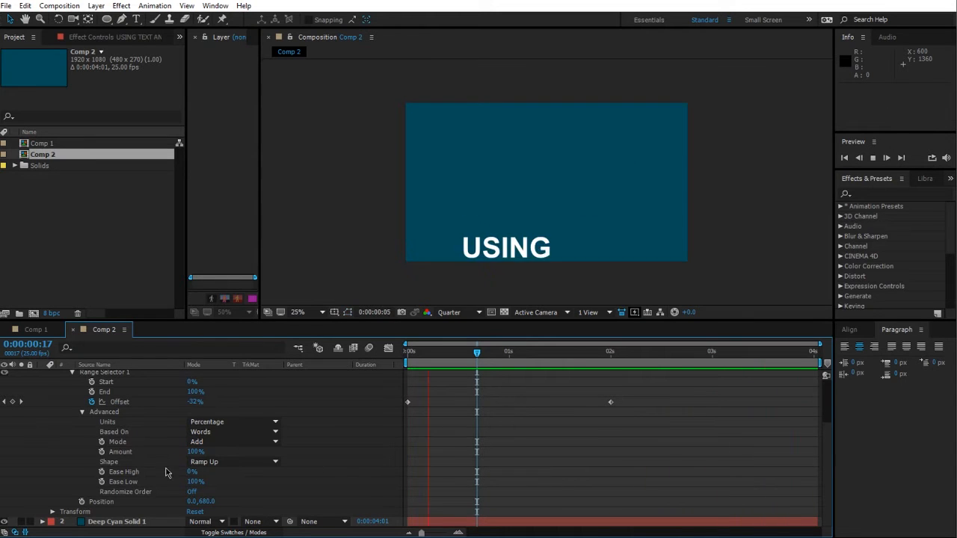
Step: Set Ease High to 100% and preview the animation
left_click_drag(192, 472, 394, 452)
key("space")
key("space")
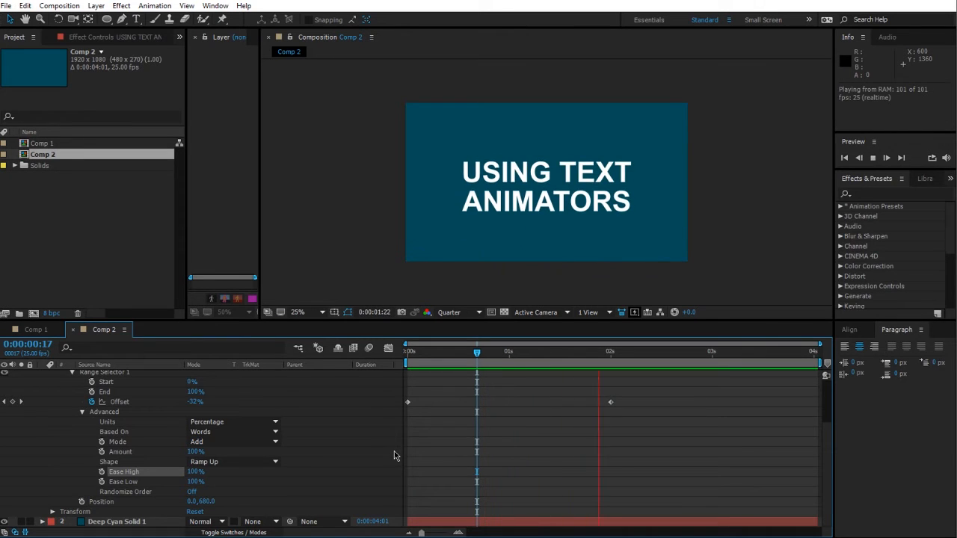
Step: Set Ease High back to 0% and preview the animation again
left_click(384, 447)
left_click(196, 472)
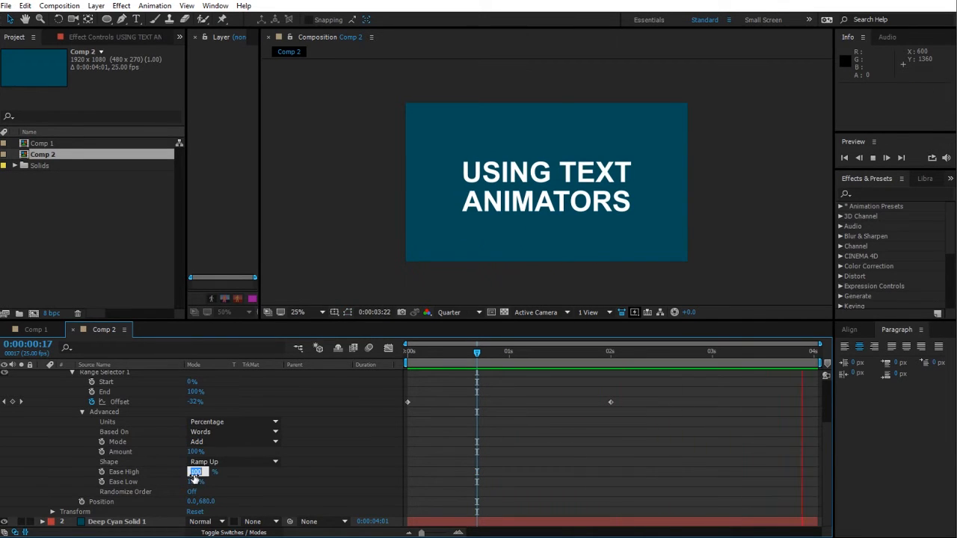
type("0")
key("Return")
left_click(293, 476)
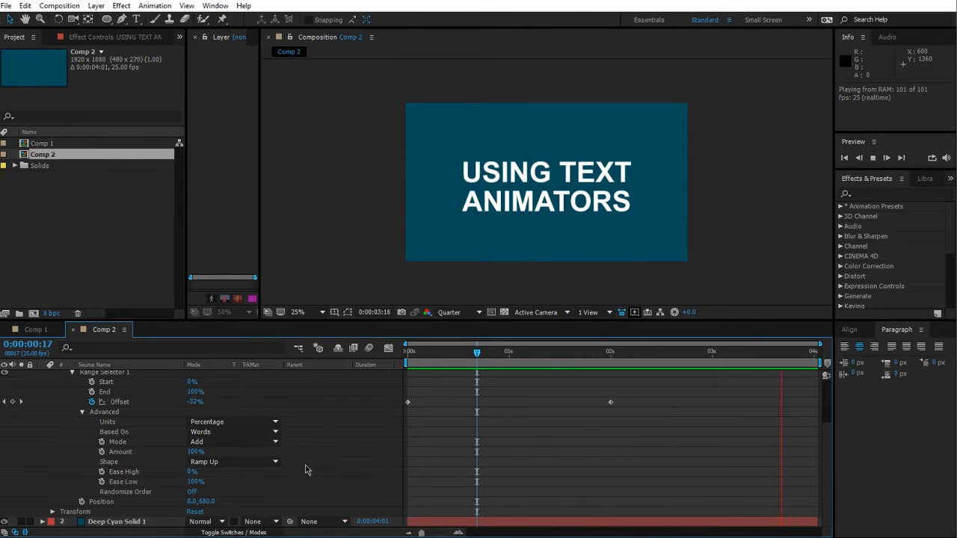
key("space")
Step: Set Animator 1's Ease Low to 0% at about 1:20 in the timeline
scroll(306, 472, "up", 3)
left_click(88, 427)
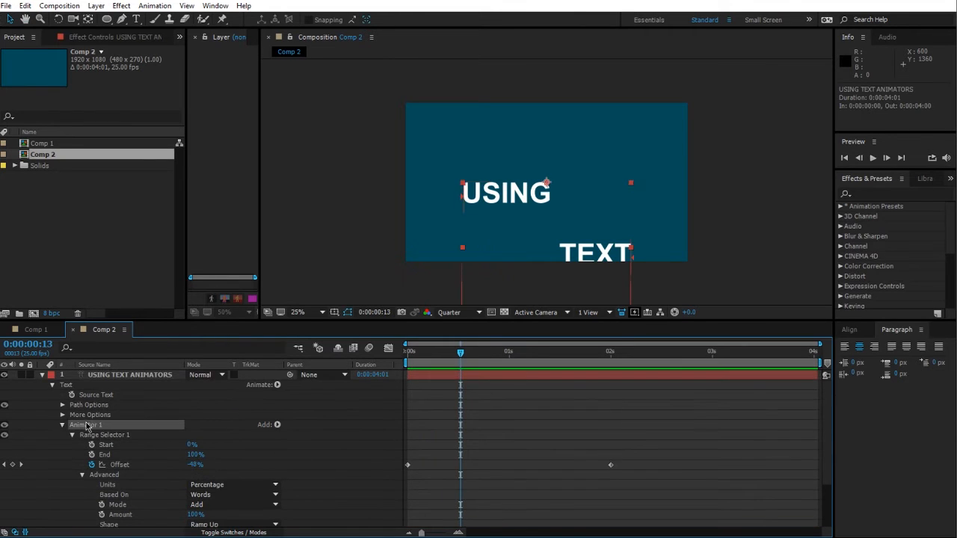
left_click(62, 424)
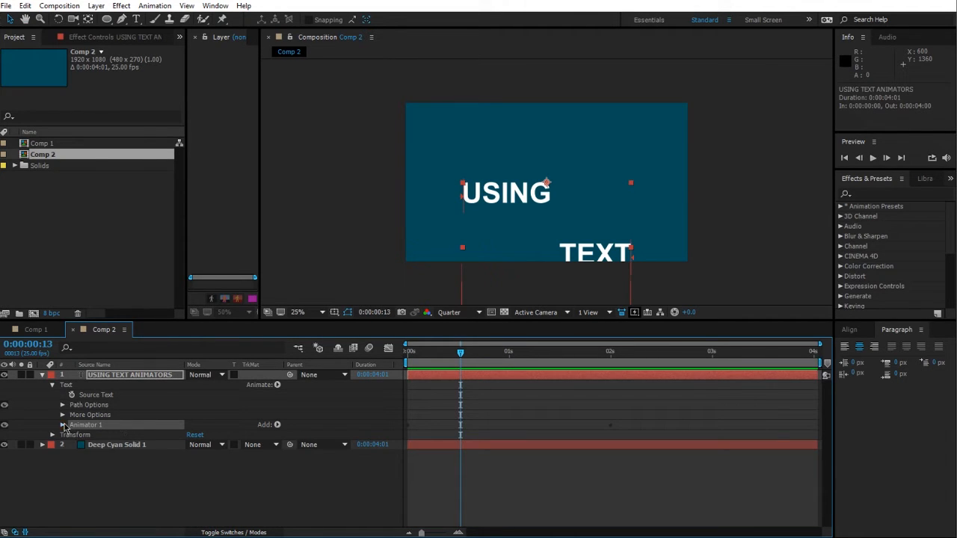
left_click(63, 425)
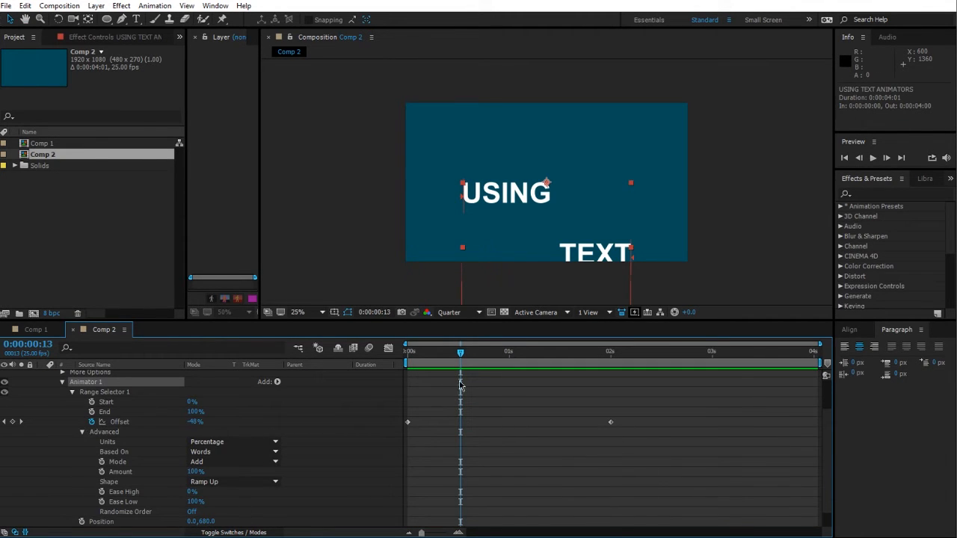
left_click_drag(416, 351, 590, 372)
left_click(194, 503)
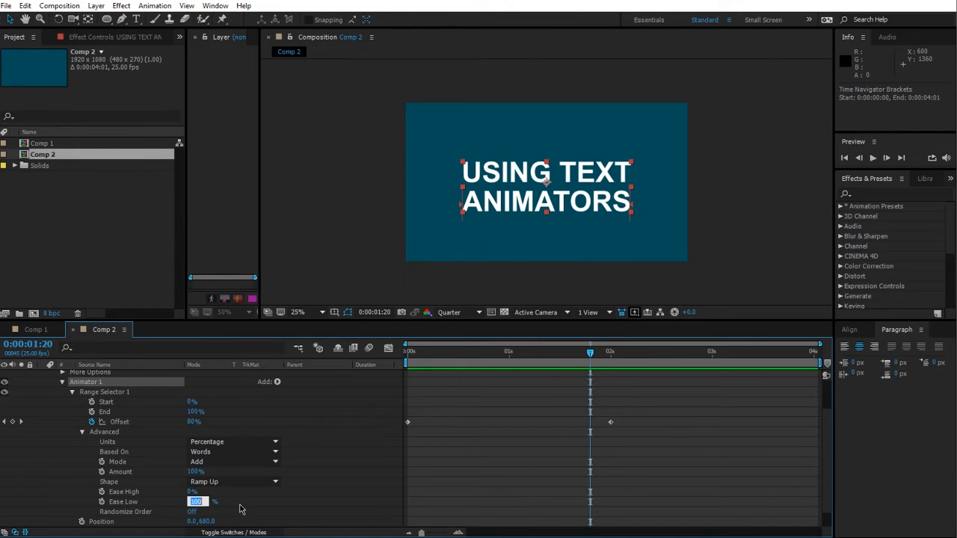
type("0")
key("Return")
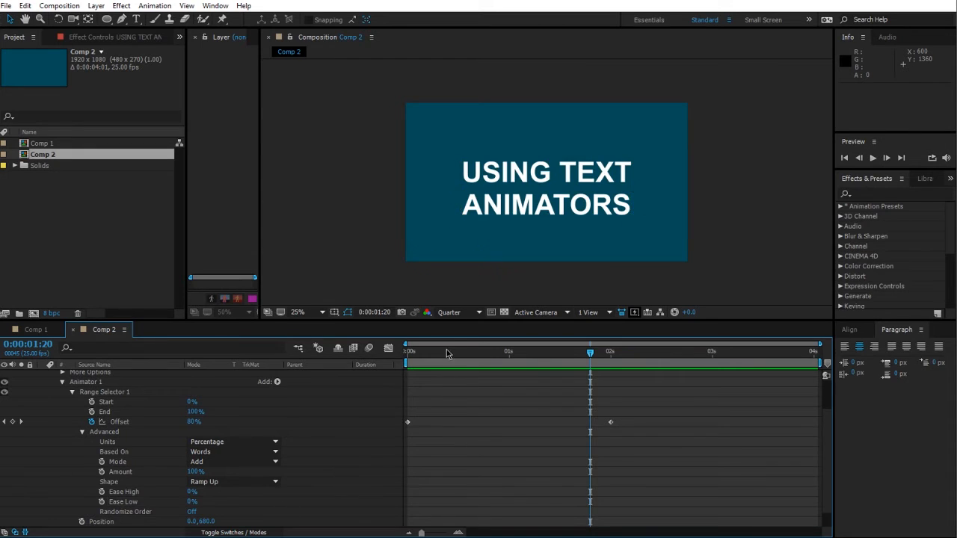
Step: Add a second text animator with a Position property to the title layer
left_click_drag(413, 352, 473, 366)
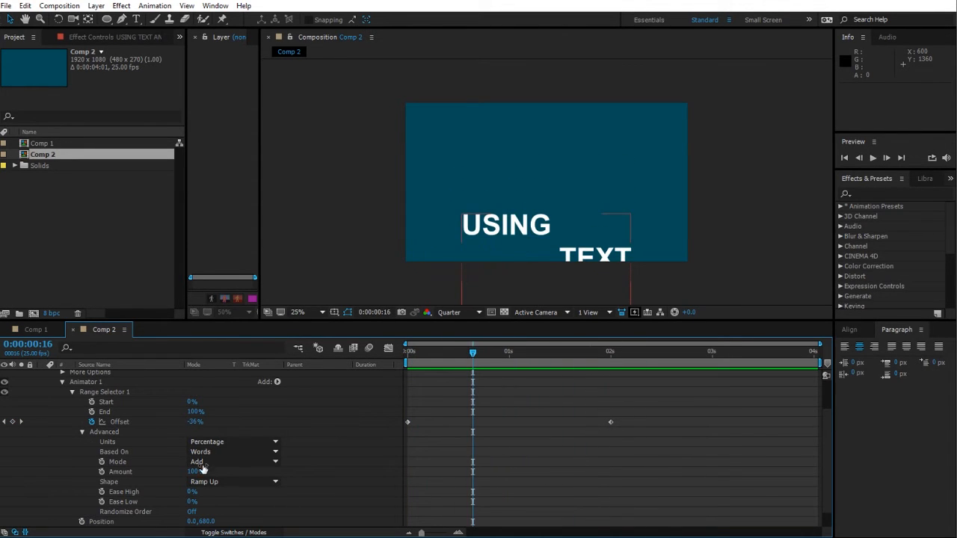
left_click(114, 385)
left_click(62, 383)
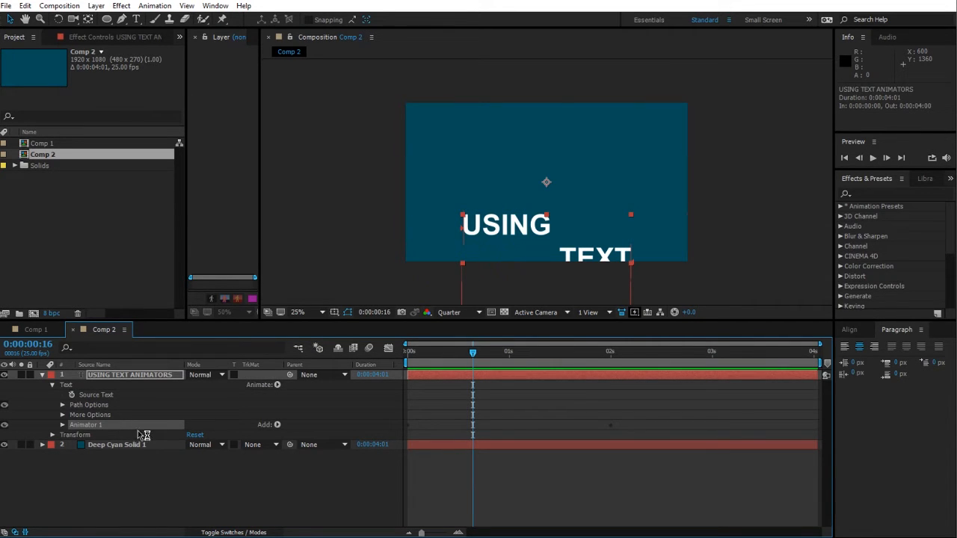
left_click_drag(465, 362, 670, 365)
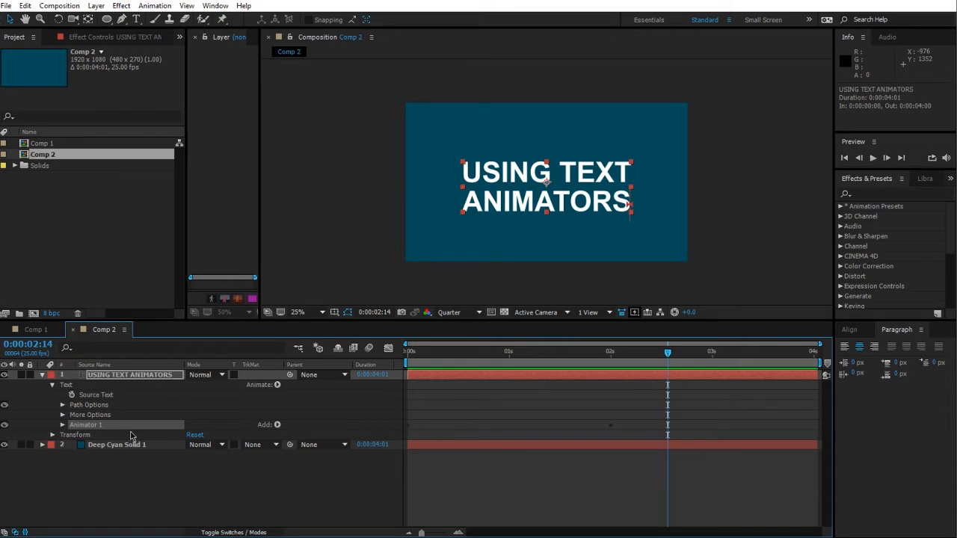
left_click(131, 375)
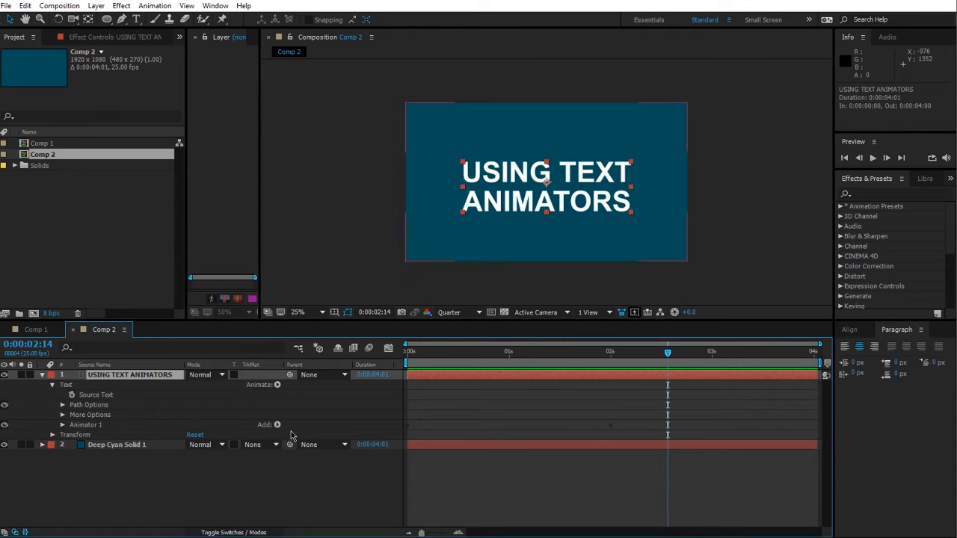
left_click(276, 385)
left_click(321, 176)
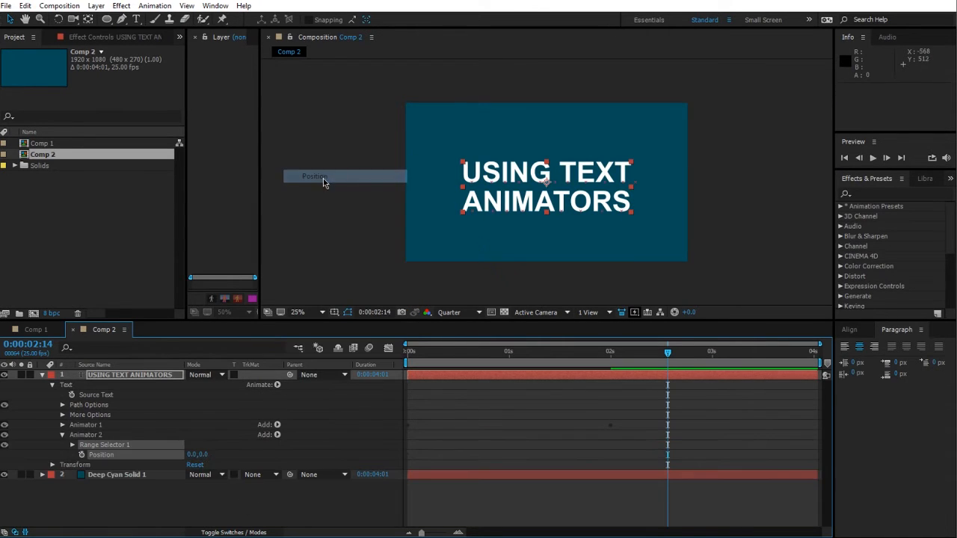
Step: Set Animator 2's Position to 0.0, -150.0 and return to the start of the timeline
left_click(63, 424)
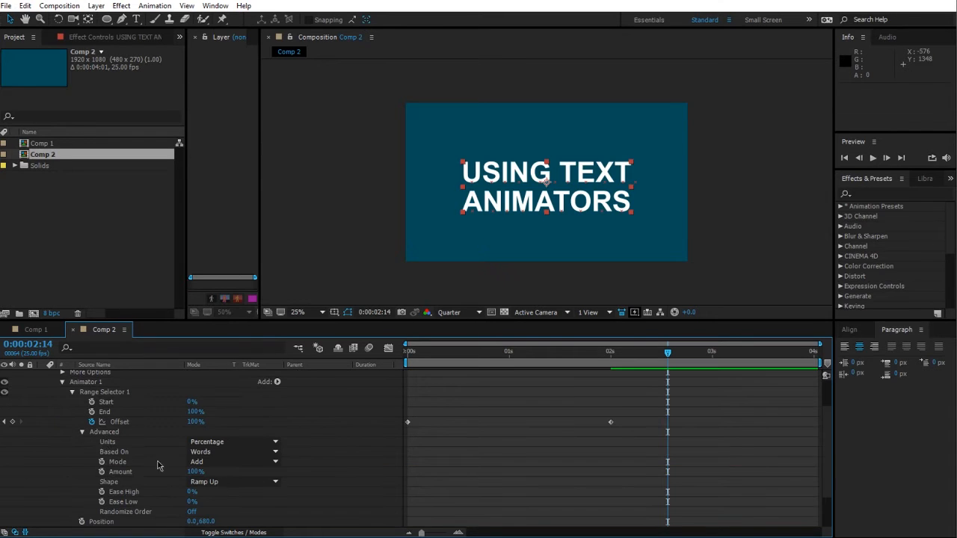
left_click(63, 383)
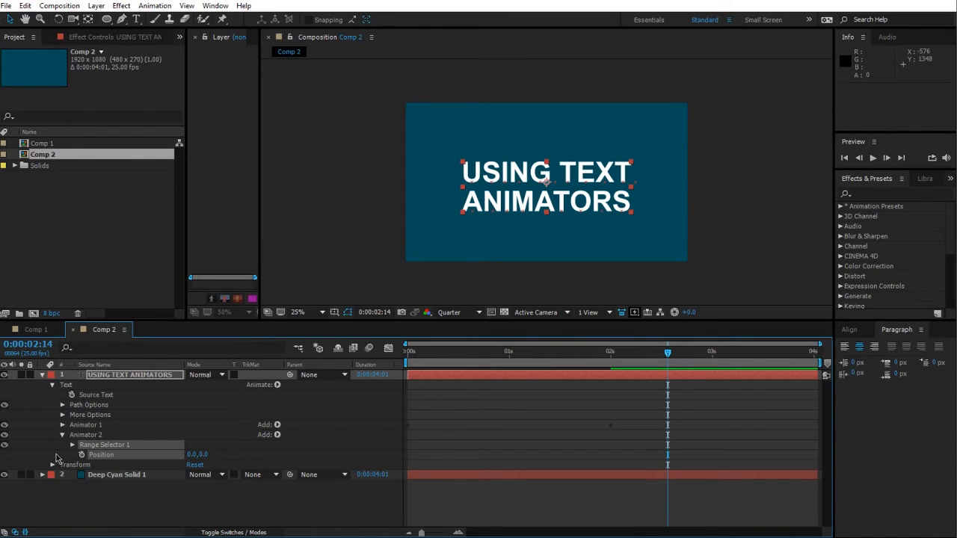
left_click(201, 455)
left_click(264, 504)
left_click_drag(661, 369, 349, 374)
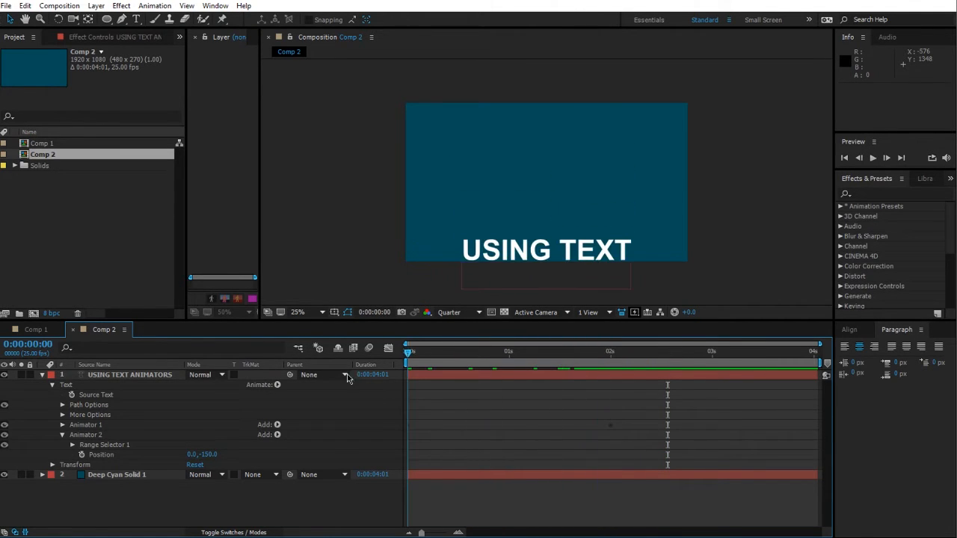
Step: Set Animator 2's Range Selector Based On to Words and Shape to Ramp Up
left_click(71, 446)
left_click(82, 485)
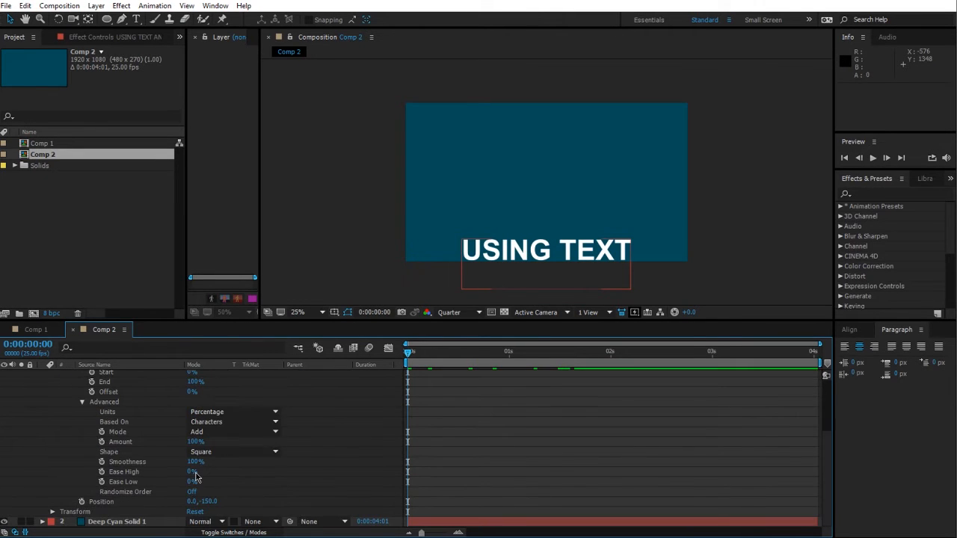
left_click(224, 423)
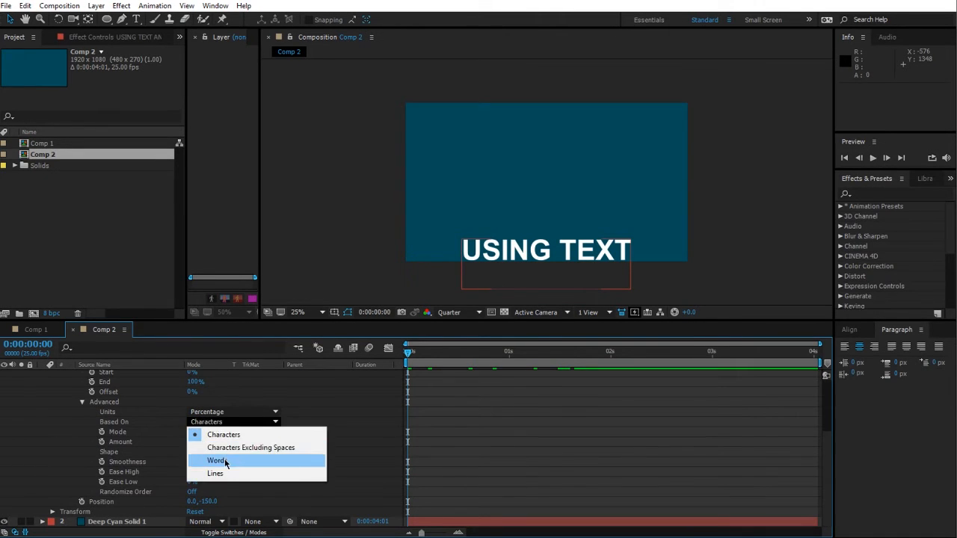
left_click(217, 461)
scroll(163, 430, "up", 2)
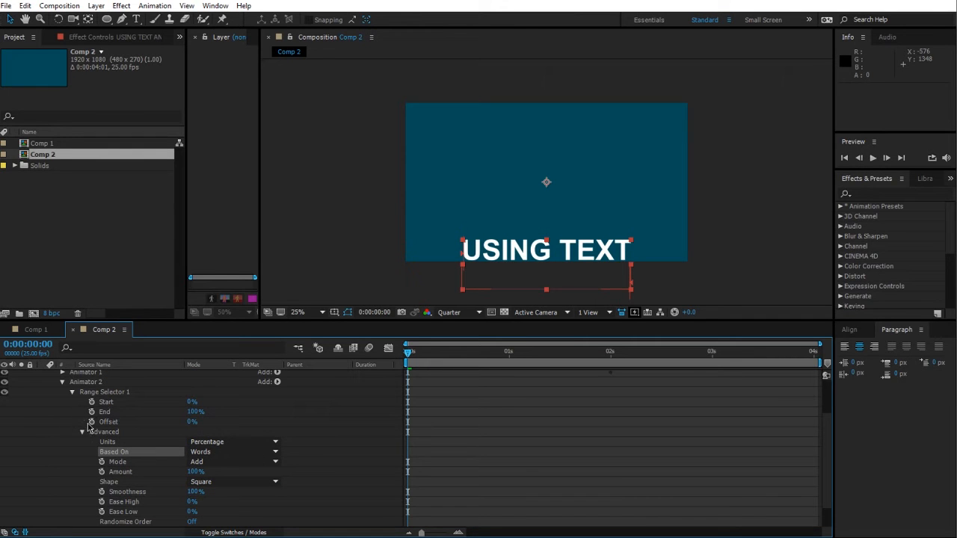
left_click(224, 482)
left_click(232, 417)
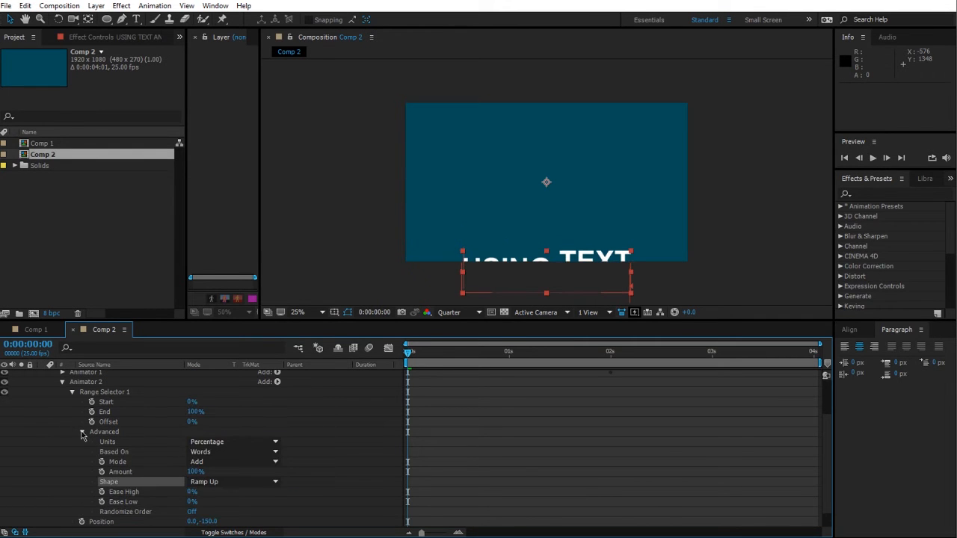
Step: Keyframe Animator 2's Offset from about -100% at 0 s to 100% at 2 s
left_click(92, 423)
left_click_drag(408, 355, 404, 378)
left_click_drag(188, 425, 112, 425)
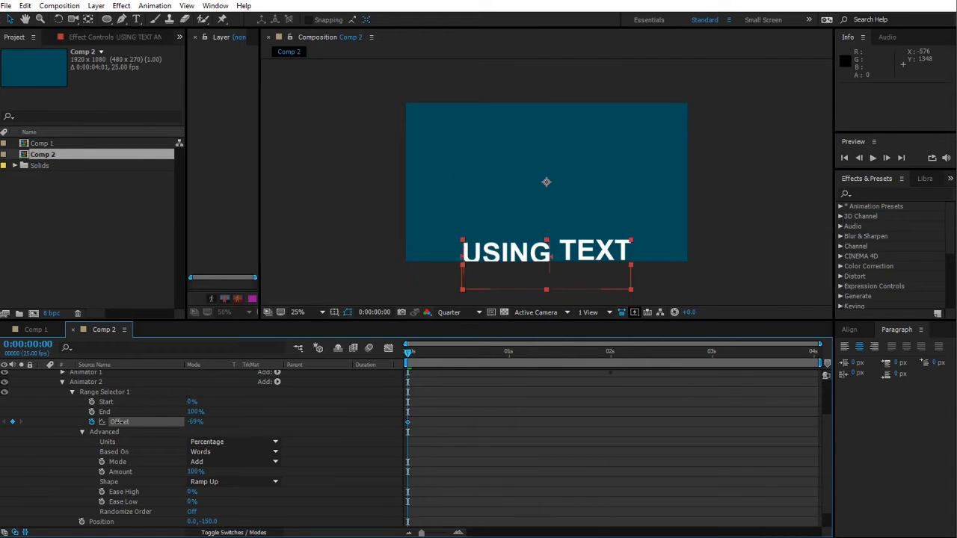
left_click_drag(460, 353, 610, 352)
left_click_drag(196, 422, 399, 416)
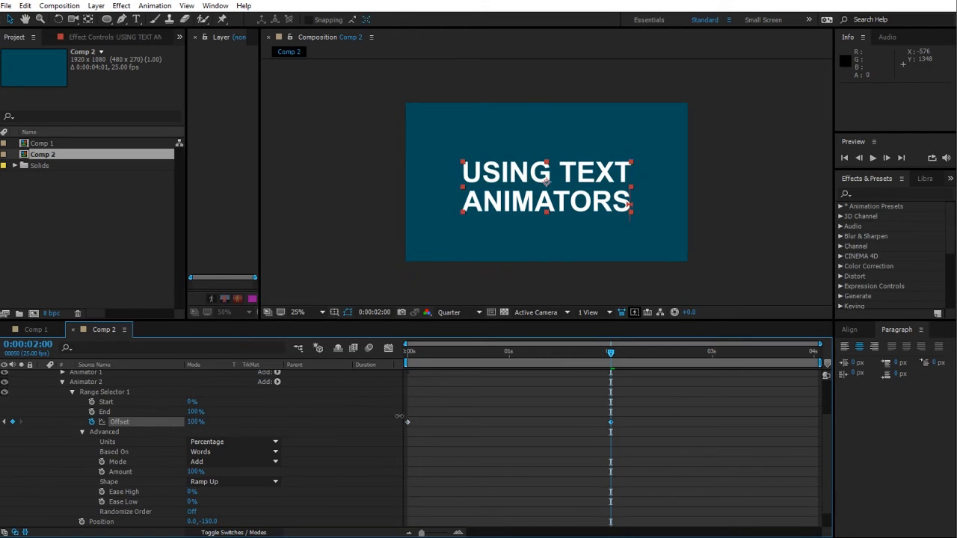
Step: Check Animator 2's Ease Low setting
left_click(453, 450)
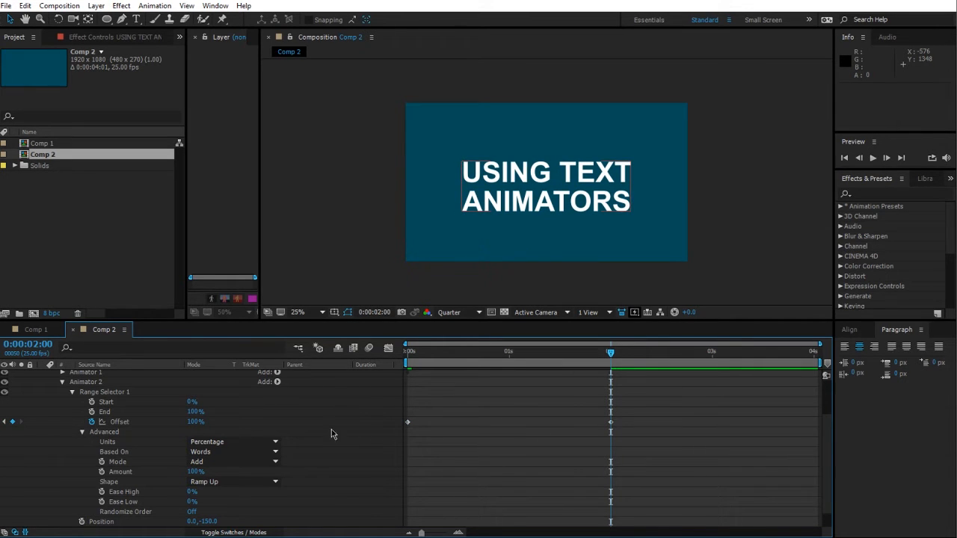
scroll(327, 448, "down", 1)
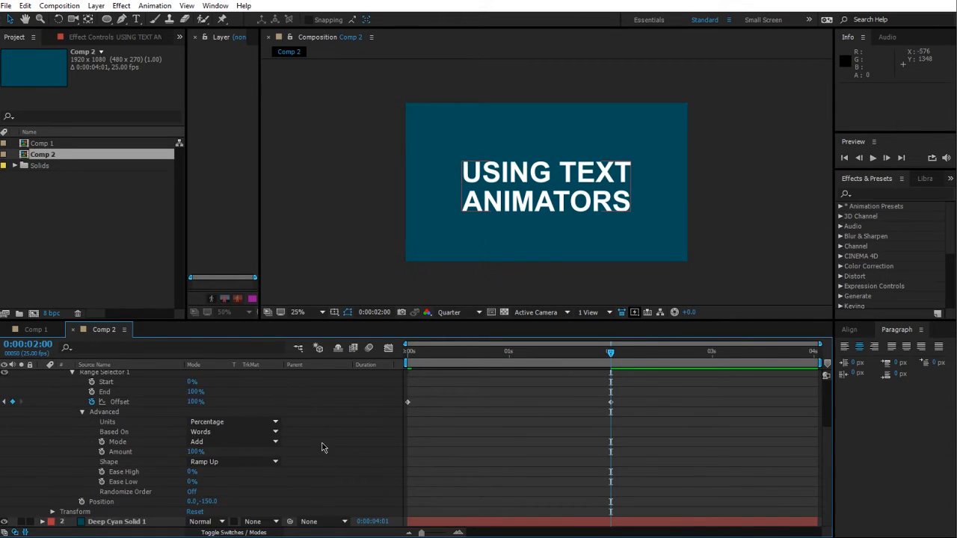
left_click(191, 482)
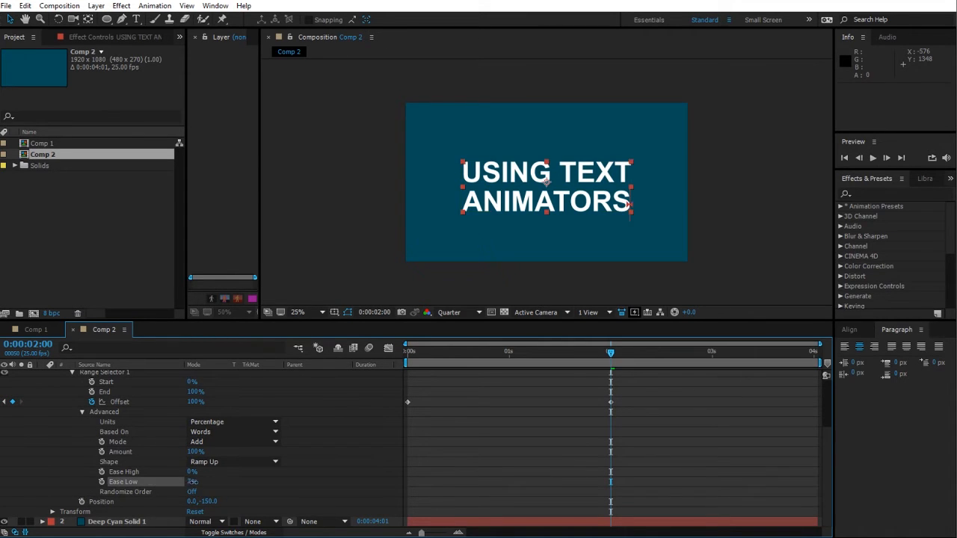
left_click(196, 482)
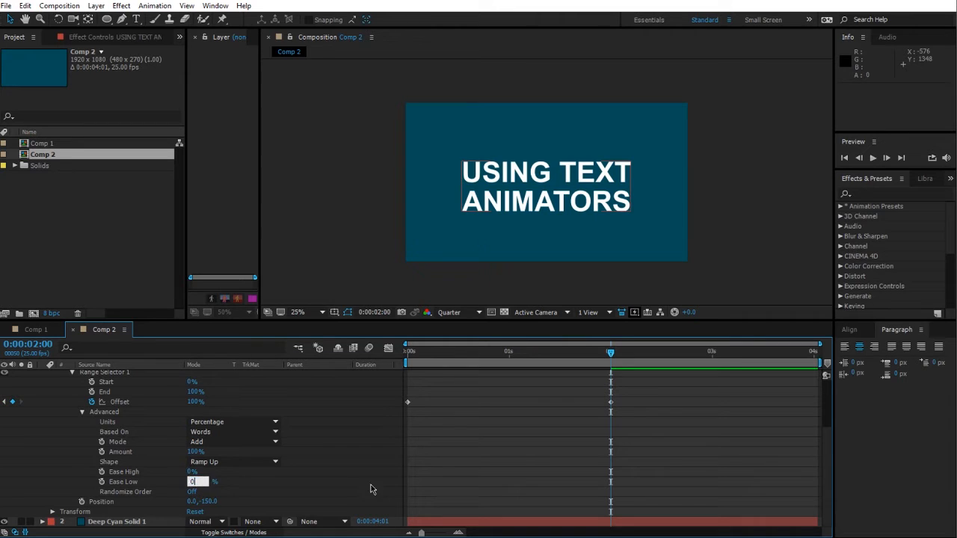
scroll(329, 484, "up", 4)
left_click(150, 377)
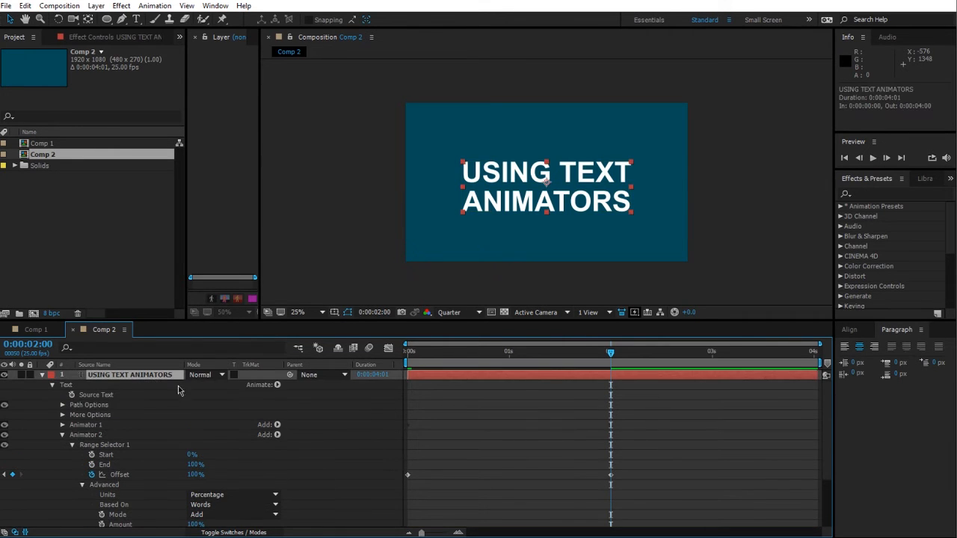
Step: Reveal the keyframed properties, shift Animator 2's Offset keyframes slightly later, and preview the animation
key("u")
left_click_drag(632, 405, 433, 420)
left_click(433, 453)
left_click_drag(416, 352, 559, 366)
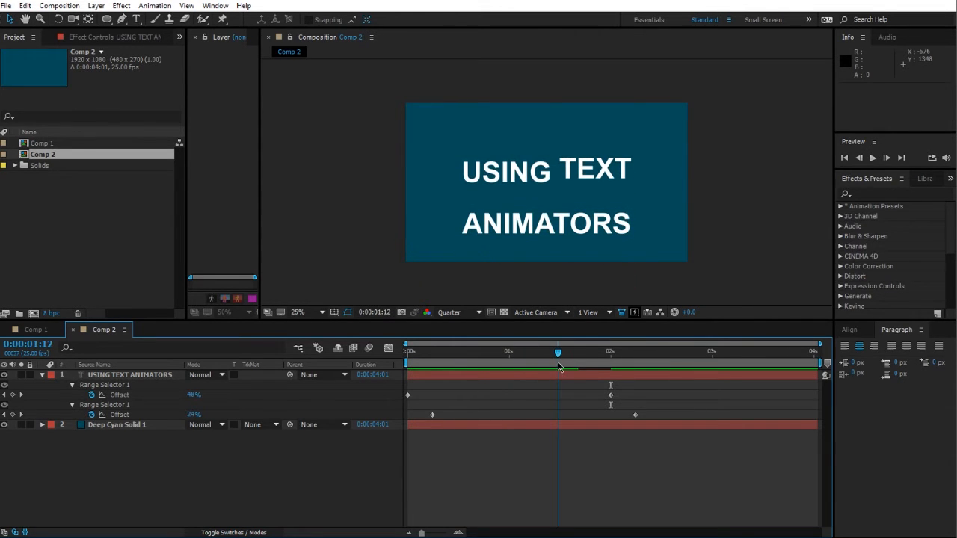
left_click_drag(423, 404, 677, 420)
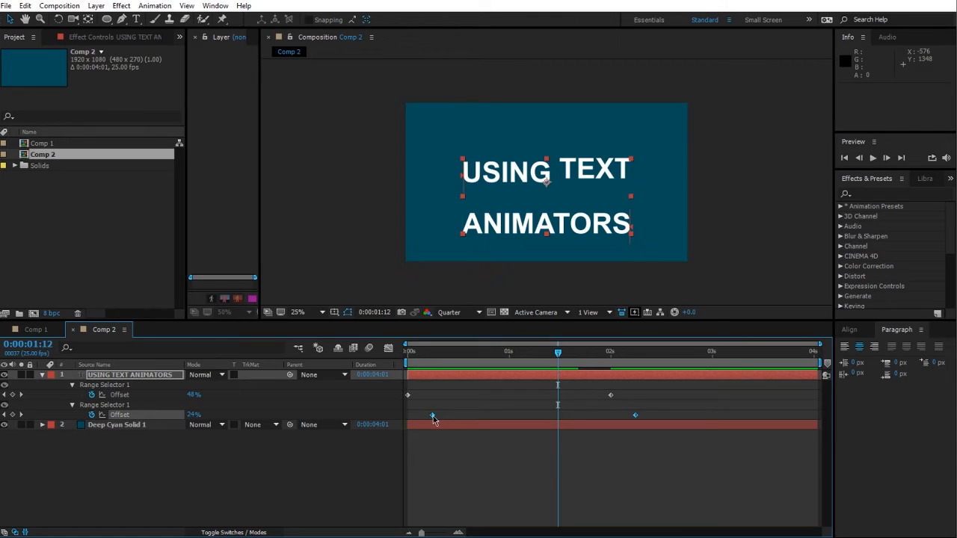
left_click_drag(433, 416, 451, 416)
left_click_drag(437, 364, 665, 377)
key("space")
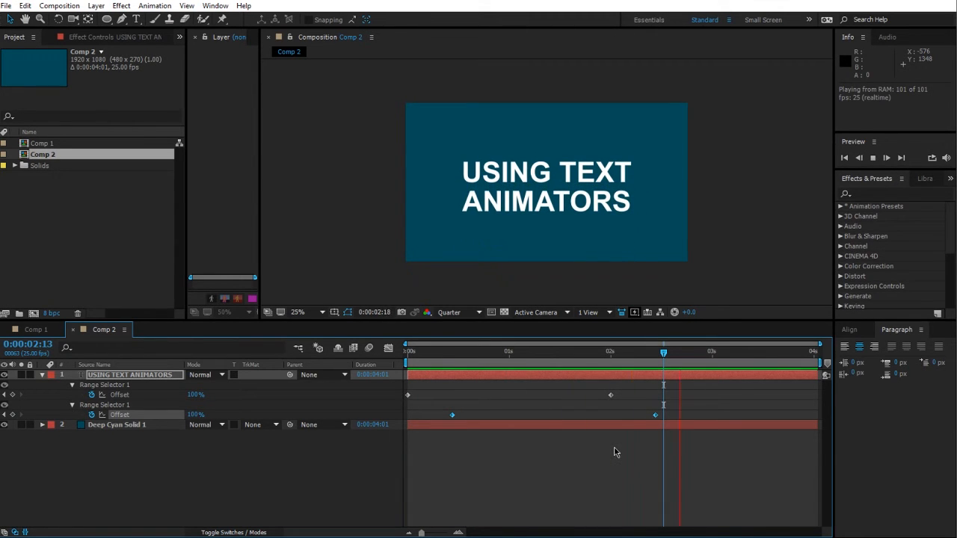
Step: Move both animators' end Offset keyframes about 1 s earlier and nudge Animator 2's start keyframe earlier
left_click_drag(584, 384, 716, 427)
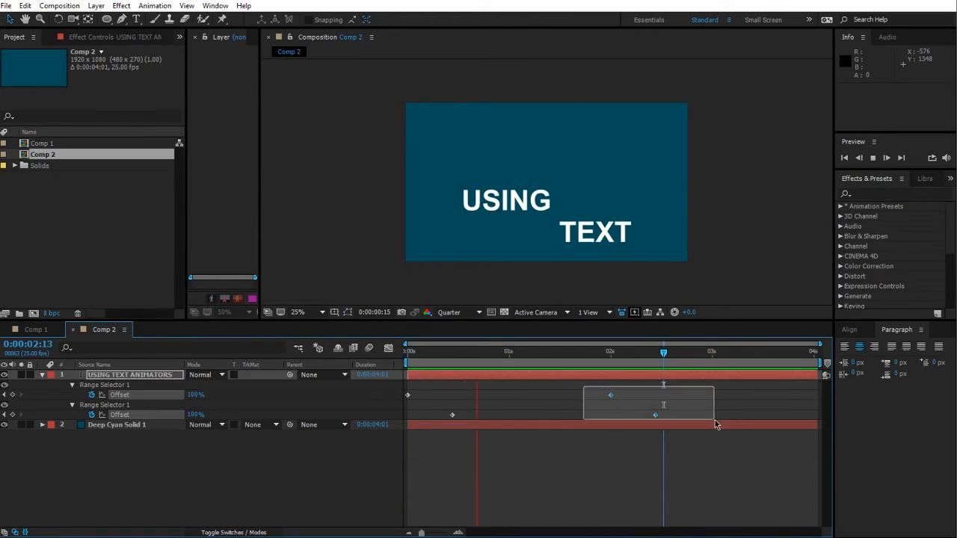
left_click_drag(653, 421, 560, 422)
left_click(524, 436)
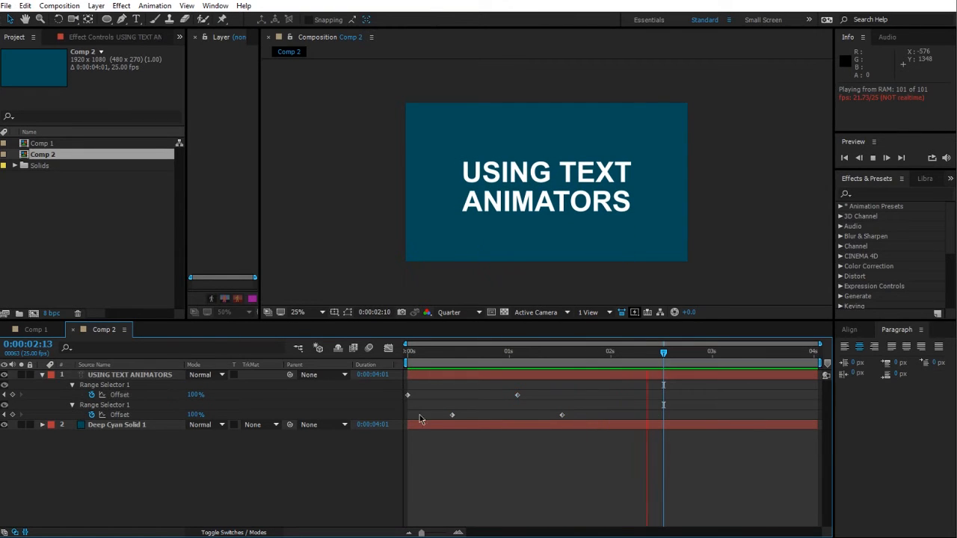
mouse_move(430, 410)
left_mouse_down()
mouse_move(488, 419)
mouse_move(429, 416)
left_mouse_up()
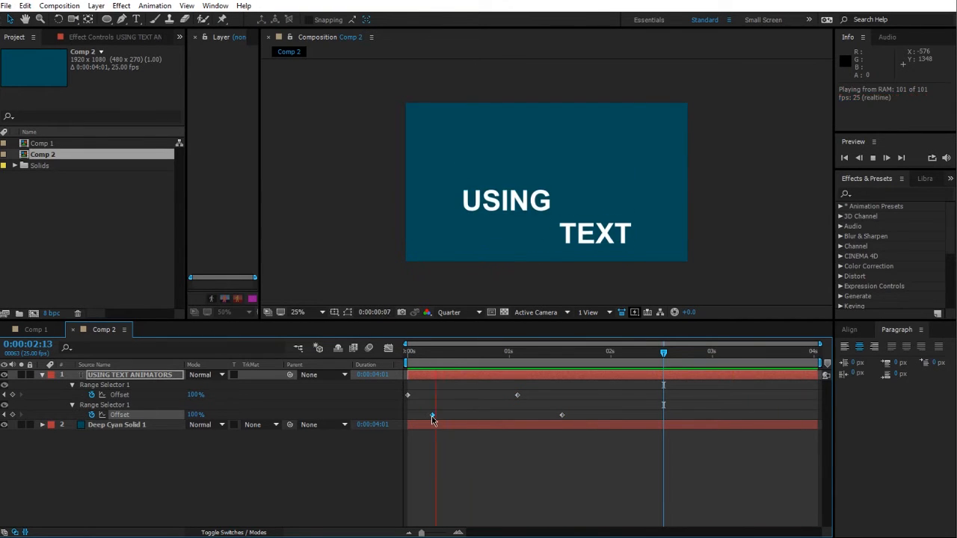
left_click(488, 468)
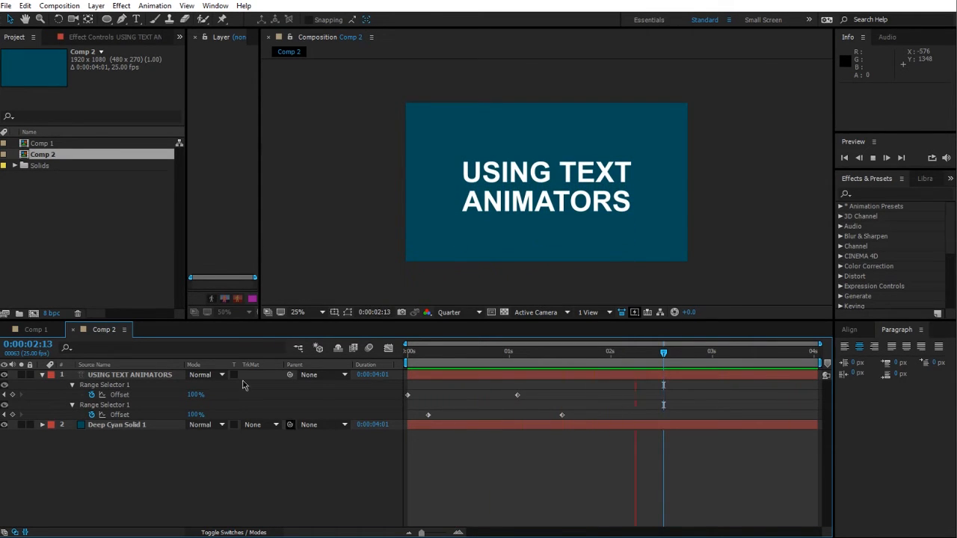
Step: Search the text layer's properties for "based" and set both animators' Based On option to Characters
left_click(131, 375)
left_click(99, 348)
type("basded")
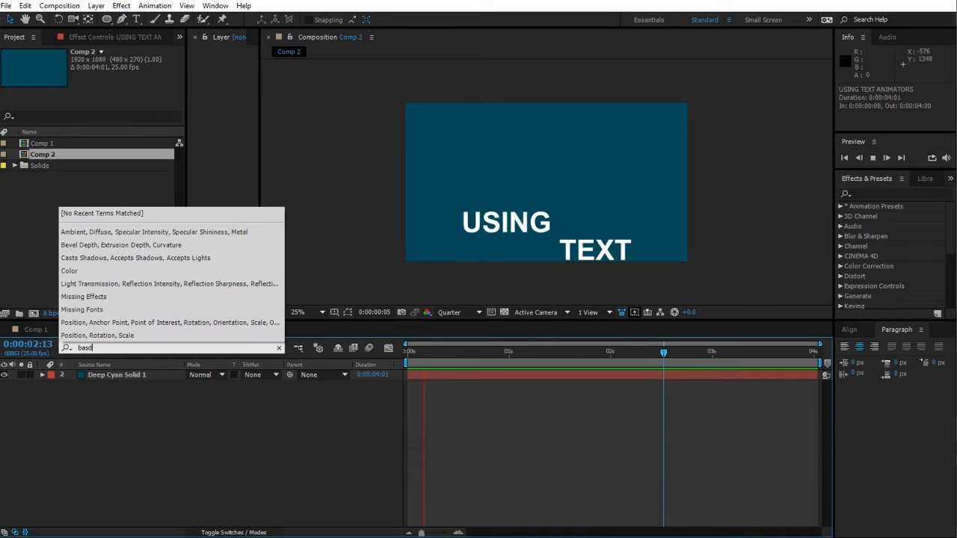
key("BackSpace")
key("BackSpace")
key("BackSpace")
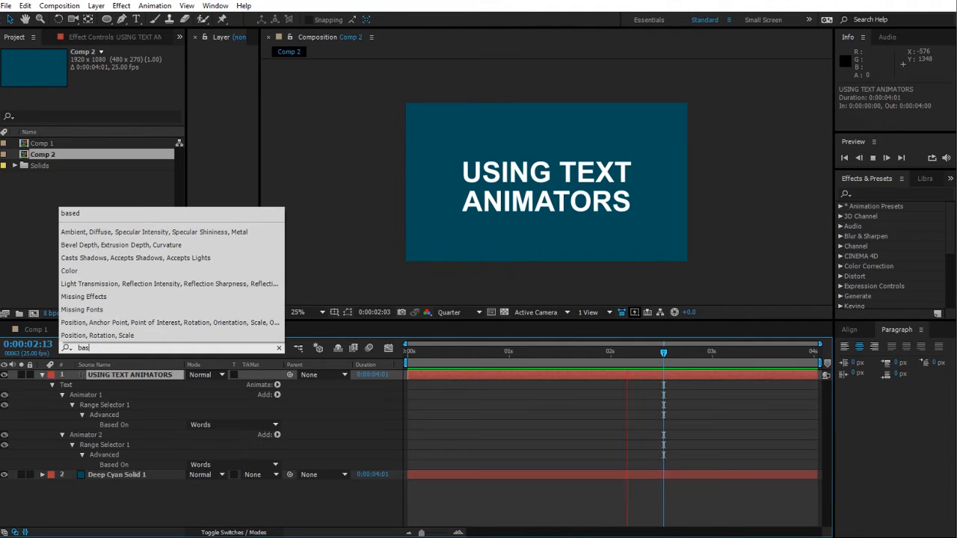
type("ed")
left_click(120, 435)
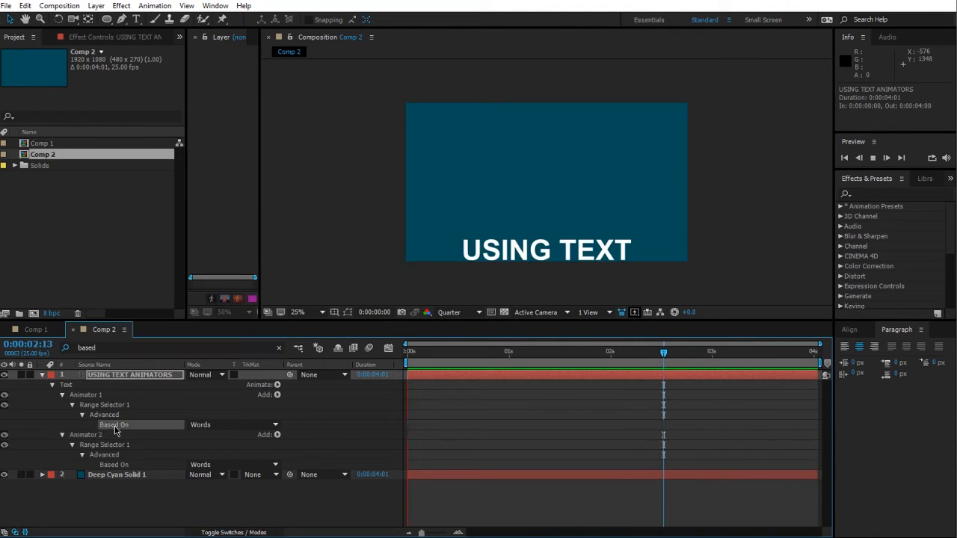
left_click(233, 465)
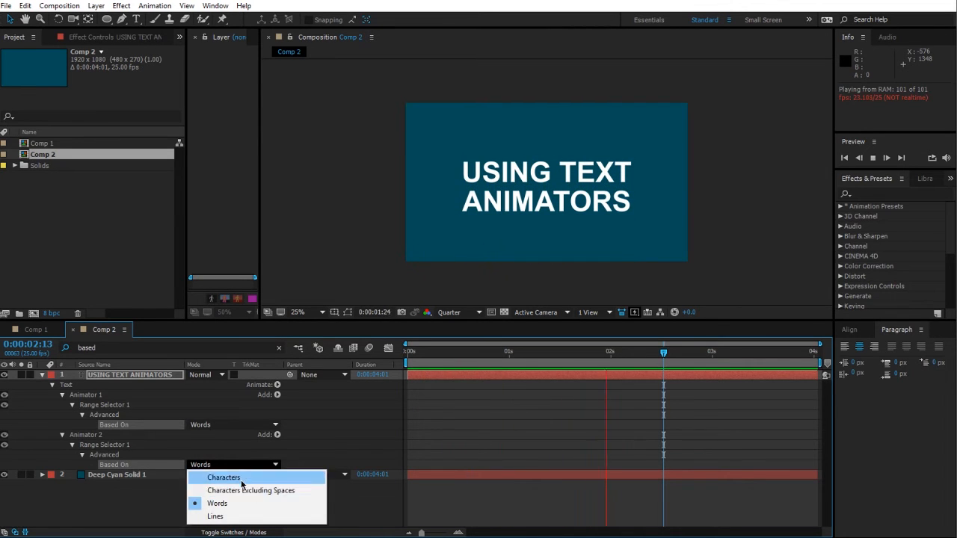
left_click(223, 477)
left_click(344, 514)
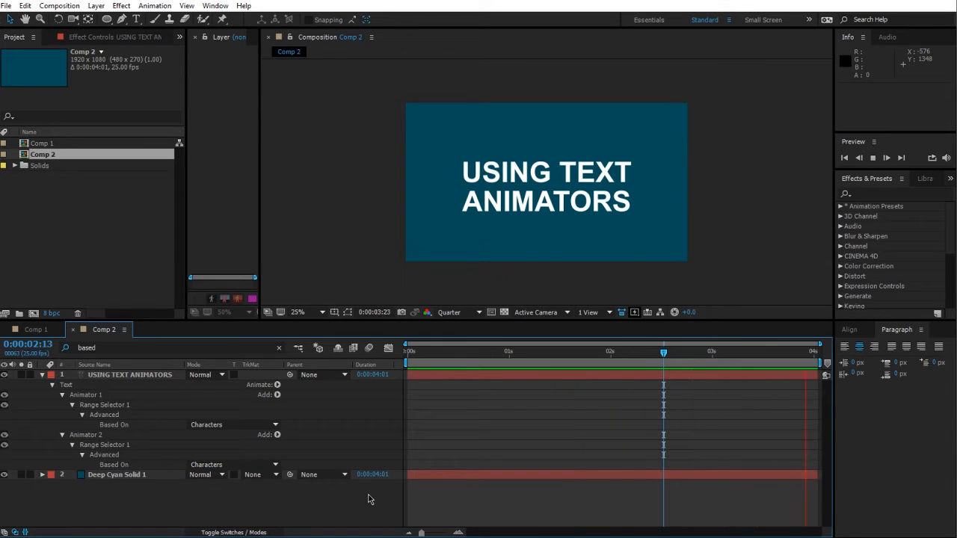
Step: Add an Opacity property to Animator 1
left_click(77, 405)
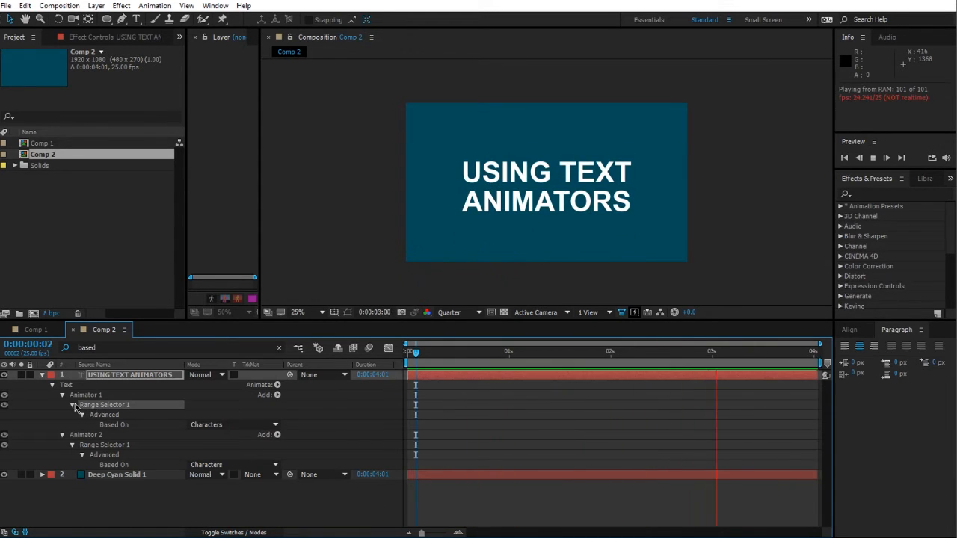
left_click(96, 395)
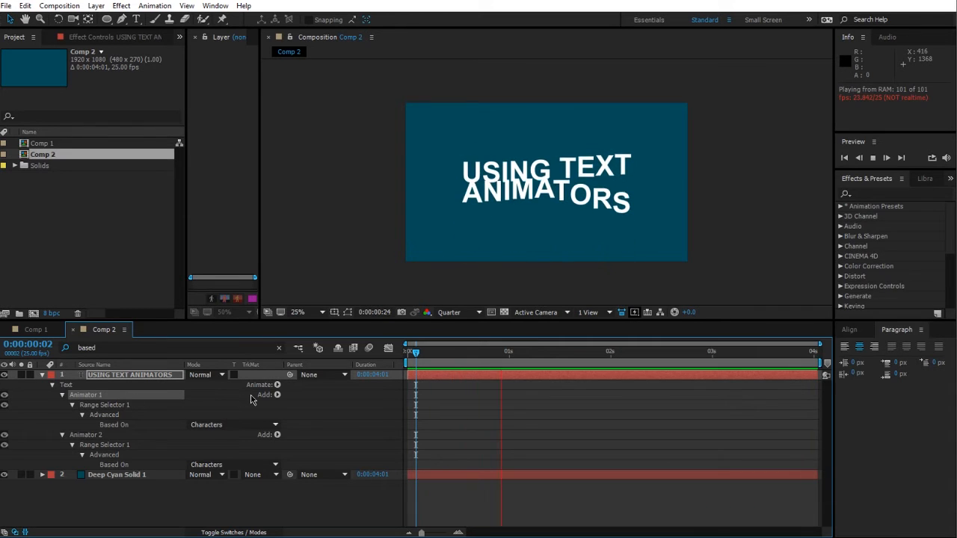
left_click(278, 395)
mouse_move(306, 398)
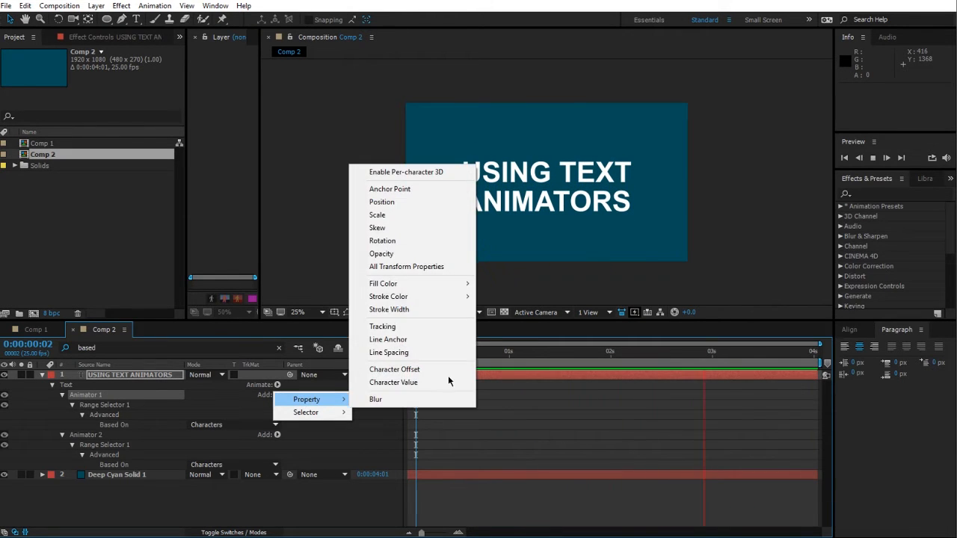
left_click(415, 257)
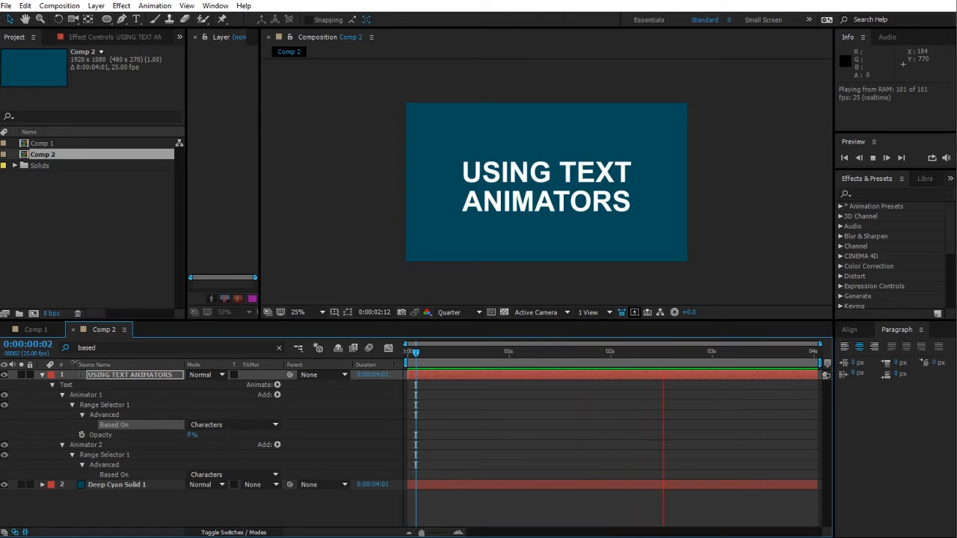
Step: Review Animator 1's Range Selector settings, then delete Animator 2 from the text layer
left_click(63, 396)
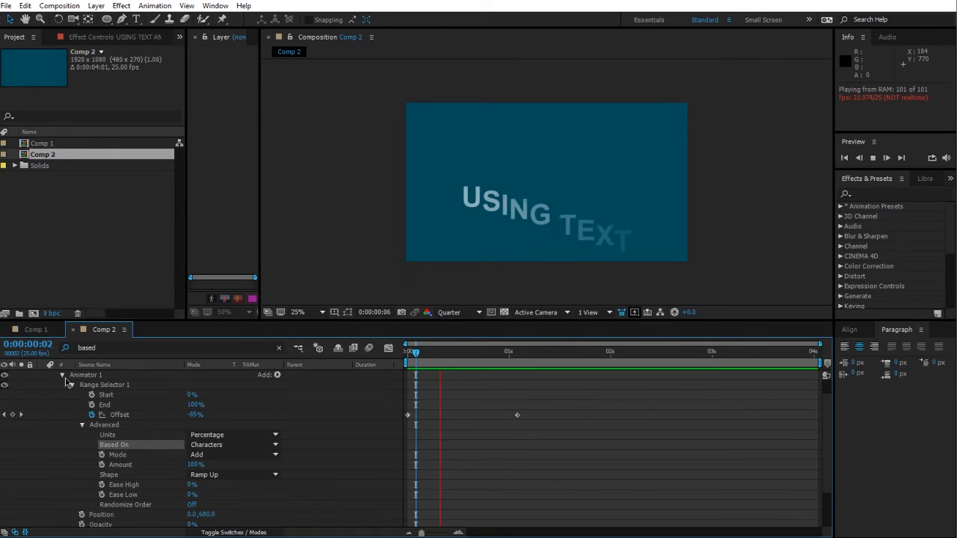
scroll(123, 477, "down", 1)
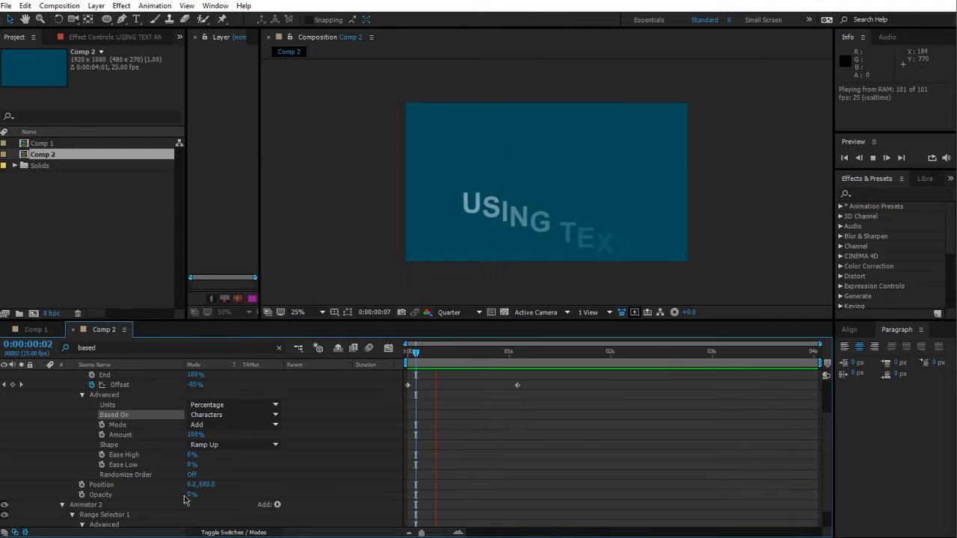
scroll(312, 457, "up", 3)
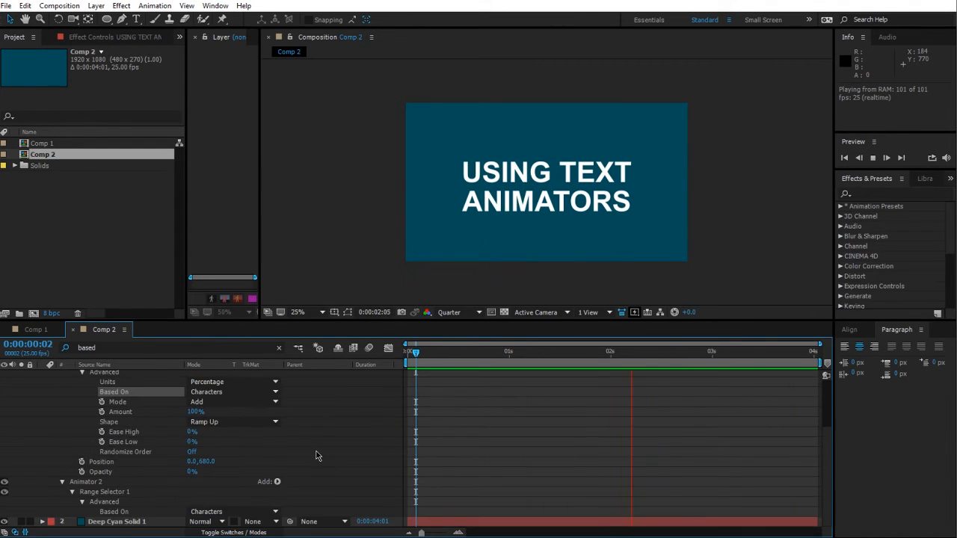
left_click(109, 396)
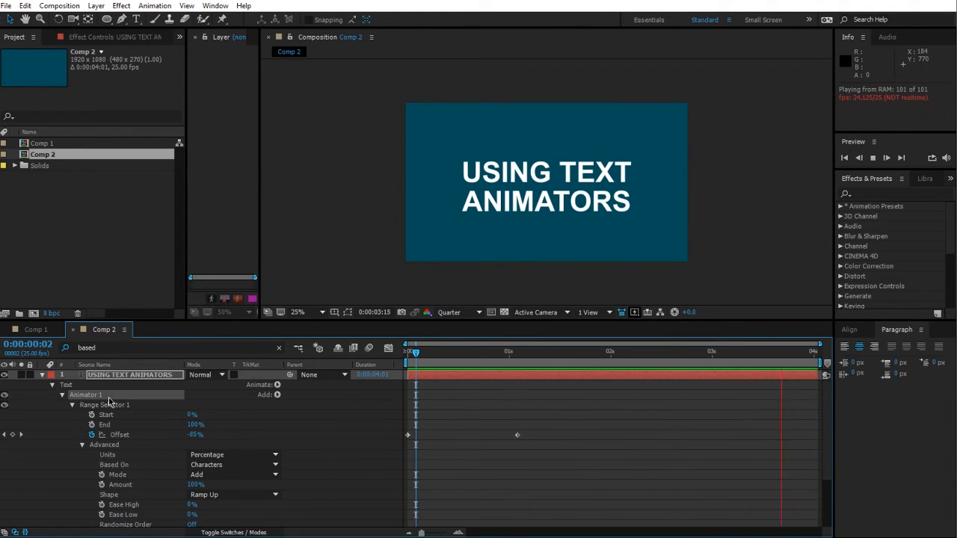
left_click(62, 396)
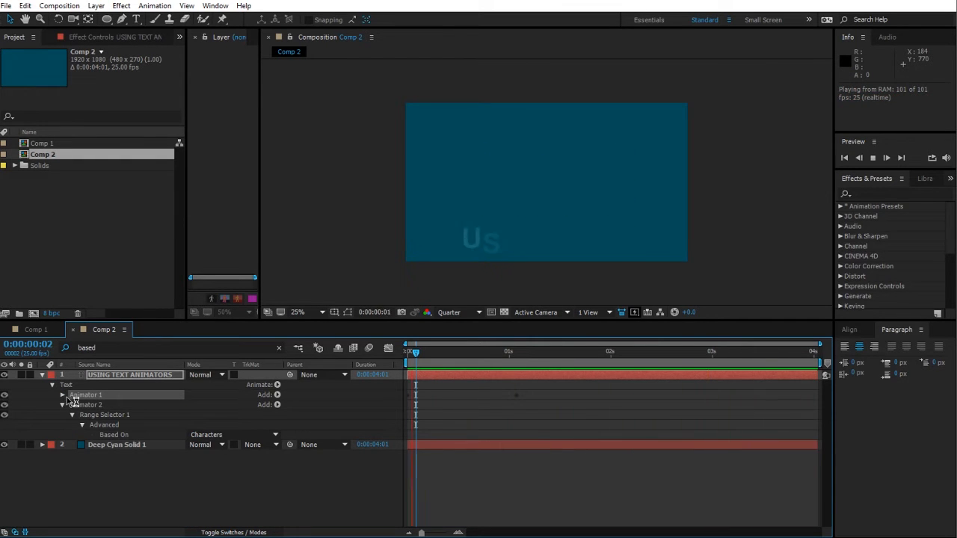
left_click(75, 403)
key("Delete")
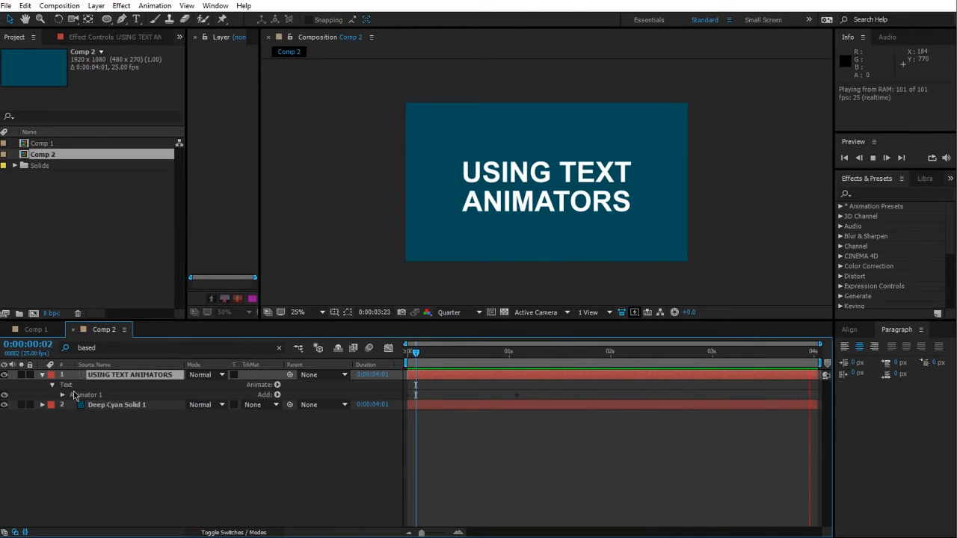
Step: Turn on Randomize Order in Animator 1's Range Selector, preview the animation, and turn it off again
left_click(436, 365)
left_click(62, 396)
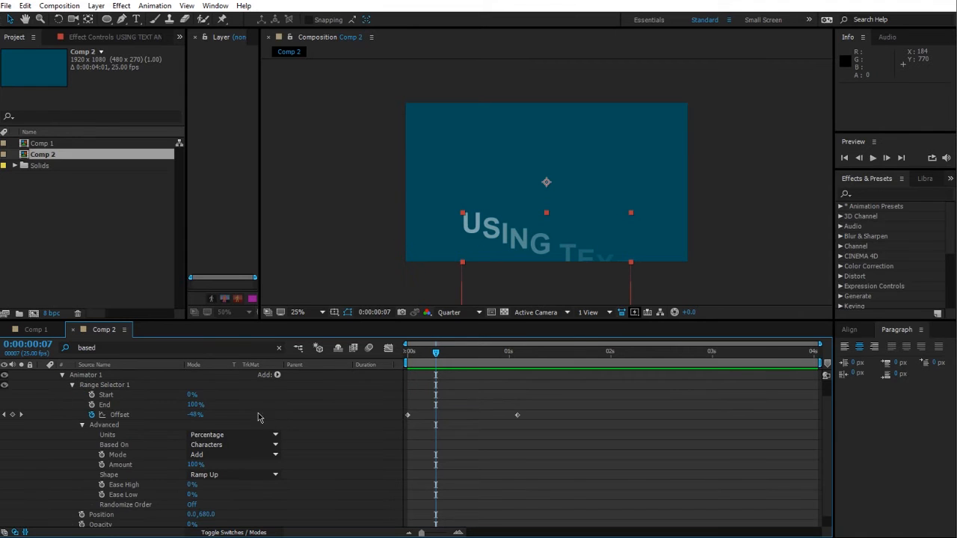
scroll(248, 496, "down", 1)
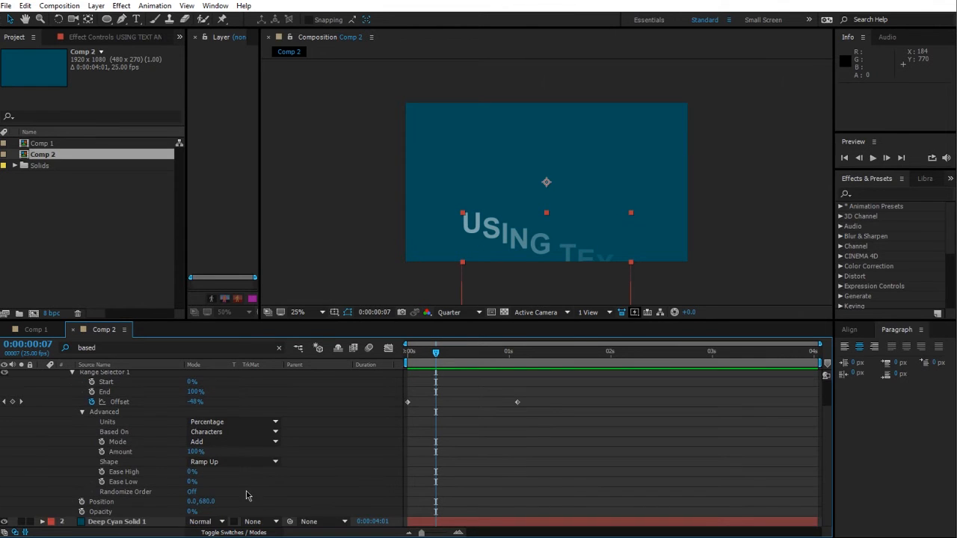
left_click(192, 493)
key("space")
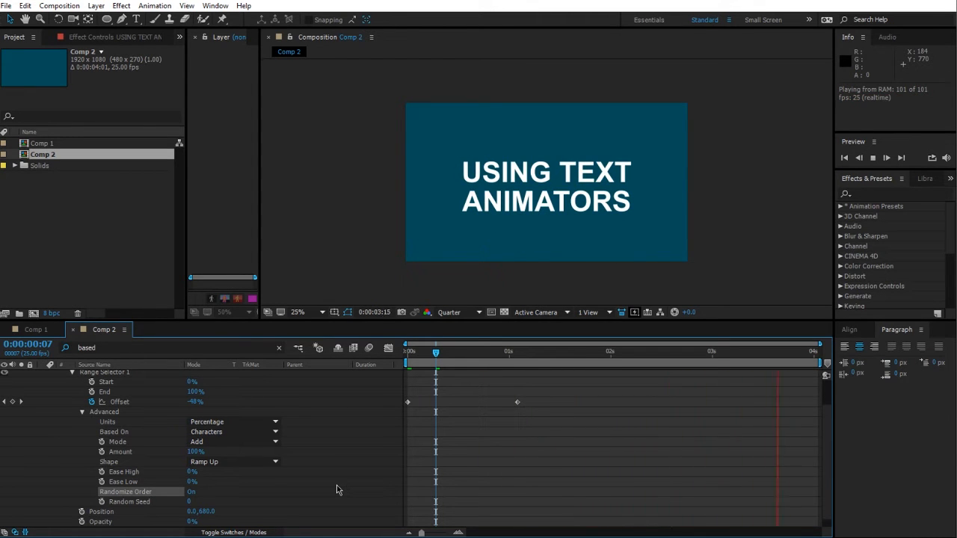
left_click(194, 493)
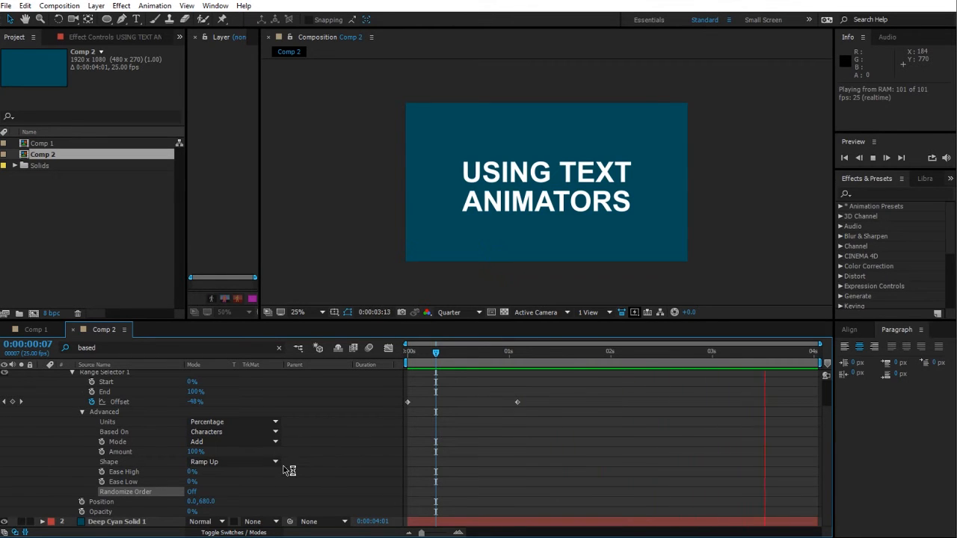
Step: Add a Wiggly selector to Animator 1
scroll(284, 466, "up", 2)
left_click(82, 445)
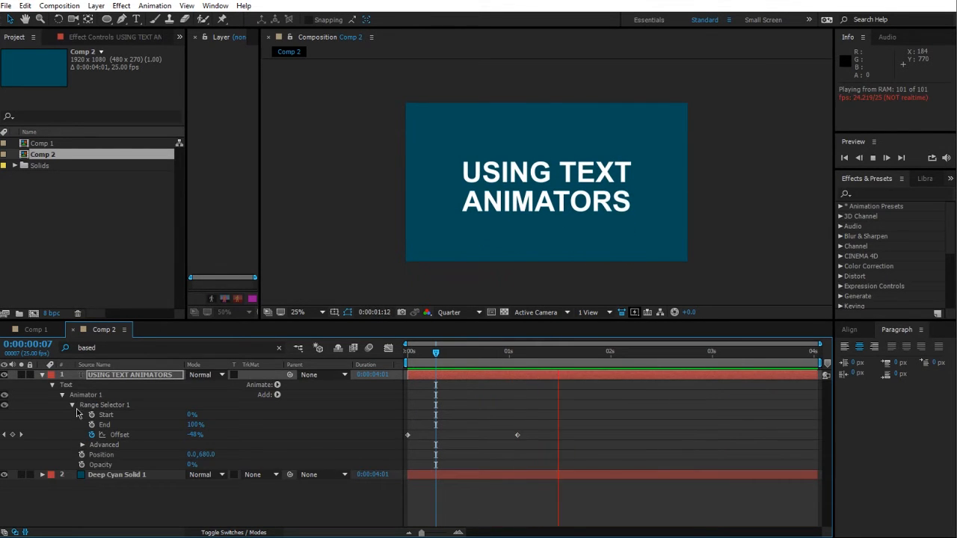
left_click(73, 405)
left_click(92, 395)
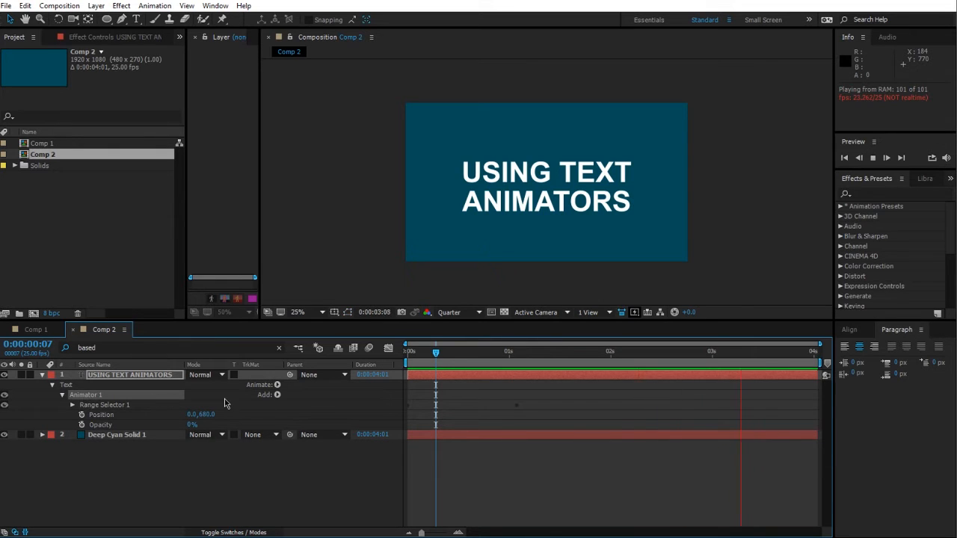
left_click(277, 396)
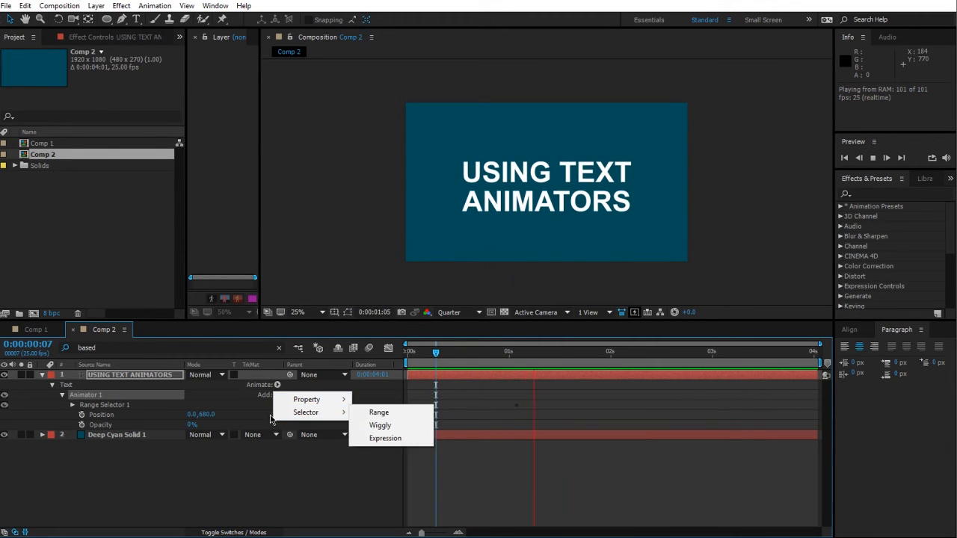
mouse_move(305, 415)
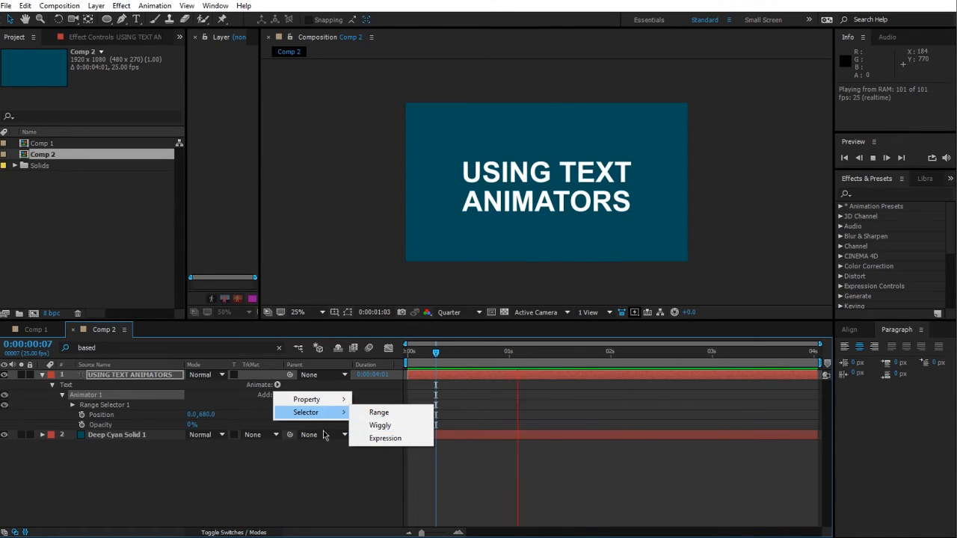
left_click(374, 427)
Step: Remove the Range Selector's Offset keyframes and set its Offset to 0%
left_click(72, 405)
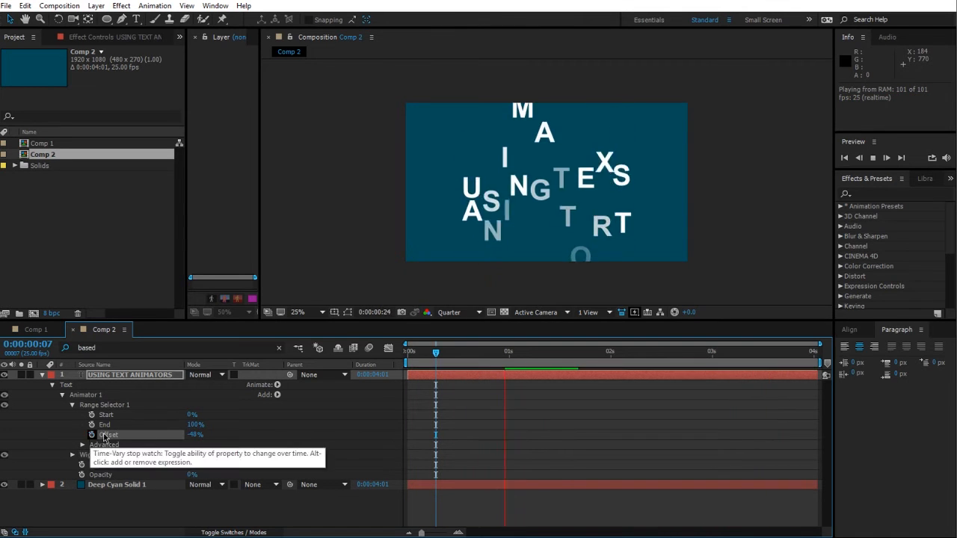
left_click(91, 434)
left_click(200, 436)
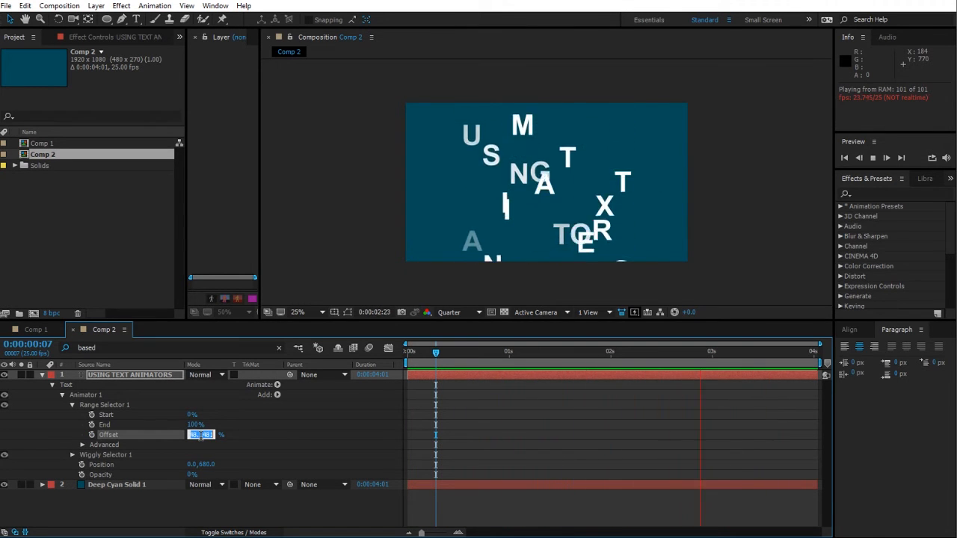
type("0")
key("Return")
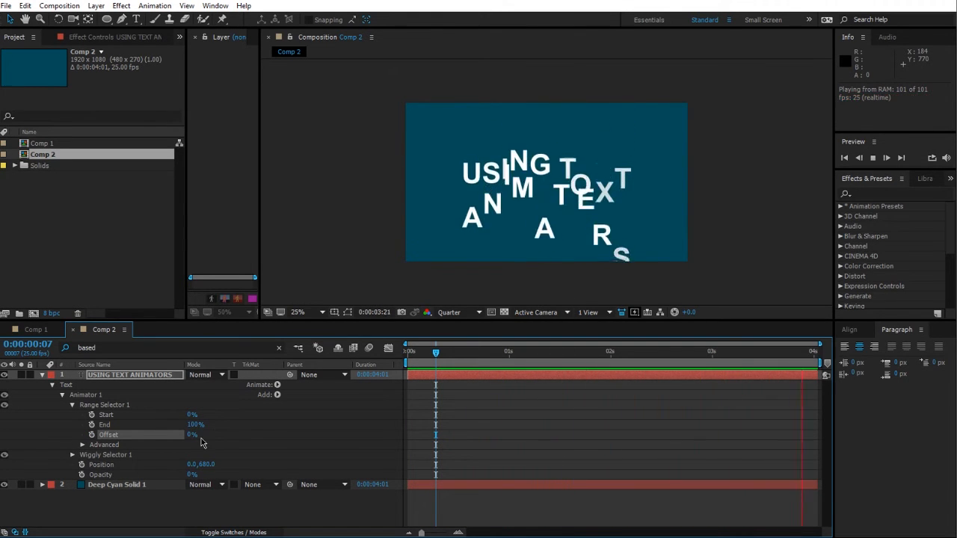
Step: Scrub Animator 1's Position X value to about 552
left_click(73, 456)
left_click(71, 422)
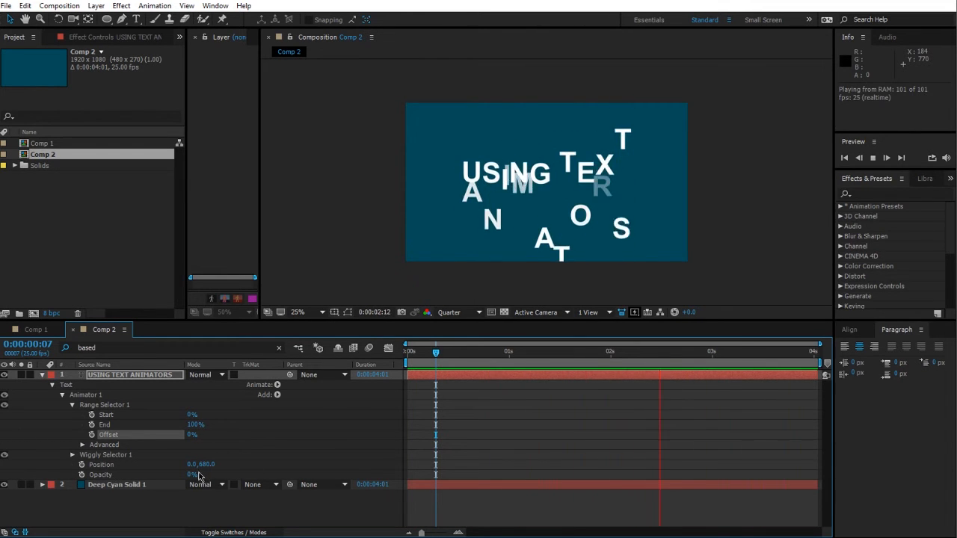
left_click_drag(190, 464, 396, 465)
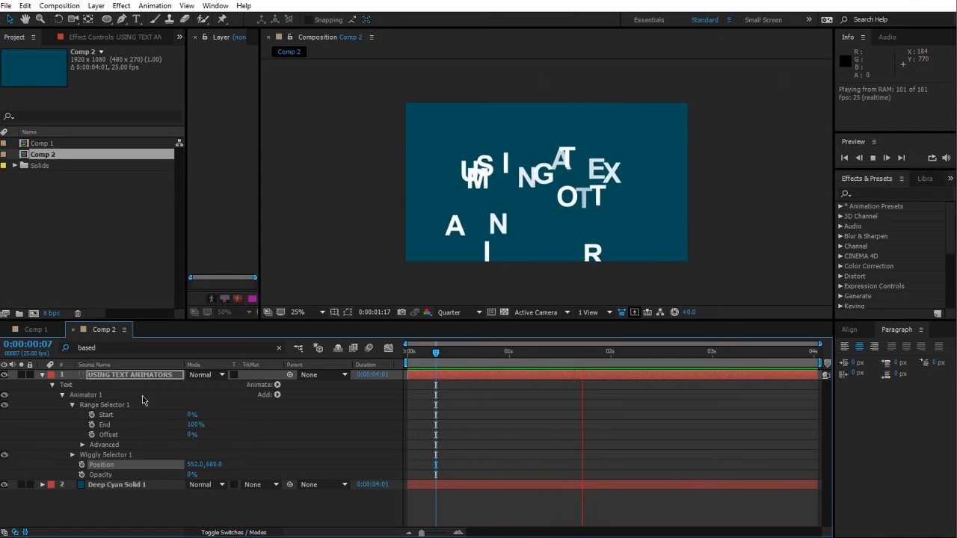
Step: Set the Range Selector's Shape to Square
left_click(82, 445)
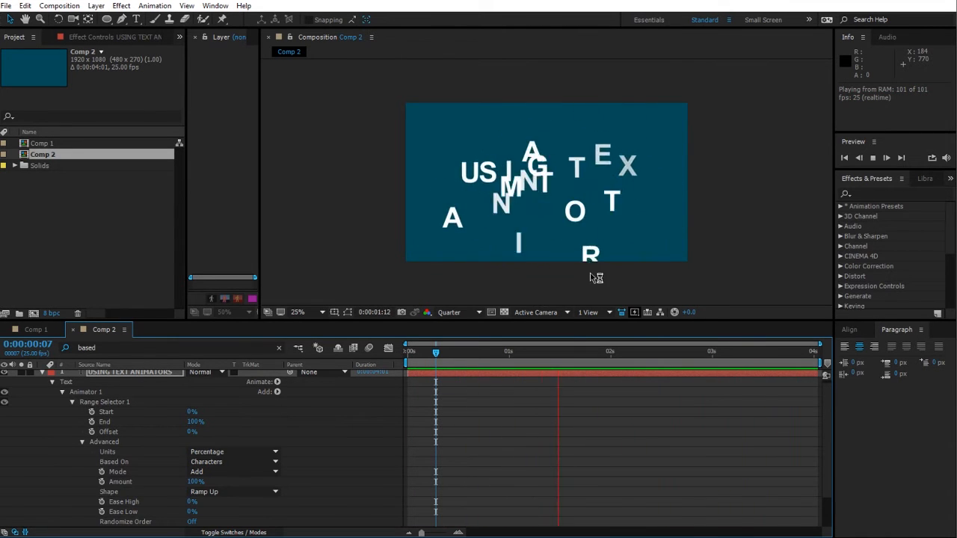
left_click(240, 492)
left_click(241, 413)
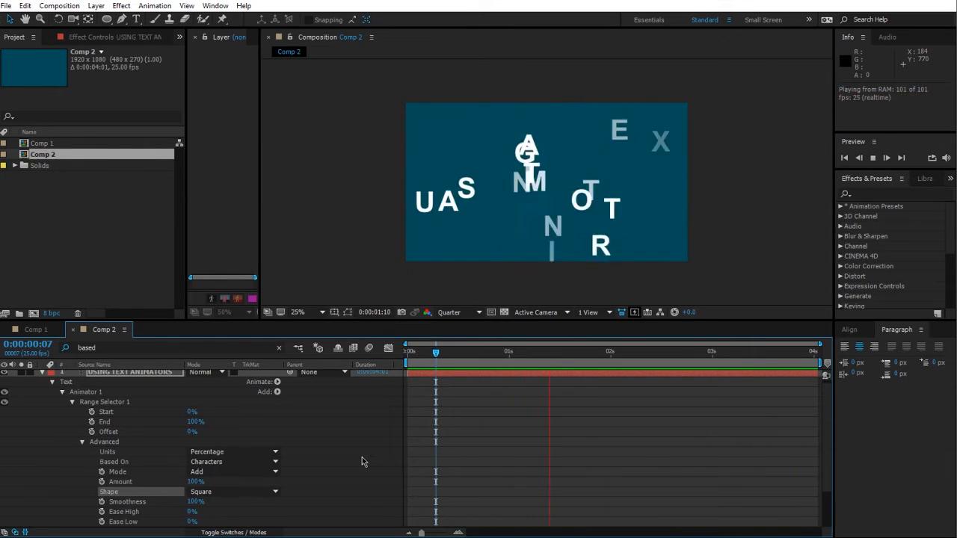
left_click(83, 442)
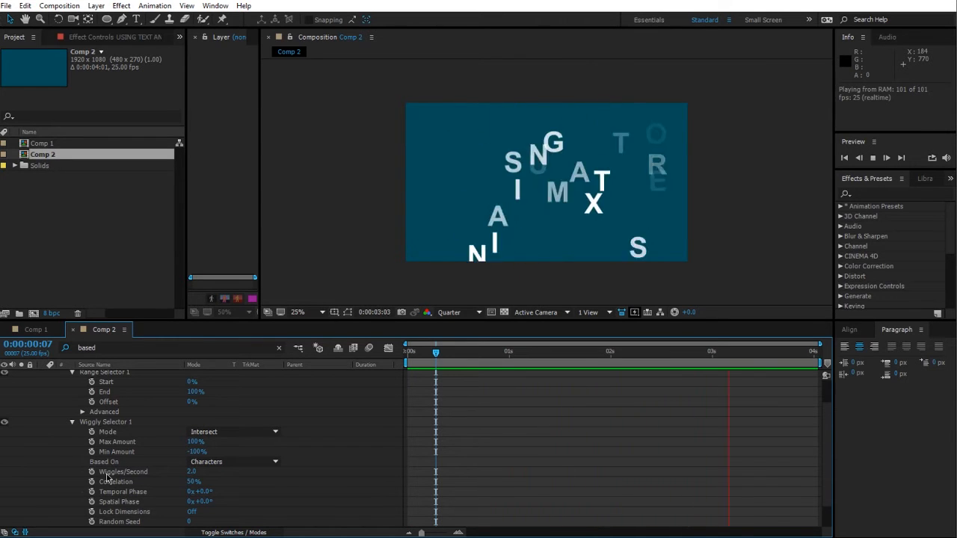
Step: Set Animator 1's Position X value to 0
scroll(107, 478, "up", 2)
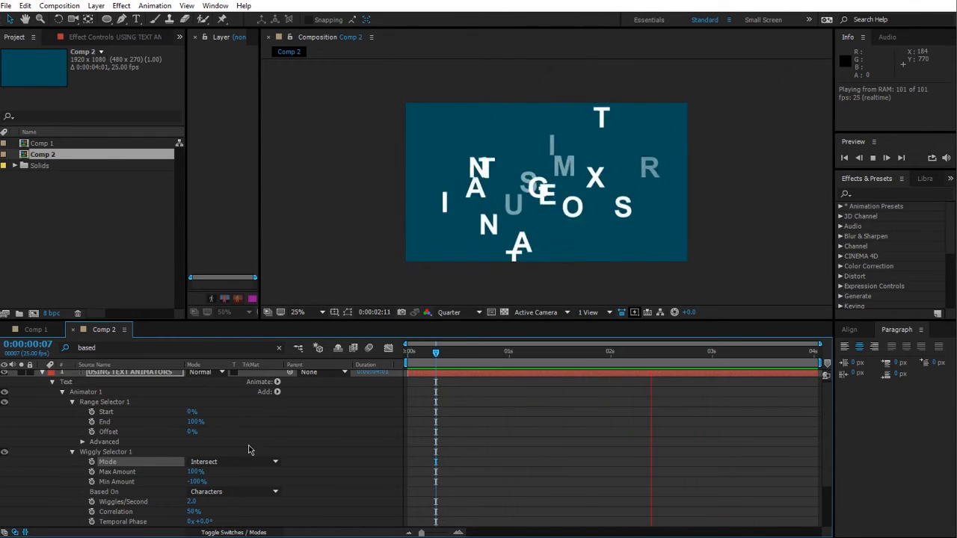
scroll(249, 449, "down", 4)
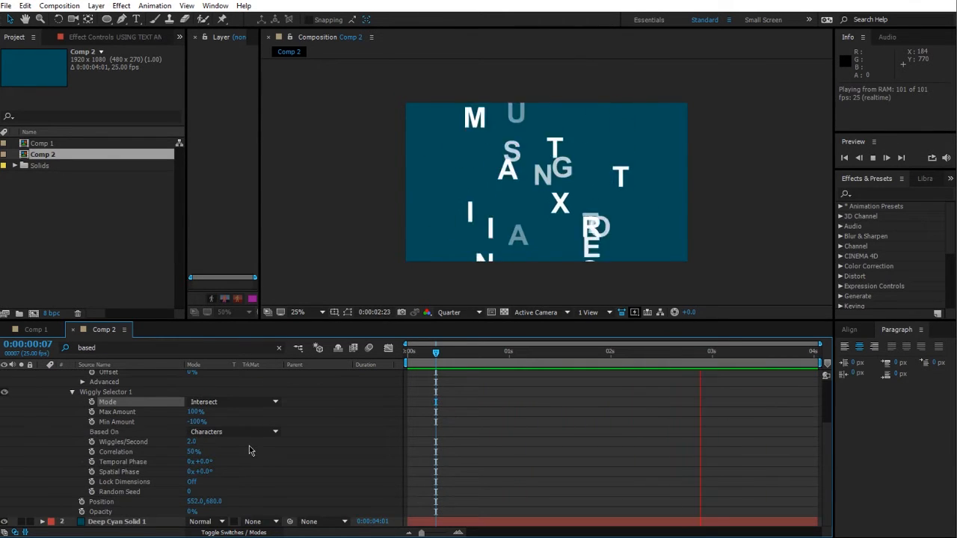
left_click(199, 502)
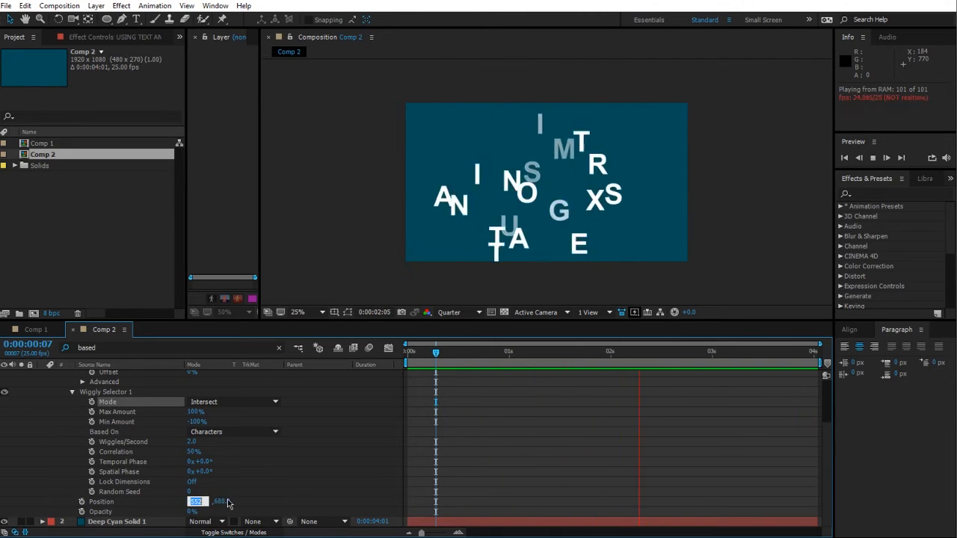
type("0")
key("Return")
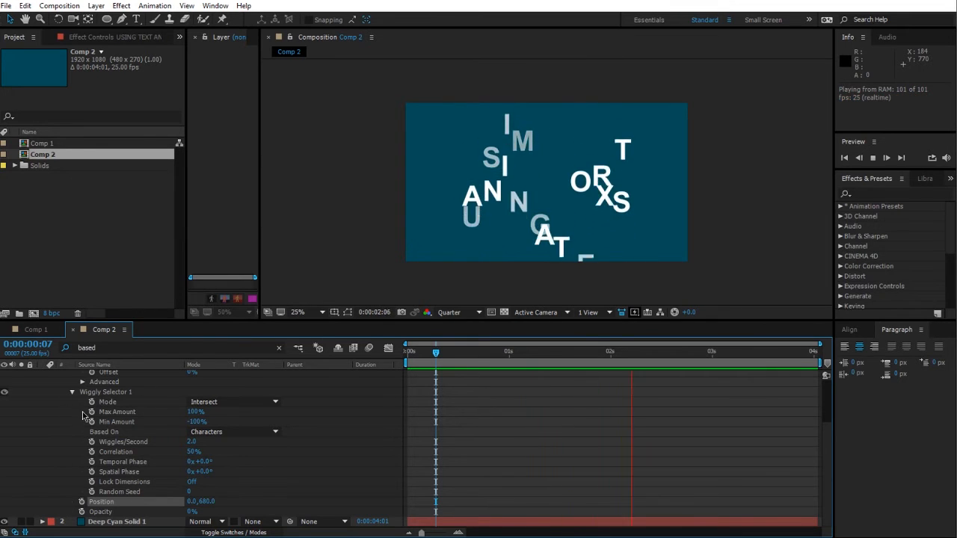
Step: Try setting the Wiggly Selector's Min Amount to 0%, then scrub it back to -100%
left_click(199, 421)
type("0")
key("Return")
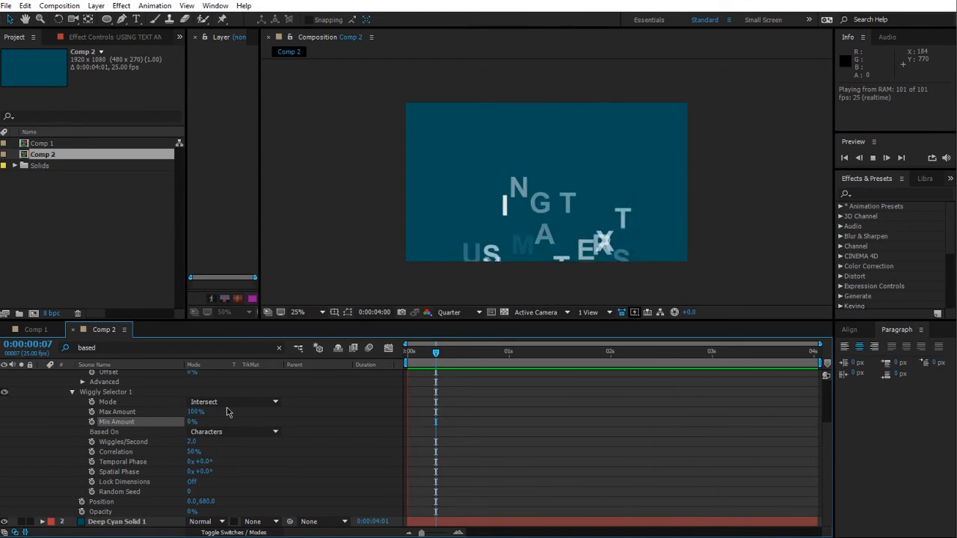
left_click_drag(190, 422, 26, 423)
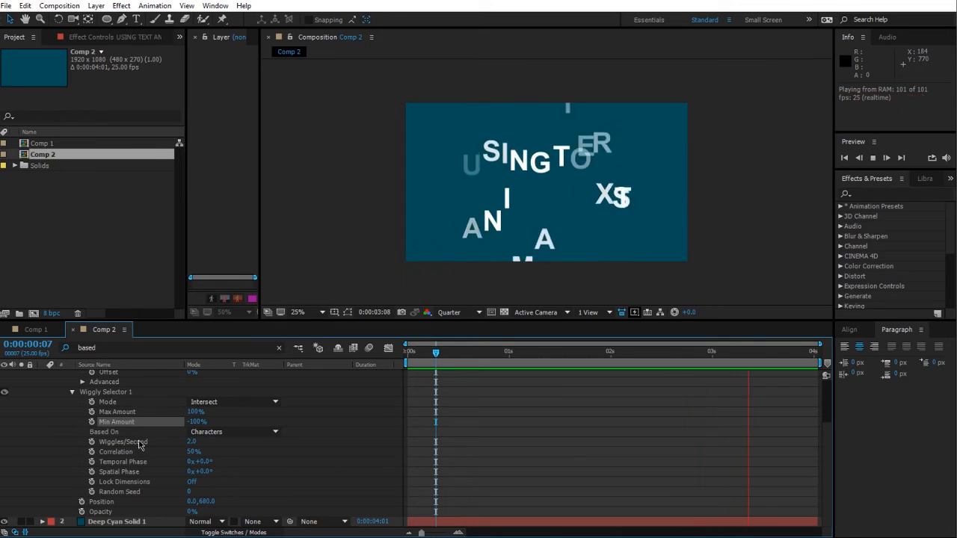
Step: Try the Wiggly Selector's Based On options Words and Lines, ending on Words
left_click(225, 432)
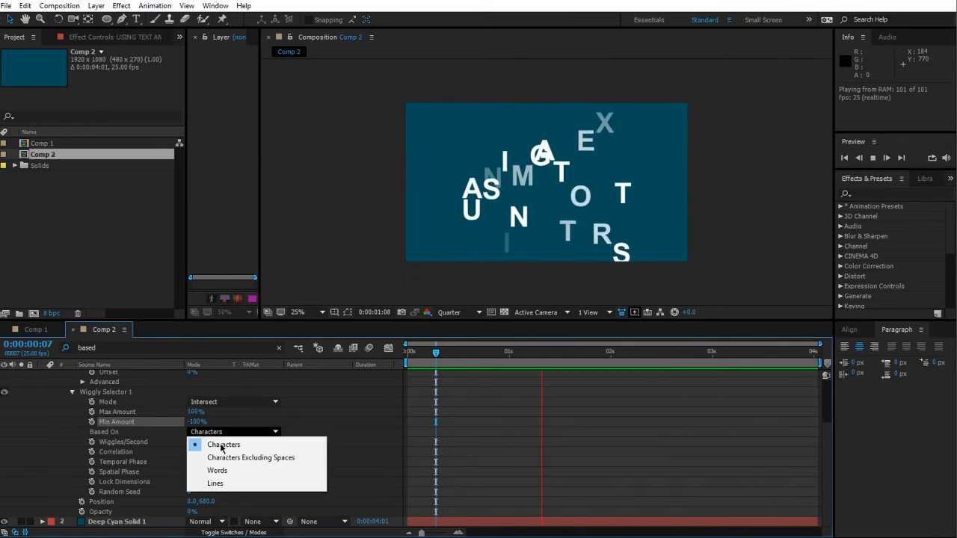
left_click(238, 472)
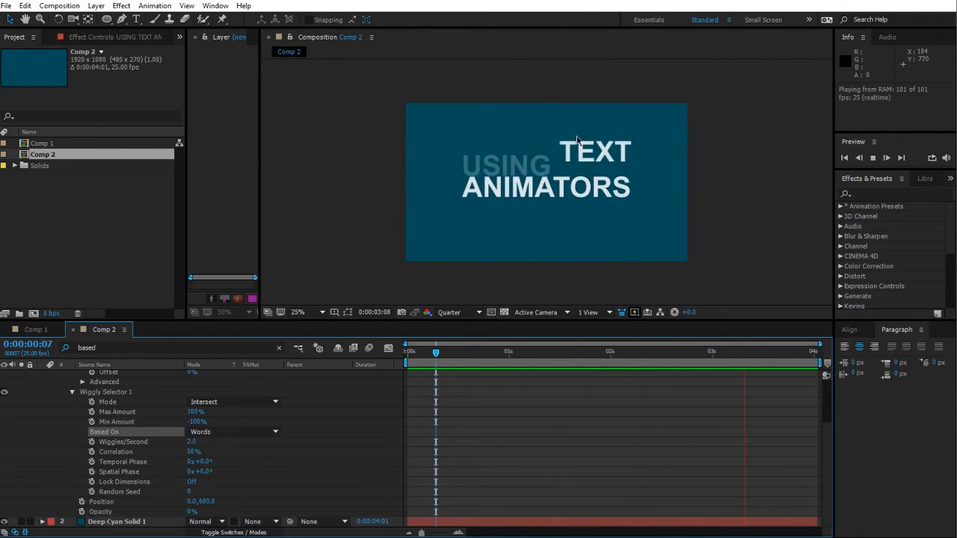
left_click(237, 432)
left_click(254, 484)
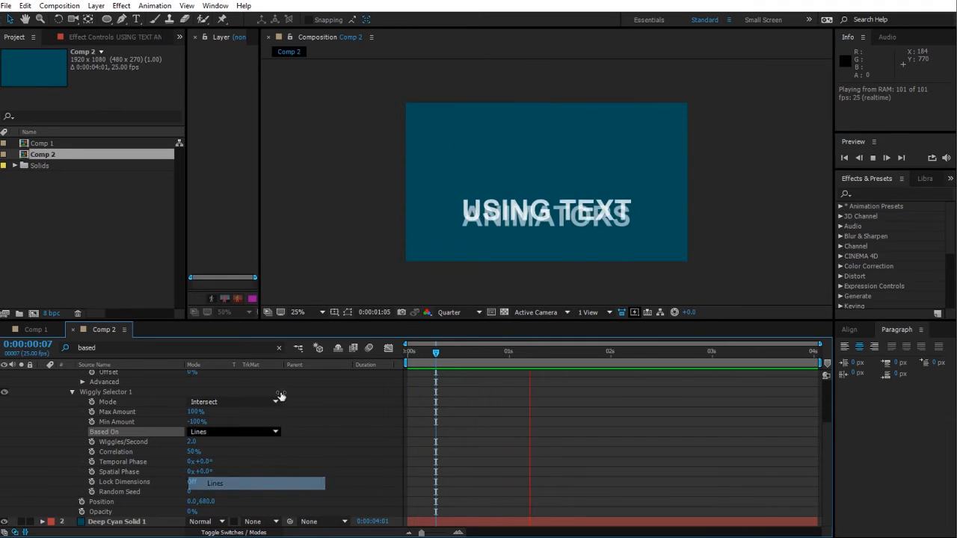
left_click(261, 432)
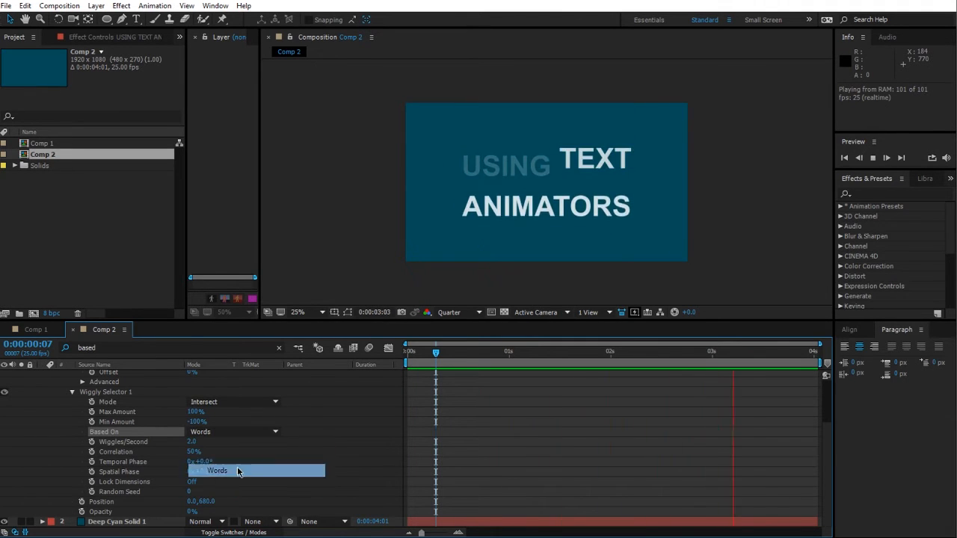
left_click(237, 472)
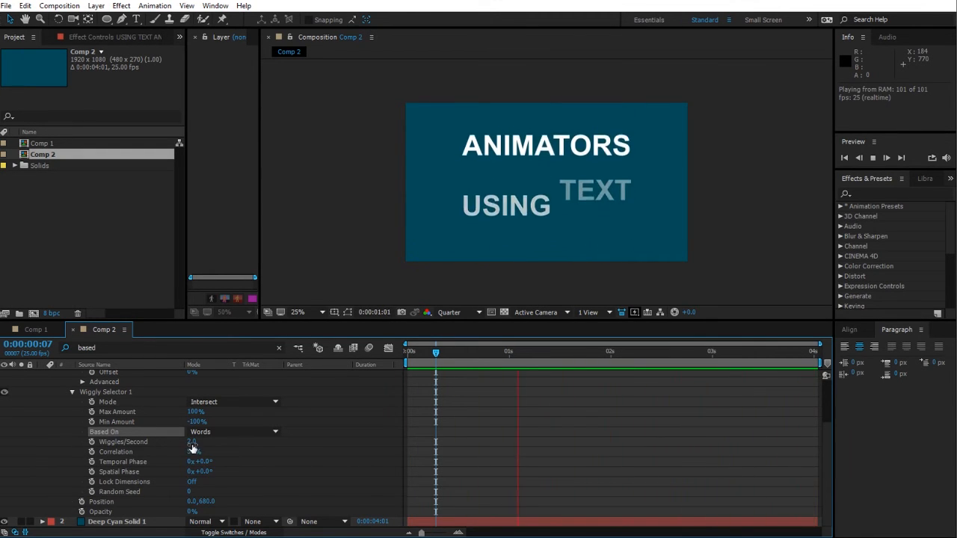
Step: Set the Wiggly Selector's Correlation to 100% and switch its Based On back to Characters
left_click_drag(193, 458, 212, 459)
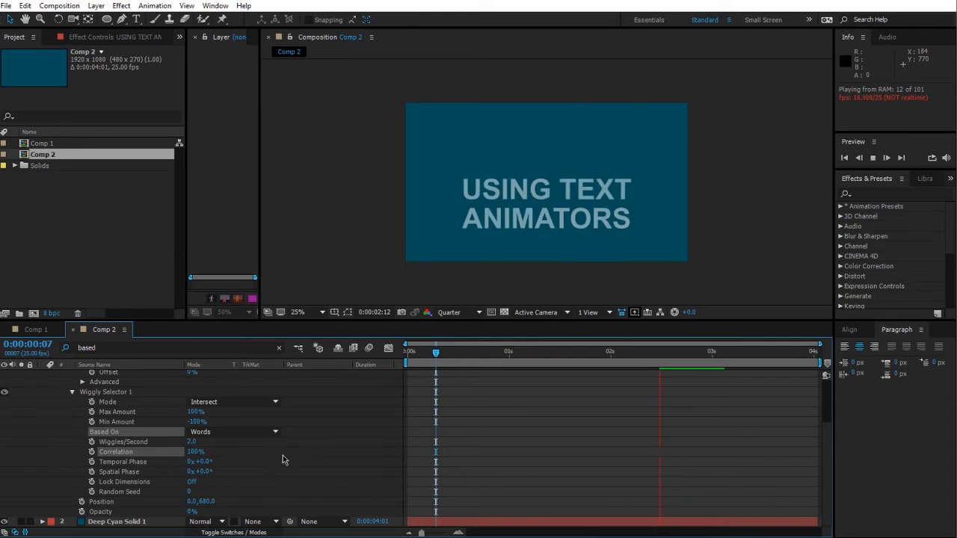
left_click(265, 433)
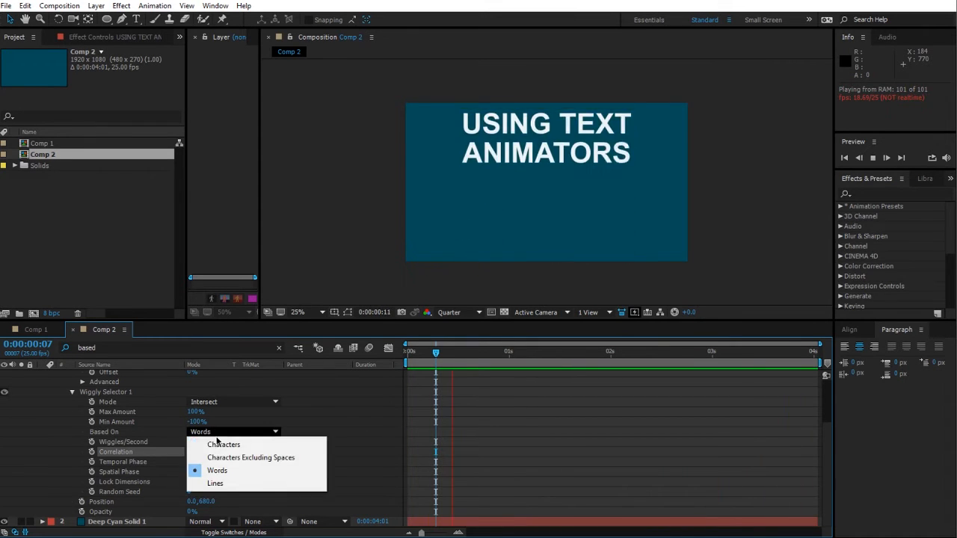
left_click(224, 440)
Step: Set the Wiggly Selector's Correlation to 0%
left_click_drag(193, 454, 48, 461)
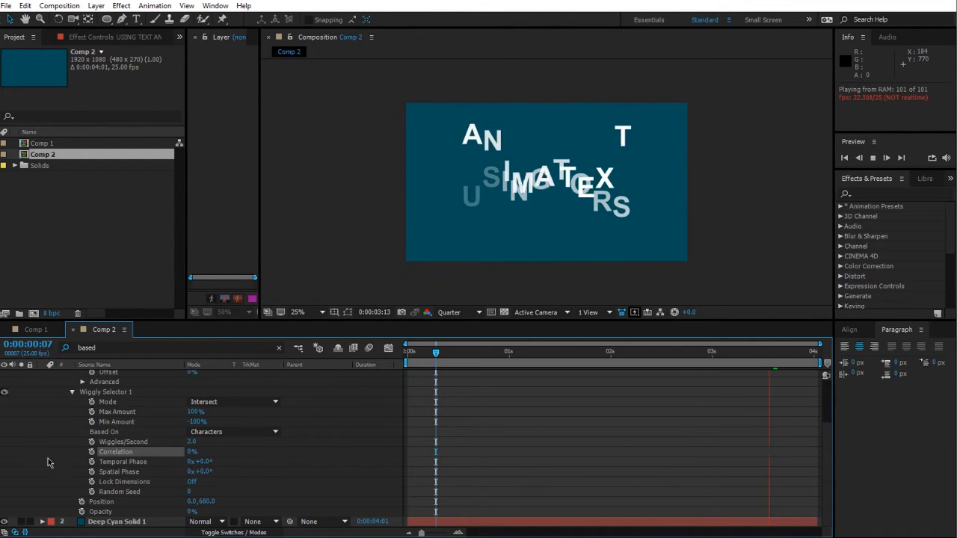
right_click(181, 455)
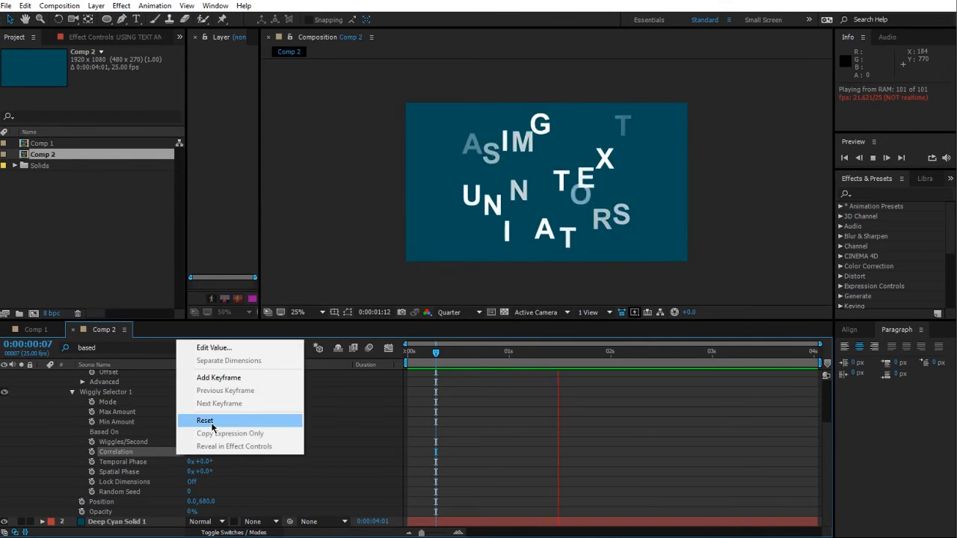
left_click(202, 419)
left_click_drag(194, 453, 212, 456)
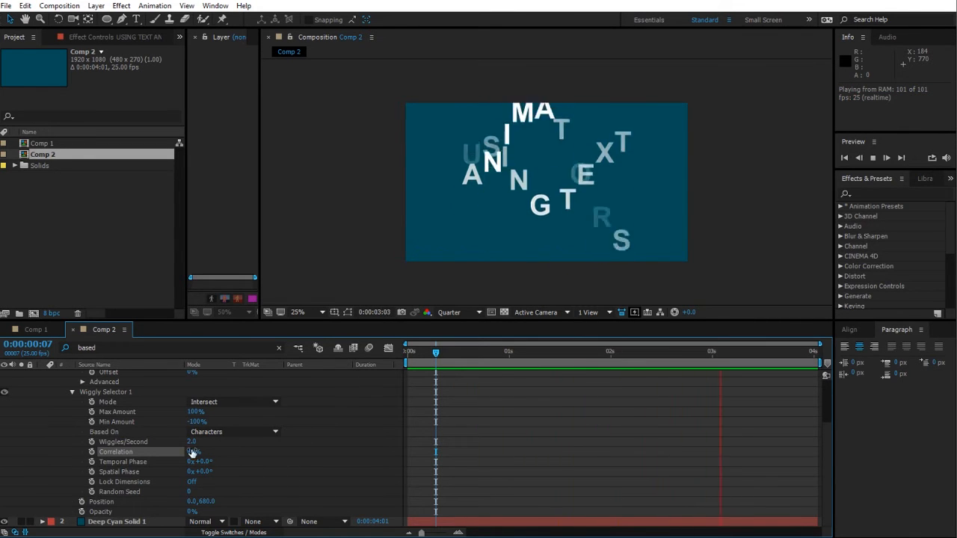
left_click_drag(193, 452, 131, 472)
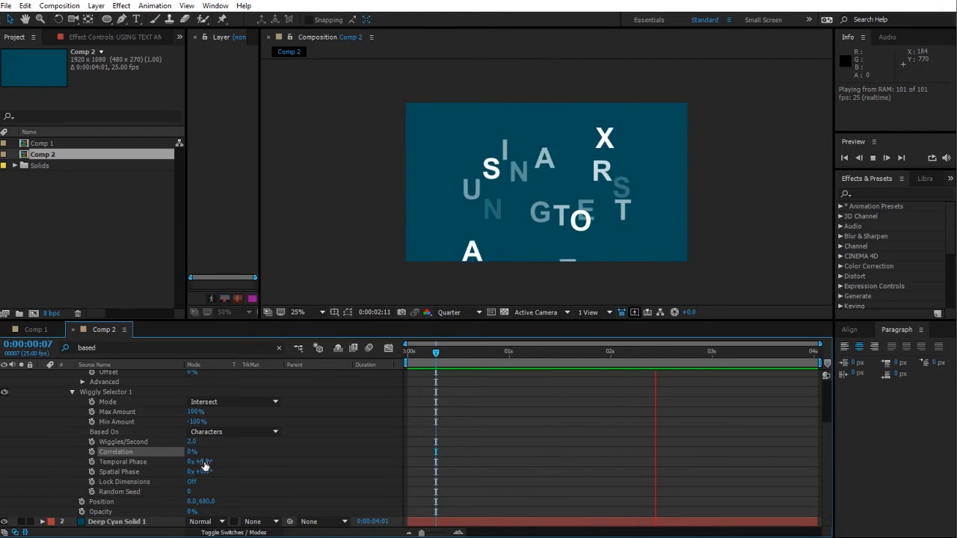
Step: Toggle the Wiggly Selector's Lock Dimensions on and back off
left_click(193, 484)
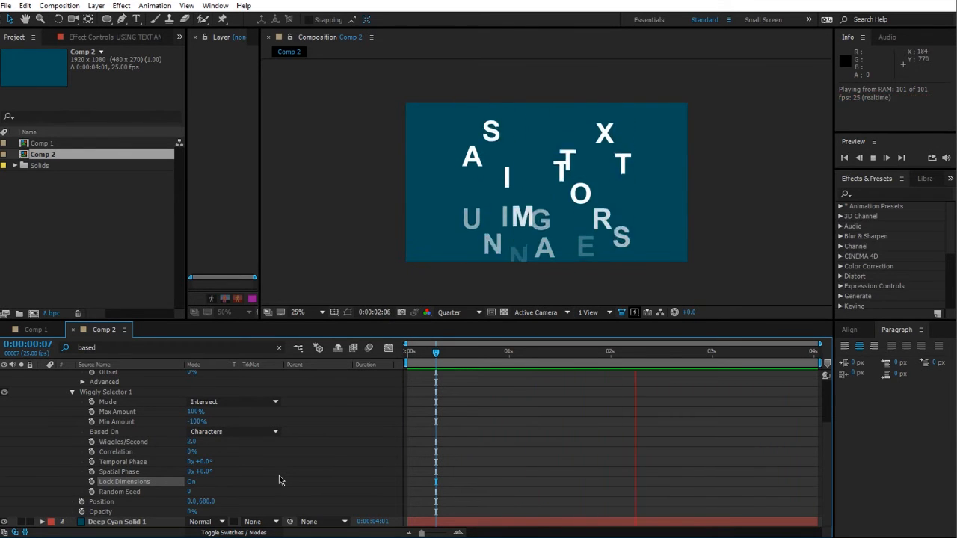
left_click(191, 482)
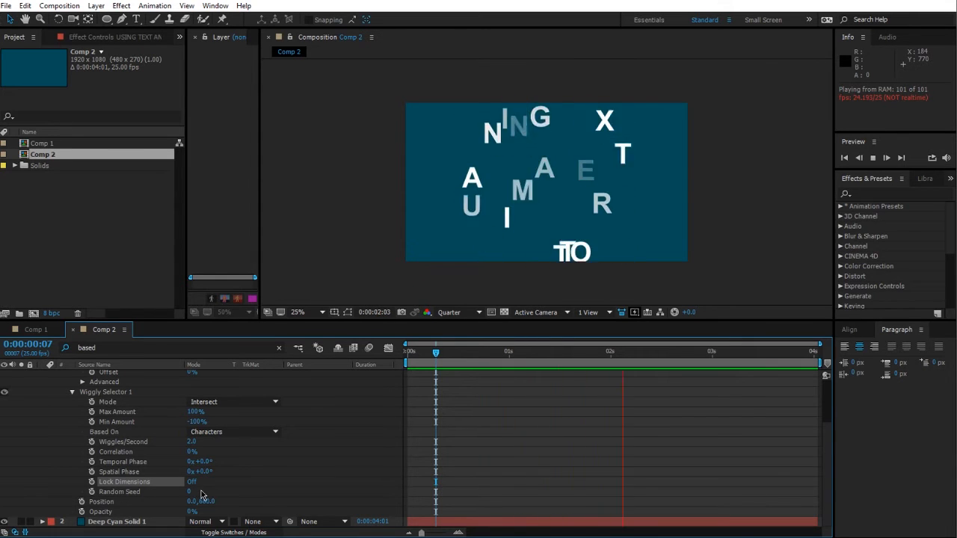
scroll(247, 479, "up", 1)
scroll(247, 479, "down", 1)
scroll(247, 479, "up", 1)
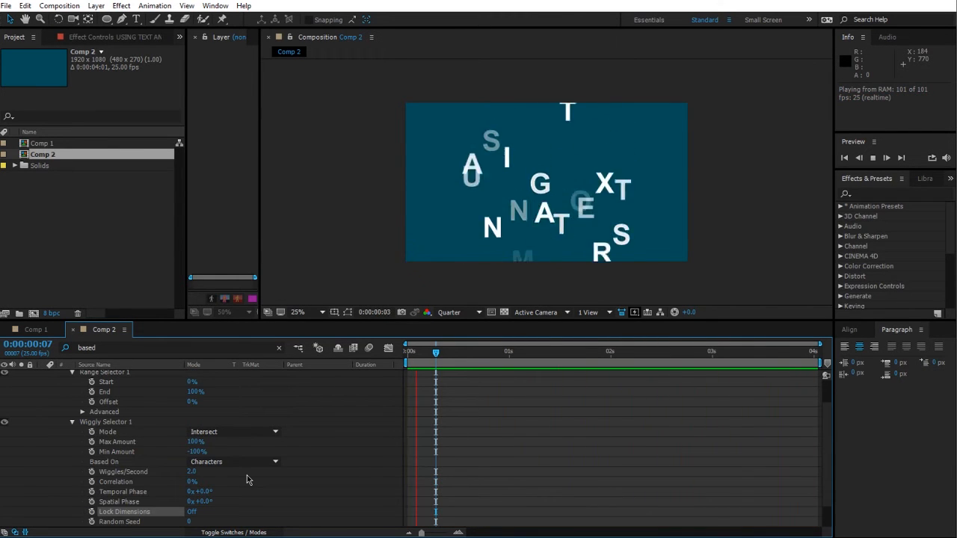
scroll(247, 478, "down", 1)
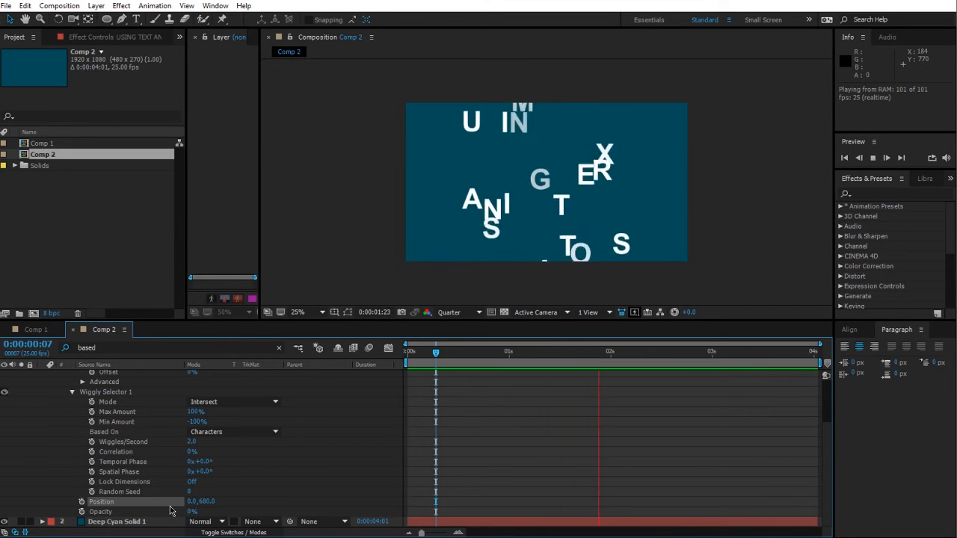
scroll(263, 487, "up", 1)
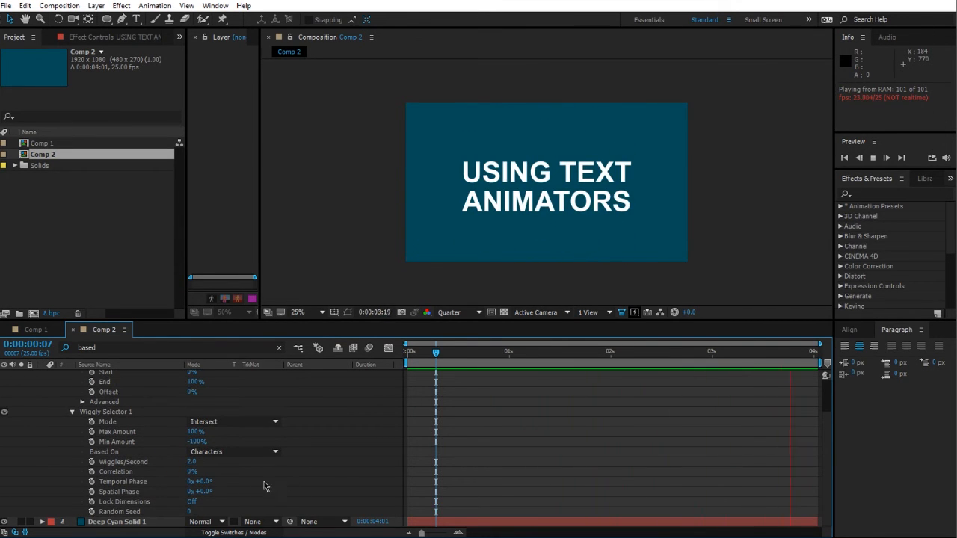
scroll(172, 423, "up", 3)
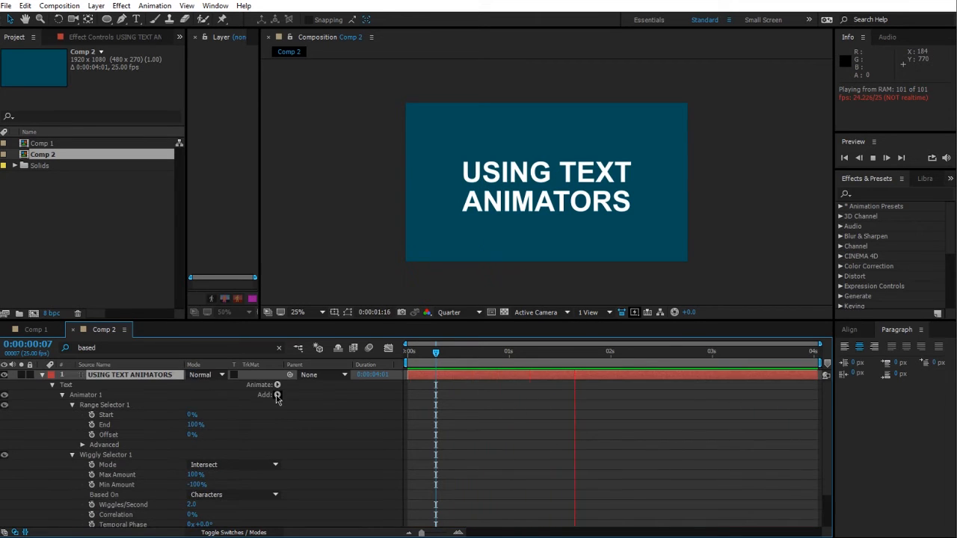
scroll(277, 399, "down", 4)
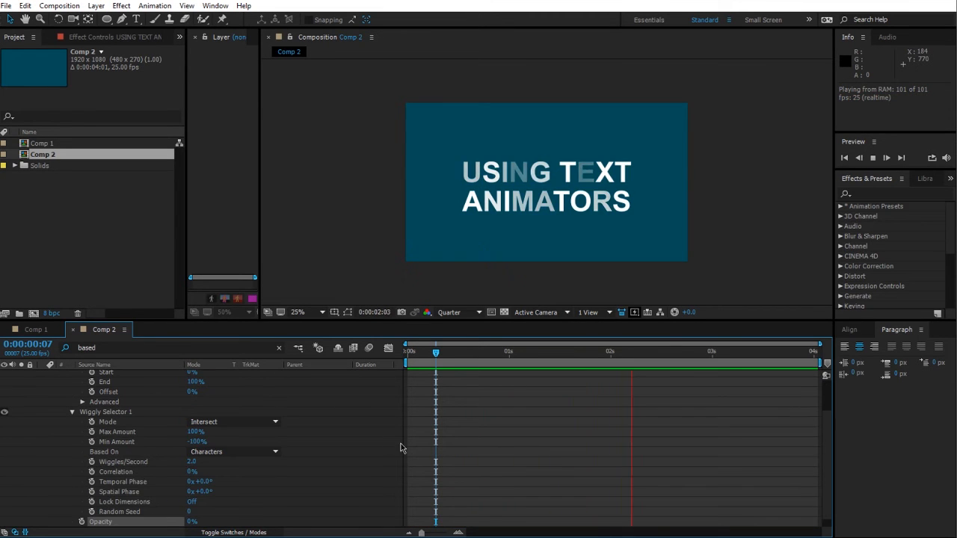
Step: Collapse the Wiggly Selector, scrub the Range Selector's Start to 100% and set it back to 0%
left_click(72, 412)
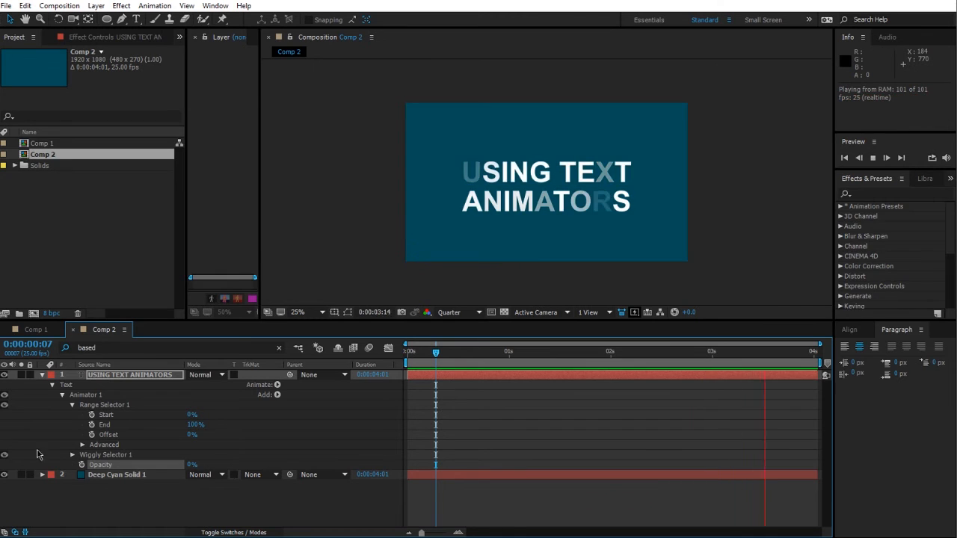
left_click(228, 450)
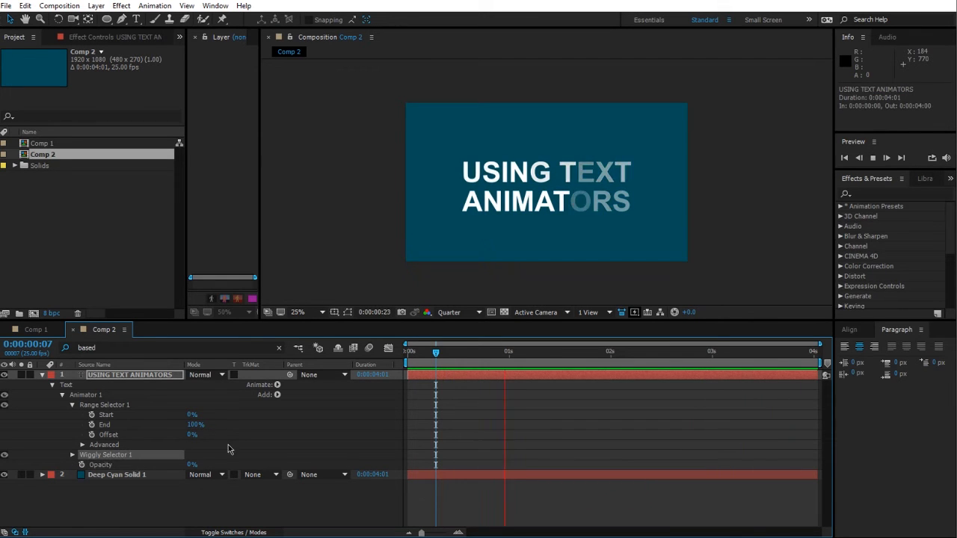
left_click(140, 468)
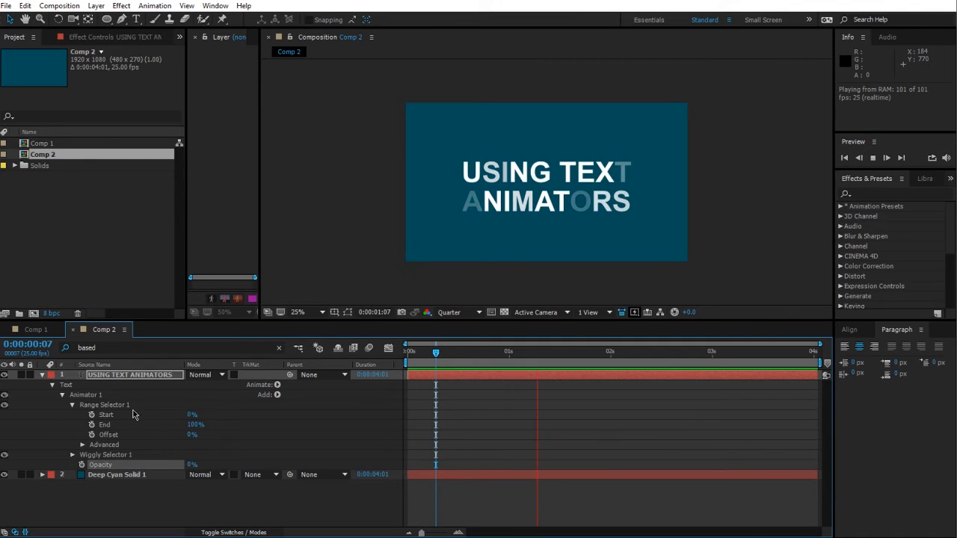
left_click_drag(190, 416, 217, 413)
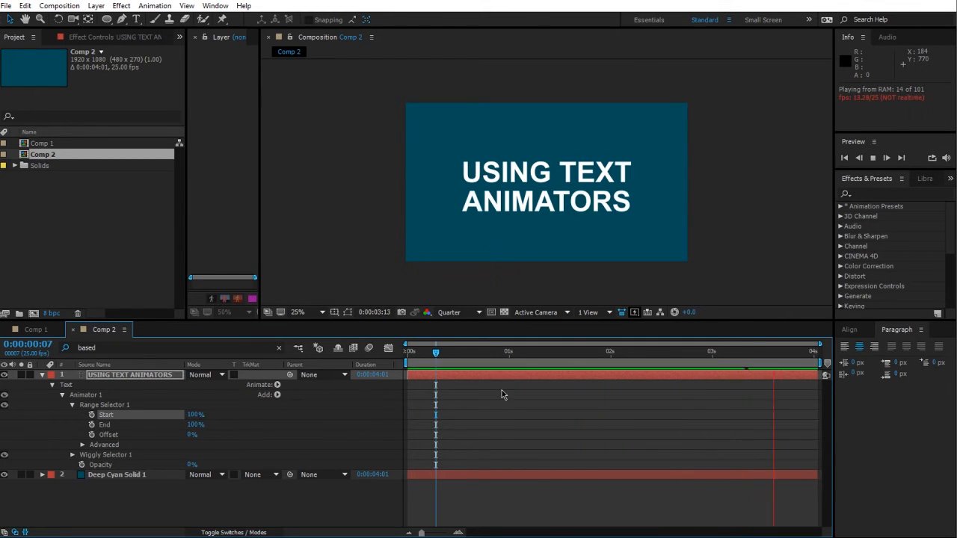
left_click(194, 415)
type("0")
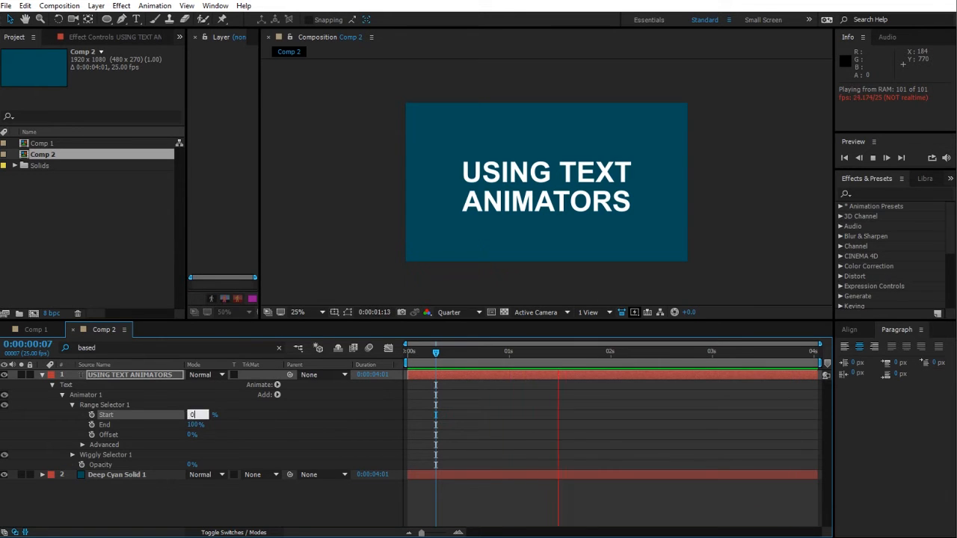
key("Return")
left_click_drag(195, 433, 189, 427)
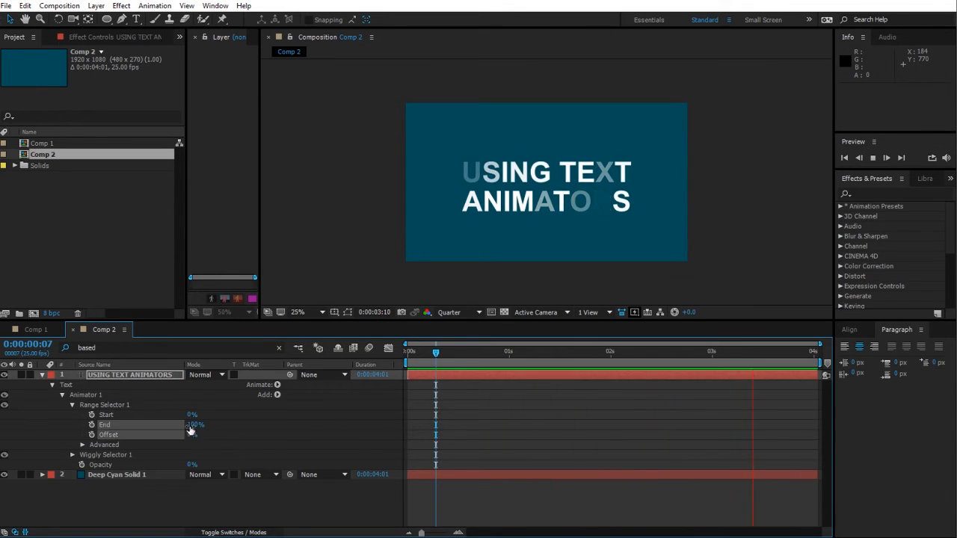
left_click(167, 441)
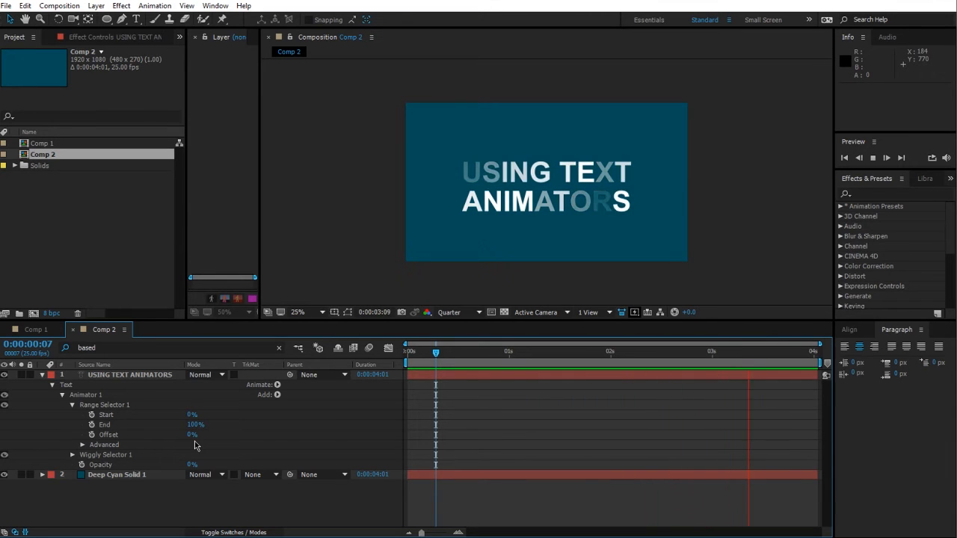
Step: Add an Expression Selector to Animator 1 and expand its Amount expression
left_click(277, 397)
mouse_move(306, 412)
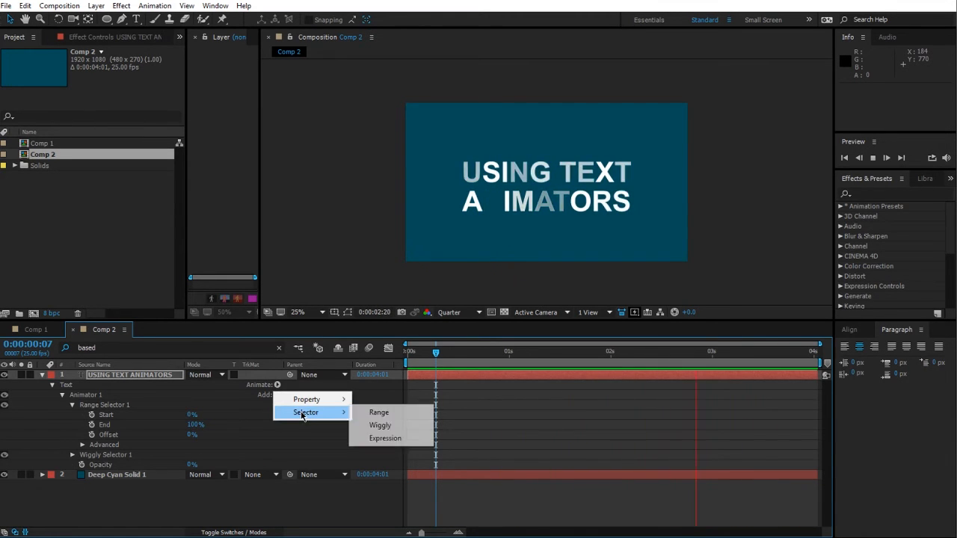
left_click(388, 442)
left_click(72, 465)
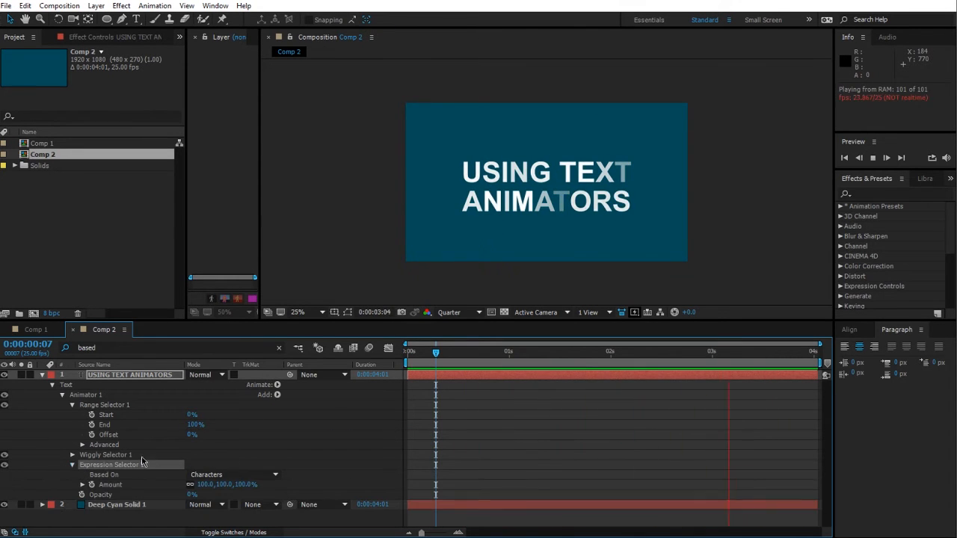
left_click(82, 485)
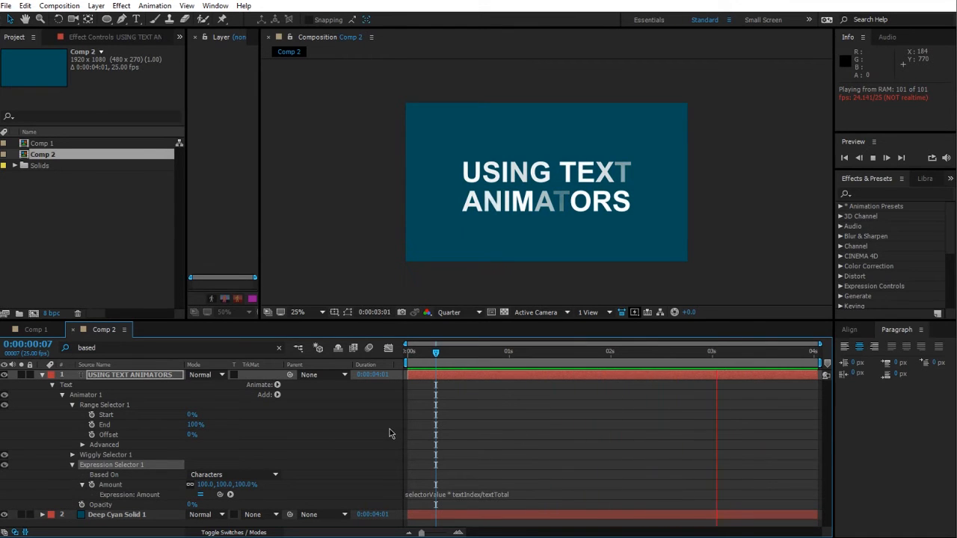
Step: Preview the animation from the start and review the Wiggly and Expression Selector settings
left_click(348, 427)
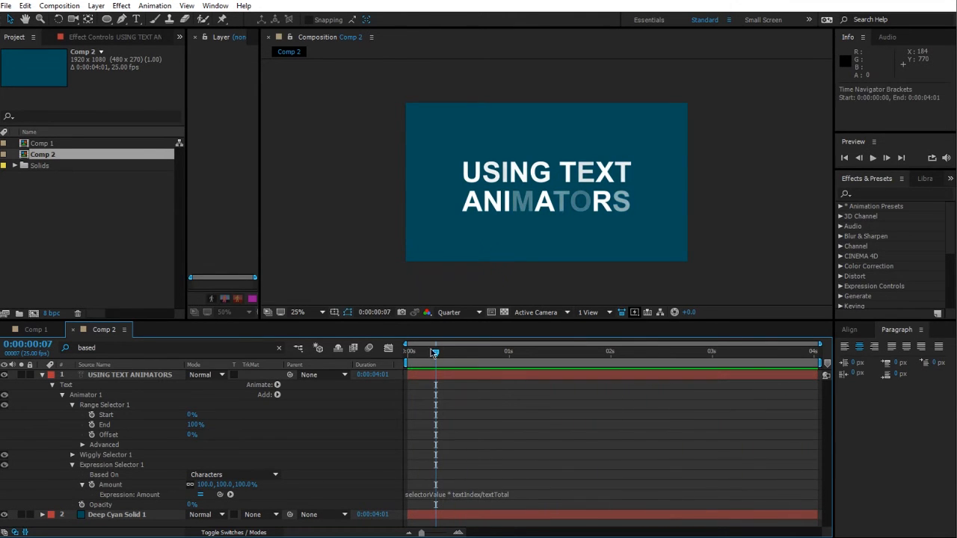
key("space")
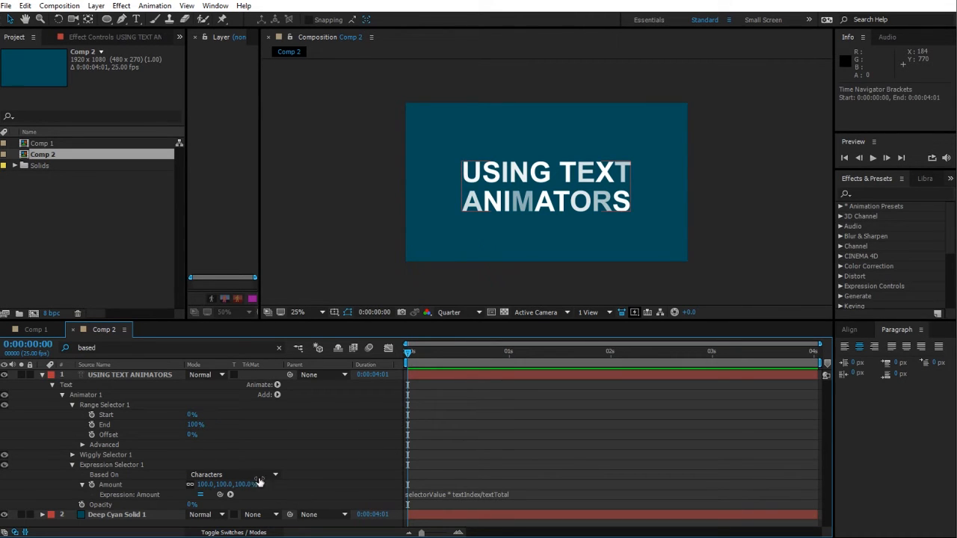
left_click(74, 457)
scroll(74, 458, "down", 1)
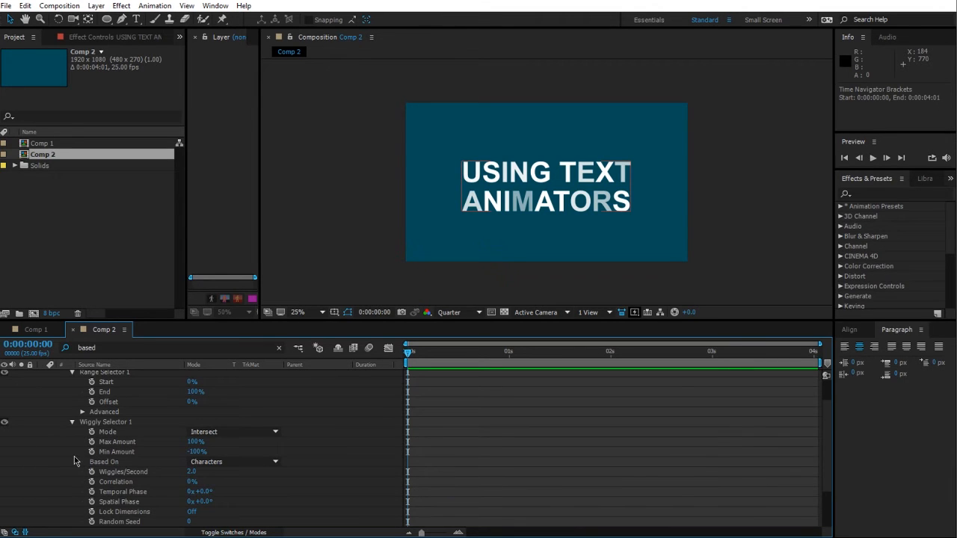
left_click(73, 423)
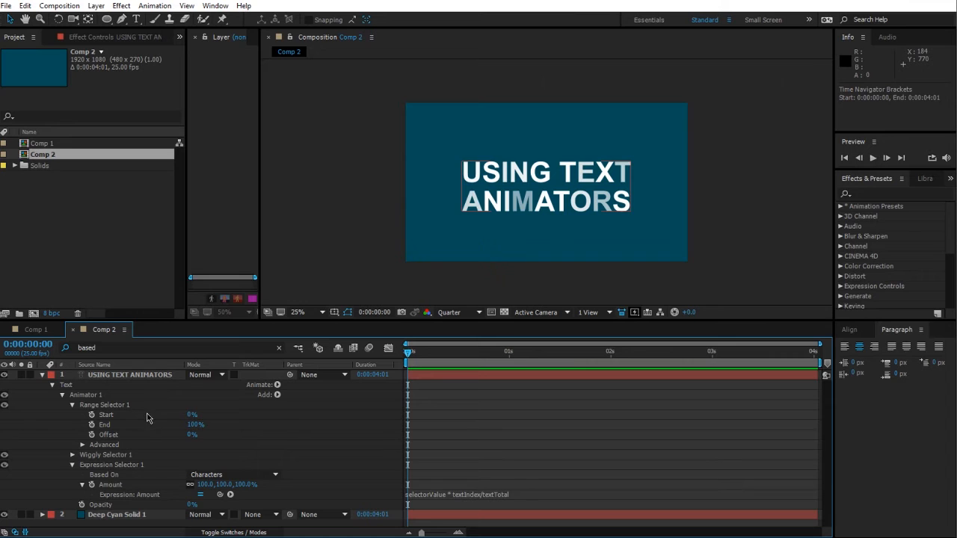
left_click(132, 506)
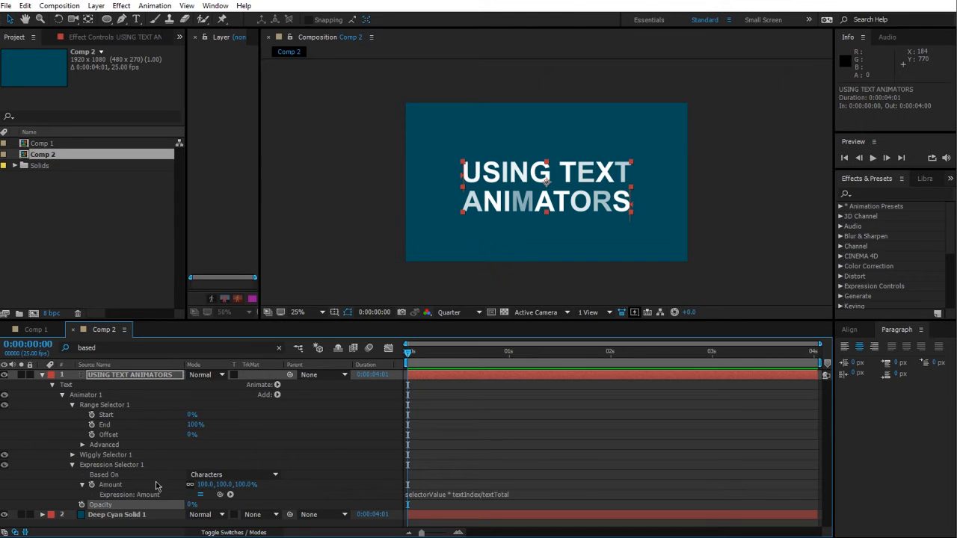
Step: Add a Position property to Animator 1 and set its Y value to 469
left_click(276, 396)
mouse_move(307, 400)
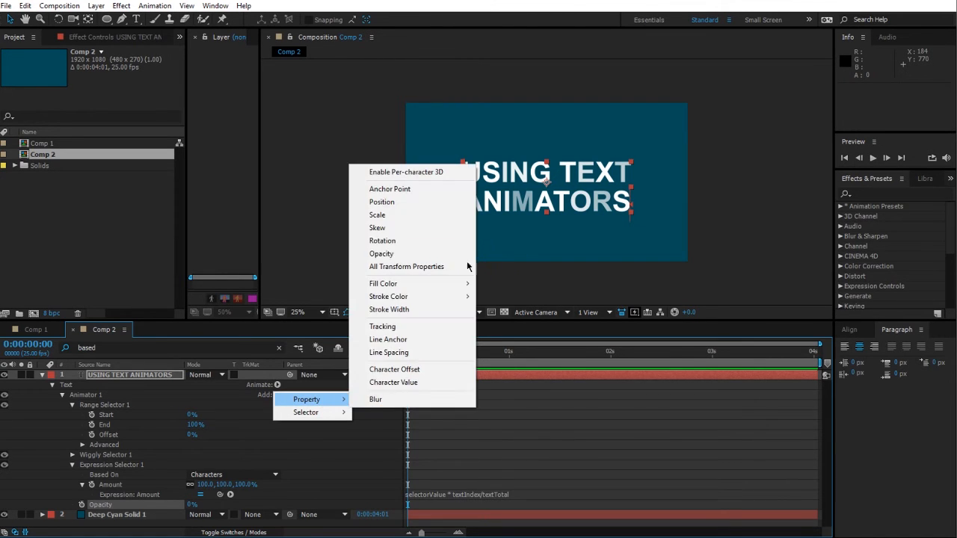
left_click(417, 204)
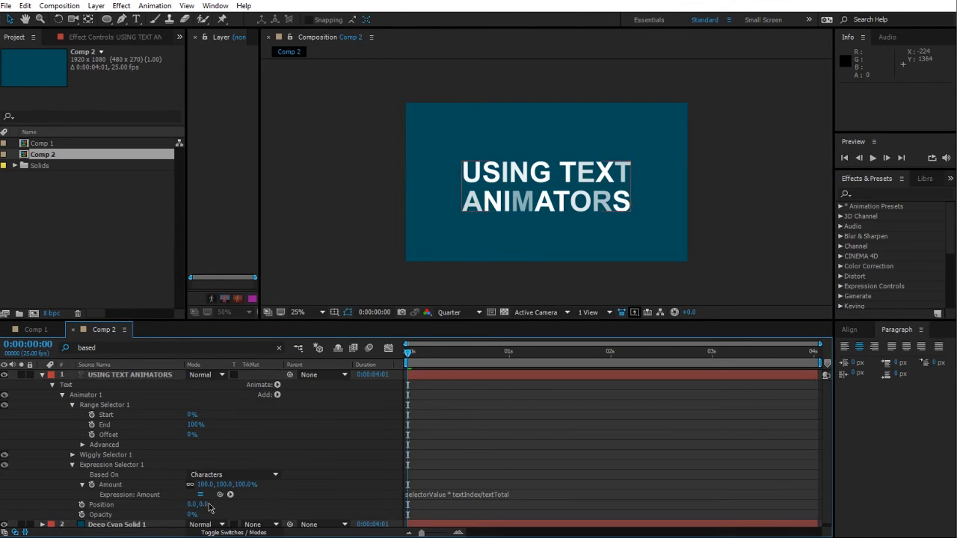
left_click_drag(334, 495, 555, 495)
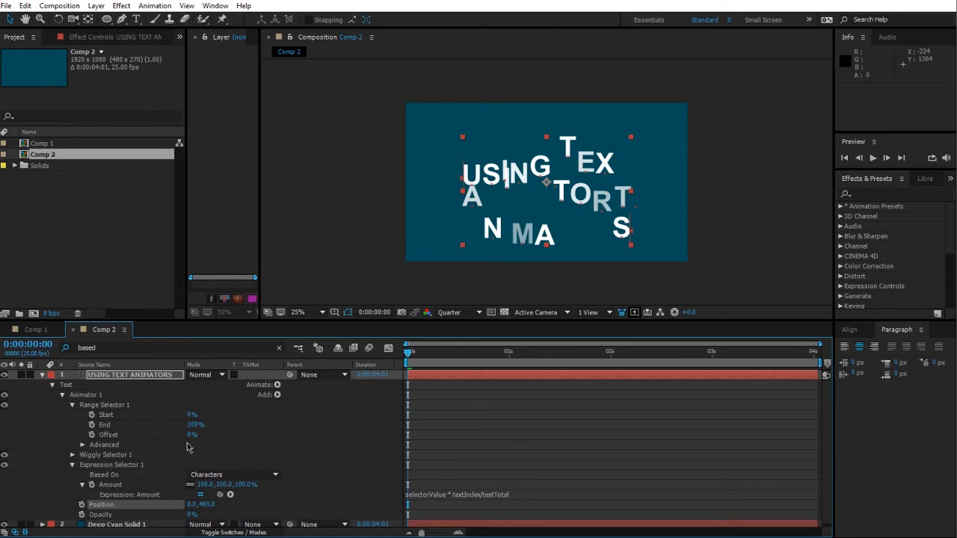
Step: Delete the Wiggly Selector from Animator 1
left_click(117, 456)
key("Delete")
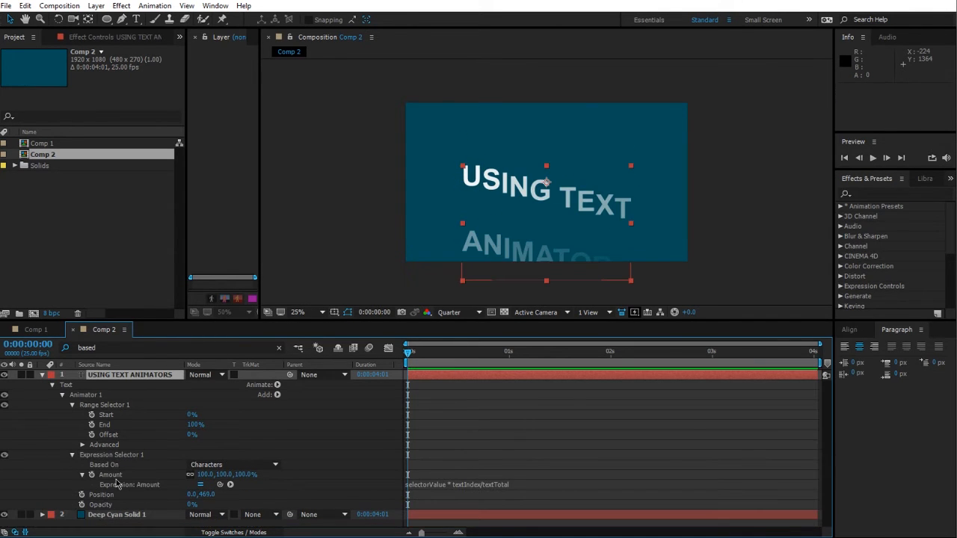
Step: Set the animator's Position Y value to about 669
left_click(225, 495)
left_click_drag(230, 494, 365, 494)
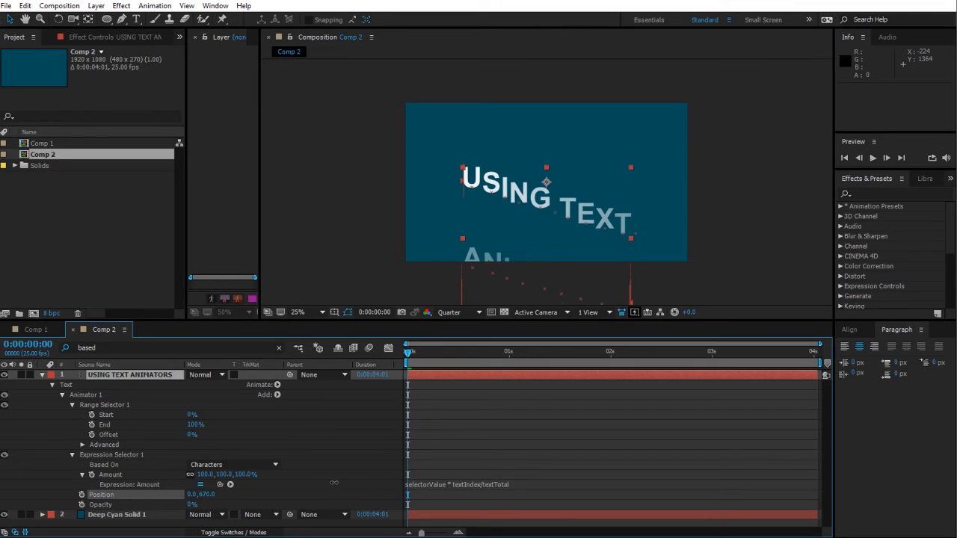
left_click(324, 439)
Step: Expand the Range Selector's Advanced options to review them, and collapse the Range Selector
left_click(90, 456)
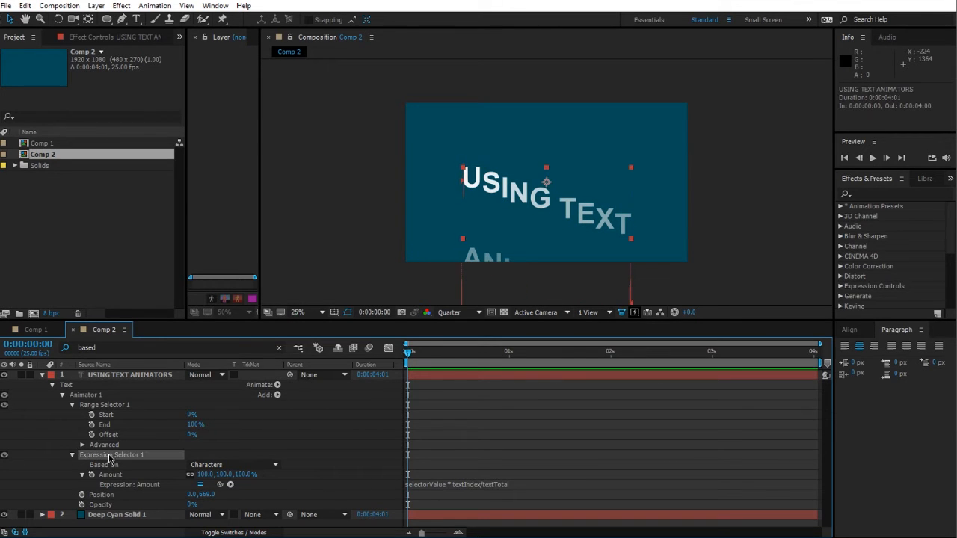
left_click(82, 445)
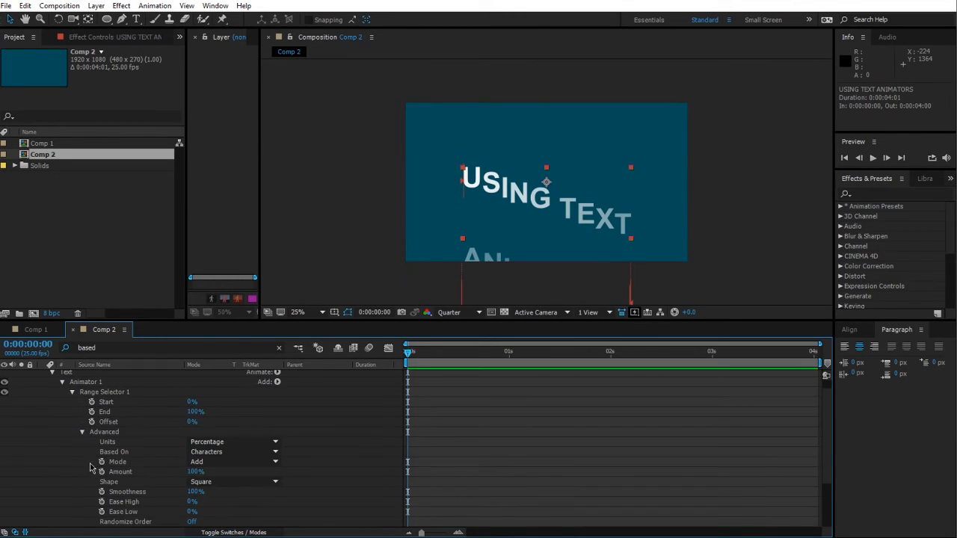
scroll(364, 462, "up", 1)
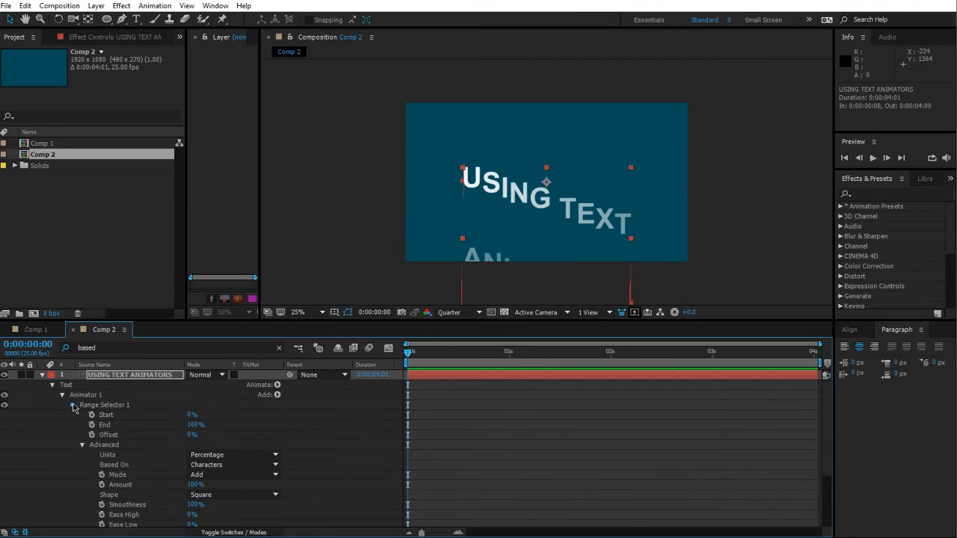
left_click(73, 405)
Step: Toggle the Expression Selector off and back on
left_click(3, 415)
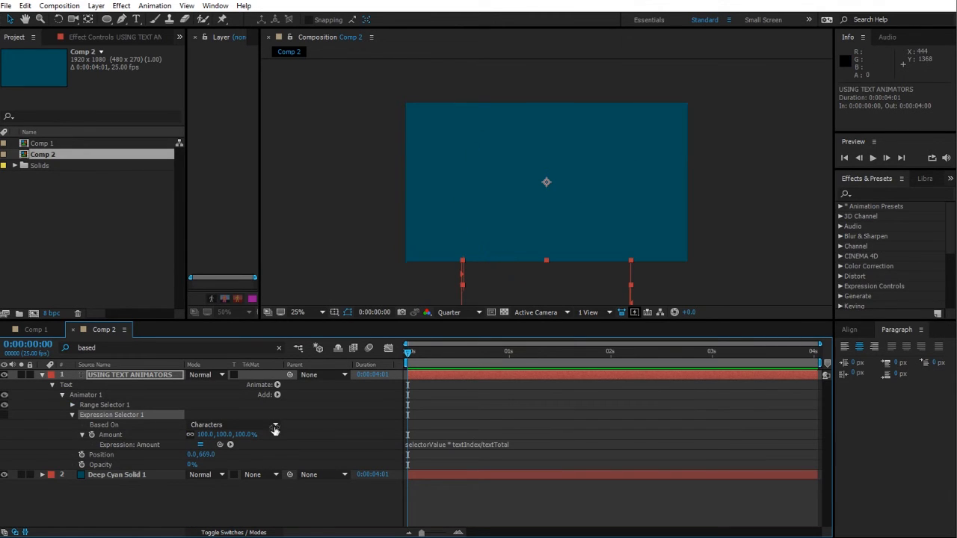
left_click(9, 415)
left_click(7, 416)
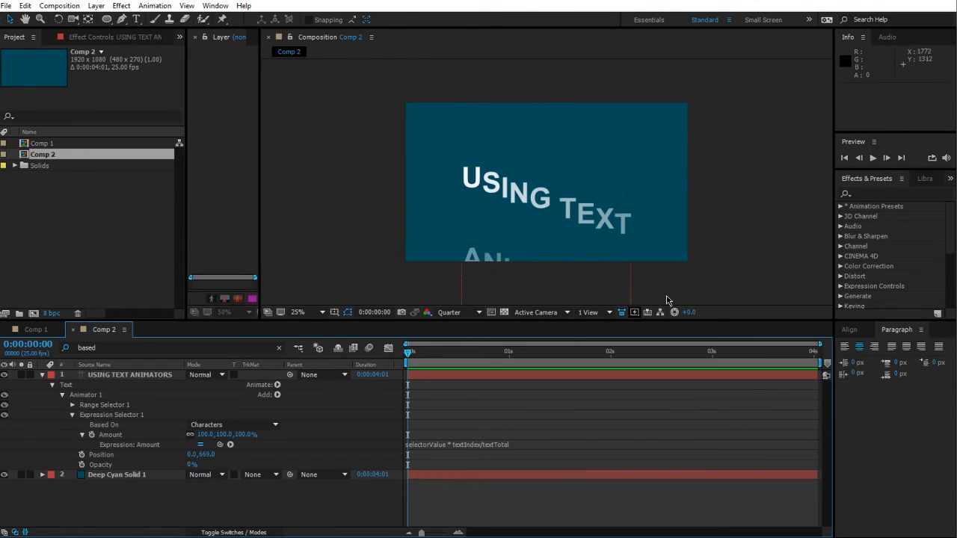
Step: Replace the Amount expression with if(textIndex % 2 > 0){selectorValue}else{-selectorValue}
left_click(441, 446)
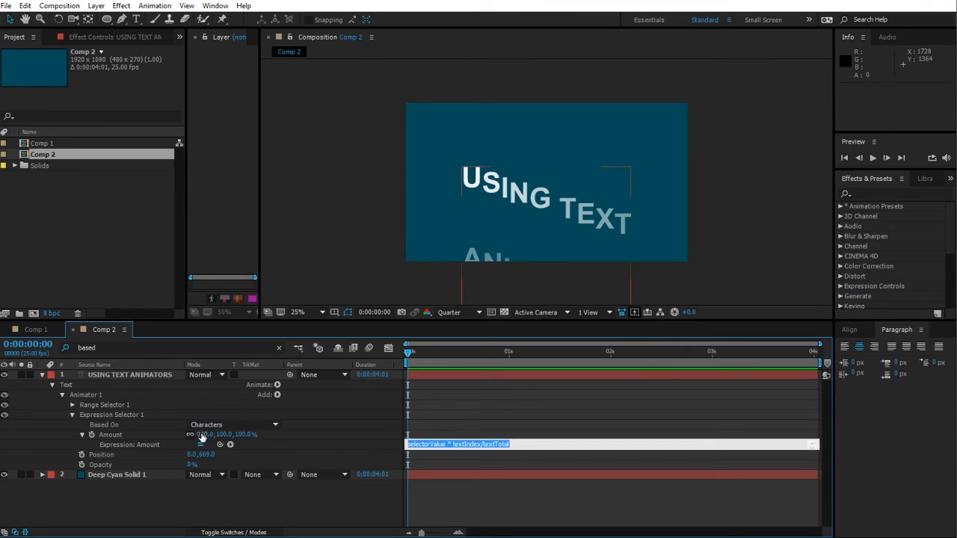
left_click(334, 437)
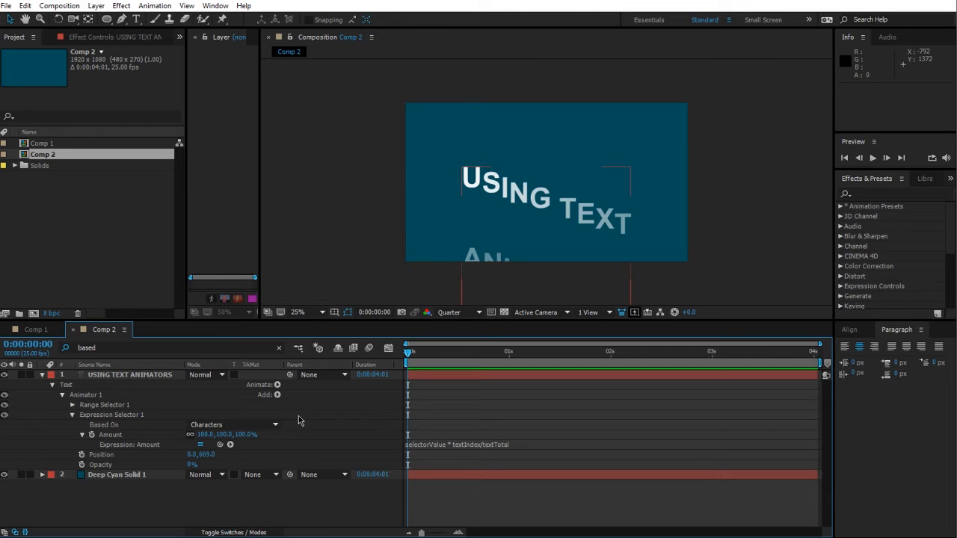
left_click(125, 478)
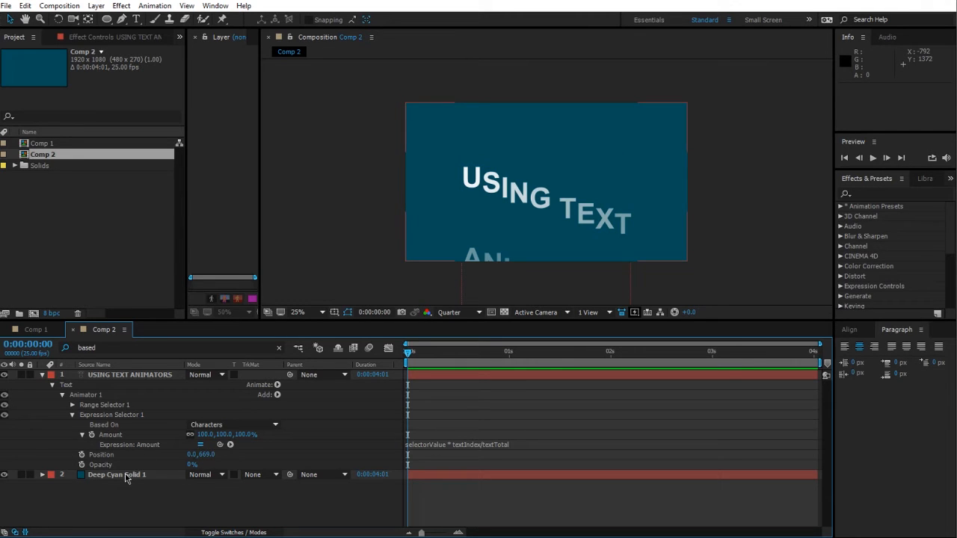
left_click(287, 464)
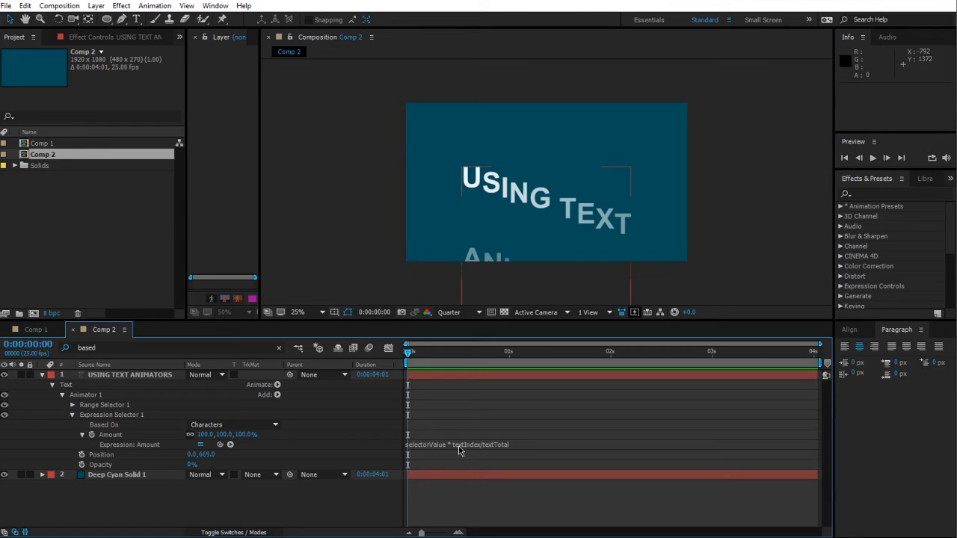
left_click(459, 448)
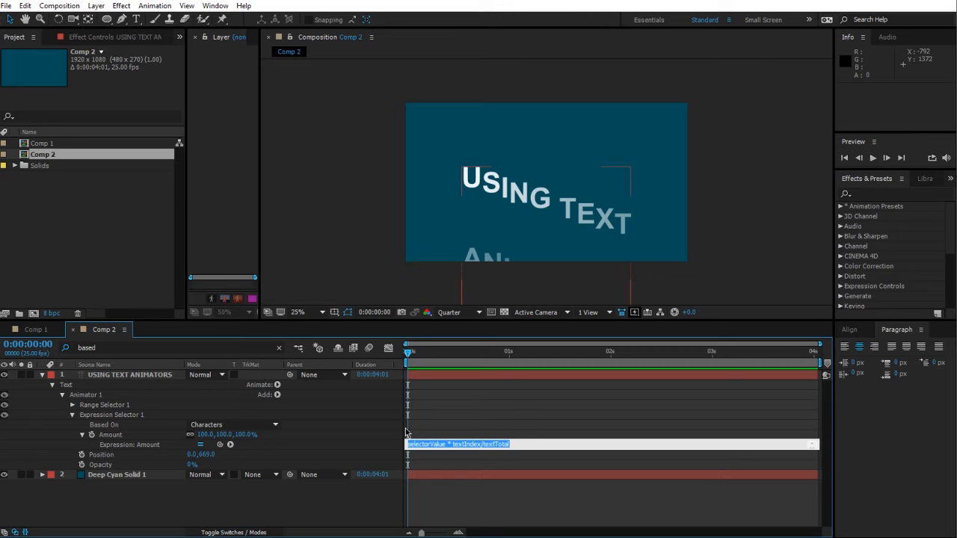
type("if")
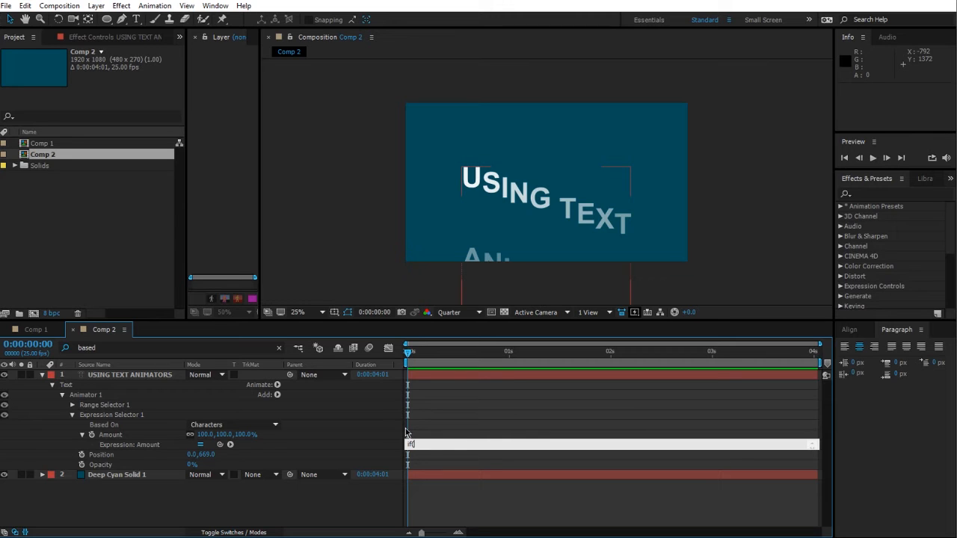
type("(textIndex % 2 > 0")
type("{selectorValue}el")
type("se{-")
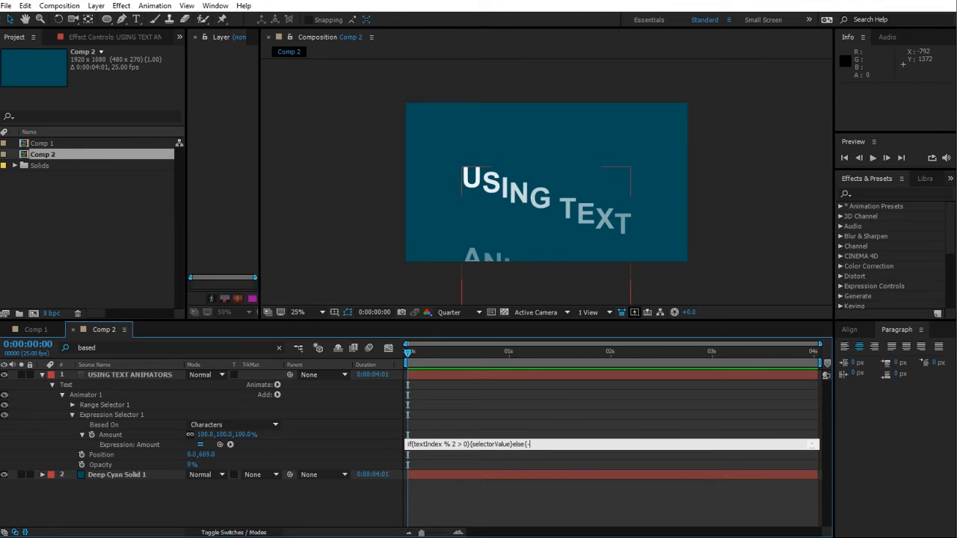
type("alue")
left_click(361, 416)
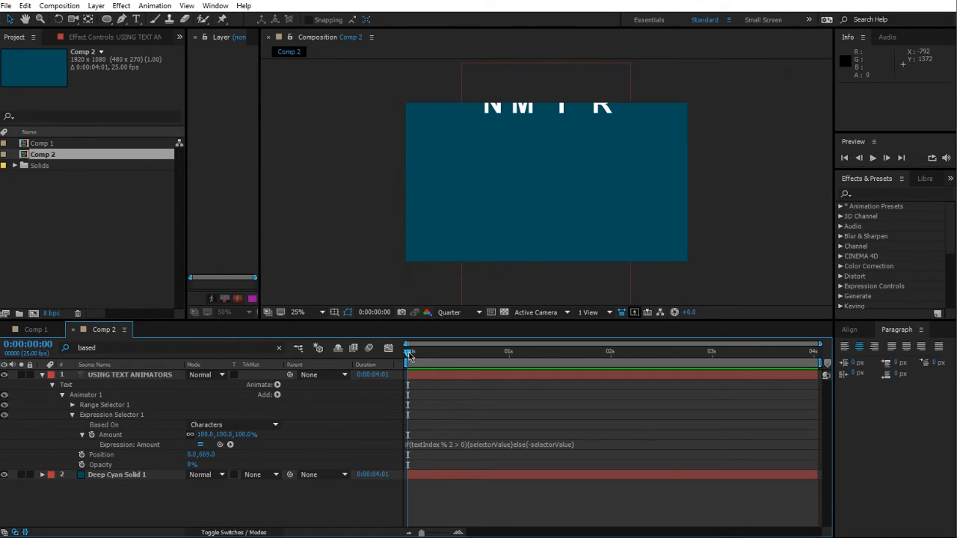
Step: Set the Range Selector's Start to 100%
left_click_drag(408, 346, 322, 384)
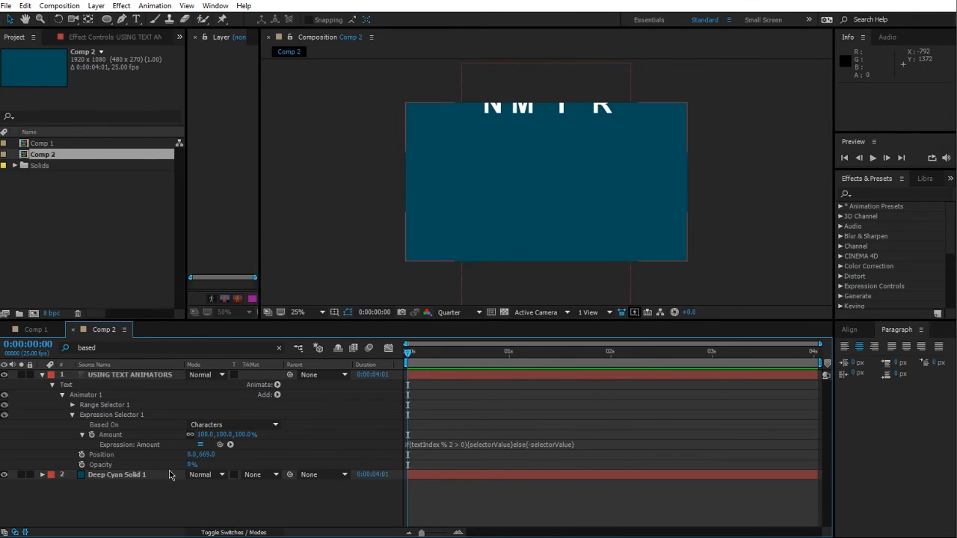
left_click(72, 406)
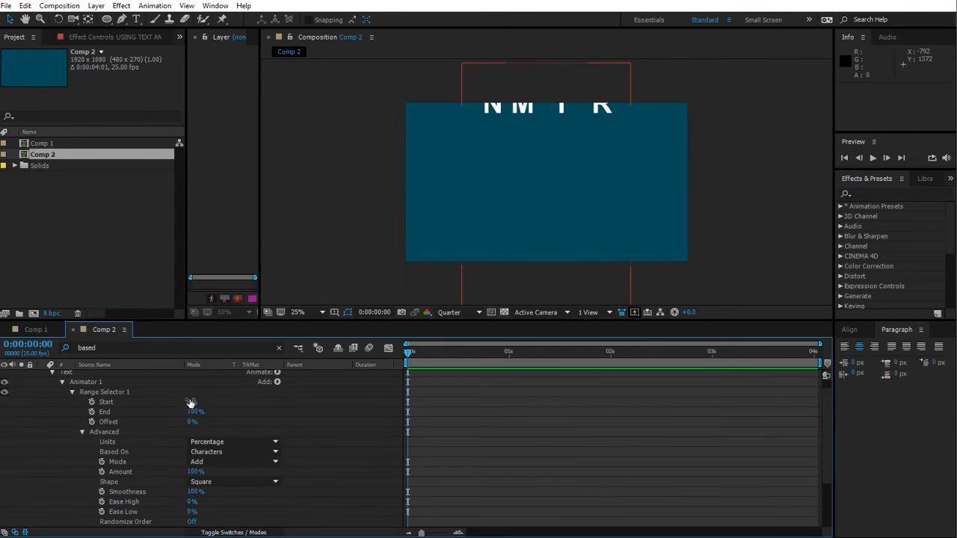
left_click_drag(193, 402, 247, 402)
scroll(69, 401, "up", 1)
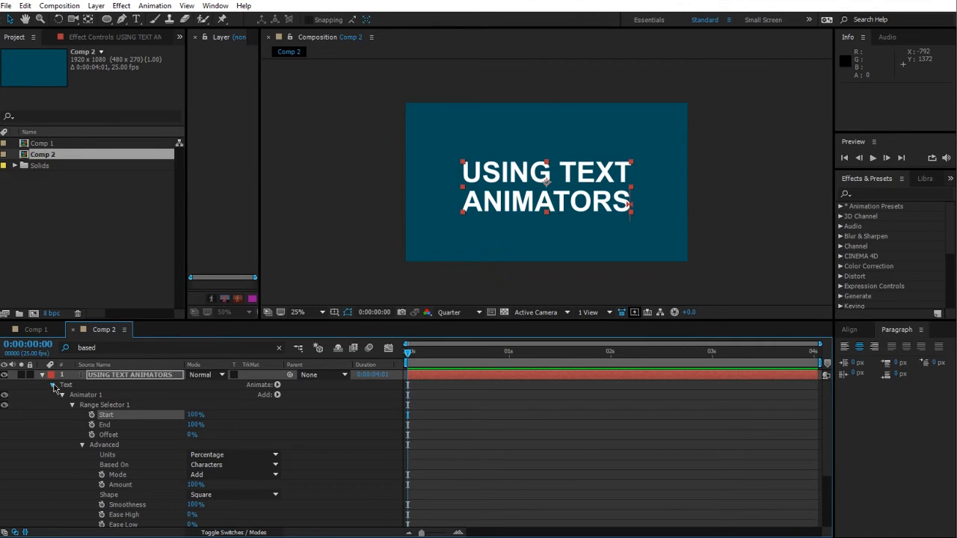
Step: Review the Expression Selector's Amount expression in the Text layer's properties
left_click(51, 386)
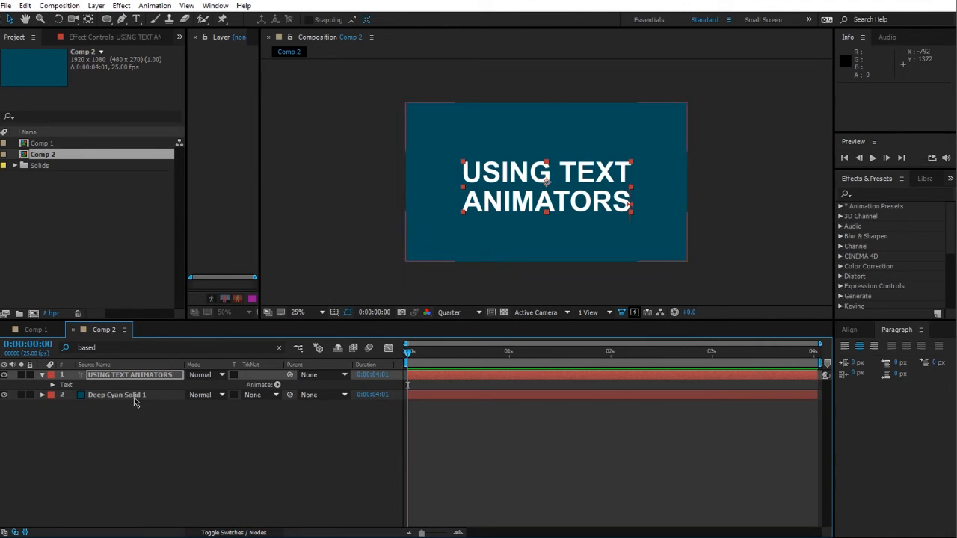
left_click(52, 385)
scroll(57, 391, "down", 1)
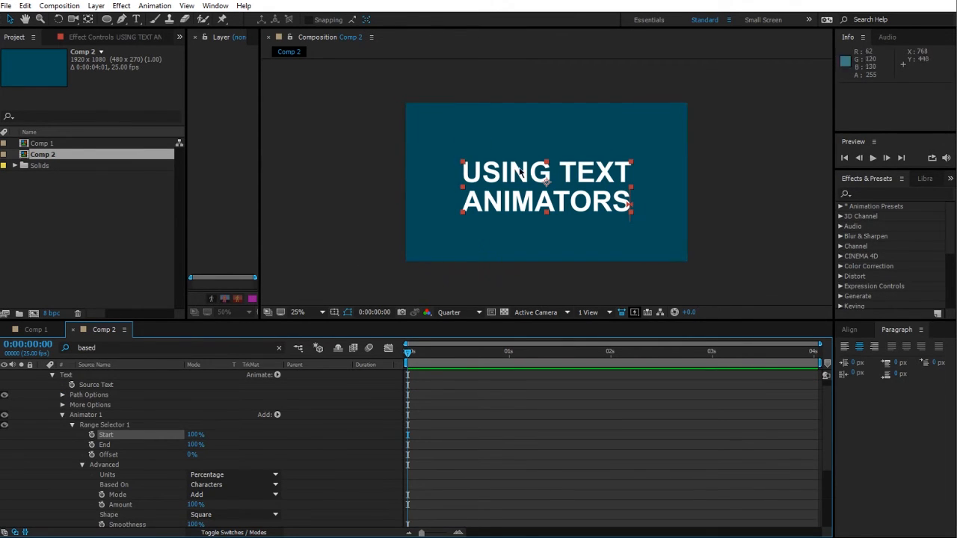
scroll(343, 425, "down", 3)
scroll(343, 421, "down", 1)
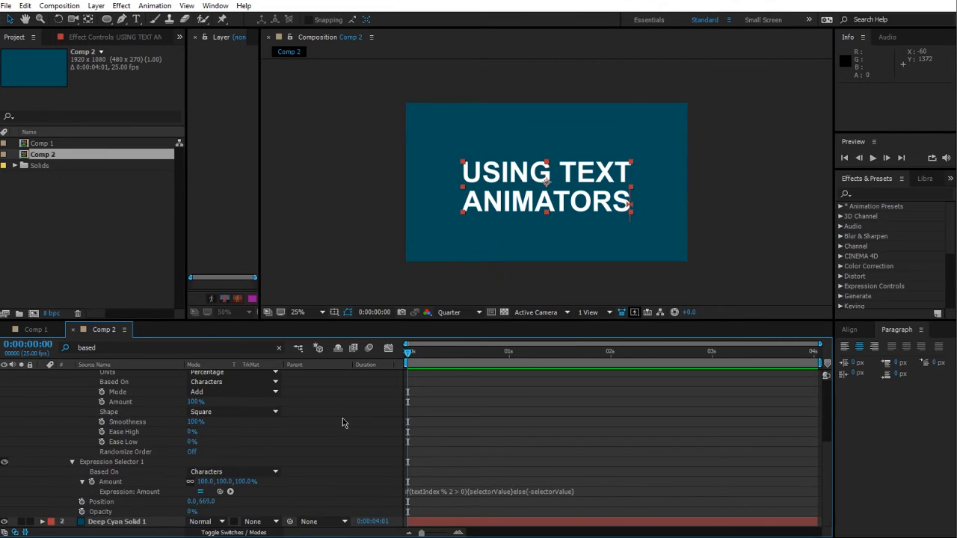
left_click(446, 495)
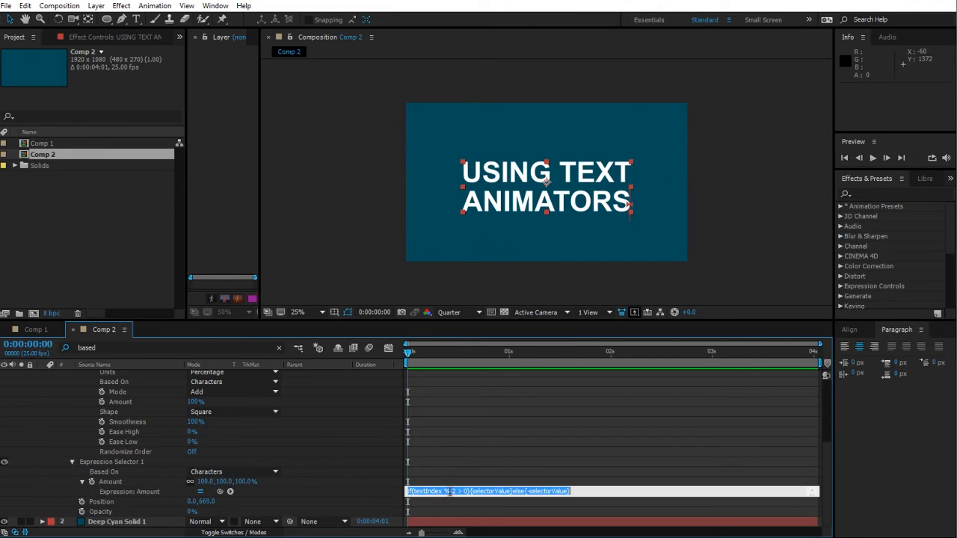
double_click(446, 492)
left_click(366, 497)
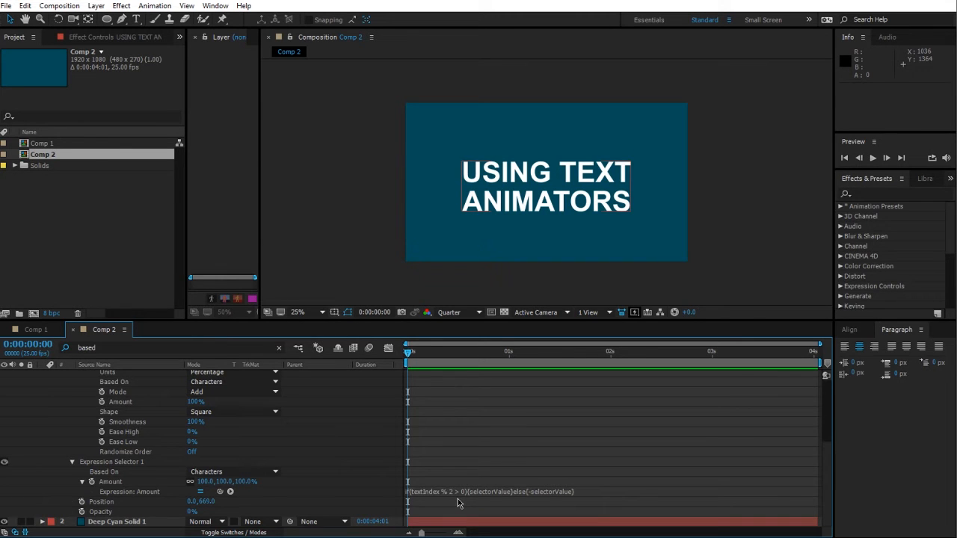
Step: Switch to Paint and start a new blank canvas without saving the previous drawing
key("alt+Tab")
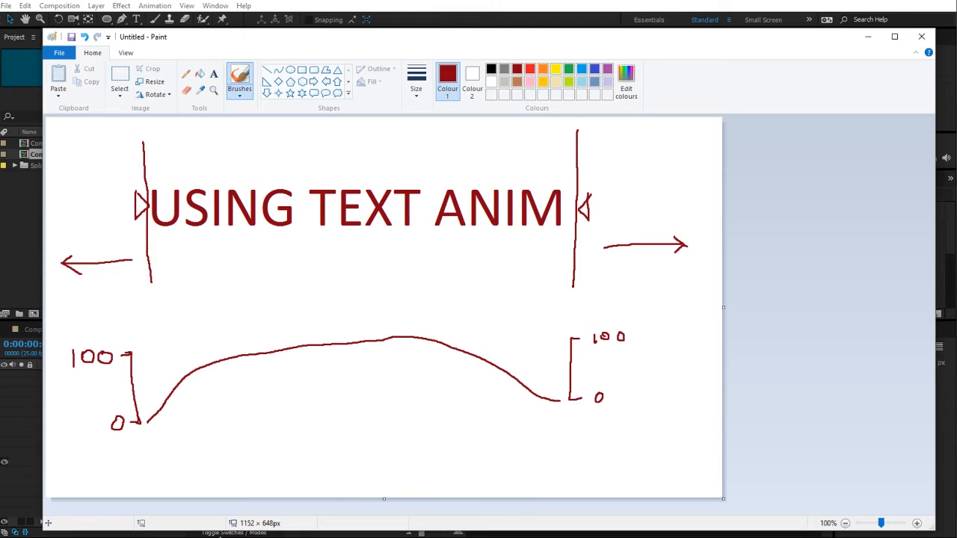
left_click(71, 36)
left_click(834, 430)
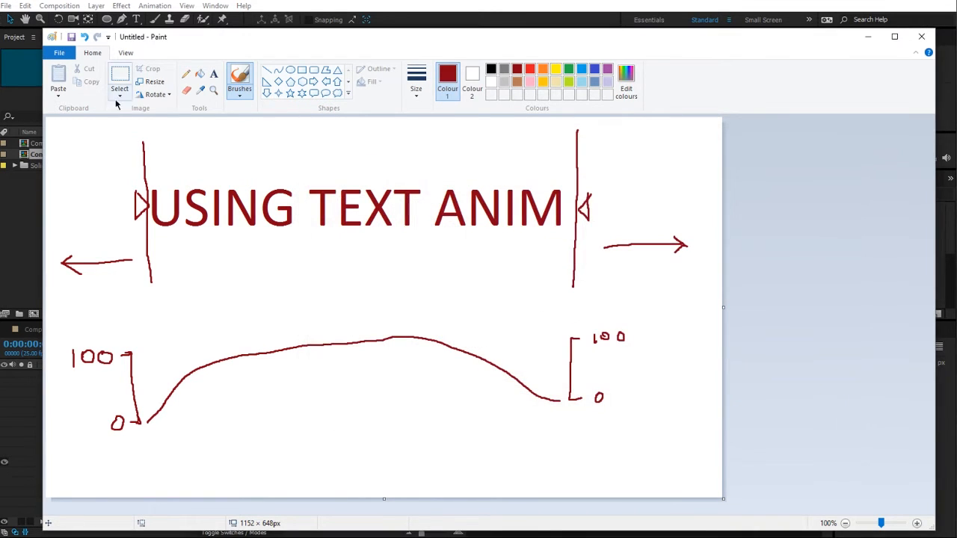
left_click(59, 52)
left_click(71, 69)
left_click(509, 288)
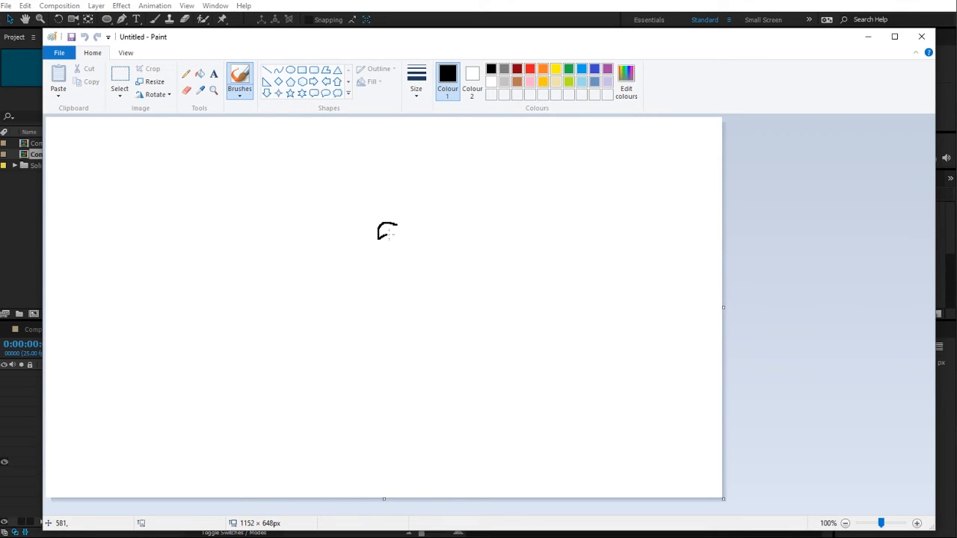
Step: Sketch 5 divided by 3 as long division with the remainder 2 circled, and switch back to After Effects
left_click_drag(389, 234, 378, 253)
left_click_drag(360, 218, 365, 259)
left_click_drag(357, 217, 473, 215)
left_click_drag(325, 233, 327, 259)
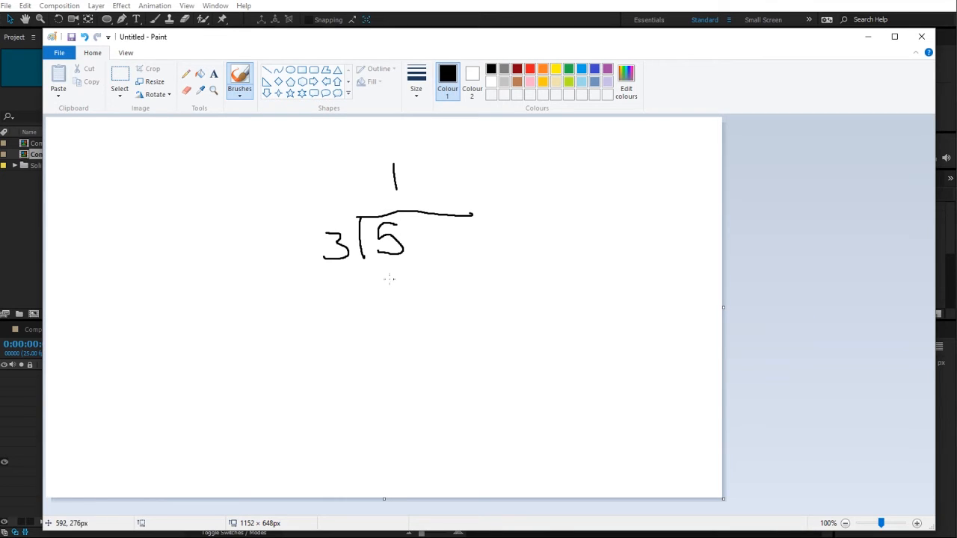
mouse_move(386, 263)
left_mouse_down()
mouse_move(402, 272)
mouse_move(384, 283)
left_mouse_up()
left_click_drag(361, 297, 460, 285)
mouse_move(393, 304)
left_mouse_down()
mouse_move(427, 320)
mouse_move(383, 293)
mouse_move(406, 349)
mouse_move(434, 297)
mouse_move(419, 292)
left_mouse_up()
left_click(335, 178)
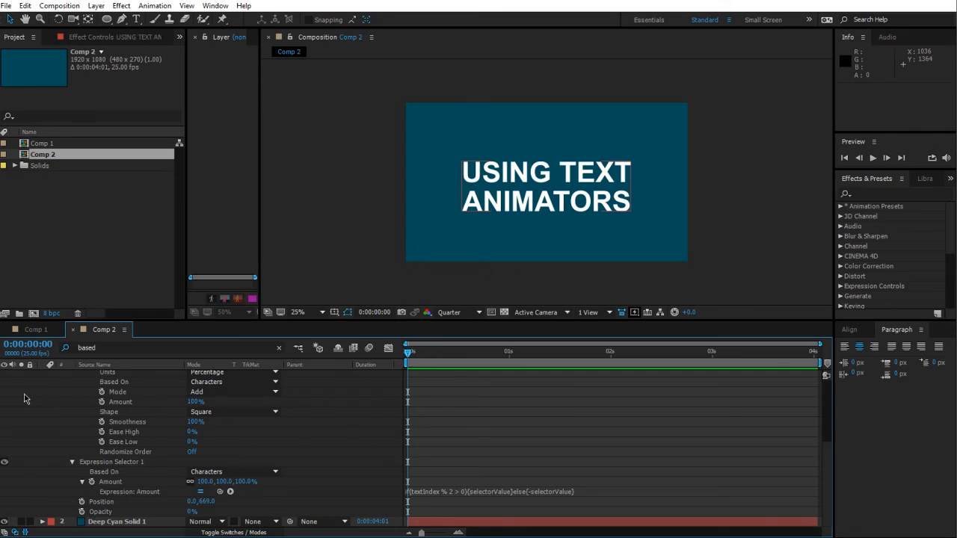
left_click(28, 398)
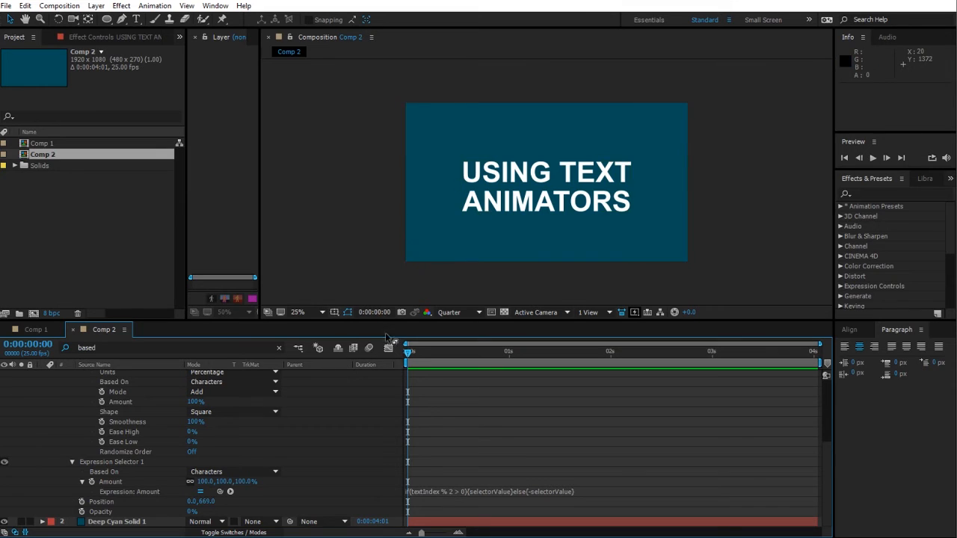
Step: Switch to Paint and undo the last strokes of the division sketch
key("alt+Tab")
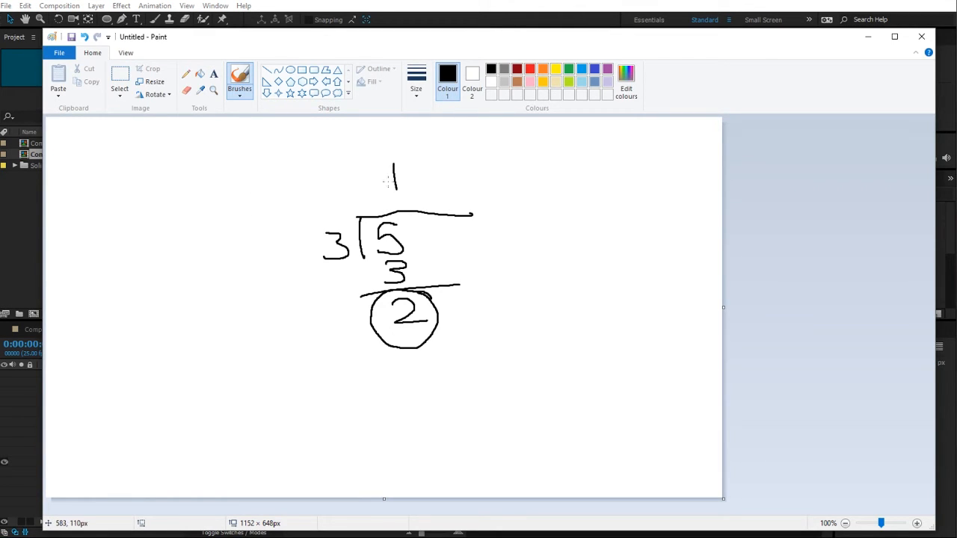
key("ctrl+z")
key("ctrl+z")
key("ctrl+z")
key("ctrl+z")
key("ctrl+z")
key("ctrl+z")
key("ctrl+z")
key("ctrl+z")
key("ctrl+z")
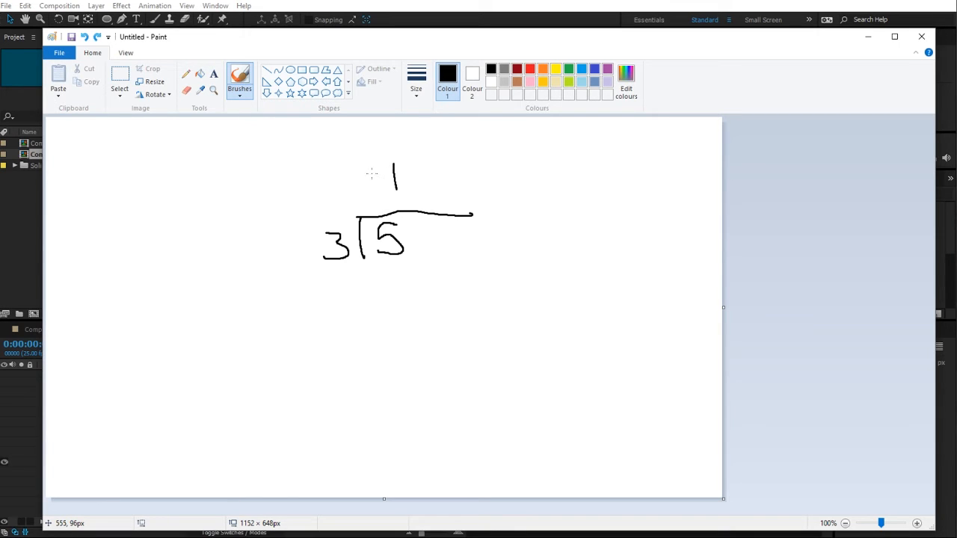
Step: Sketch 10 divided by 2 as long division with the quotient 5 and a subtraction line
mouse_move(349, 236)
left_mouse_down()
mouse_move(361, 283)
mouse_move(591, 228)
left_mouse_up()
mouse_move(410, 247)
left_mouse_down()
mouse_move(416, 284)
mouse_move(432, 261)
left_mouse_up()
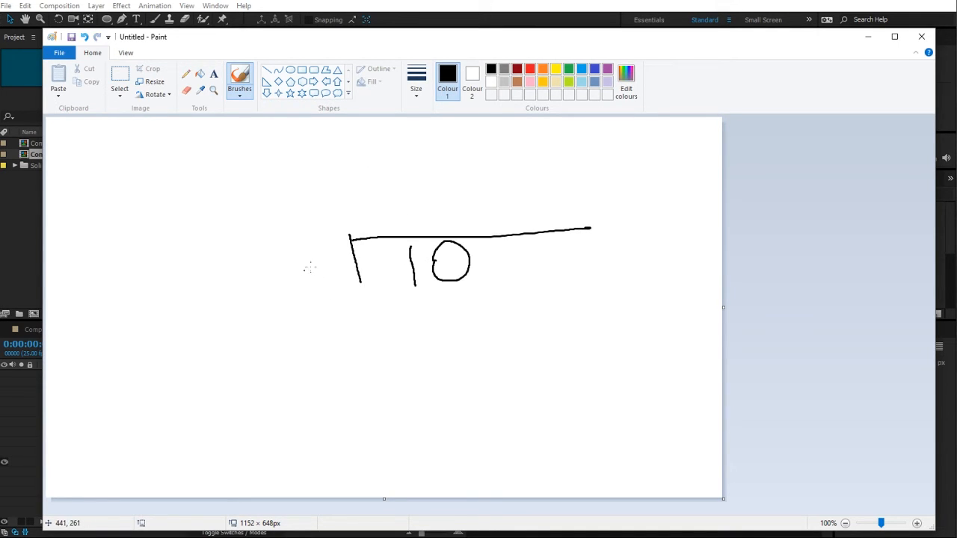
mouse_move(295, 252)
left_mouse_down()
mouse_move(328, 252)
mouse_move(344, 281)
left_mouse_up()
left_click_drag(447, 176, 422, 212)
left_click_drag(440, 182, 490, 184)
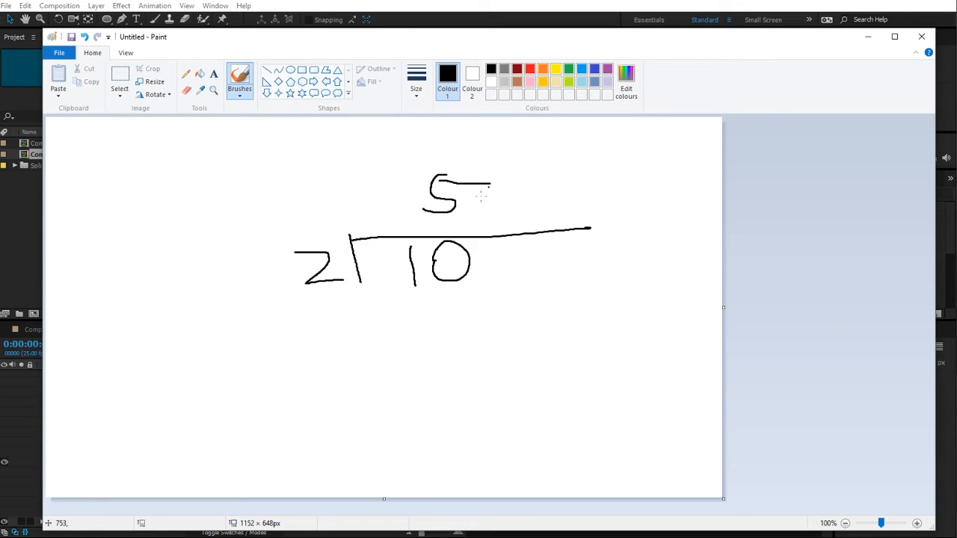
left_click_drag(453, 290, 452, 308)
left_click_drag(381, 317, 536, 313)
mouse_move(494, 330)
left_mouse_down()
mouse_move(490, 352)
mouse_move(485, 335)
left_mouse_up()
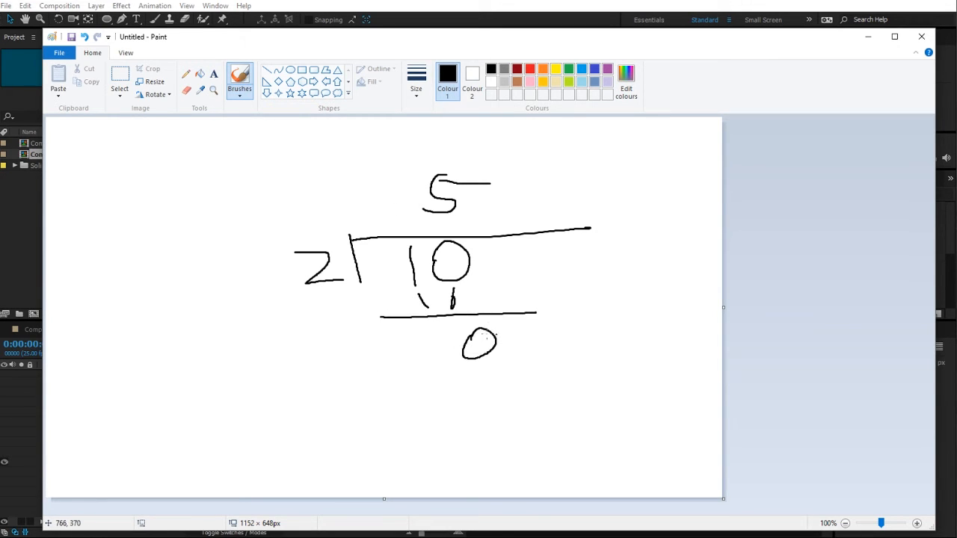
Step: Undo the last four strokes and rewrite the division as 11 divided by 2
key("ctrl+z")
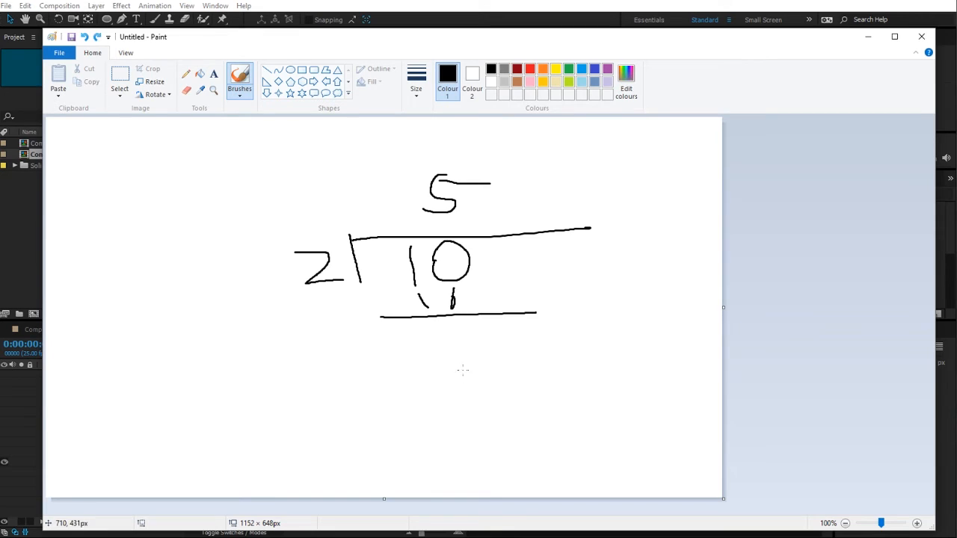
key("ctrl+z")
key("ctrl+z")
key("ctrl+z")
key("ctrl+z")
key("ctrl+z")
key("ctrl+z")
key("ctrl+z")
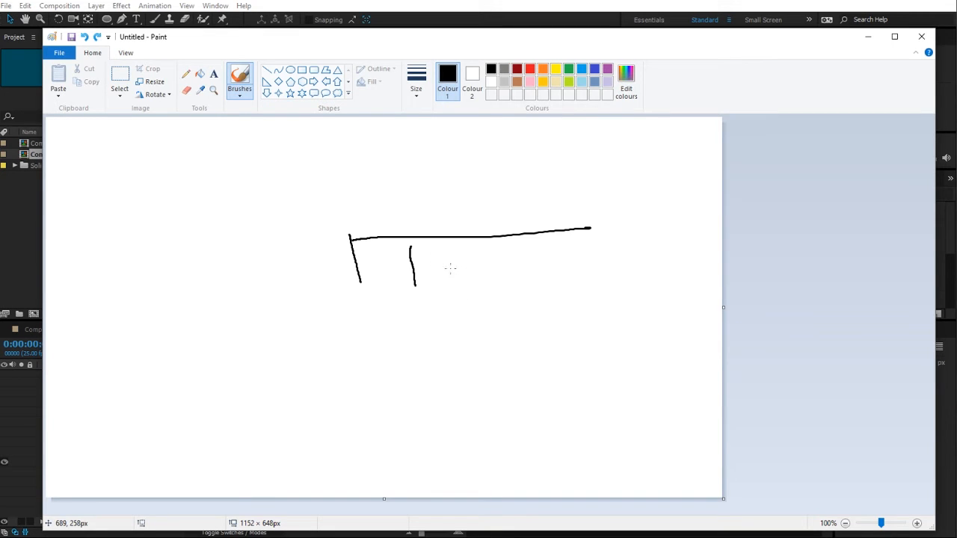
left_click_drag(453, 252, 458, 283)
mouse_move(305, 249)
left_mouse_down()
mouse_move(343, 249)
mouse_move(353, 275)
left_mouse_up()
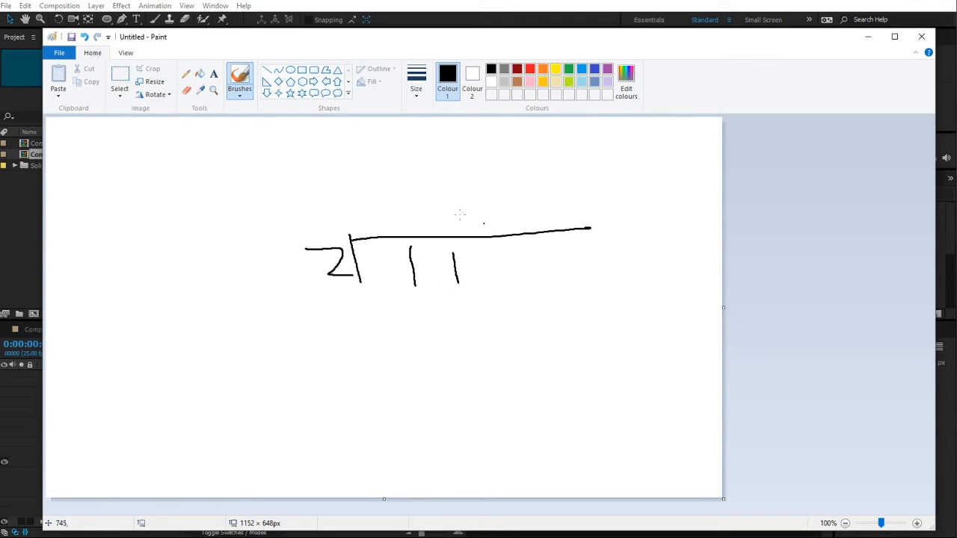
Step: Complete the long division with quotient 5, 10 beneath, the remainder 1 circled, and switch back to After Effects
left_click_drag(441, 181, 448, 227)
left_click_drag(423, 297, 433, 323)
left_click_drag(451, 299, 451, 300)
left_click_drag(352, 335, 544, 327)
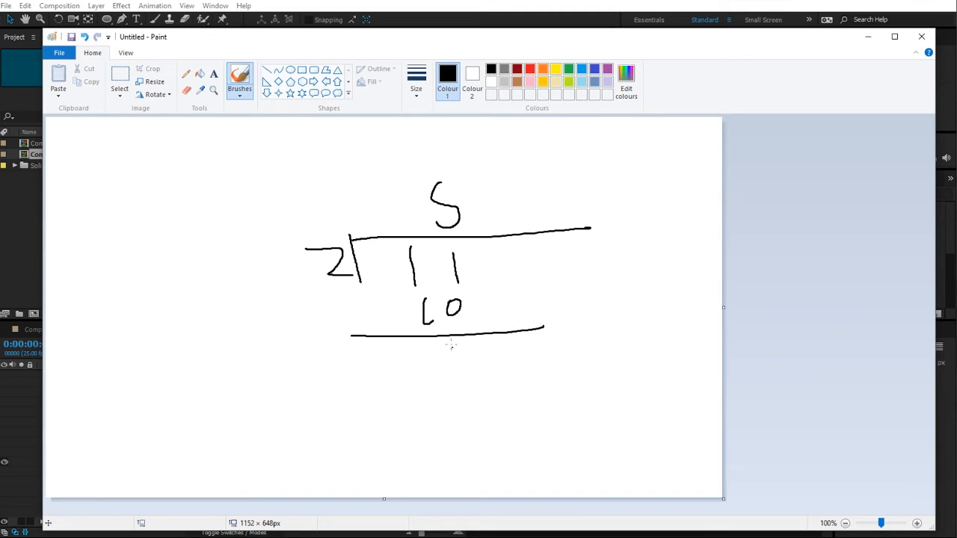
left_click_drag(451, 344, 460, 378)
mouse_move(480, 345)
left_mouse_down()
mouse_move(471, 384)
mouse_move(469, 352)
left_mouse_up()
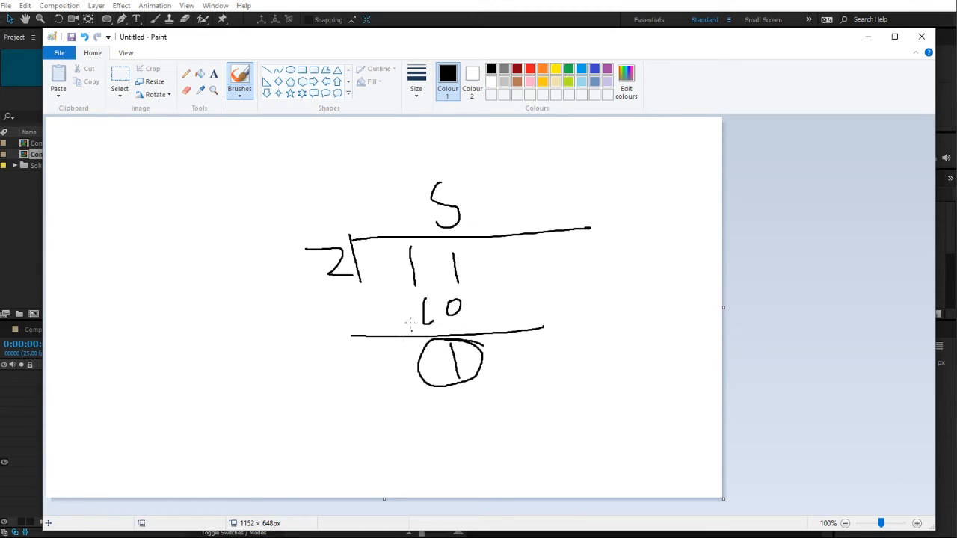
left_click(371, 6)
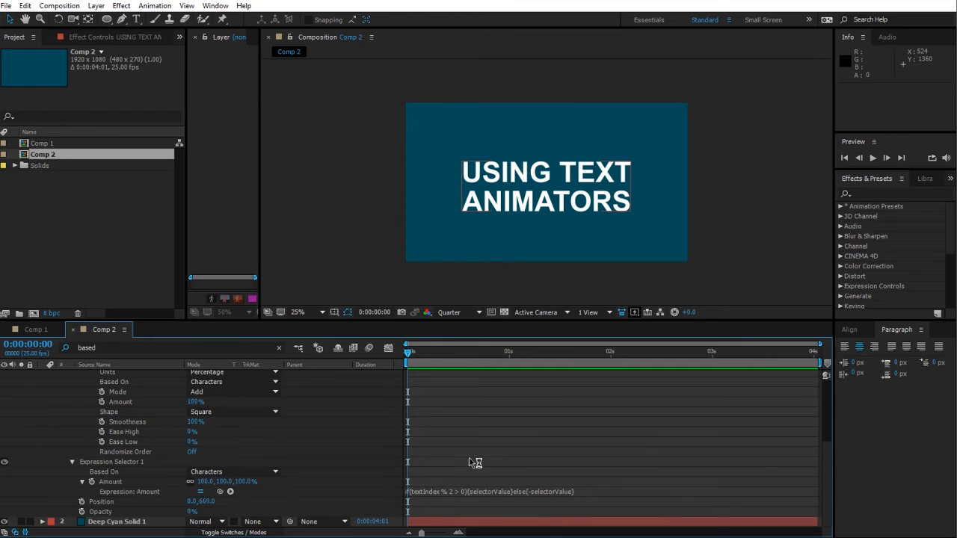
Step: Set the Range Selector's Start to 0% and its Shape to Ramp Up
scroll(274, 463, "up", 5)
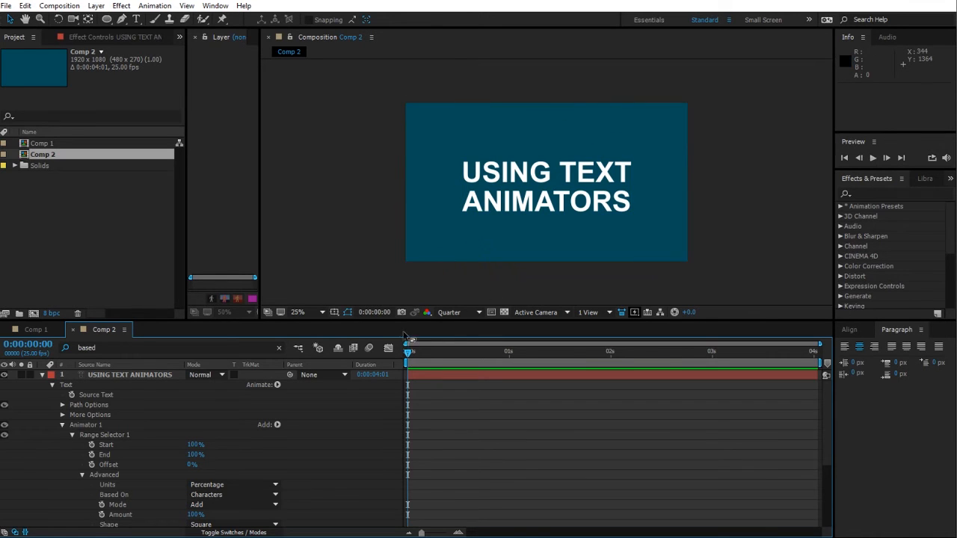
left_click_drag(194, 445, 113, 449)
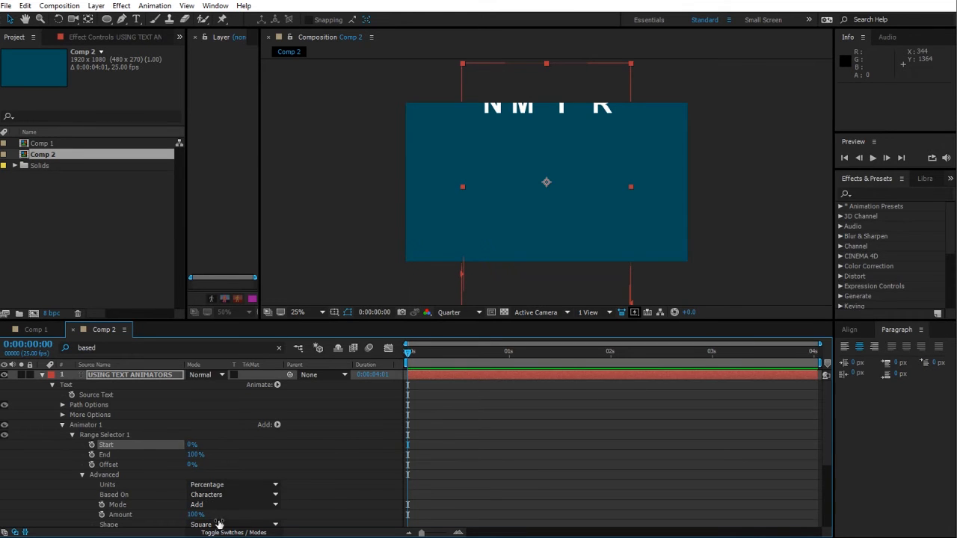
left_click(216, 524)
left_click(199, 461)
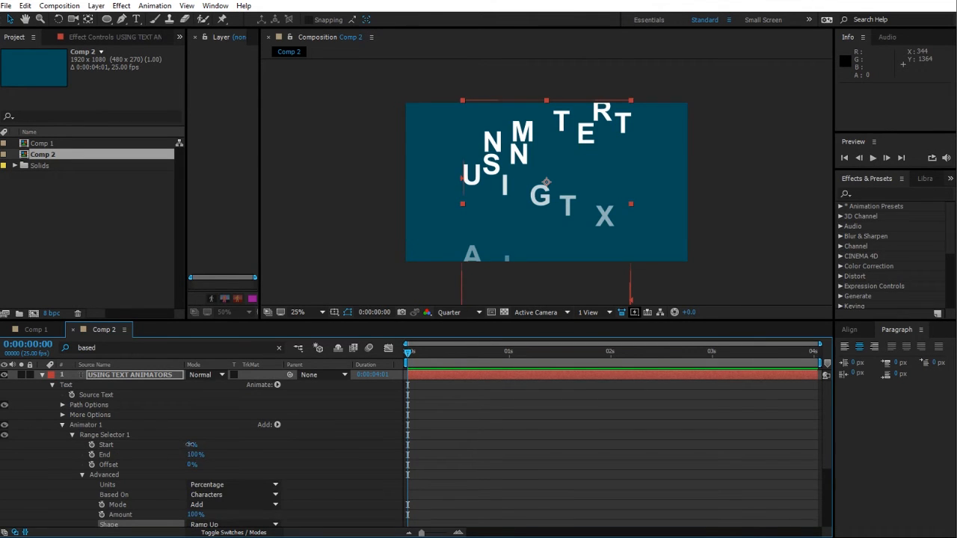
Step: Set the Range Selector's Offset to 100%
left_click_drag(192, 445, 128, 460)
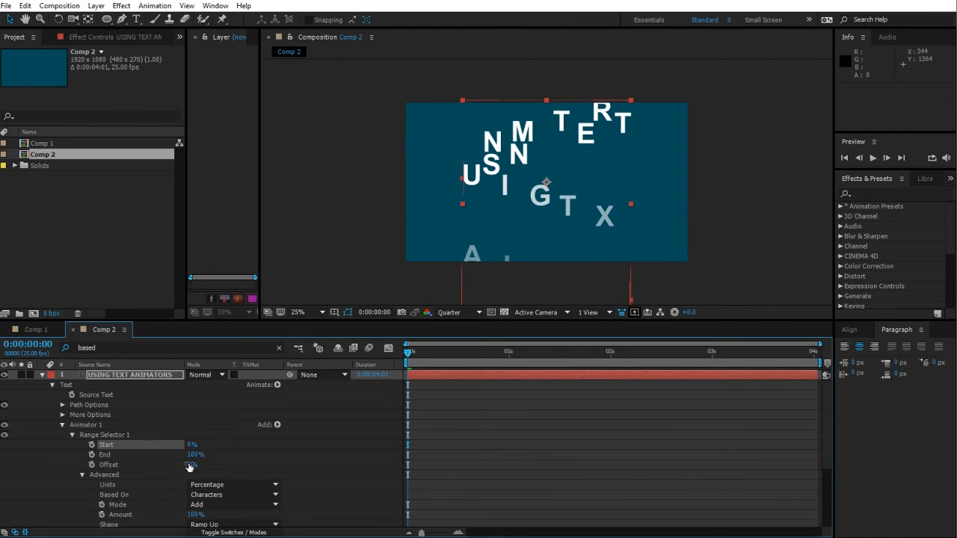
left_click_drag(192, 464, 267, 470)
scroll(325, 465, "down", 2)
scroll(326, 464, "up", 2)
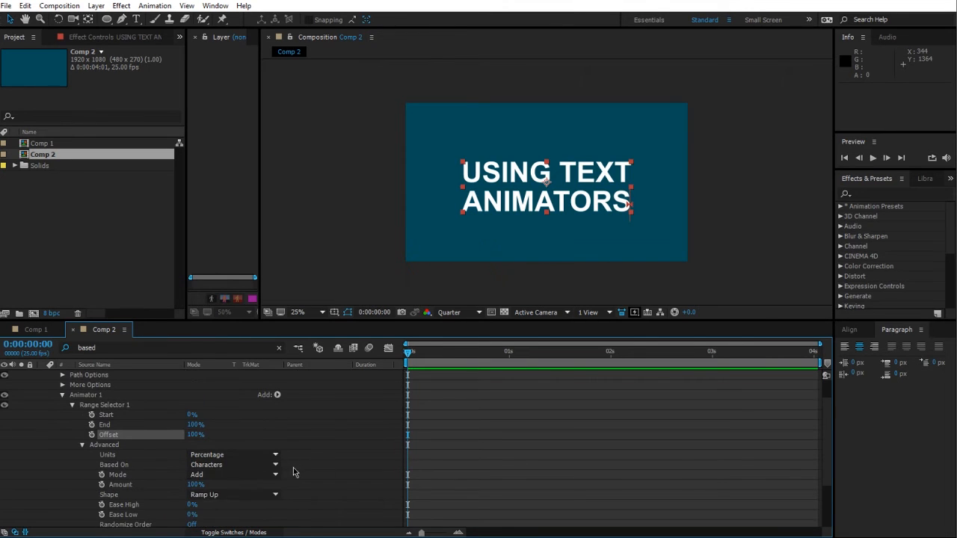
Step: Set the Range Selector's Based On to Words and scrub its Offset to 62%
left_click(228, 465)
left_click(224, 502)
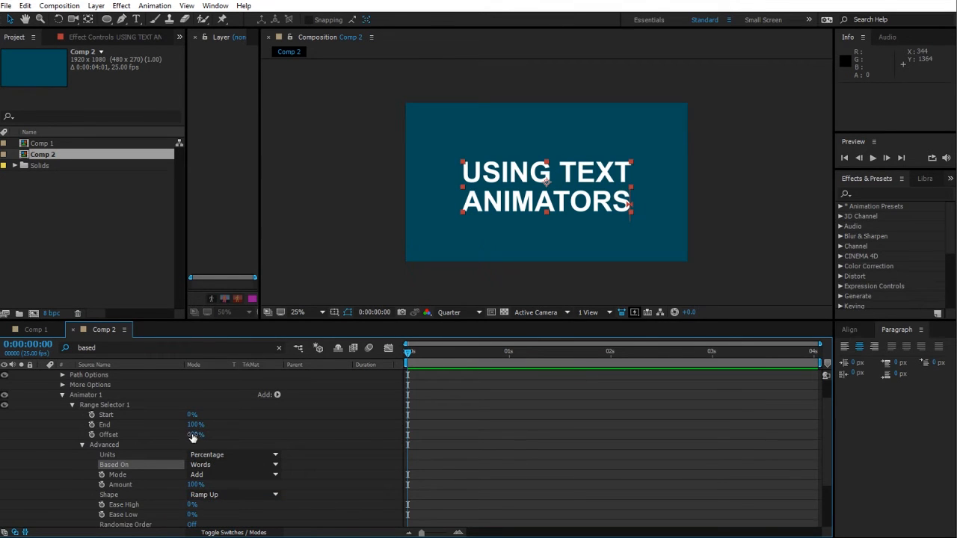
left_click_drag(195, 434, 171, 434)
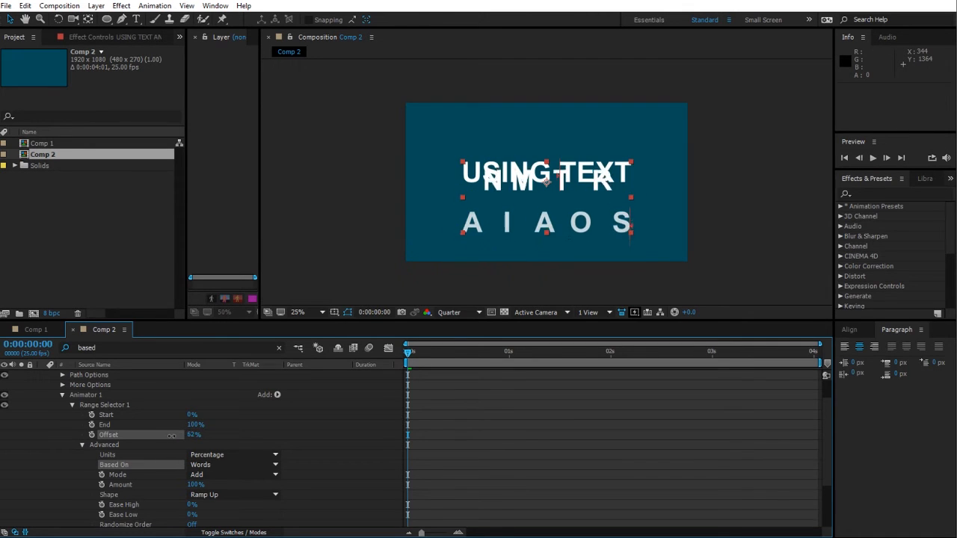
scroll(297, 449, "down", 4)
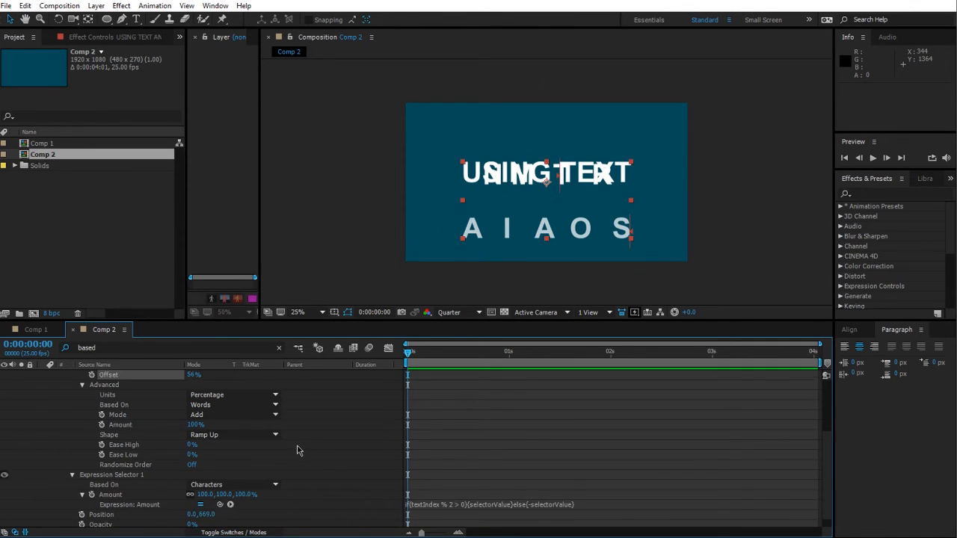
Step: Set the Expression Selector's Based On to Words
left_click(232, 472)
left_click(224, 510)
scroll(315, 469, "up", 1)
scroll(315, 469, "up", 2)
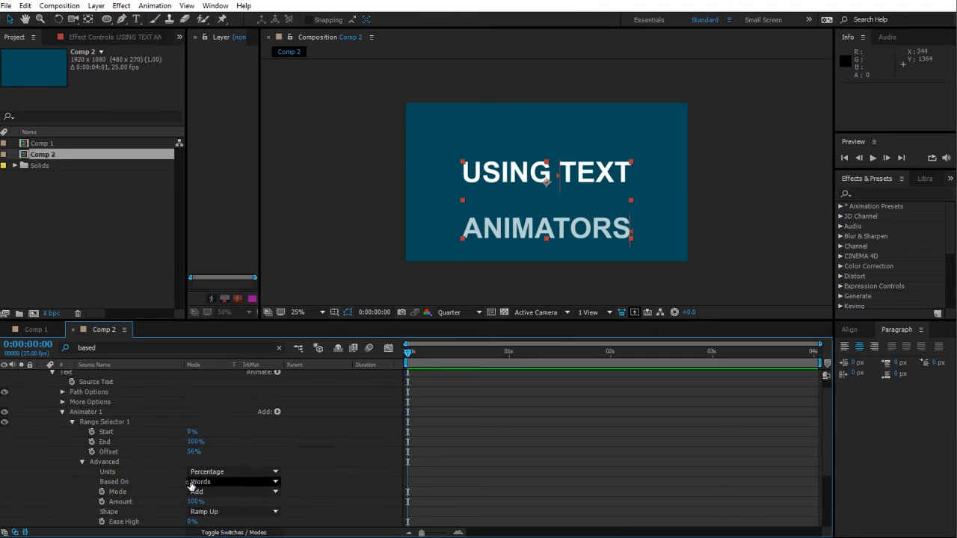
Step: Scrub the Range Selector's Offset back to 100%
left_click_drag(192, 452, 226, 457)
scroll(352, 469, "down", 3)
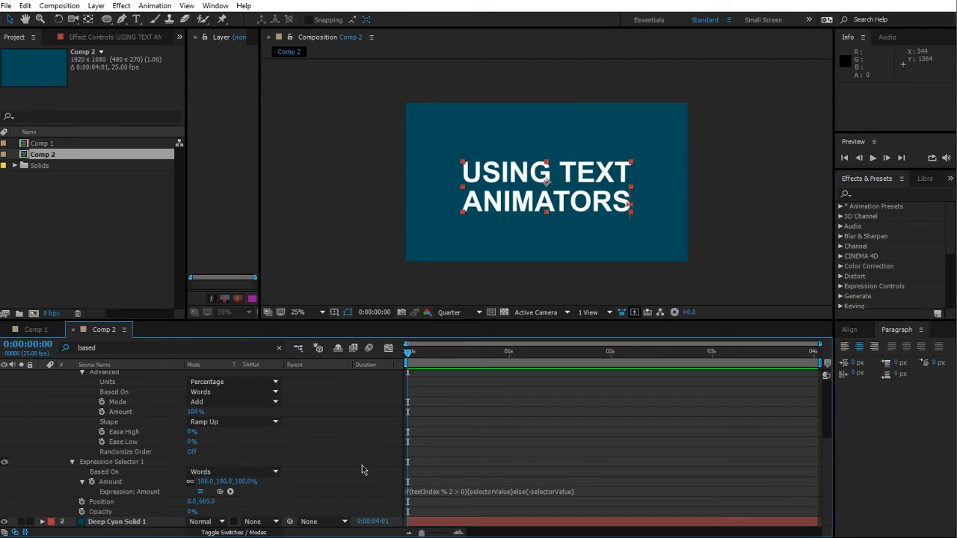
left_click(101, 513)
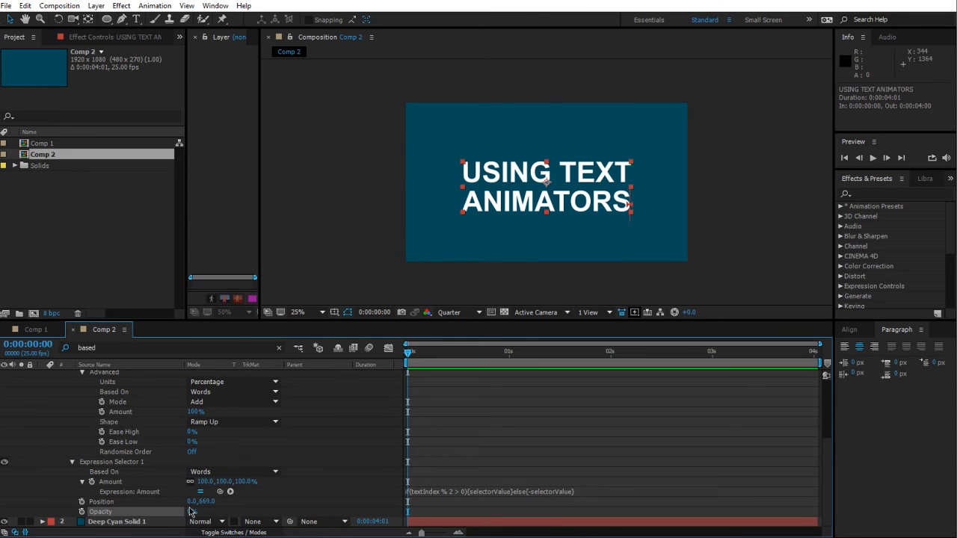
scroll(282, 507, "up", 3)
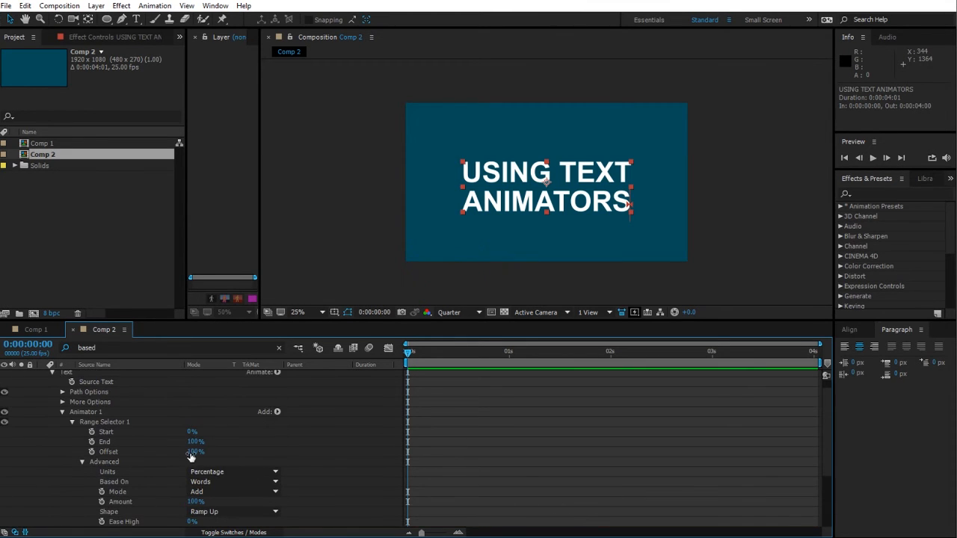
left_click_drag(192, 453, 141, 462)
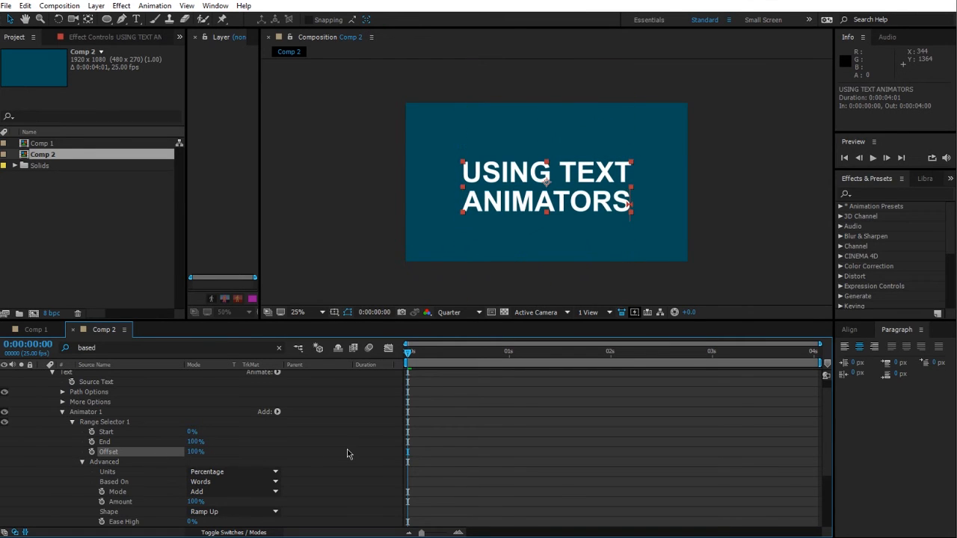
scroll(348, 451, "down", 3)
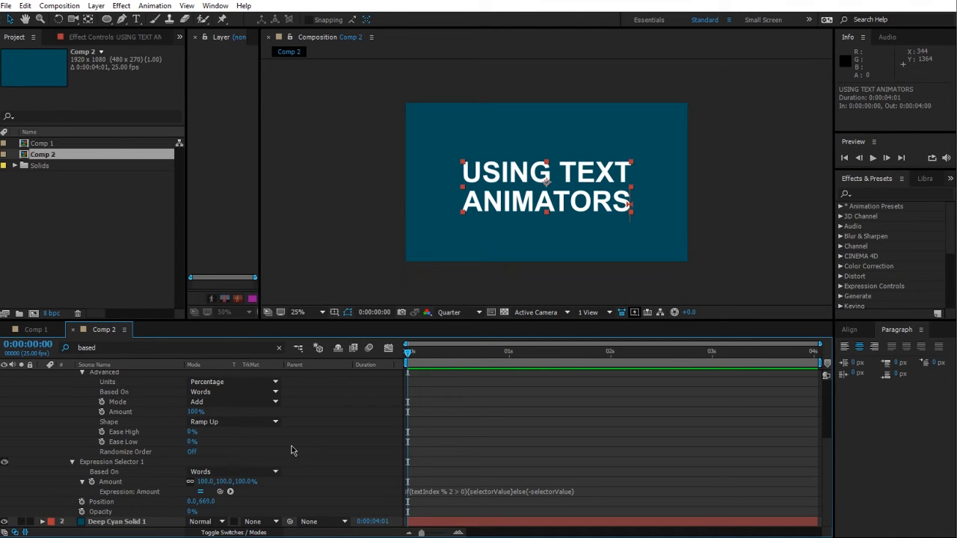
scroll(293, 449, "up", 3)
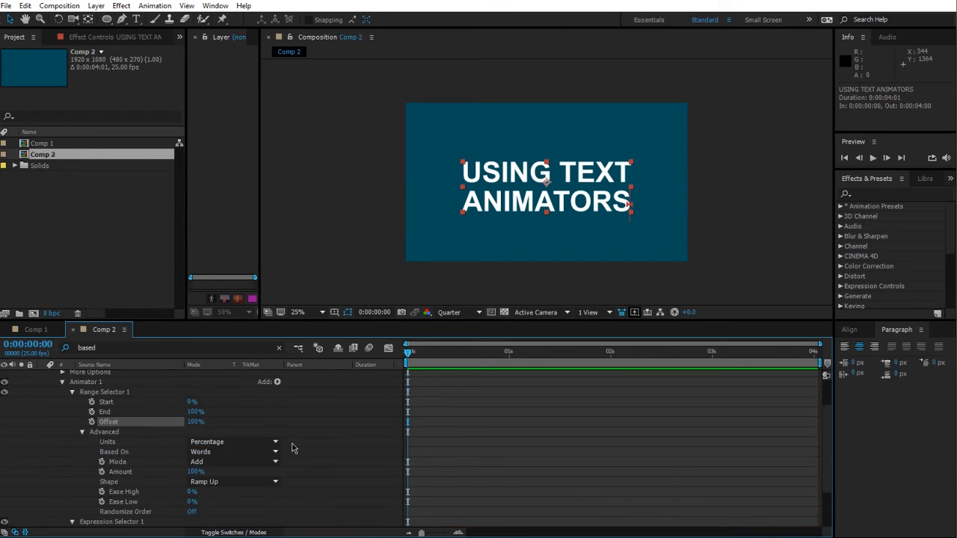
Step: Delete the Expression Selector and undo the deletion
left_click(62, 413)
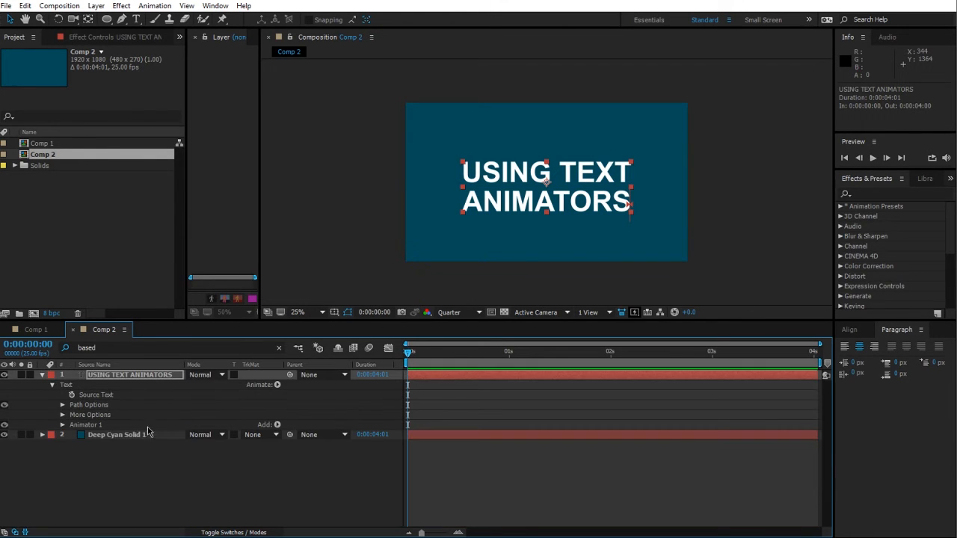
left_click(63, 424)
scroll(144, 460, "down", 3)
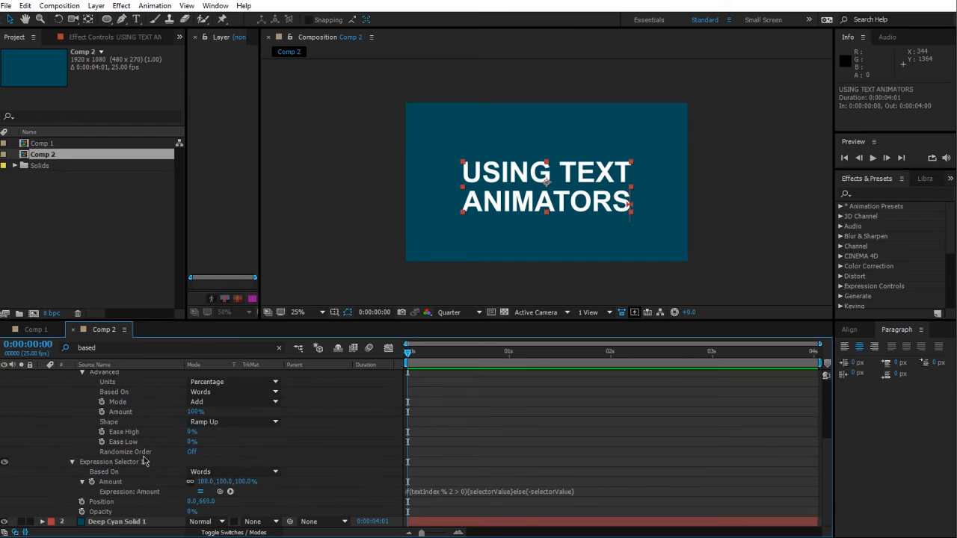
left_click(136, 464)
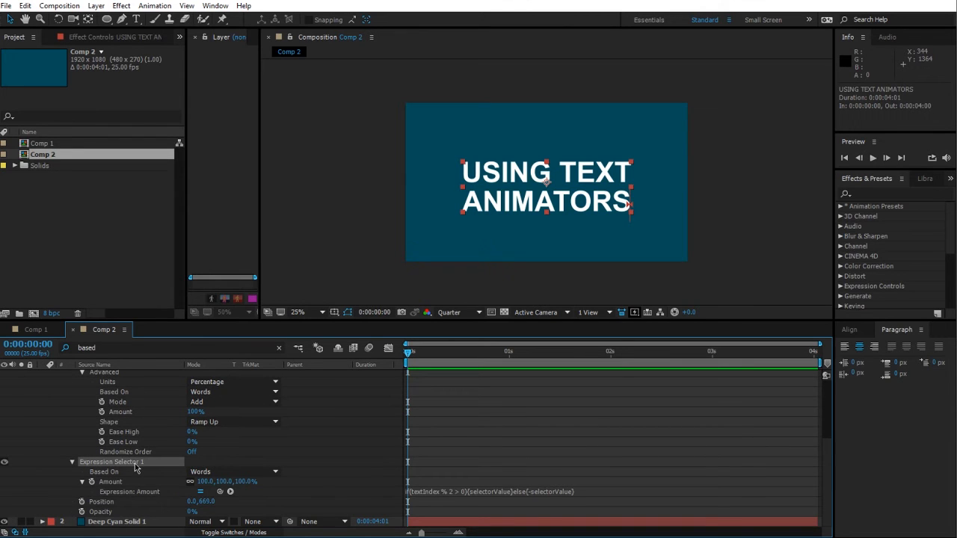
key("Delete")
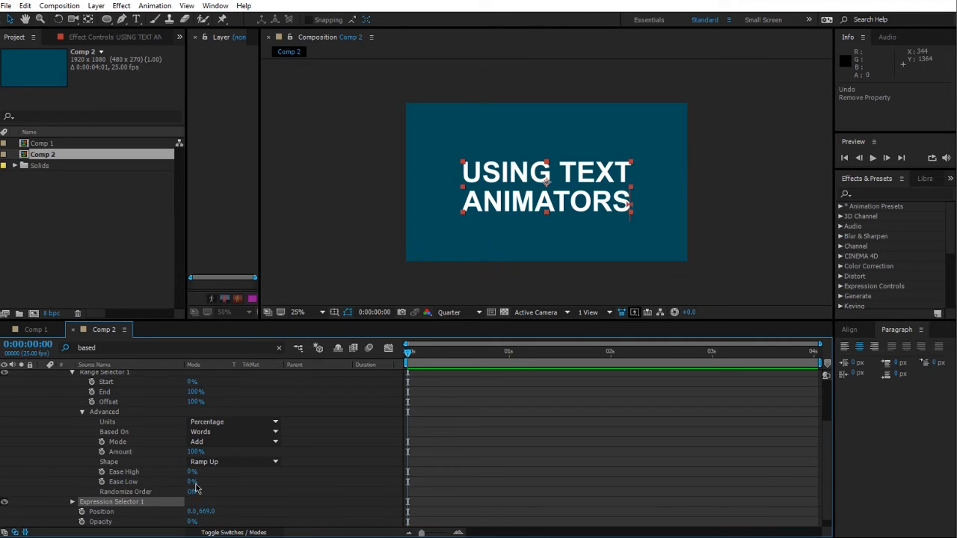
key("ctrl+z")
left_click(71, 493)
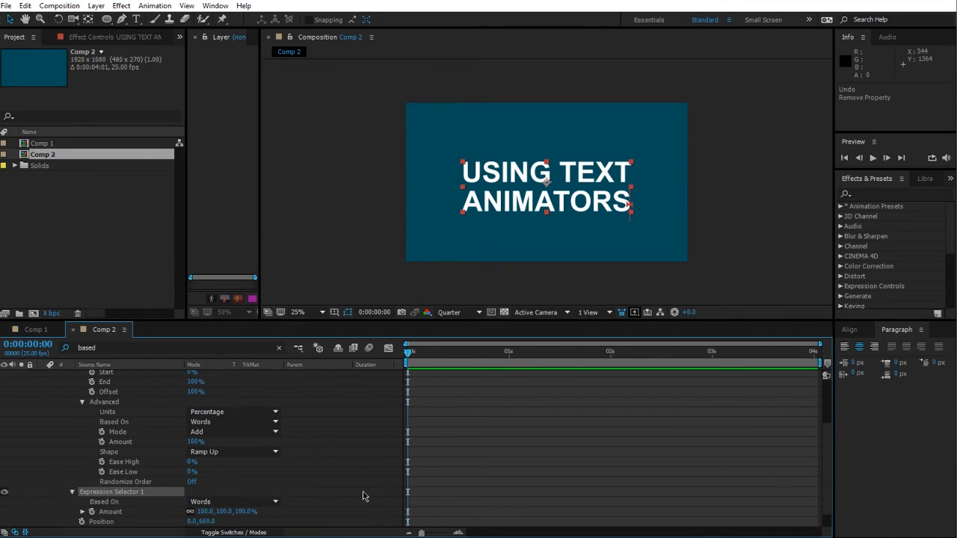
Step: Review the Expression Selector's Amount expression and collapse the Animator 1 properties
scroll(322, 497, "down", 1)
left_click(82, 491)
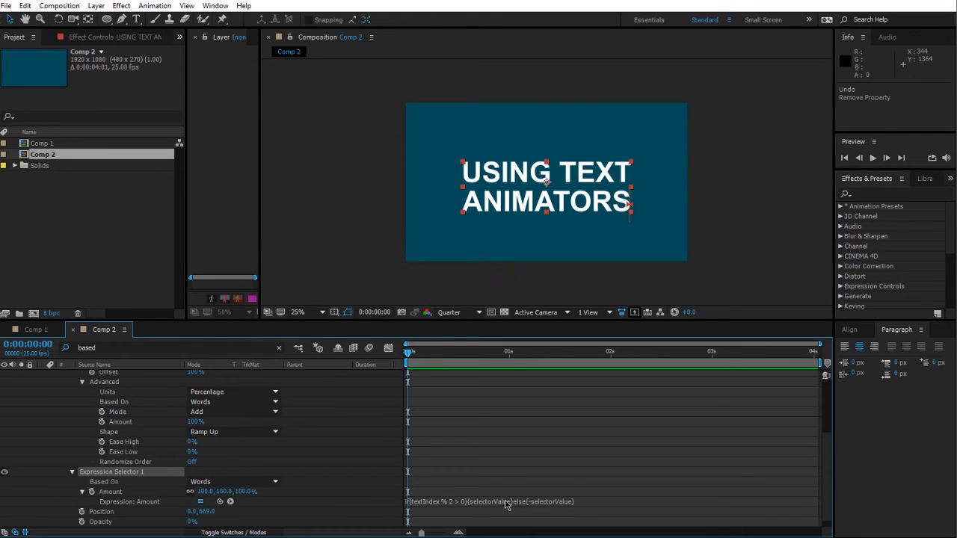
left_click(320, 490)
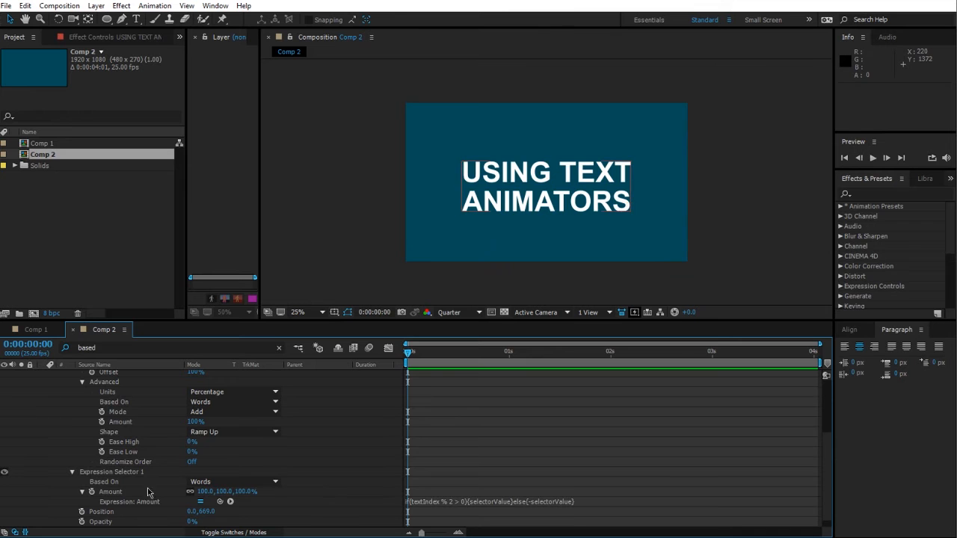
left_click(73, 473)
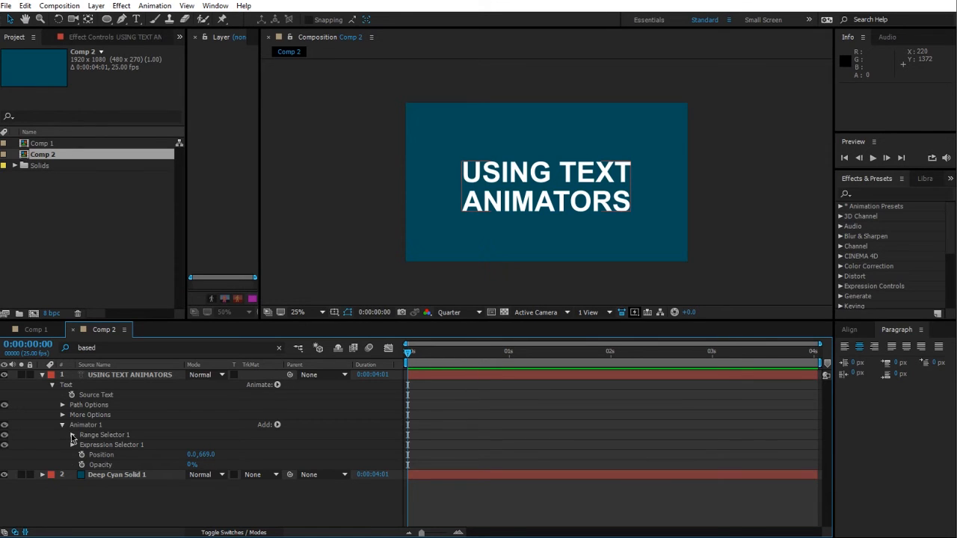
left_click(63, 426)
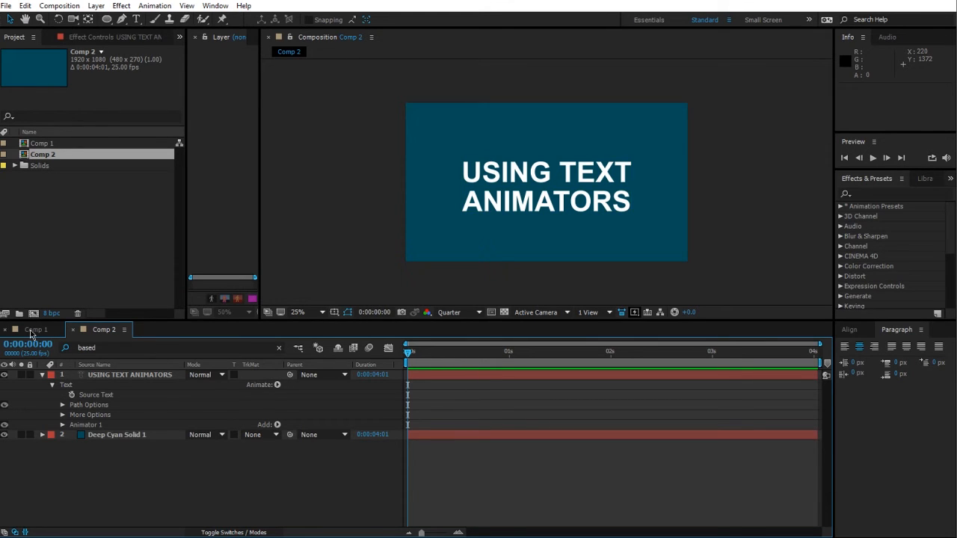
Step: Delete Animator 1 from the USING TEXT ANIMATORS text layer
left_click(94, 375)
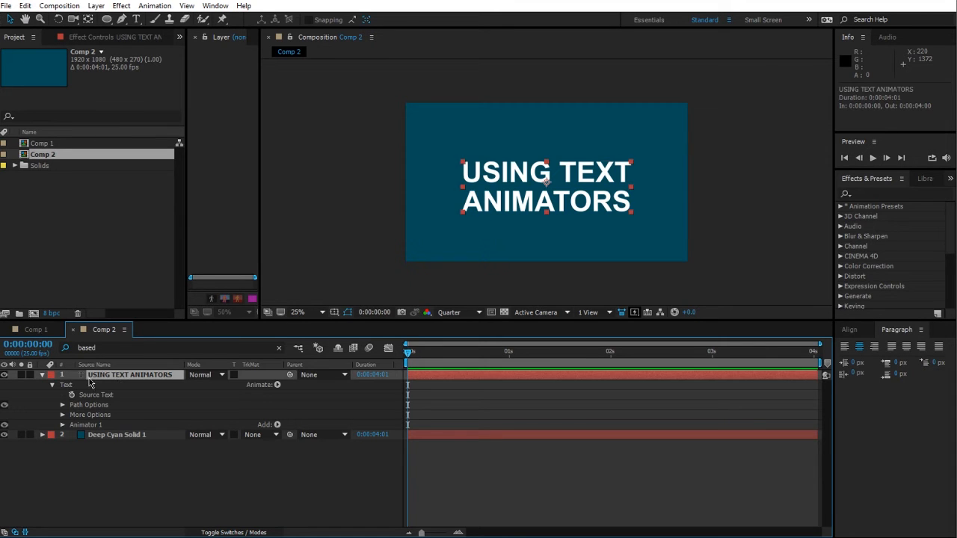
left_click(62, 404)
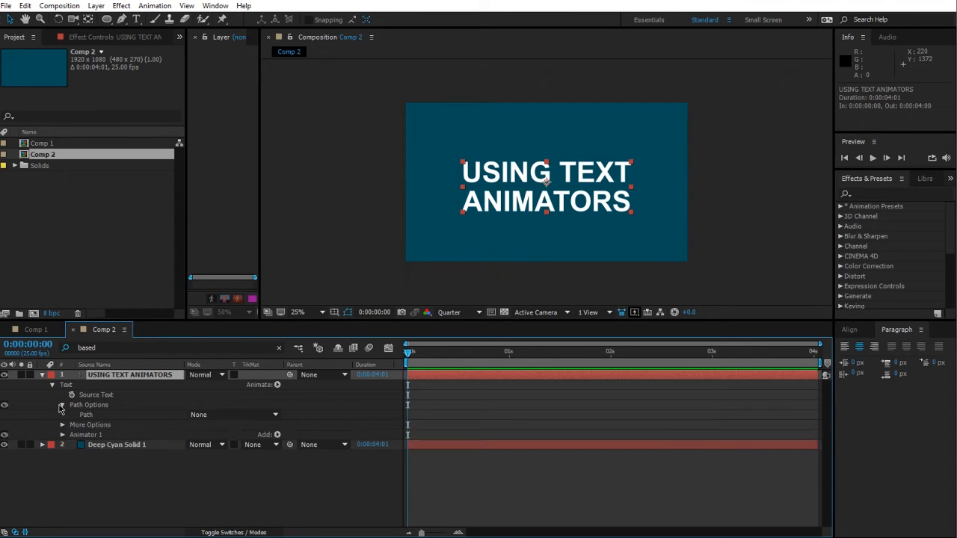
left_click(62, 406)
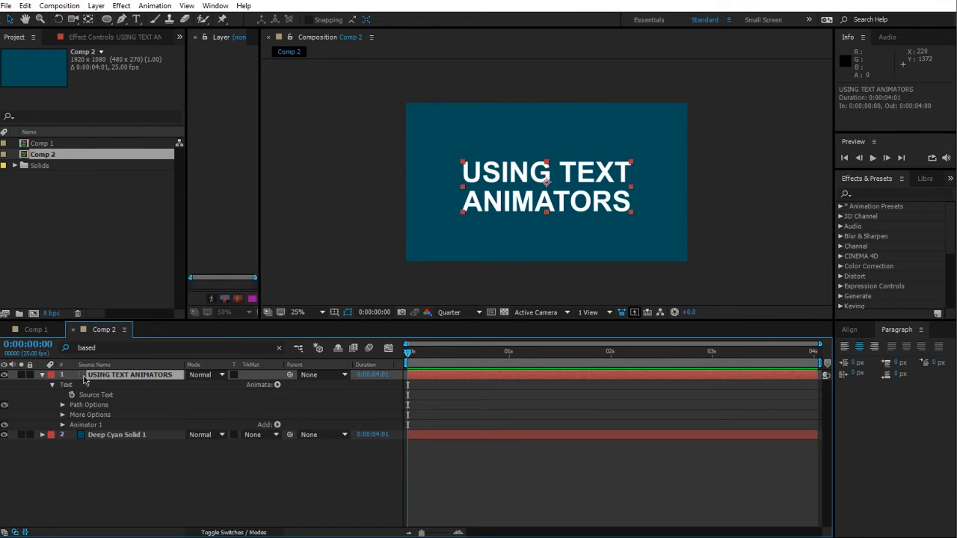
left_click(372, 462)
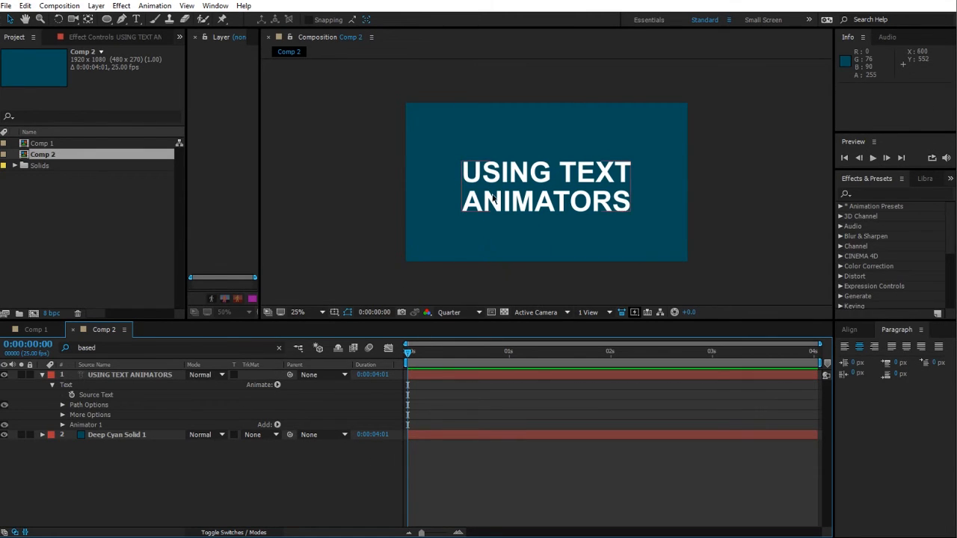
left_click(124, 377)
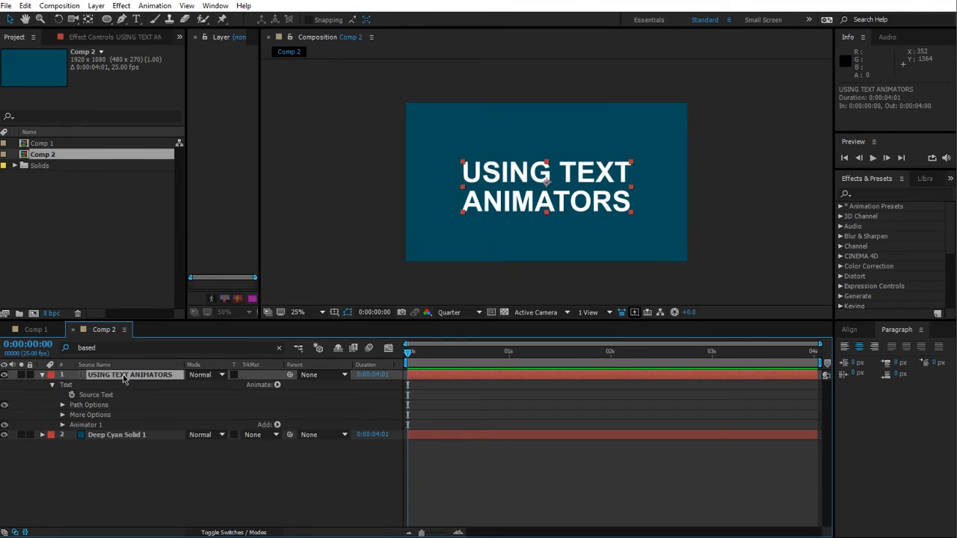
left_click(277, 385)
left_click(108, 427)
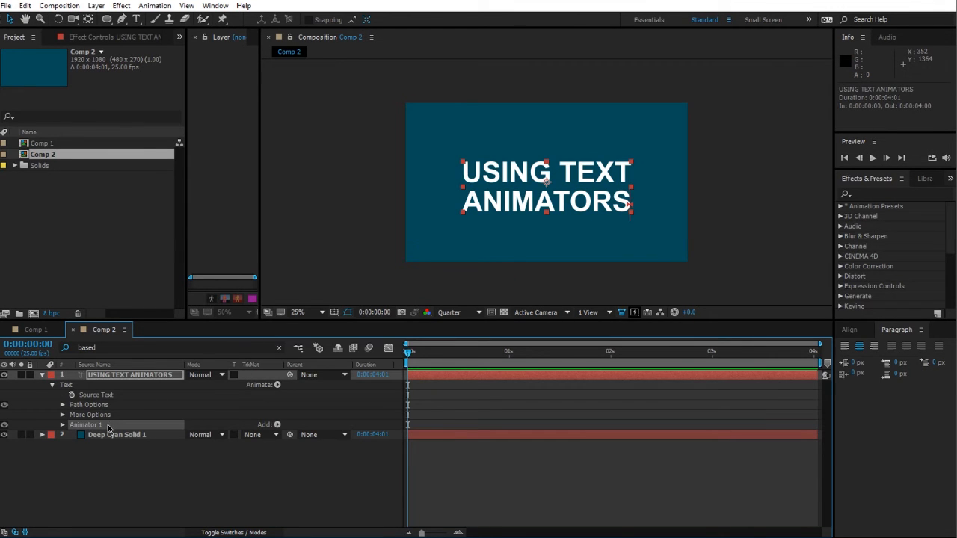
key("Delete")
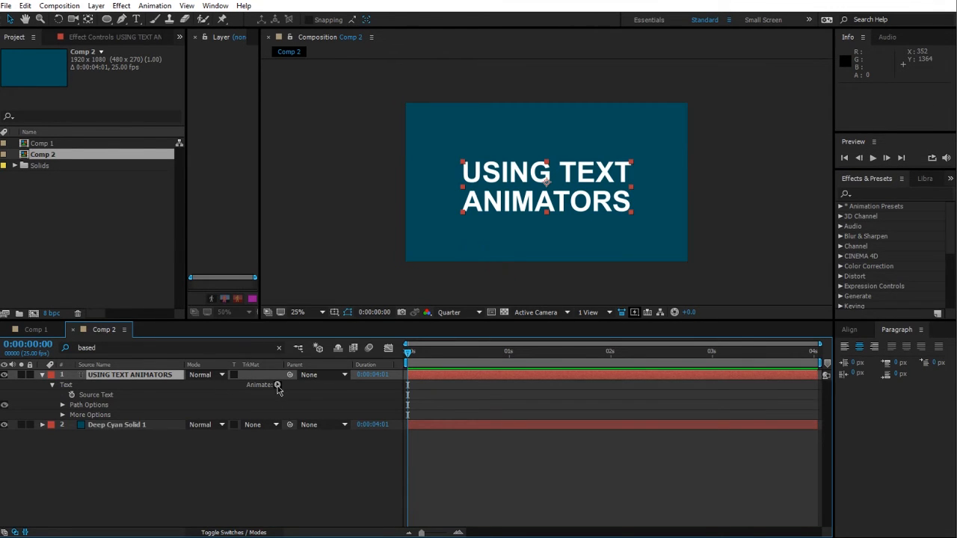
Step: Add a Position animator to the text and enable per-character 3D
left_click(277, 385)
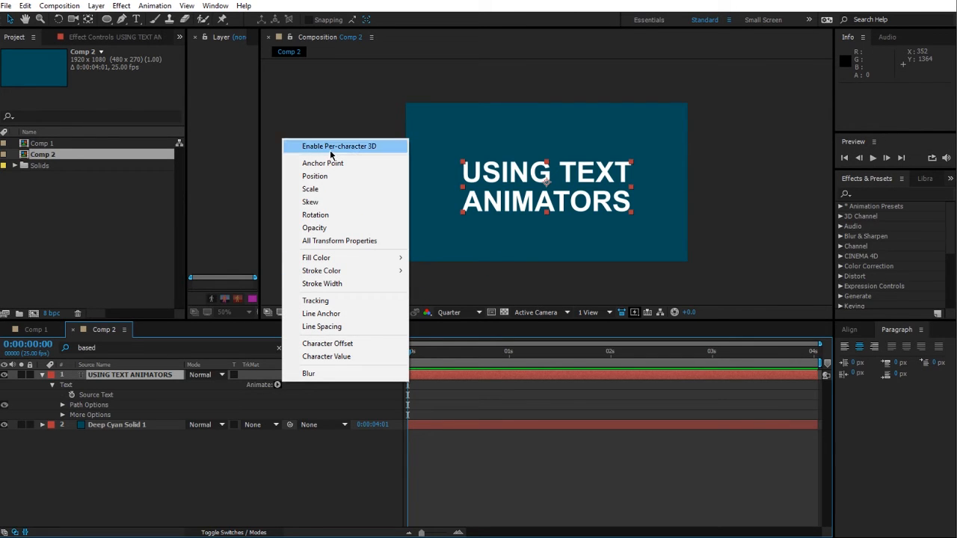
left_click(321, 177)
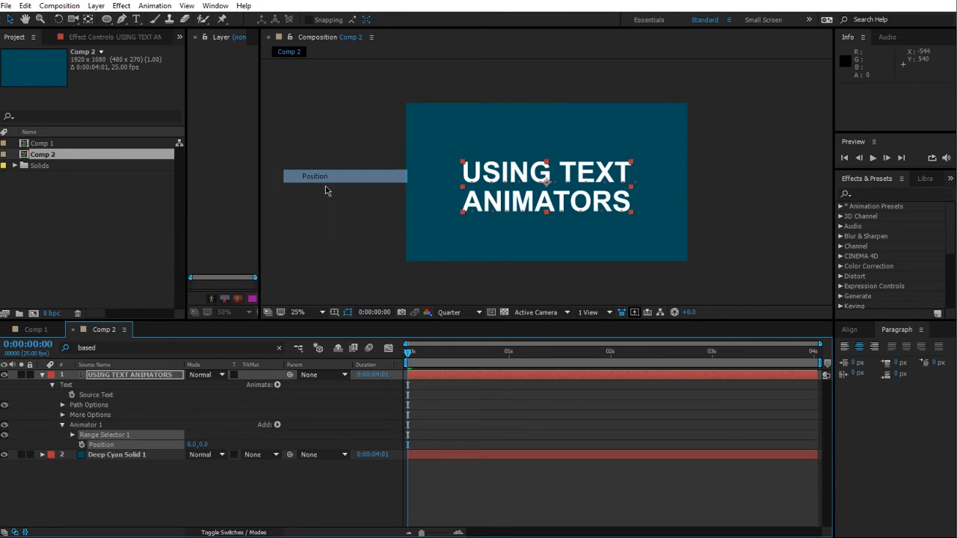
left_click(277, 386)
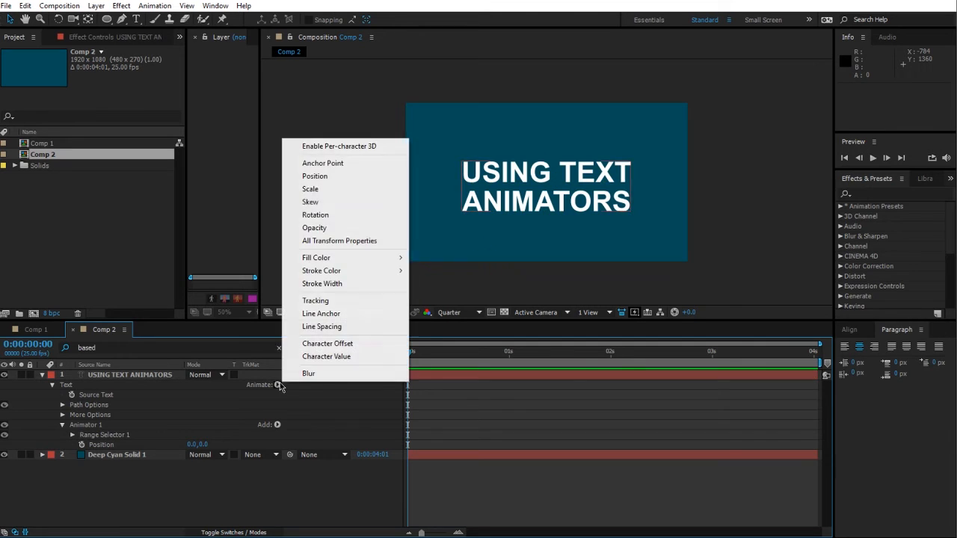
left_click(331, 147)
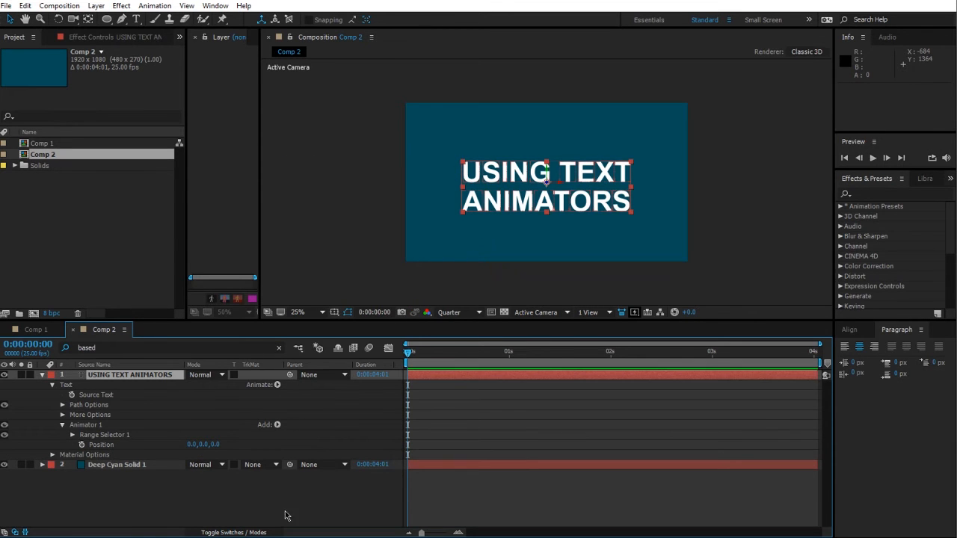
Step: Set the animator's Position Z value to -2840
key("F4")
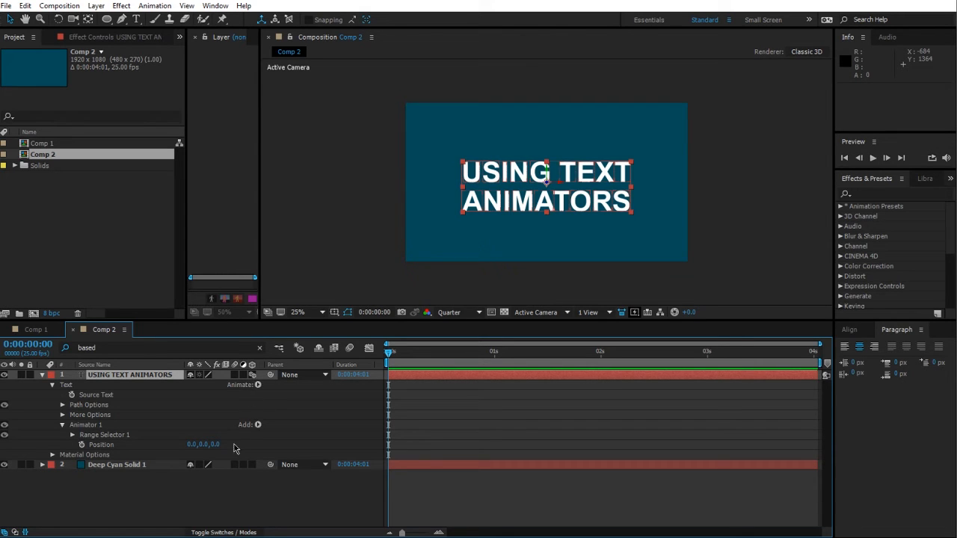
left_click_drag(218, 447, 87, 471)
left_click(272, 447)
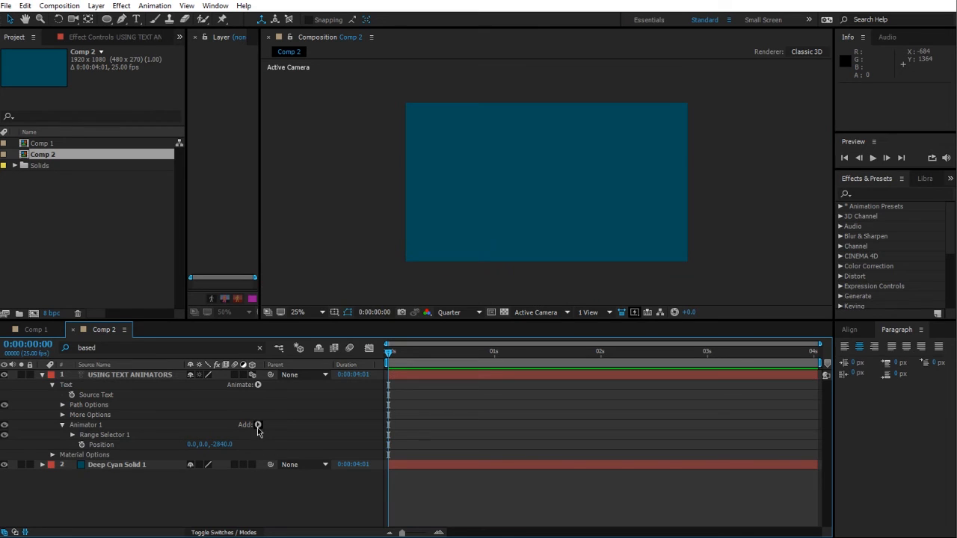
Step: Add a Rotation property to Animator 1 and set Y Rotation to 2 revolutions
left_click(257, 426)
mouse_move(288, 429)
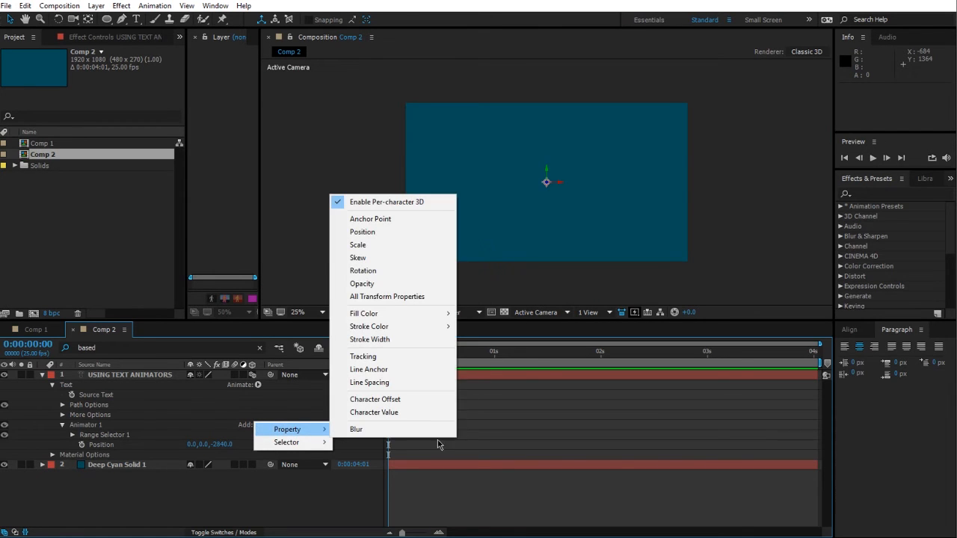
left_click(421, 271)
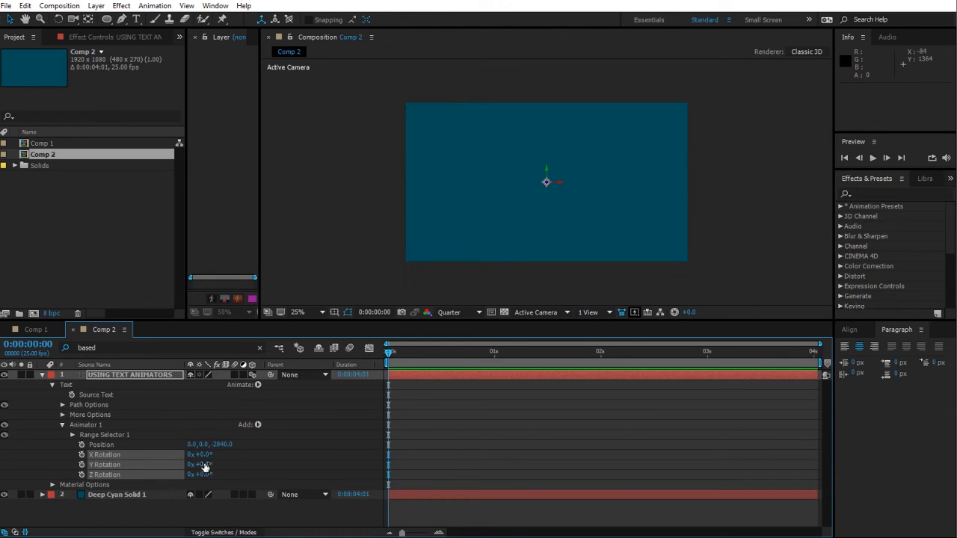
left_click(269, 465)
left_click(294, 444)
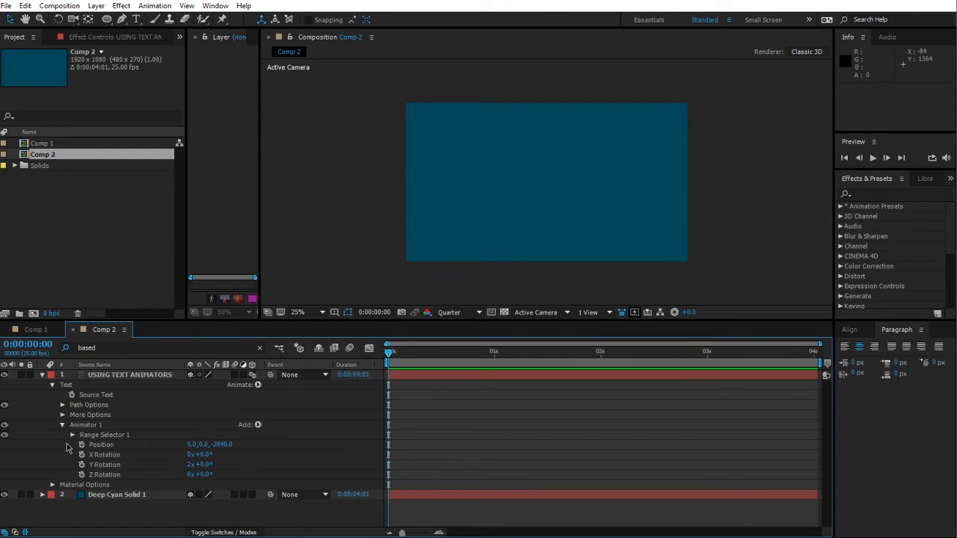
Step: Set Range Selector 1's advanced Shape to Ramp Up
left_click(63, 424)
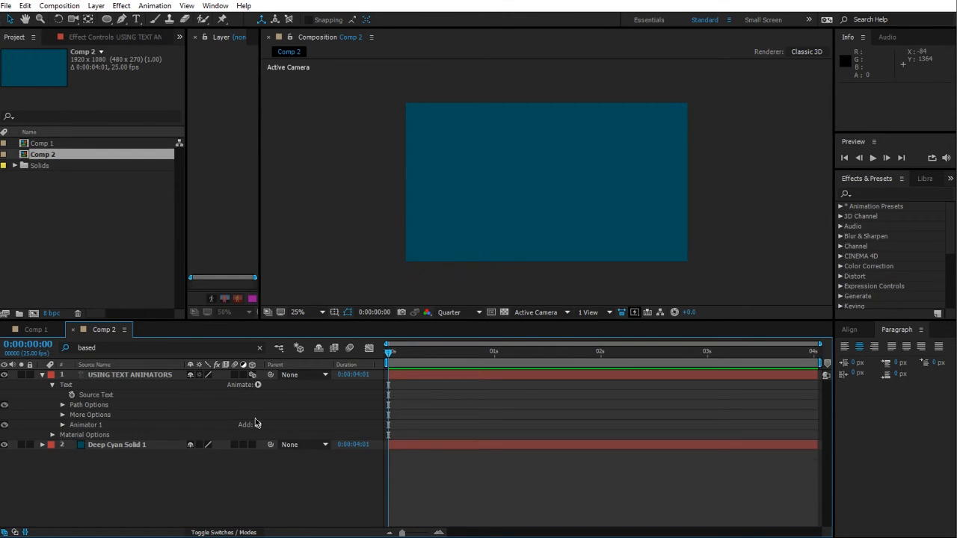
left_click(62, 425)
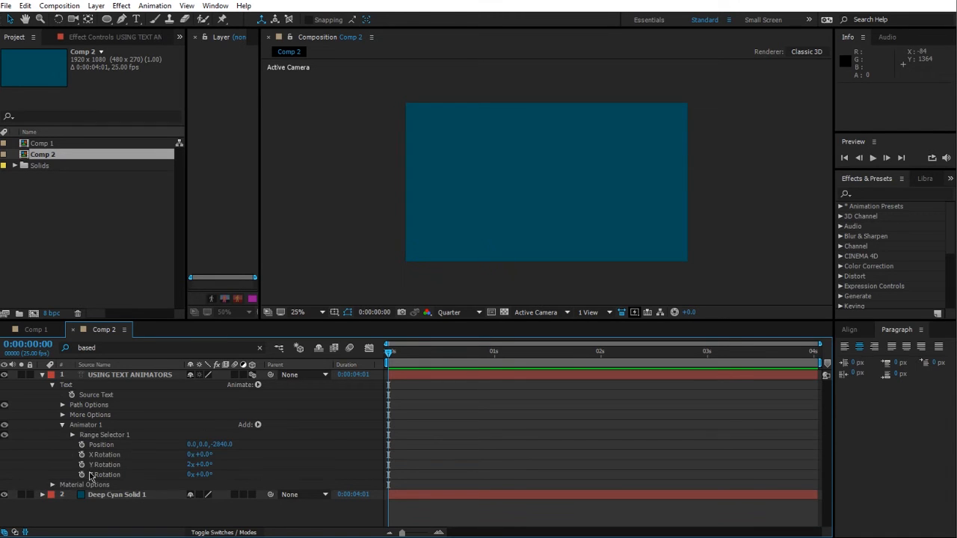
left_click(72, 435)
left_click(83, 476)
scroll(247, 448, "down", 3)
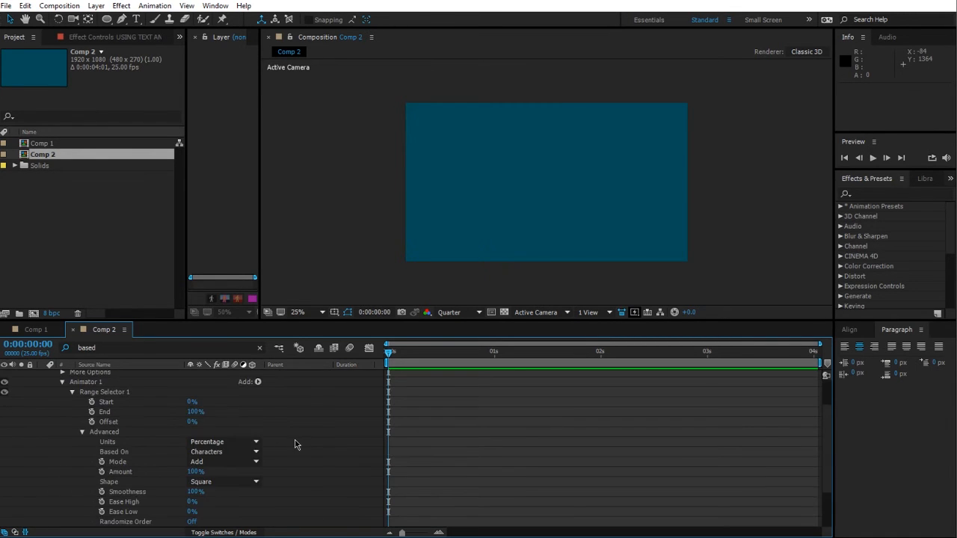
left_click(217, 422)
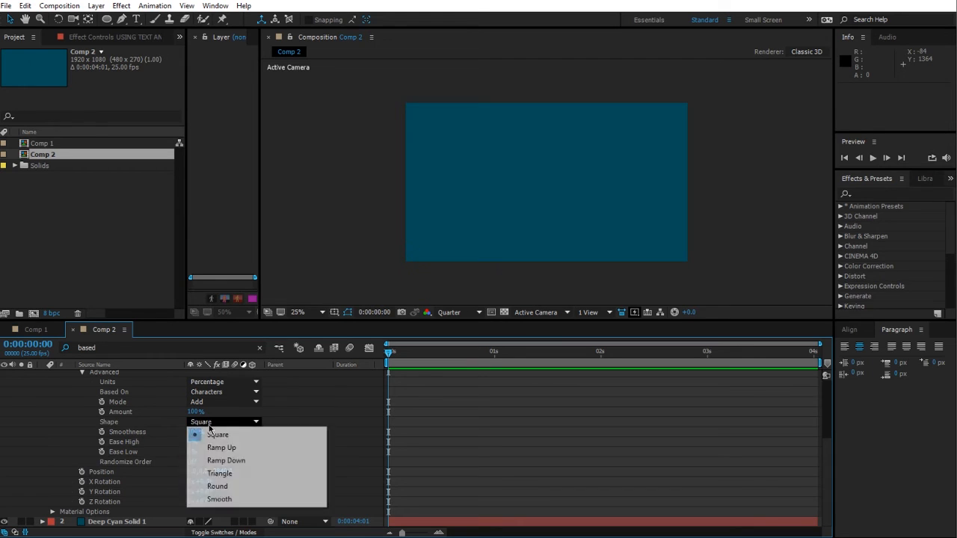
left_click(216, 447)
Step: Keyframe the Range Selector Offset at -100% at the start of the timeline
scroll(326, 464, "up", 3)
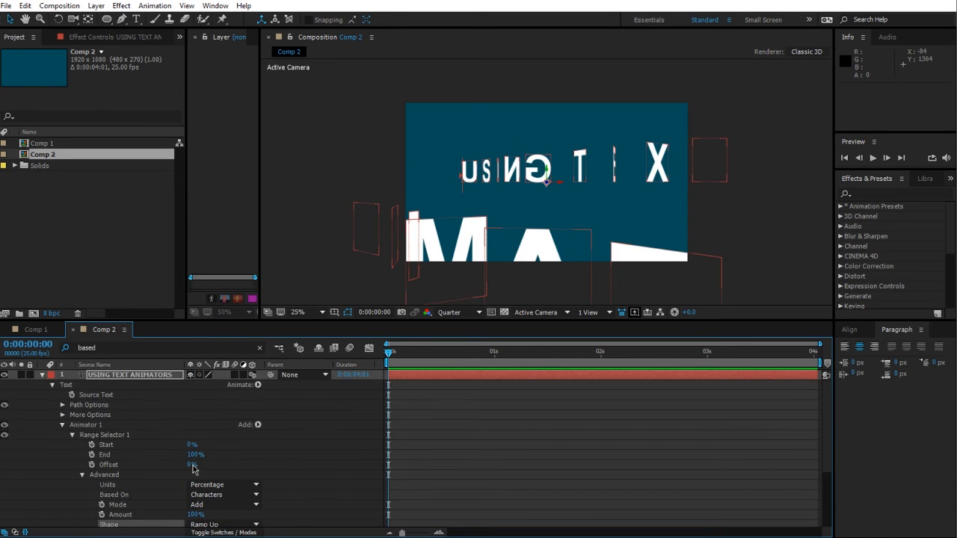
left_click_drag(193, 465, 72, 475)
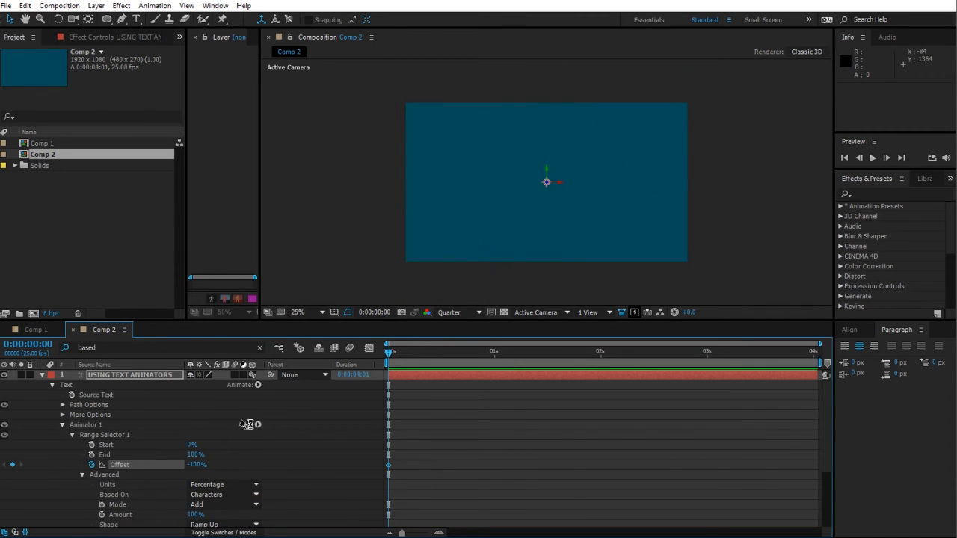
Step: Add a second Offset keyframe at 1 second and move it to 2 seconds
left_click_drag(397, 359, 471, 359)
left_click_drag(499, 390, 496, 390)
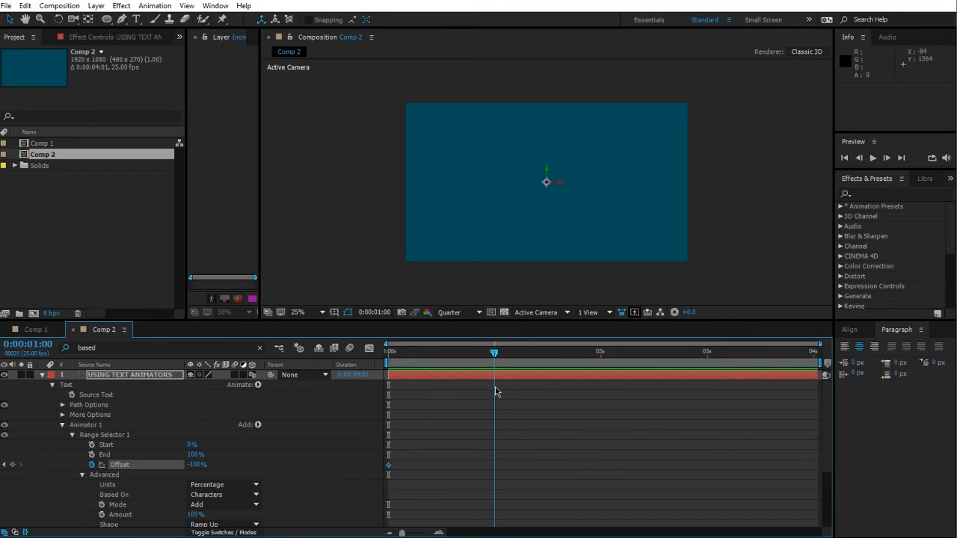
left_click_drag(191, 466, 341, 465)
left_click_drag(499, 473, 600, 473)
left_click_drag(495, 378, 588, 409)
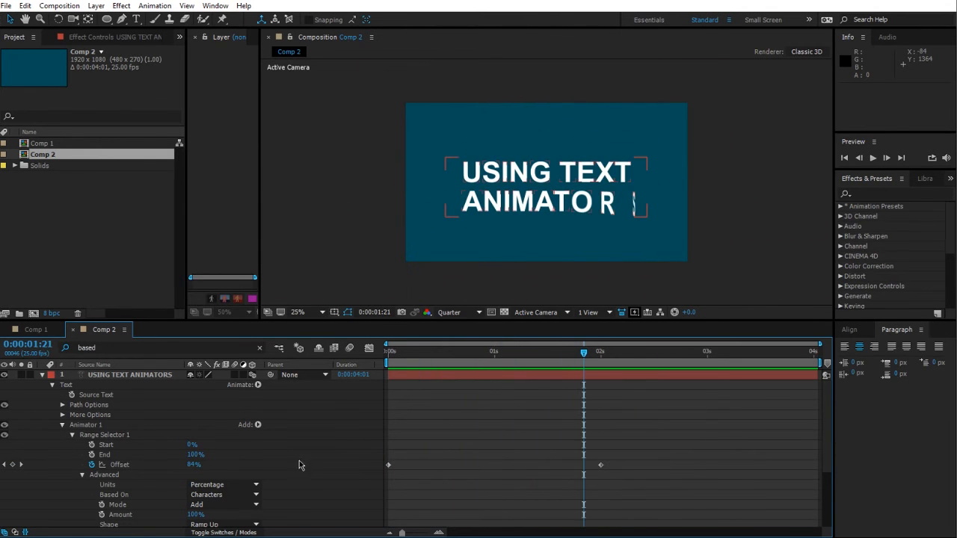
Step: Set the Range Selector's Ease Low to 100%
scroll(295, 463, "down", 2)
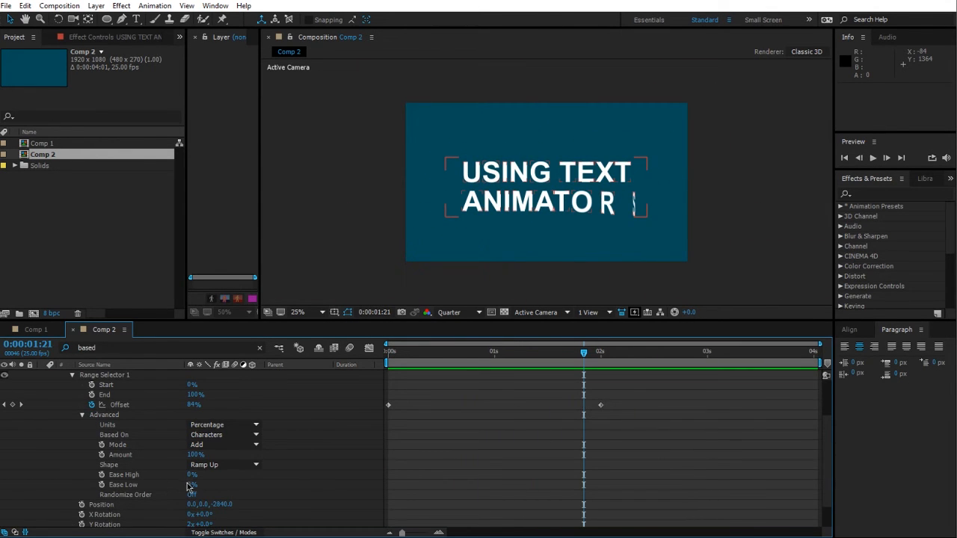
left_click_drag(188, 485, 246, 482)
left_click(473, 455)
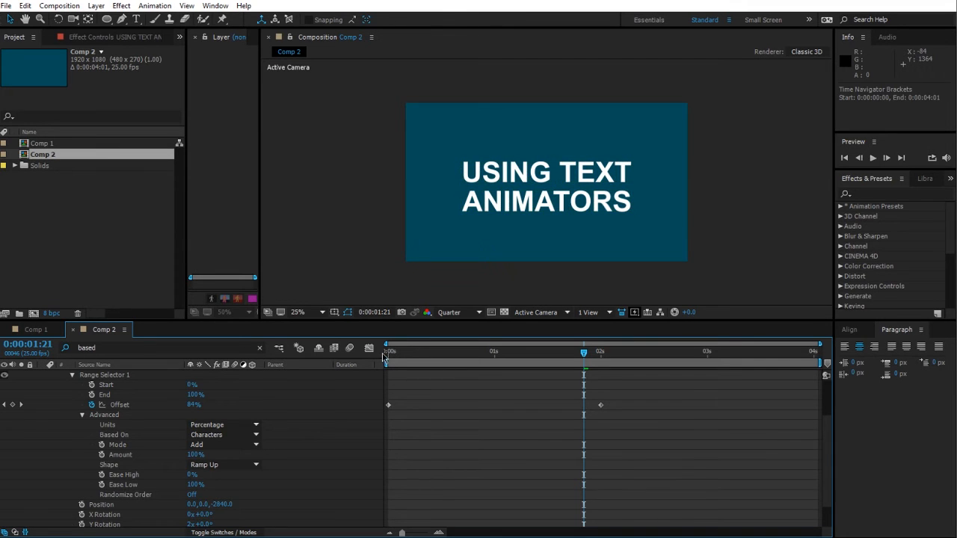
left_click_drag(387, 356, 474, 374)
Step: Enable motion blur for the text layer and the composition
scroll(253, 485, "up", 2)
left_click(235, 375)
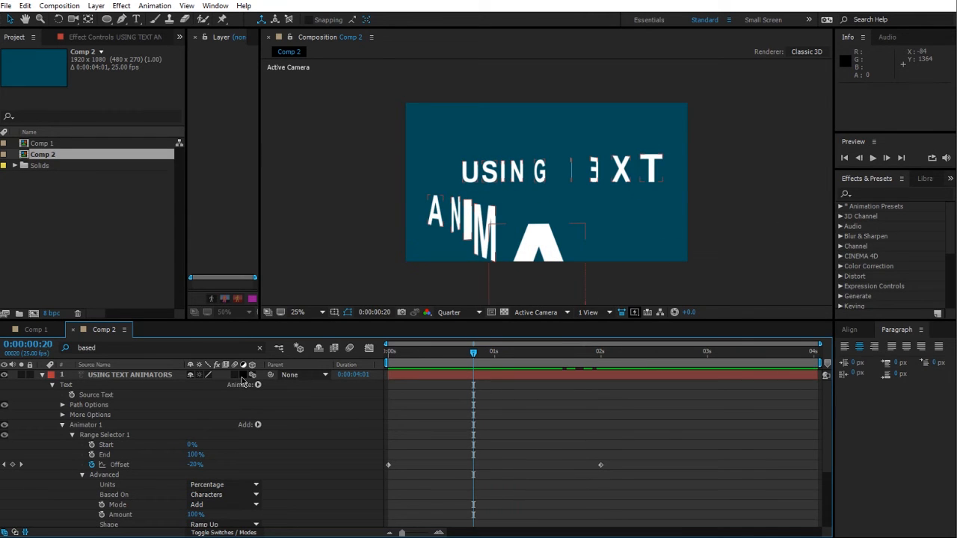
left_click(350, 349)
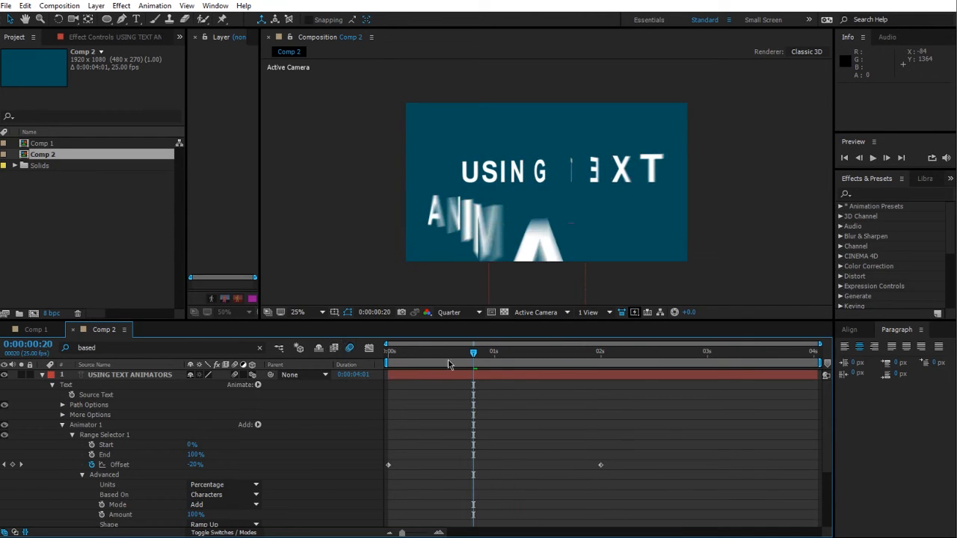
Step: Turn on Randomize Order in the Range Selector's advanced settings
left_click_drag(389, 353, 640, 376)
left_click_drag(524, 354, 455, 358)
scroll(270, 462, "down", 3)
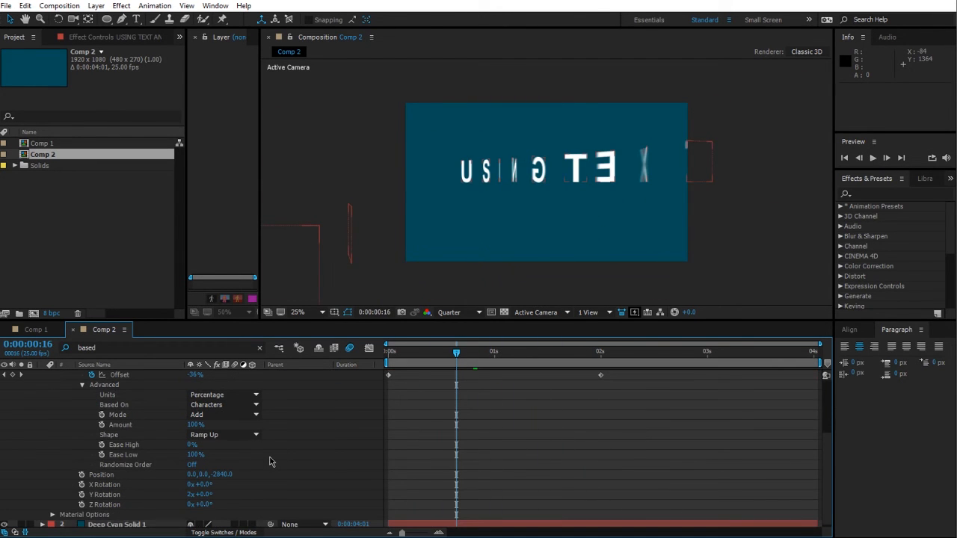
left_click(189, 465)
left_click_drag(422, 354, 575, 359)
scroll(268, 469, "up", 2)
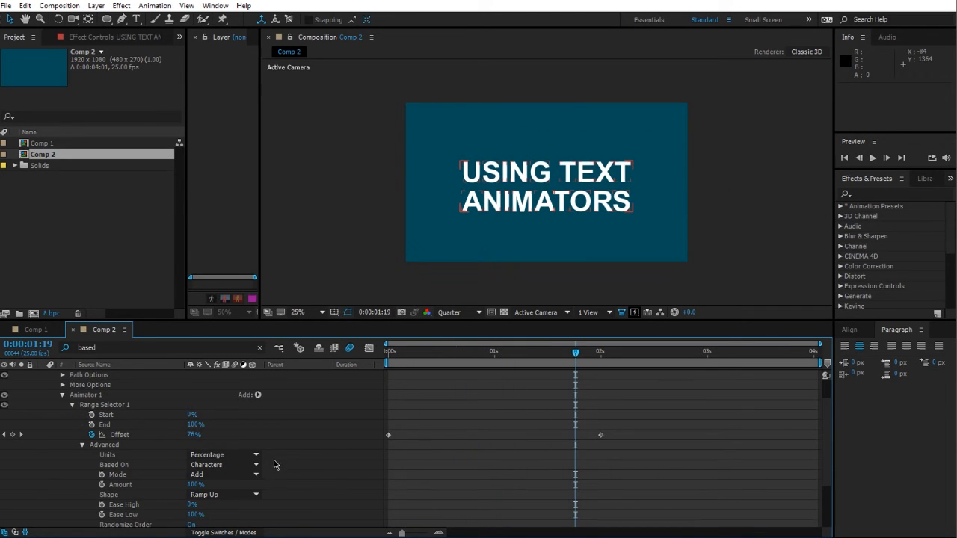
Step: Set the Range Selector's Based On option to Words
scroll(280, 454, "down", 1)
left_click(224, 435)
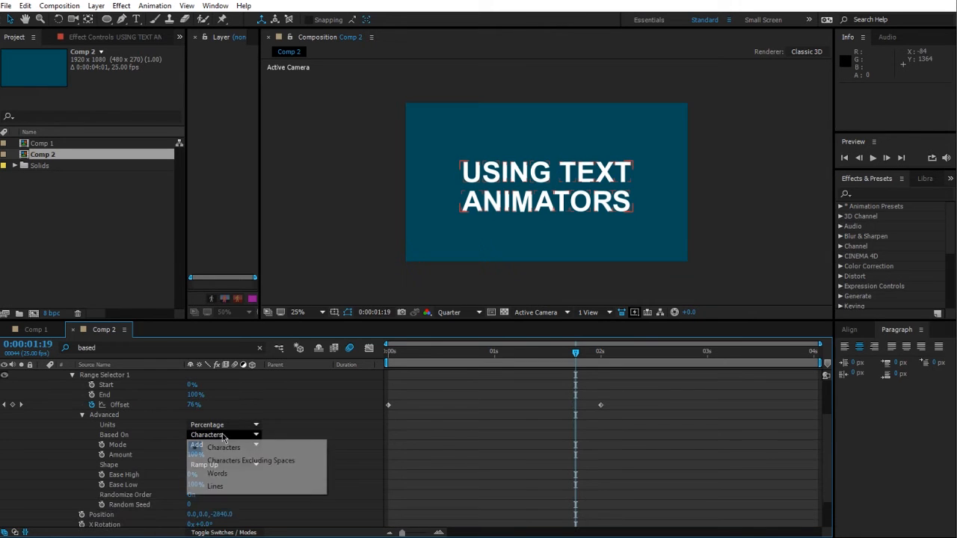
left_click(217, 473)
left_click_drag(391, 353, 478, 369)
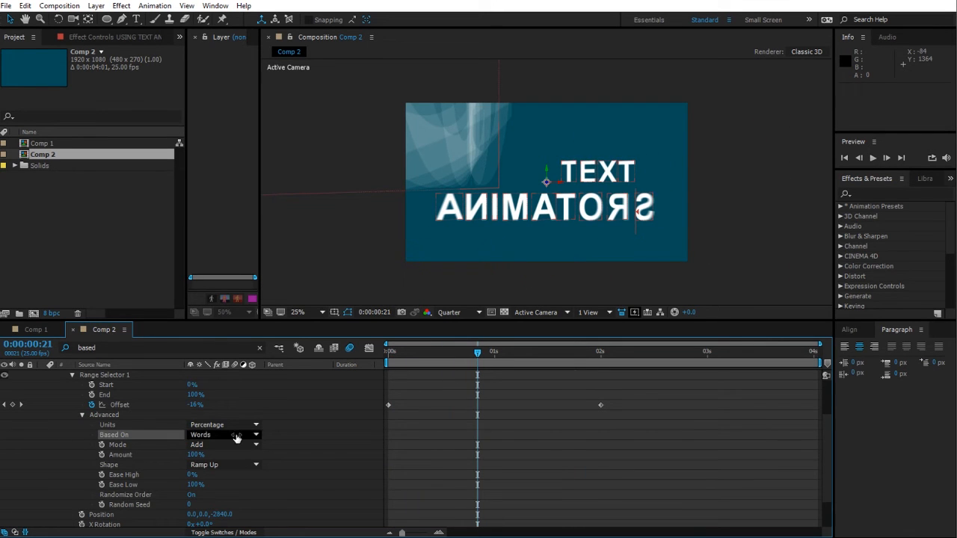
Step: Open the text layer's More Options to examine Anchor Point Grouping
scroll(300, 493, "up", 2)
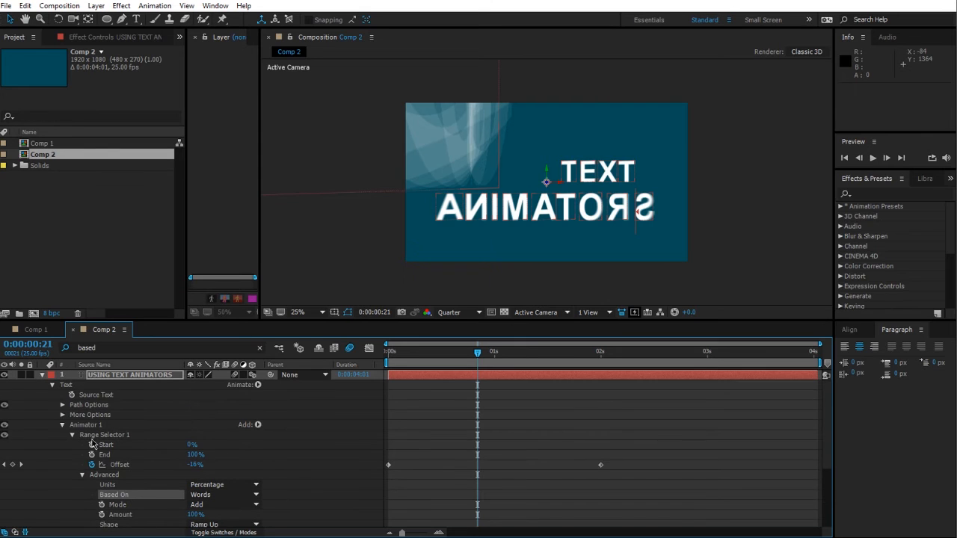
left_click(62, 415)
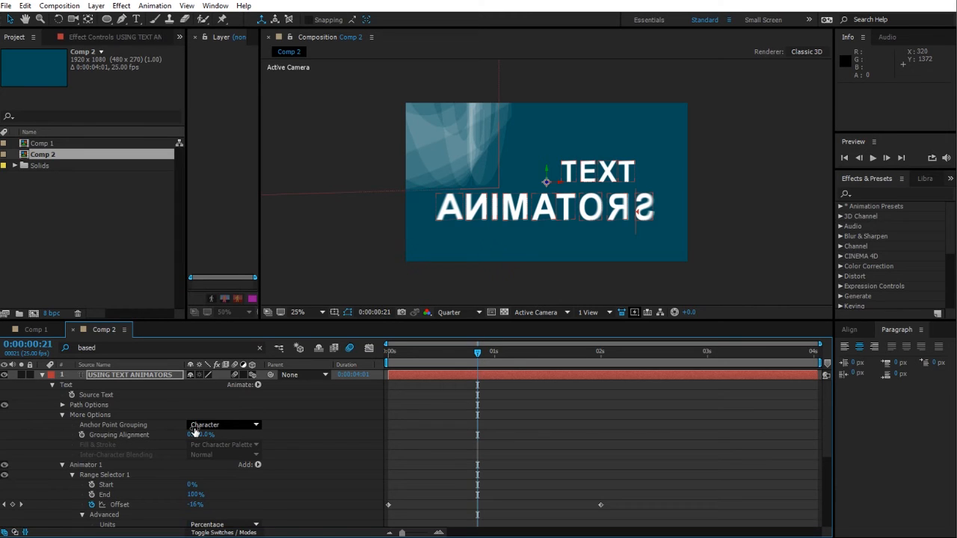
scroll(96, 465, "down", 5)
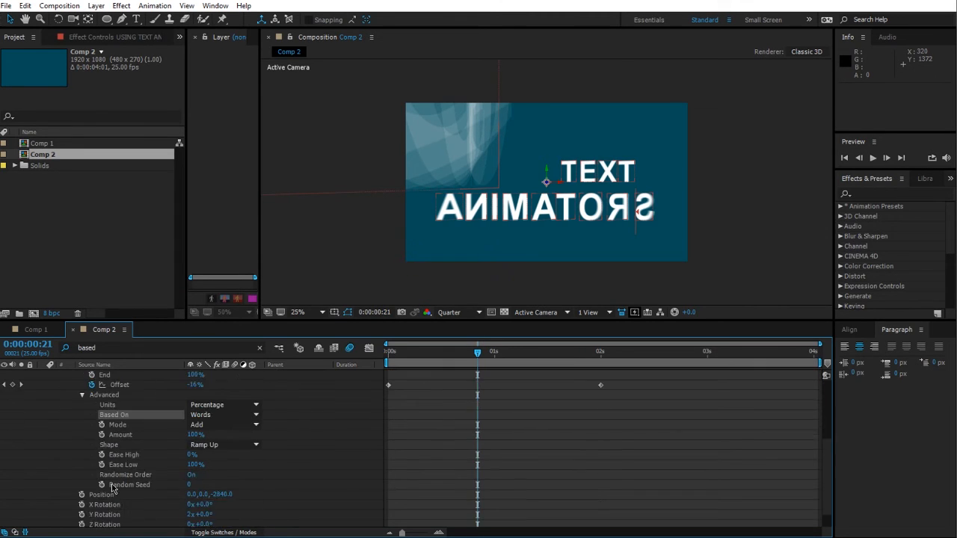
Step: Set the text layer's Anchor Point Grouping to Word
left_click(103, 473)
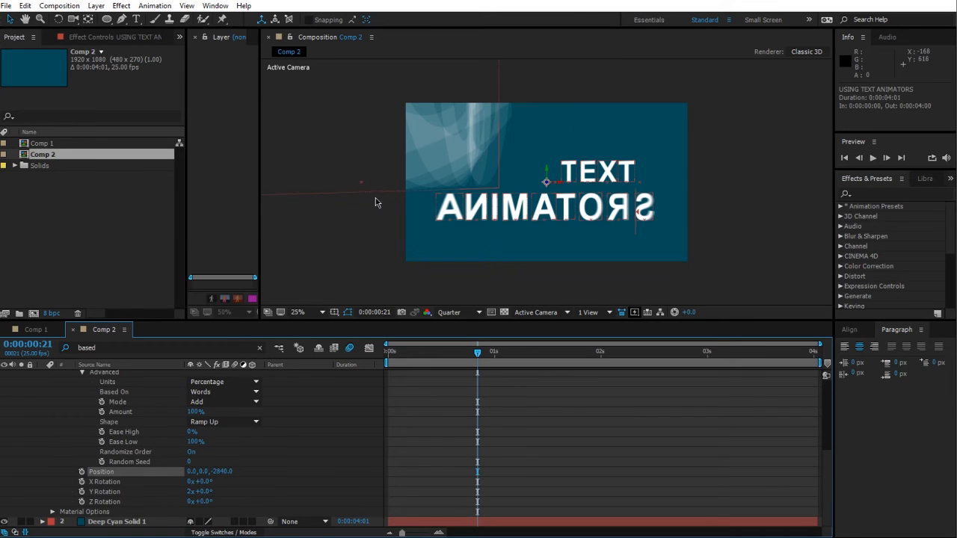
key("period")
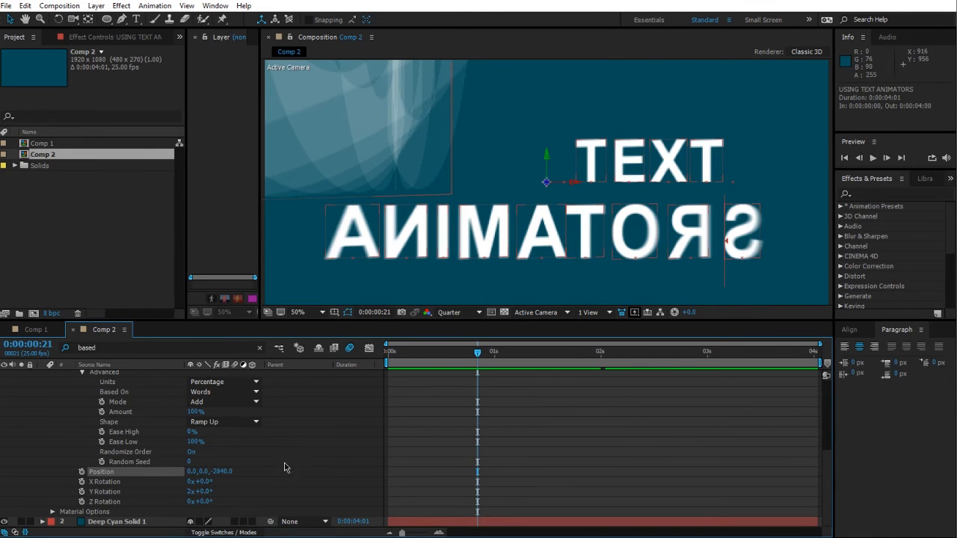
scroll(285, 468, "up", 4)
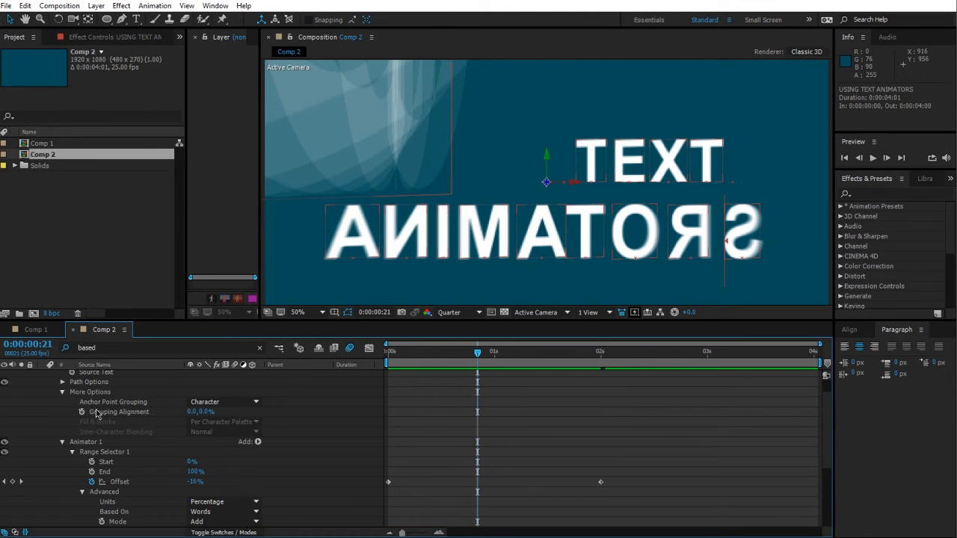
left_click(208, 403)
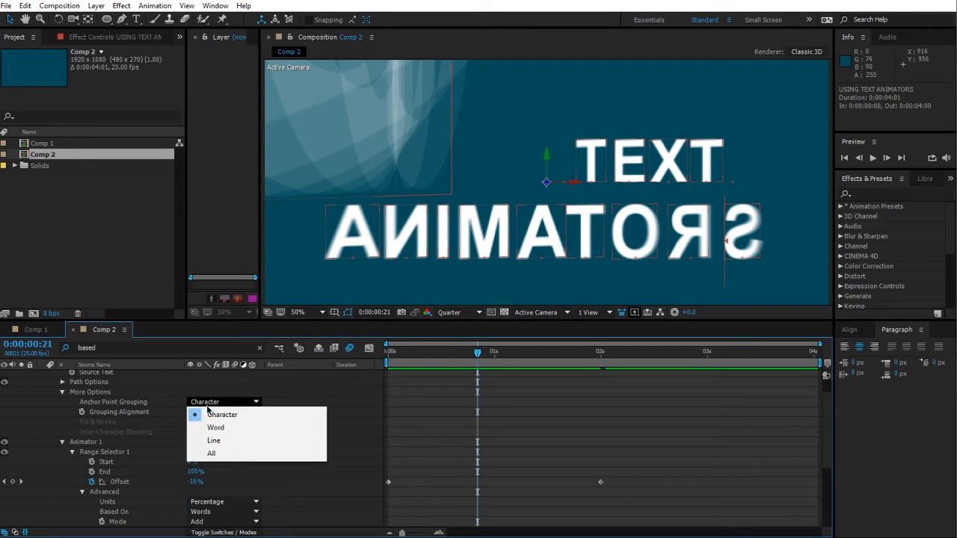
left_click(216, 427)
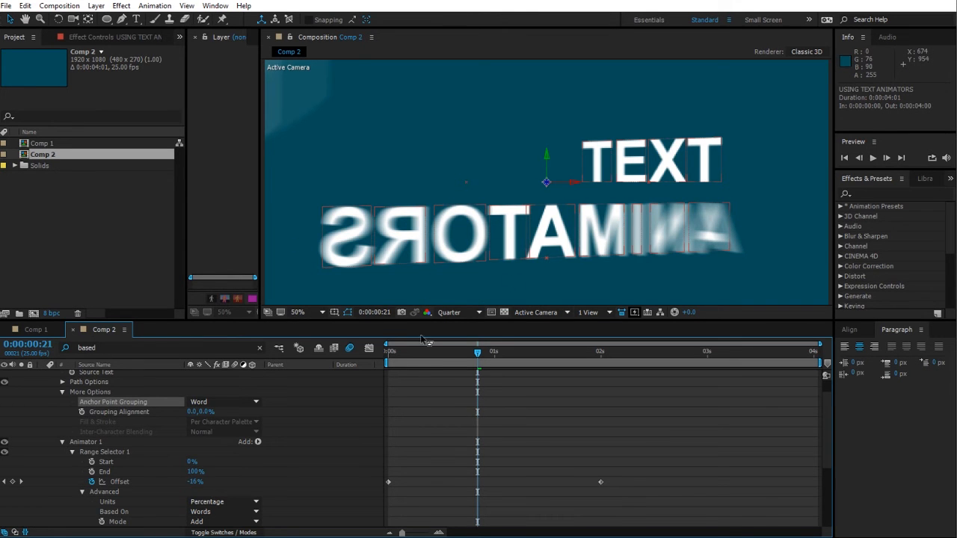
Step: Set the Range Selector's Based On option to Characters
left_click_drag(395, 351, 459, 372)
scroll(315, 455, "down", 3)
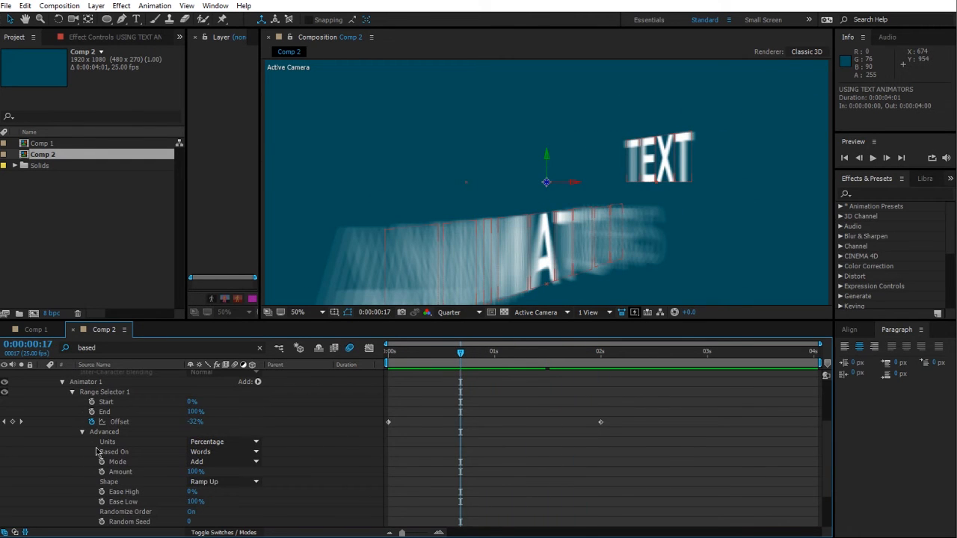
left_click(224, 452)
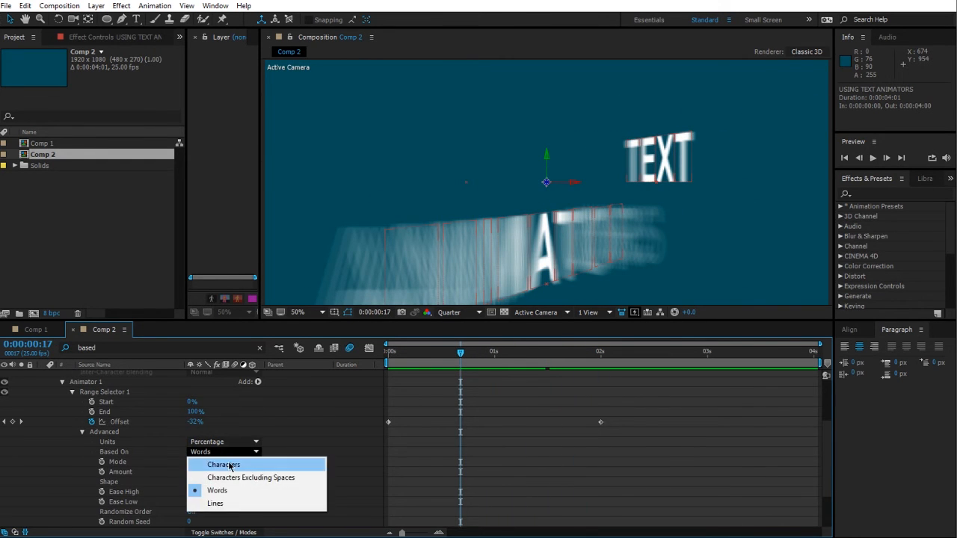
left_click(224, 462)
Step: Switch the Anchor Point Grouping to Line
scroll(482, 501, "up", 4)
left_click_drag(459, 363, 494, 380)
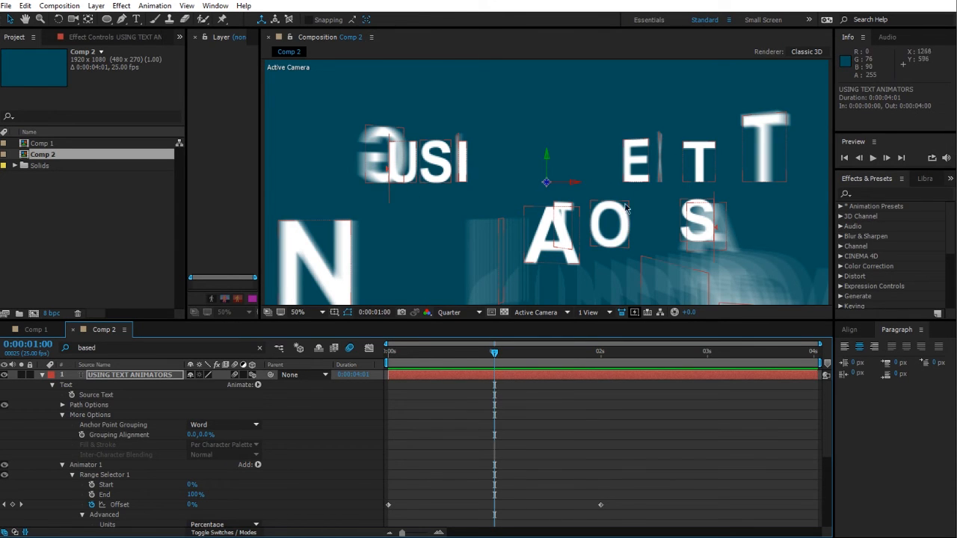
left_click(224, 425)
left_click(205, 461)
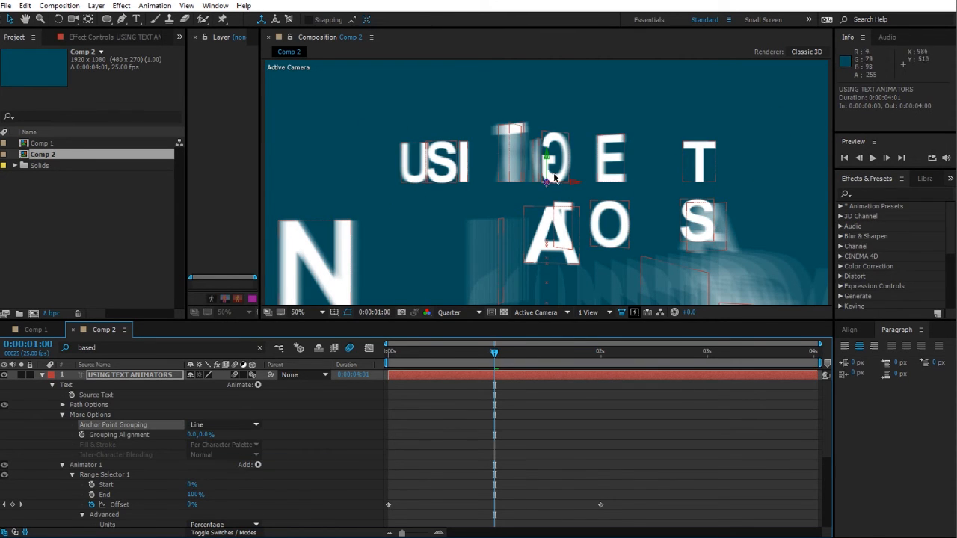
Step: Switch the Anchor Point Grouping to Character and preview the animation
left_click_drag(492, 356, 546, 371)
left_click(236, 425)
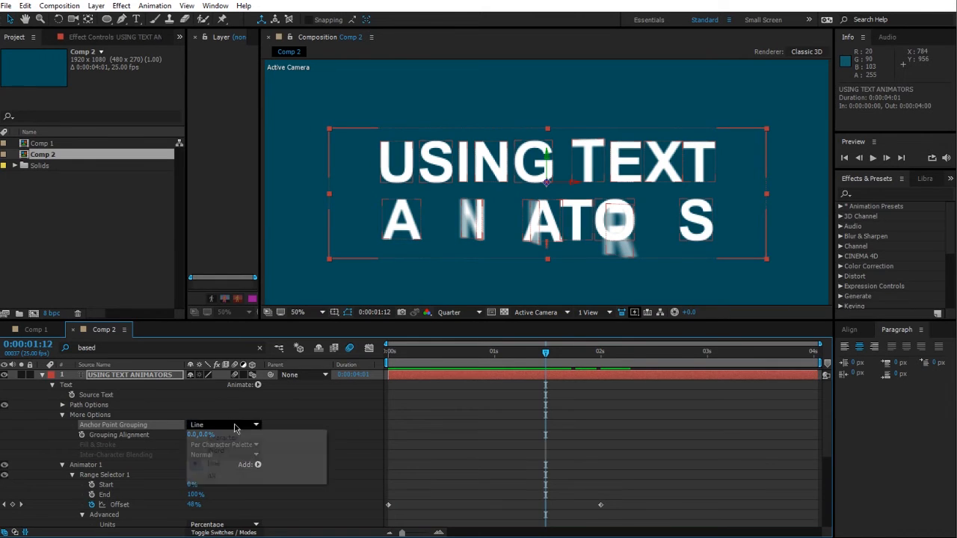
left_click(272, 408)
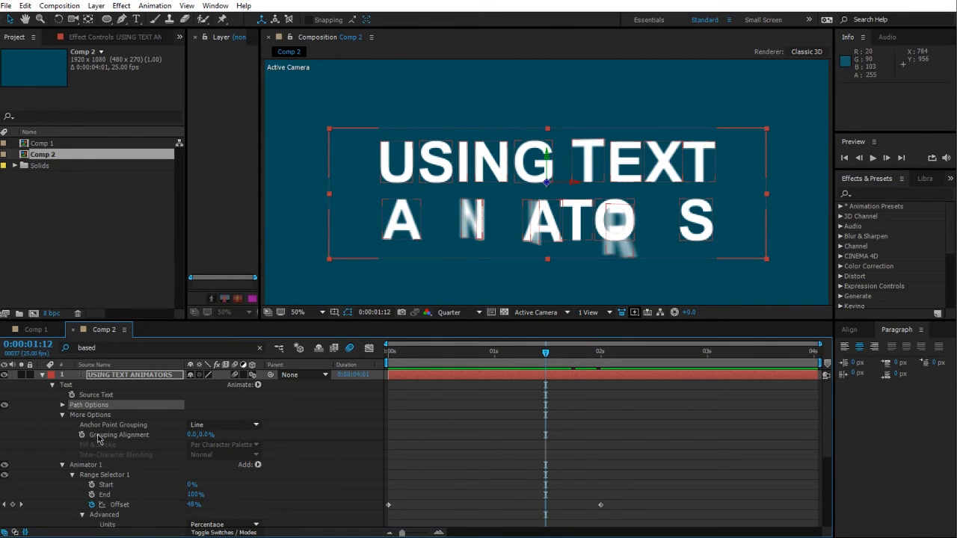
left_click(225, 425)
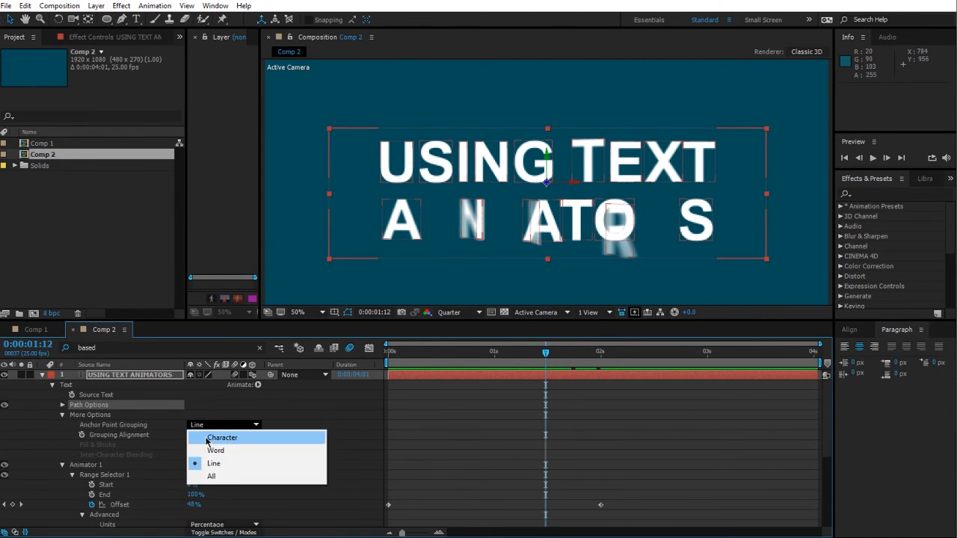
left_click(224, 435)
key("space")
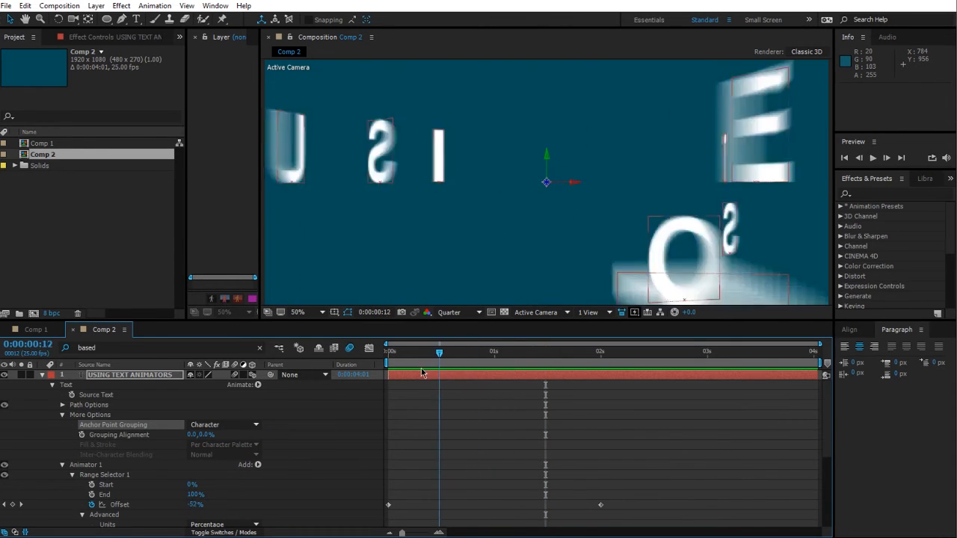
Step: Set the animator's X Rotation to 2 revolutions and its Y Rotation to 0
scroll(315, 453, "down", 5)
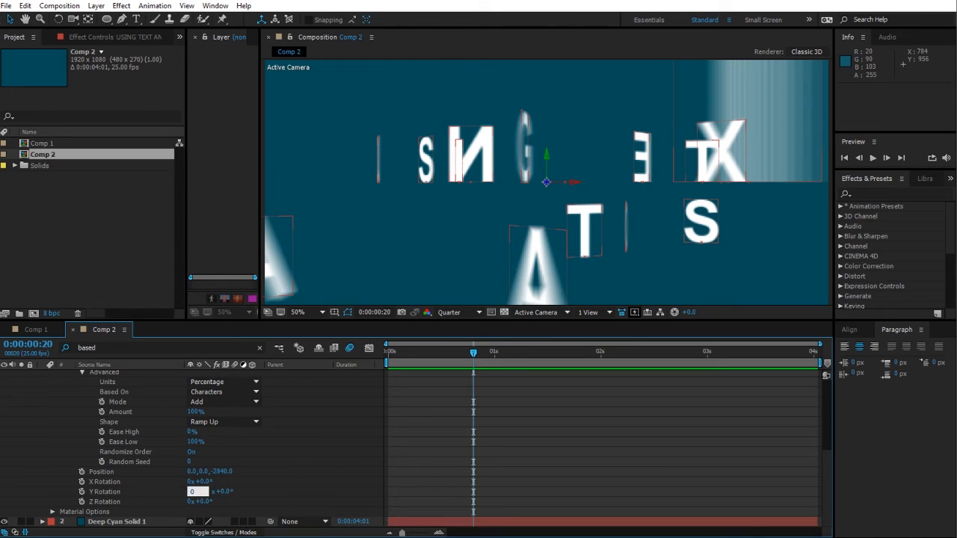
key("Return")
type("2")
key("Return")
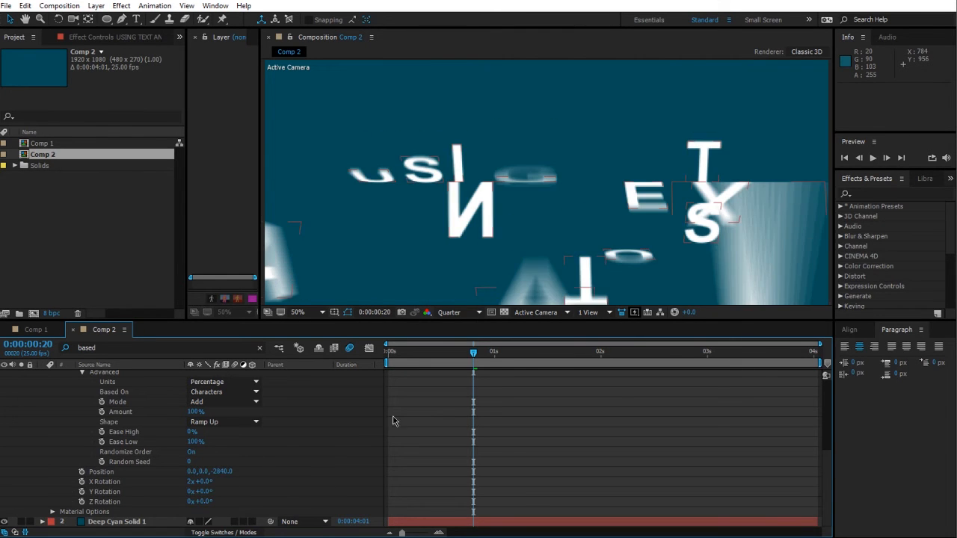
Step: Switch the Anchor Point Grouping to Word and preview the animation
mouse_move(468, 368)
left_mouse_down()
mouse_move(359, 370)
mouse_move(557, 357)
mouse_move(465, 368)
left_mouse_up()
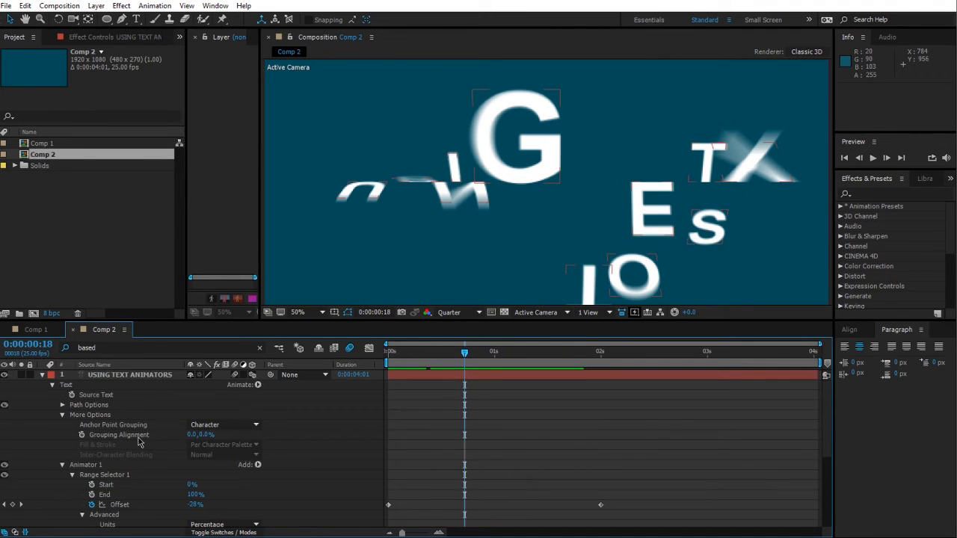
left_click(224, 425)
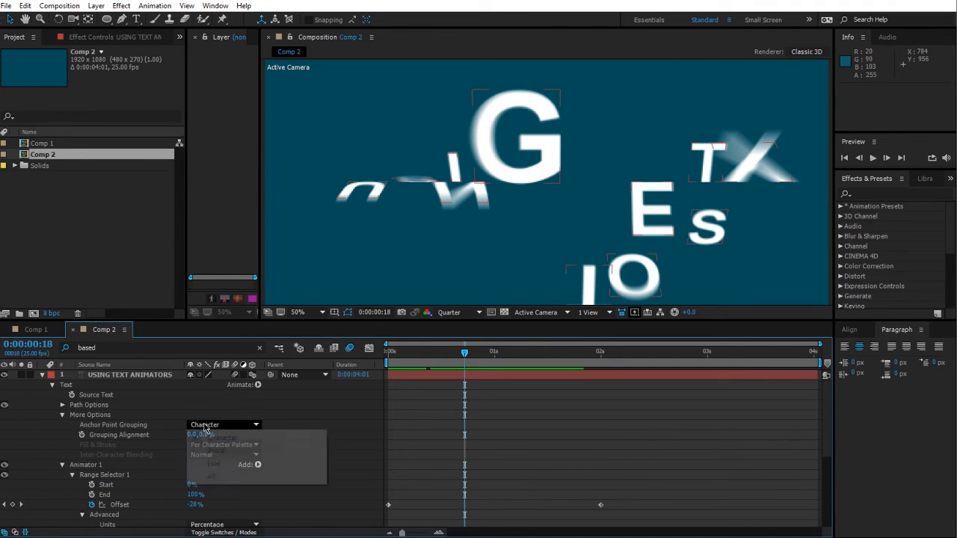
left_click(202, 446)
key("space")
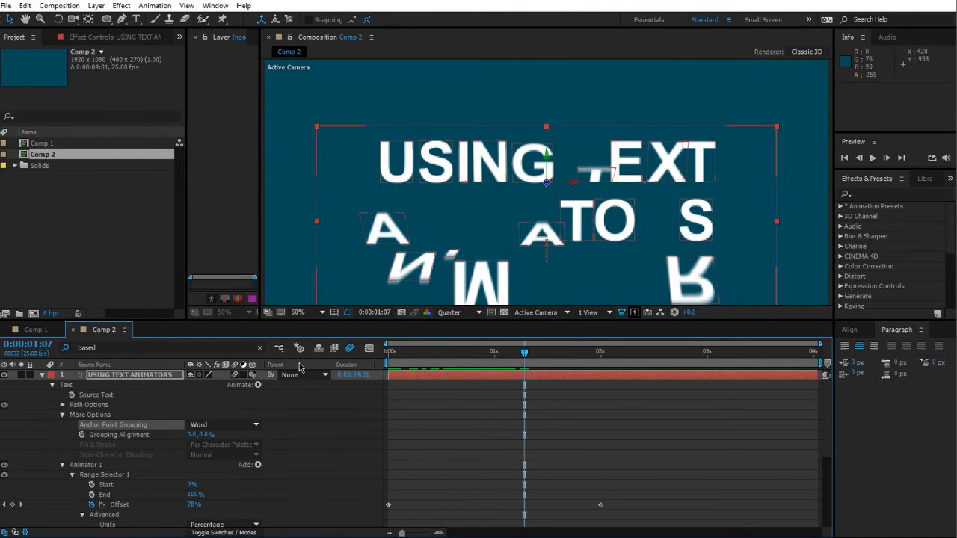
Step: Set the Anchor Point Grouping to Character and Grouping Alignment to about 0, -43%
left_click(213, 425)
left_click(204, 435)
left_click_drag(205, 436, 177, 433)
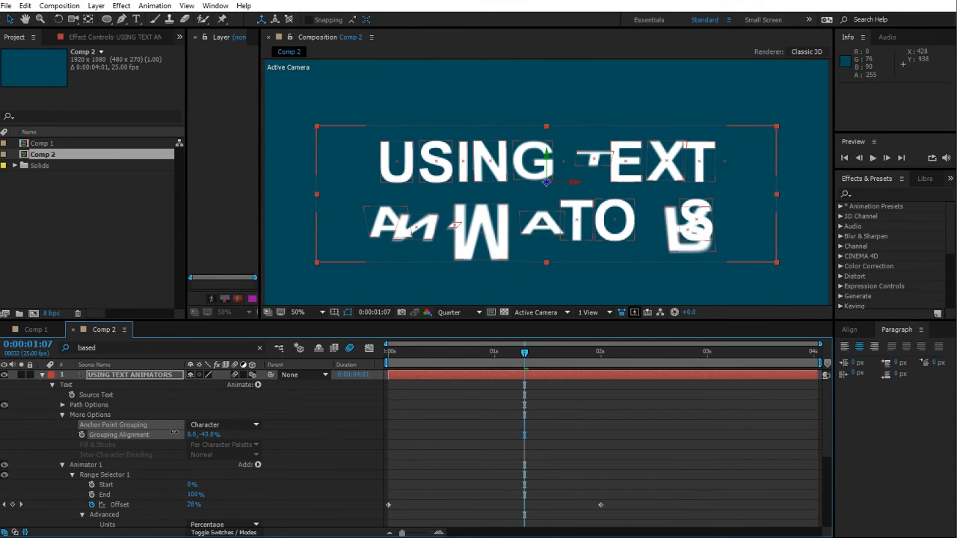
Step: Set the Grouping Alignment to about 0, -85% and preview the animation
left_click_drag(515, 368, 600, 380)
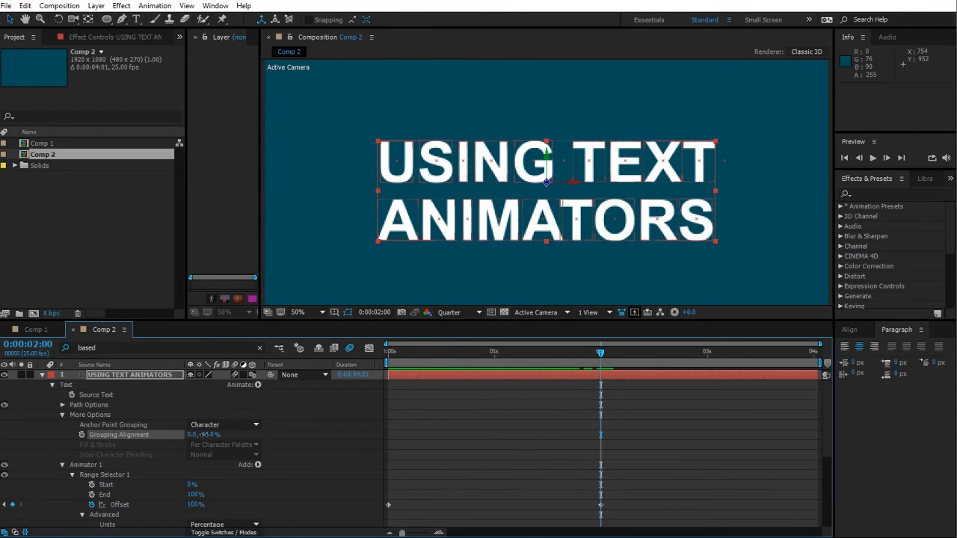
left_click_drag(202, 434, 187, 437)
left_click_drag(602, 360, 464, 385)
key("space")
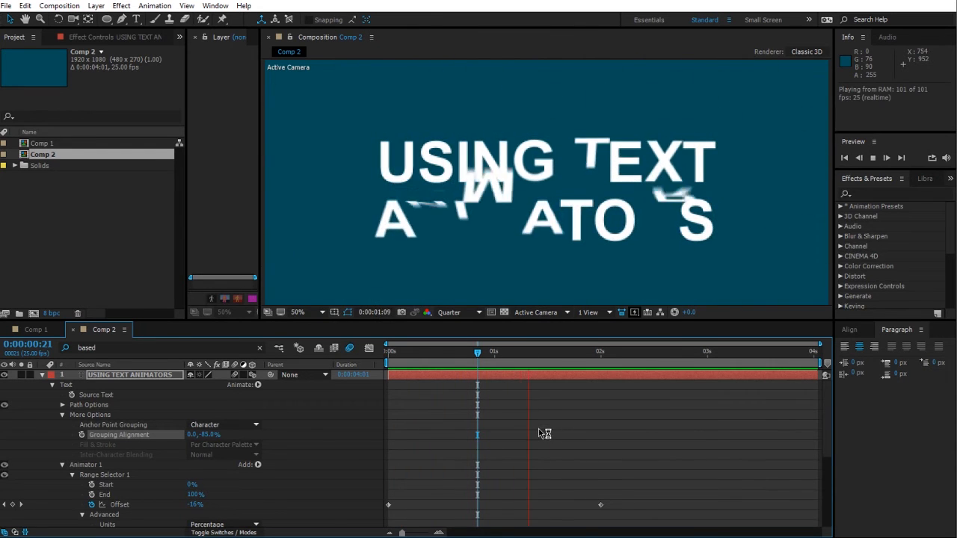
Step: Set the Anchor Point Grouping back to Word
left_click(219, 426)
left_click(229, 453)
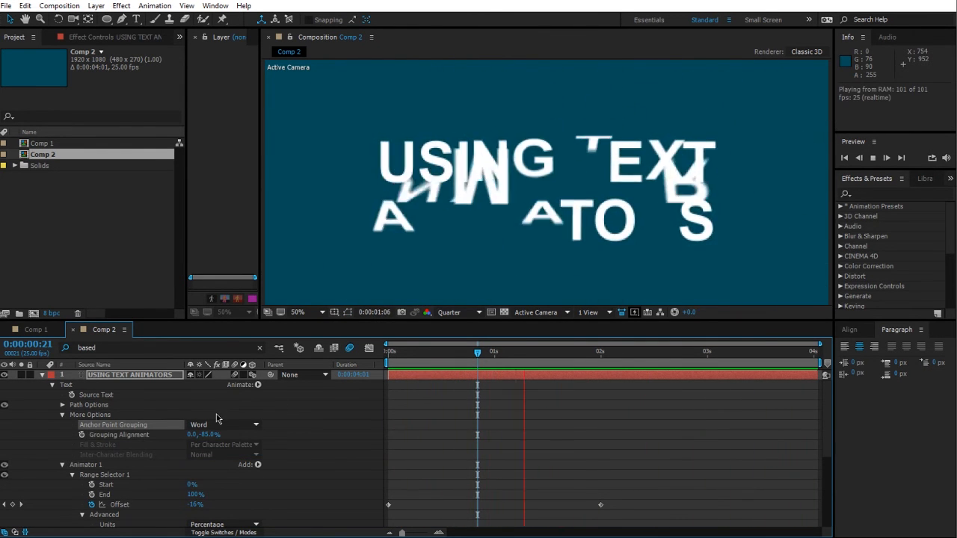
scroll(267, 446, "down", 5)
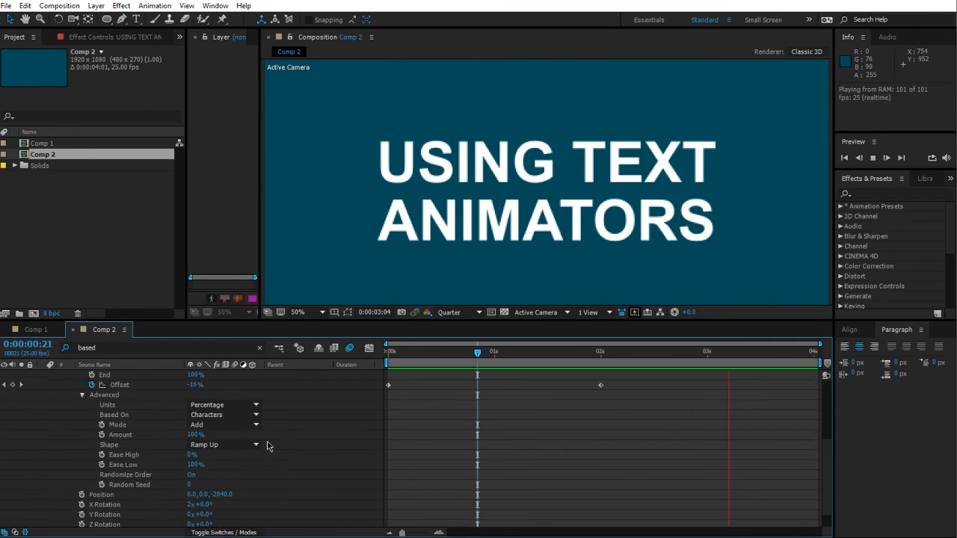
scroll(267, 445, "up", 5)
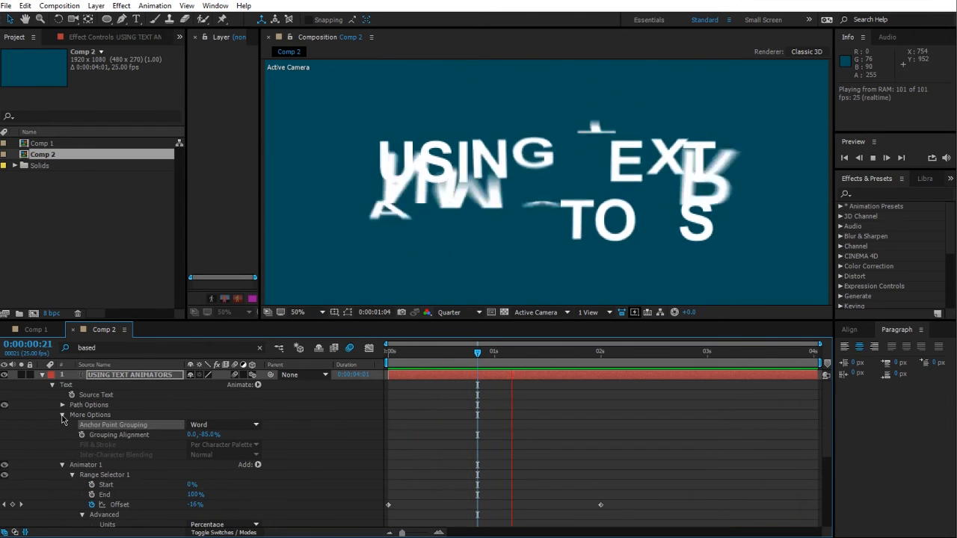
Step: Collapse the text layer's More Options and Animator 1 groups
left_click(62, 415)
left_click(62, 425)
left_click(184, 470)
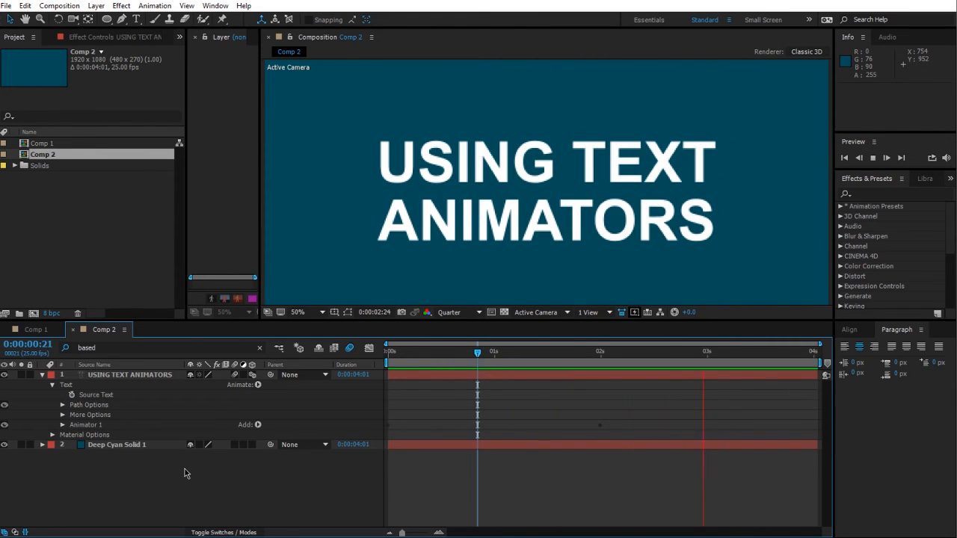
left_click(445, 352)
left_click_drag(445, 352, 605, 351)
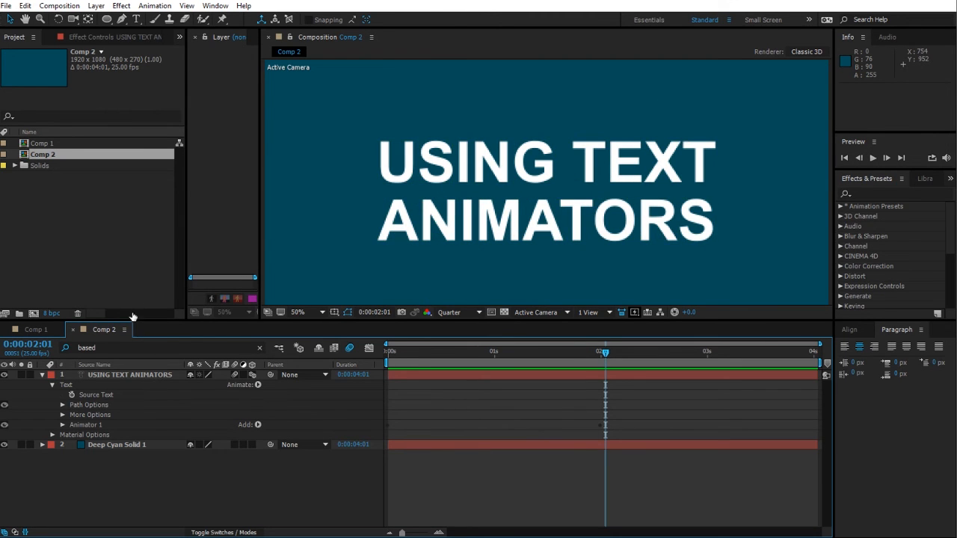
Step: Create a new HDTV 1080 25 composition named Comp 3 and add a new text layer to it
left_click(33, 312)
left_click(607, 367)
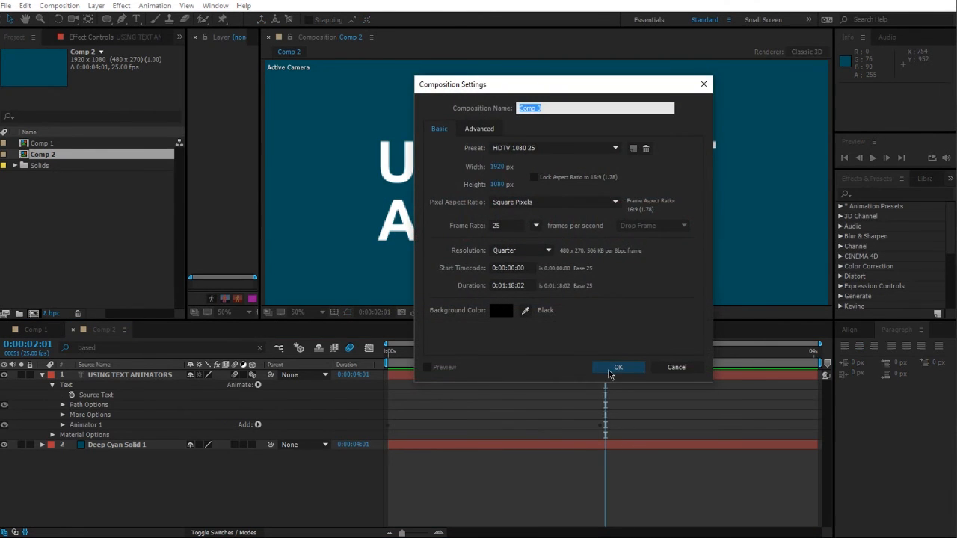
right_click(198, 443)
mouse_move(200, 416)
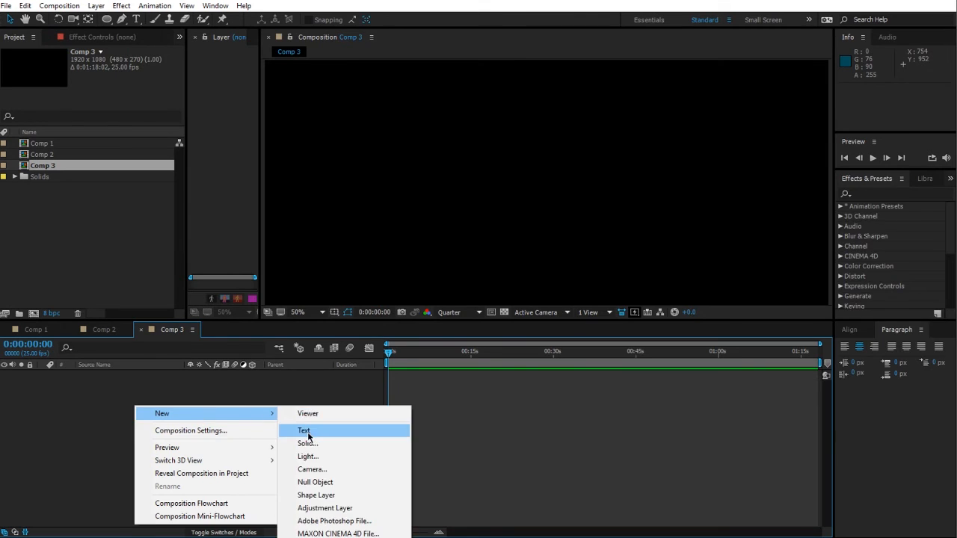
left_click(314, 428)
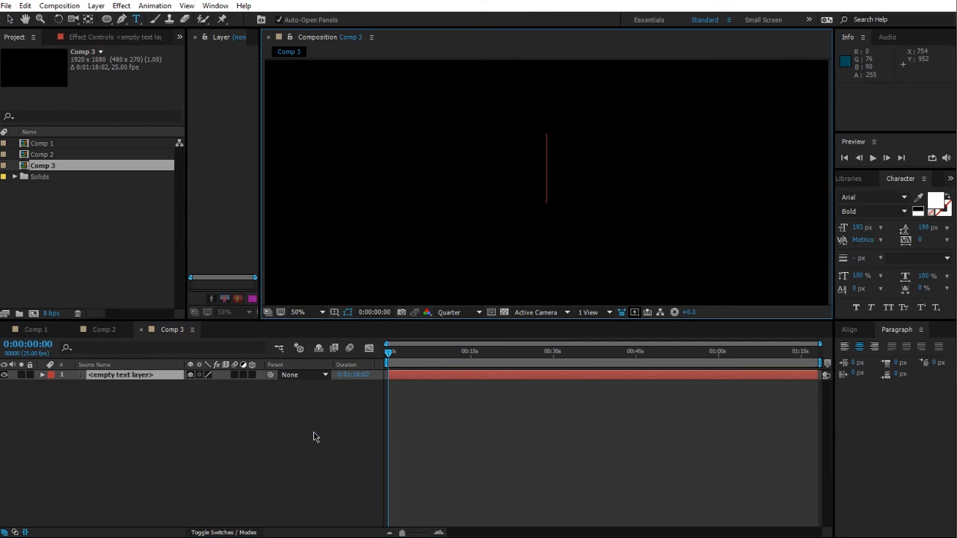
Step: Turn on the Title/Action Safe guides in the composition viewer
left_click(254, 454)
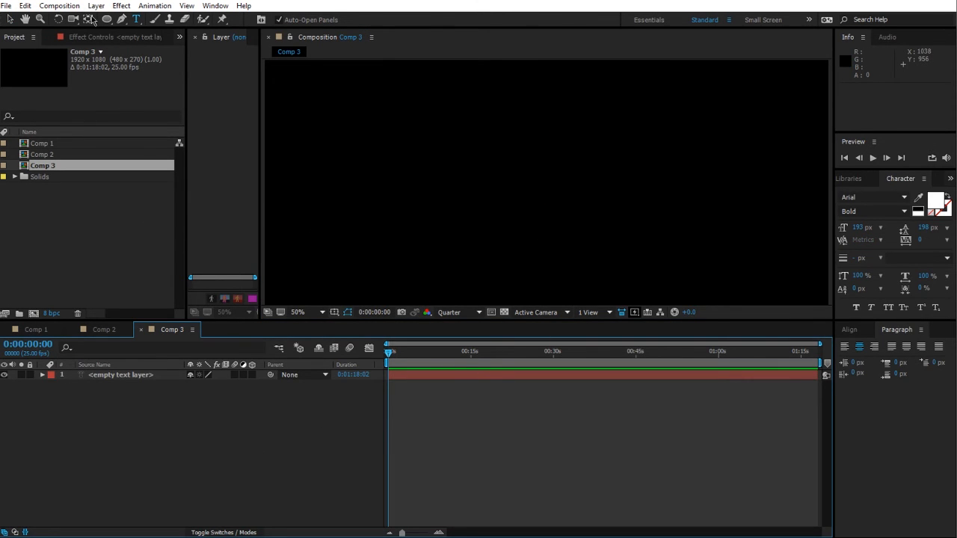
left_click(10, 19)
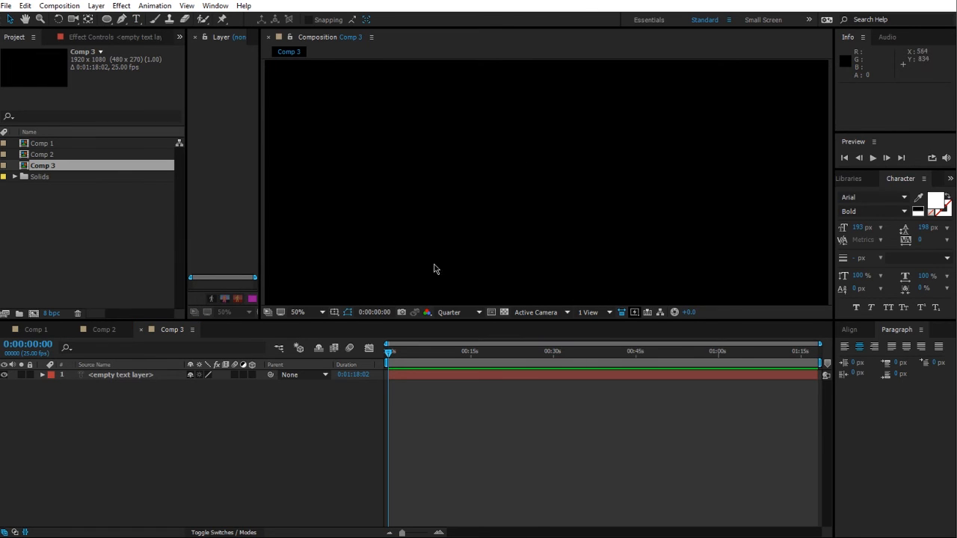
left_click(348, 313)
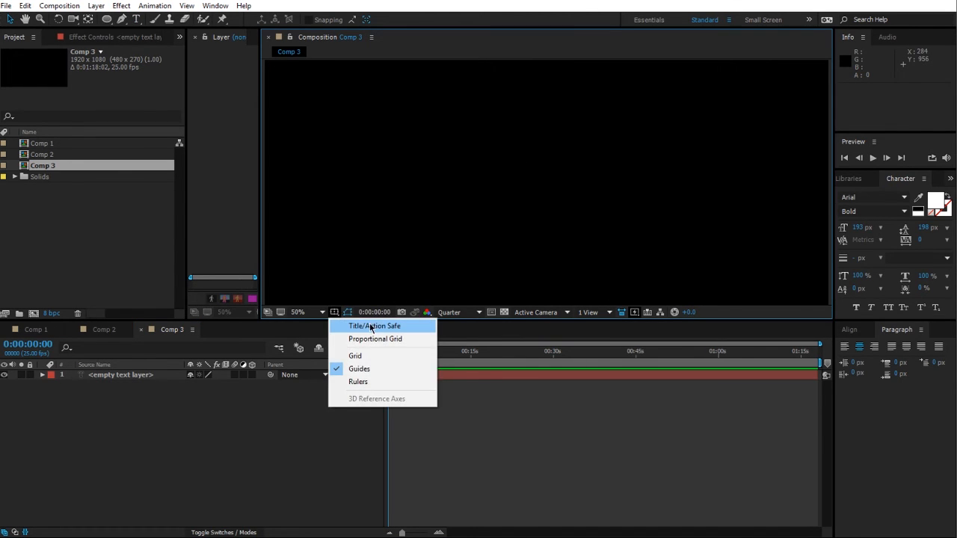
left_click(372, 327)
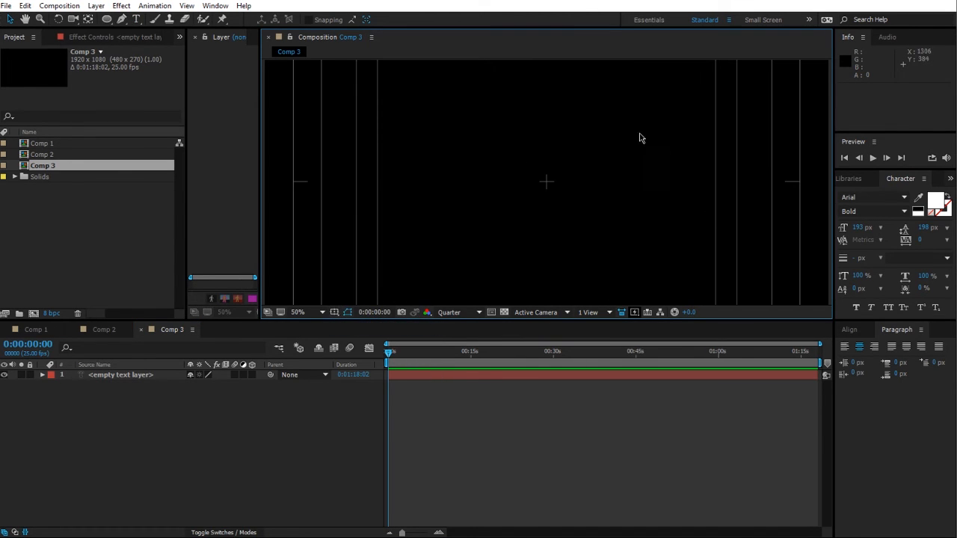
Step: Draw a circular ellipse mask on the empty text layer, centered in the composition
left_click(107, 21)
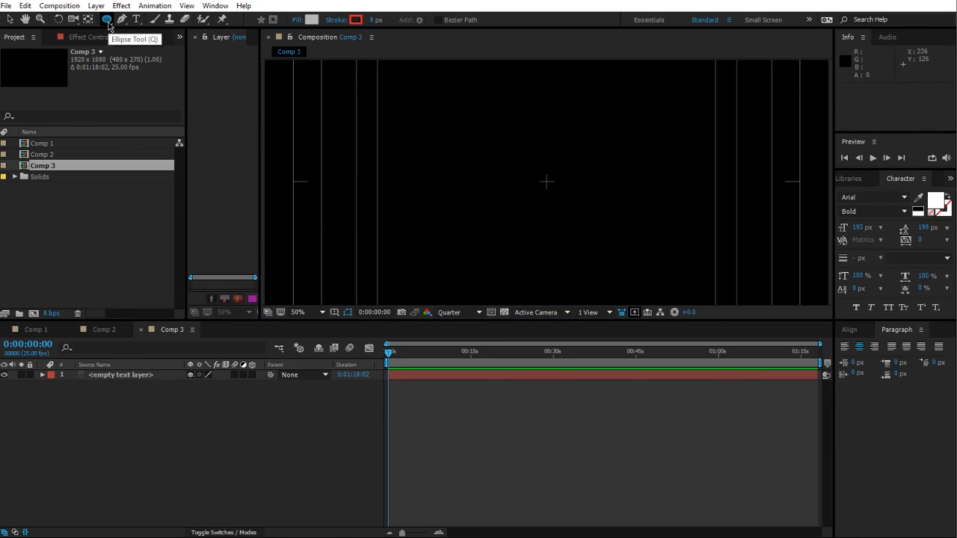
left_click(120, 376)
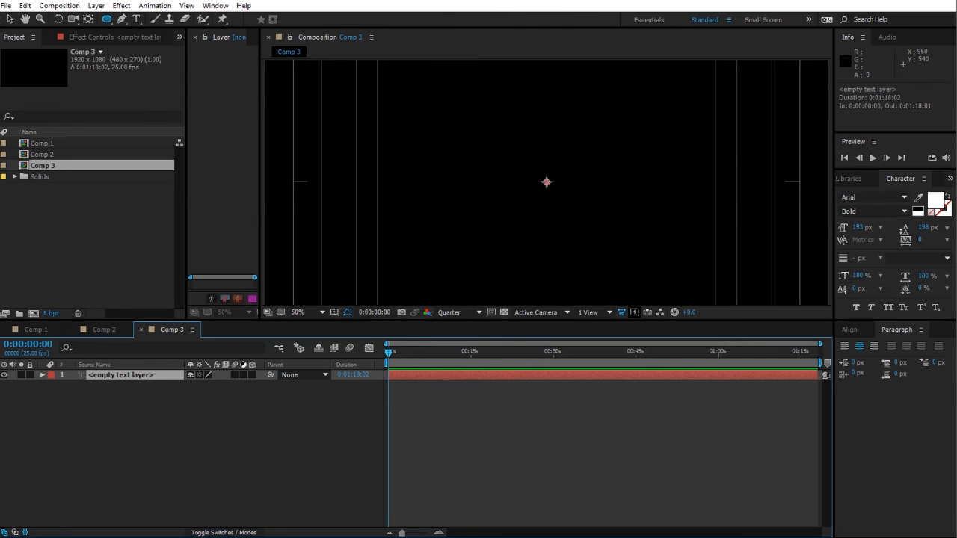
left_click_drag(546, 181, 688, 163)
left_click(301, 450)
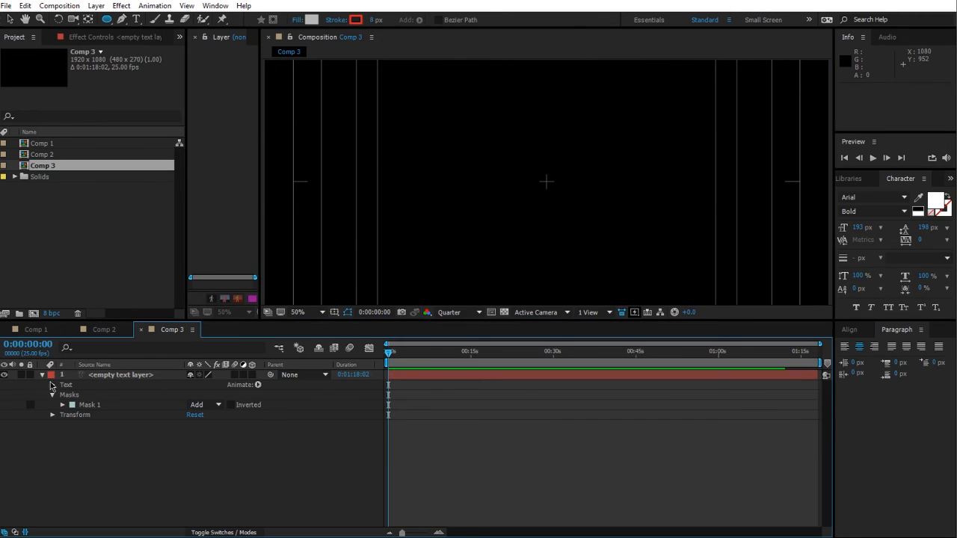
Step: Expand the text layer's Path Options and set its Path to Mask 1
left_click(76, 376)
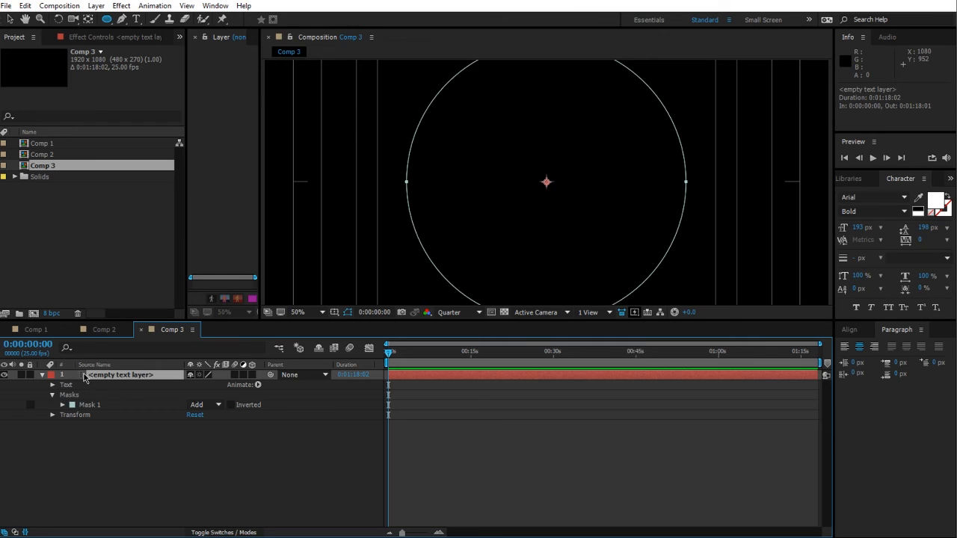
left_click(52, 386)
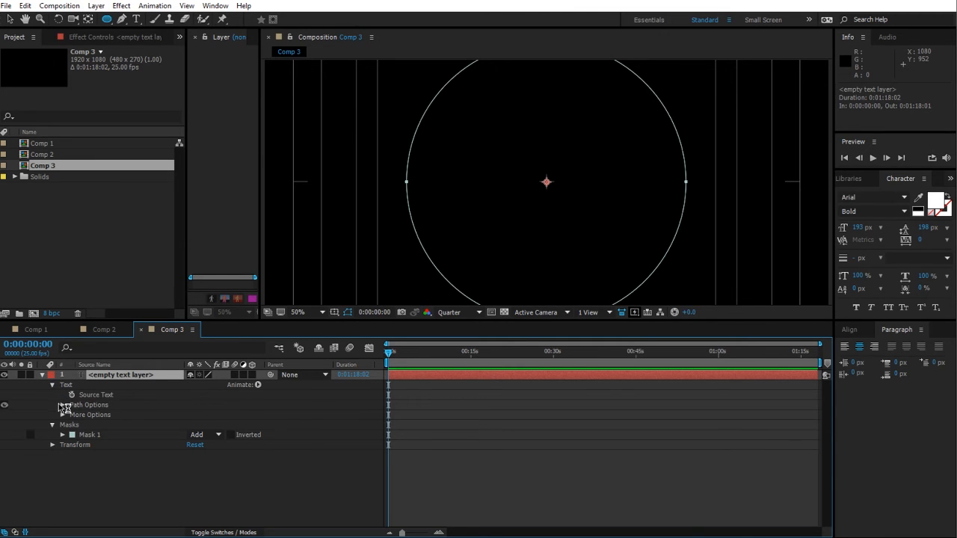
left_click(63, 405)
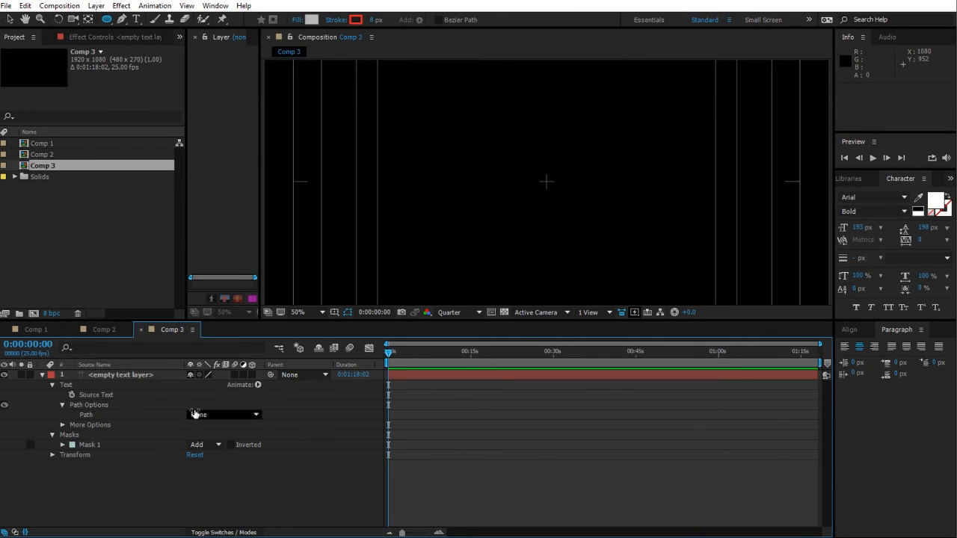
left_click(196, 417)
left_click(231, 447)
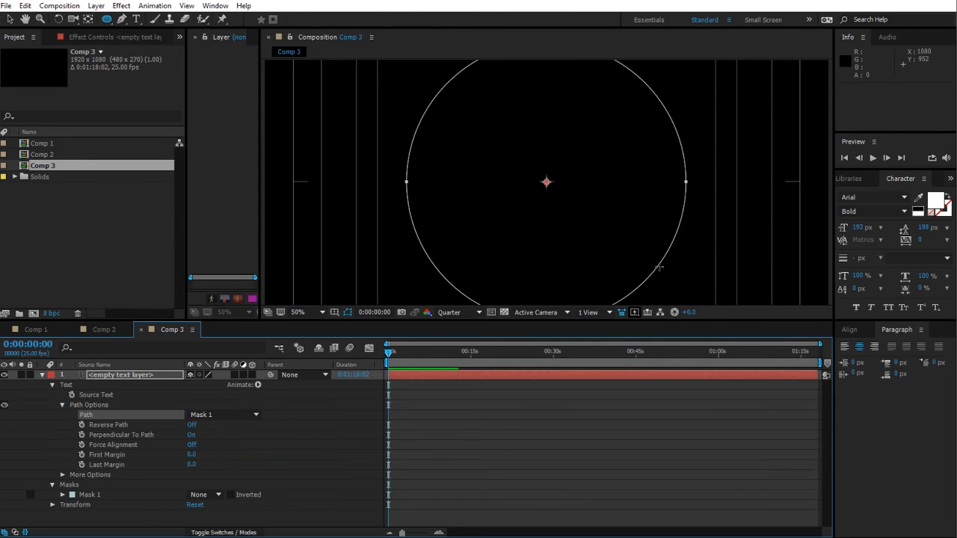
Step: Type a long run of underscores as text flowing along the circular mask path
scroll(526, 188, "down", 1)
left_click(100, 378)
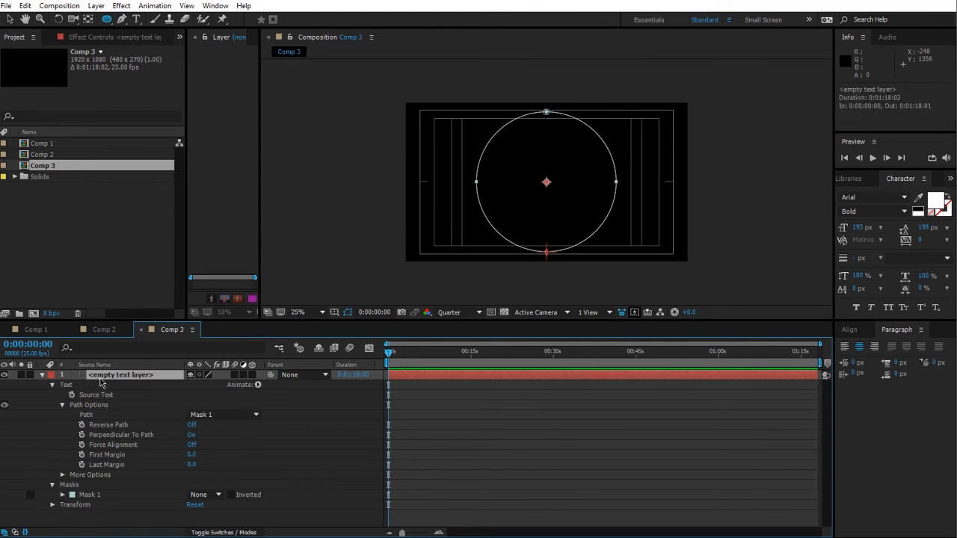
key("ctrl+t")
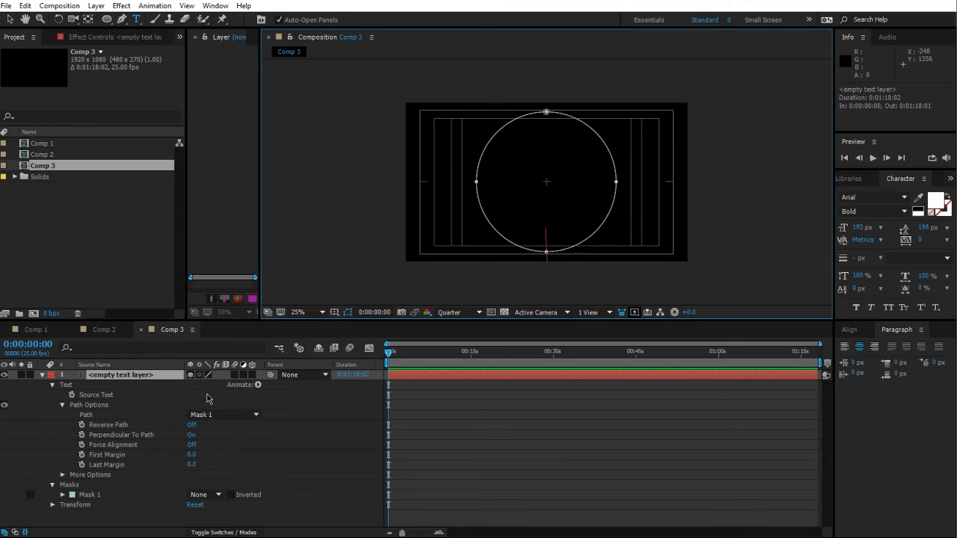
type("_______")
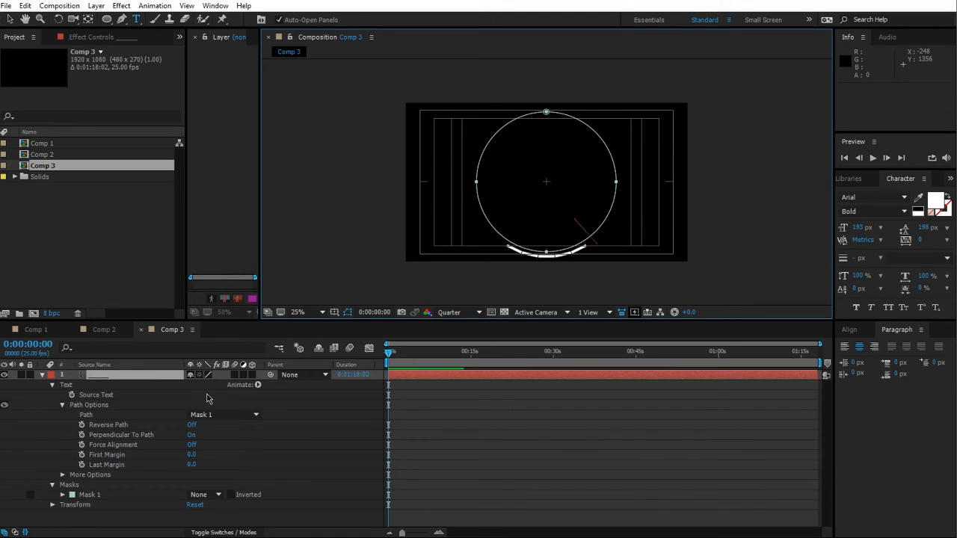
type("_______________")
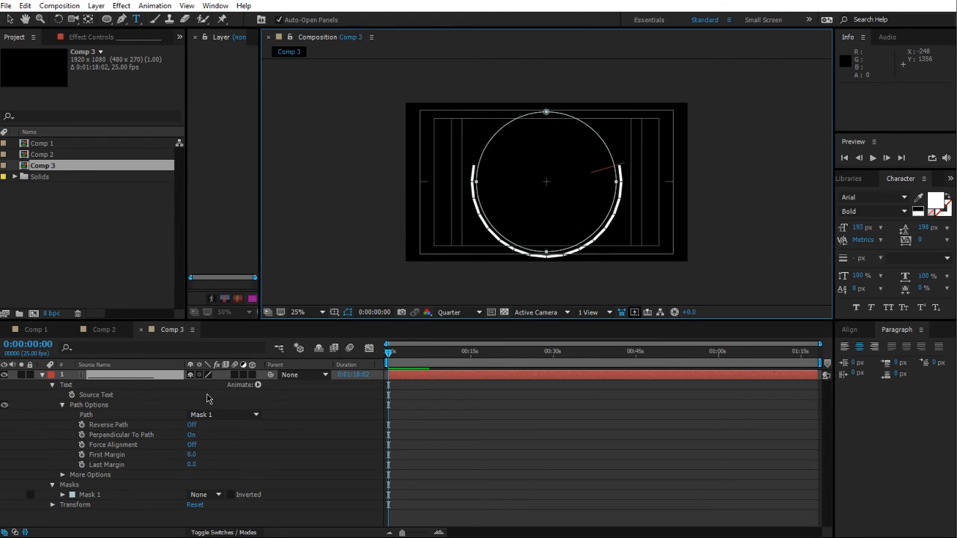
type("________")
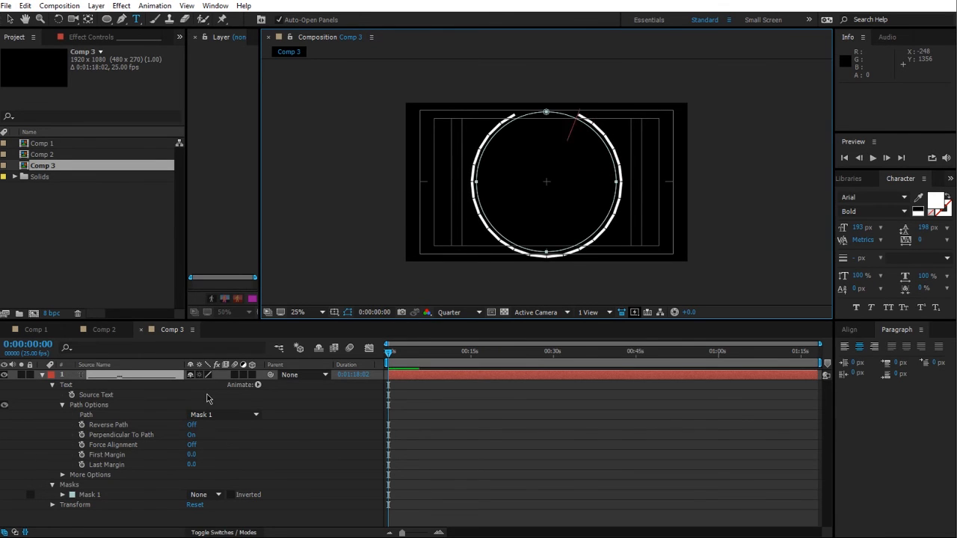
type("____")
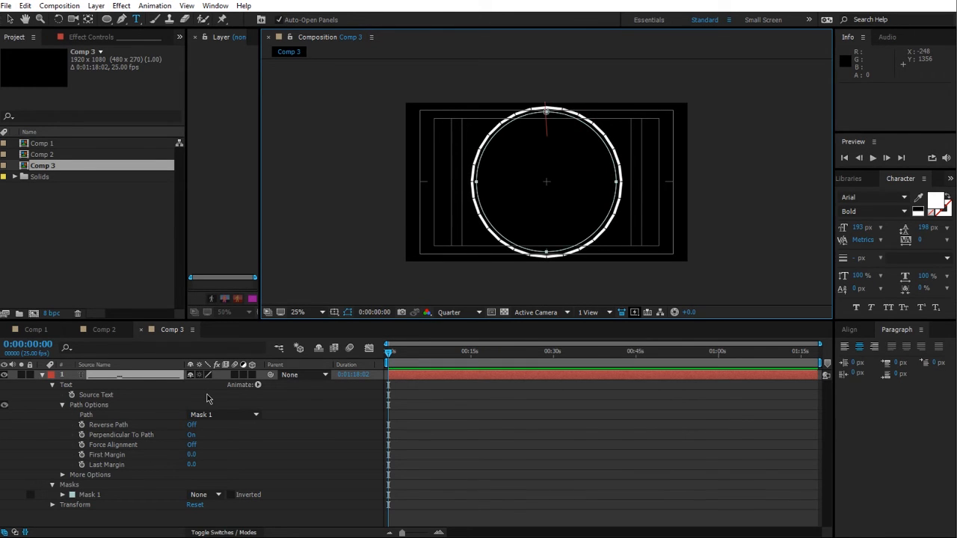
left_click(173, 447)
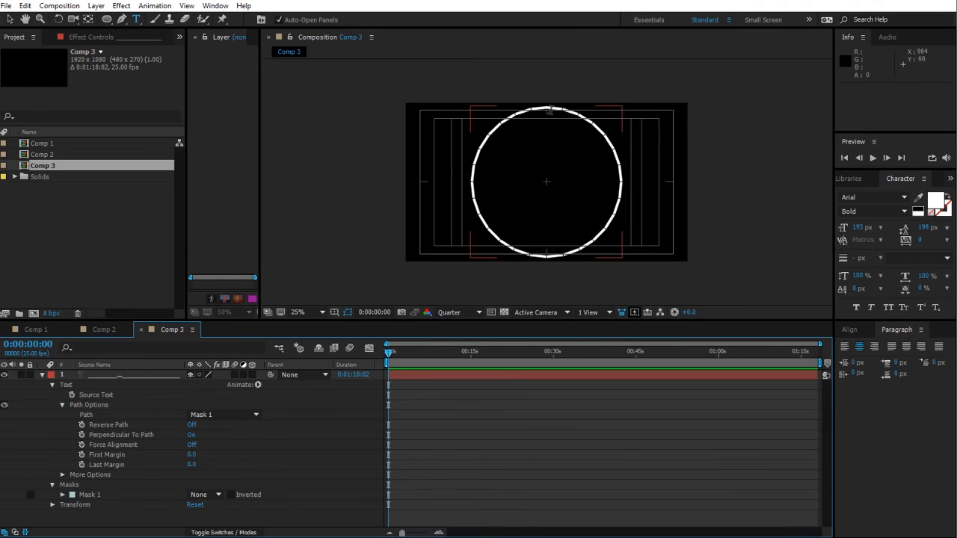
Step: Undo the typed underscore text
scroll(548, 93, "up", 1)
key("space")
left_click_drag(580, 151, 592, 225)
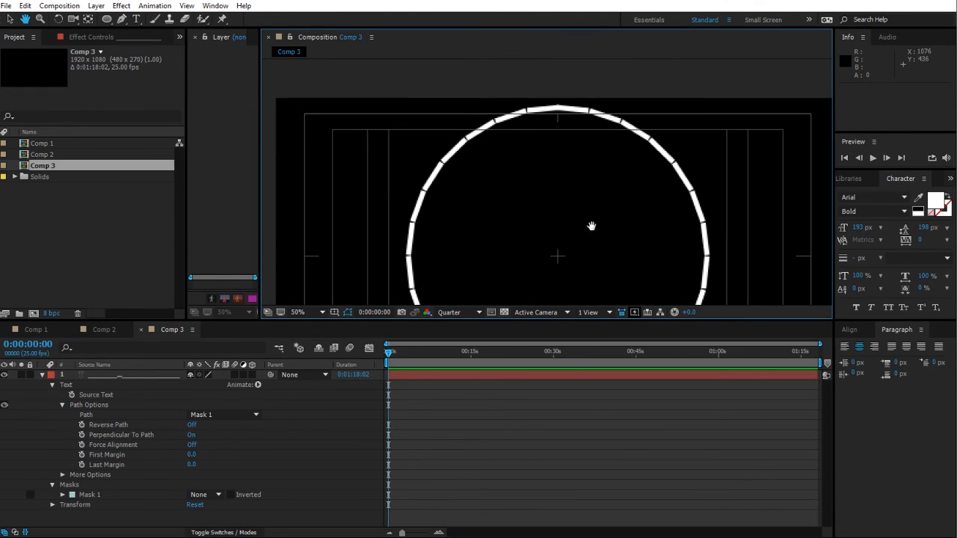
left_click(327, 440)
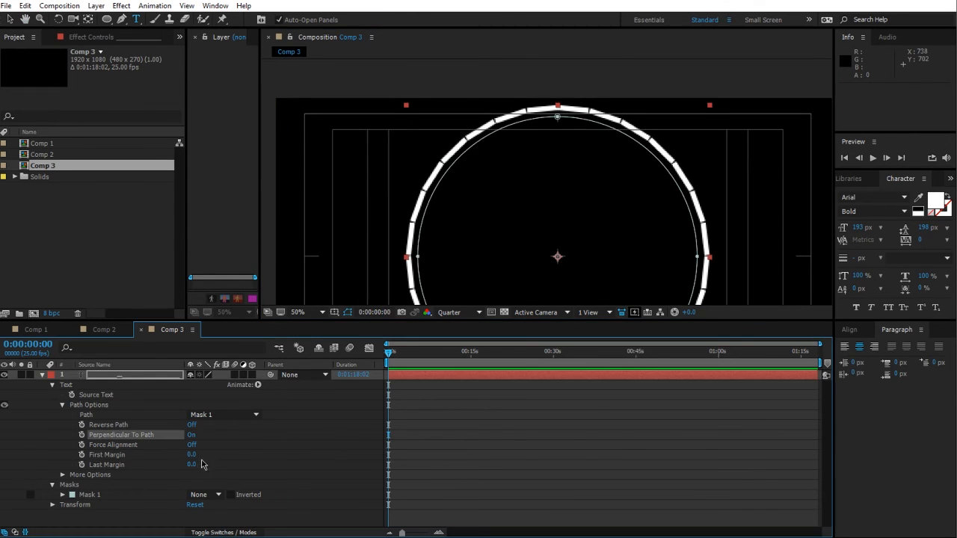
key("ctrl+z")
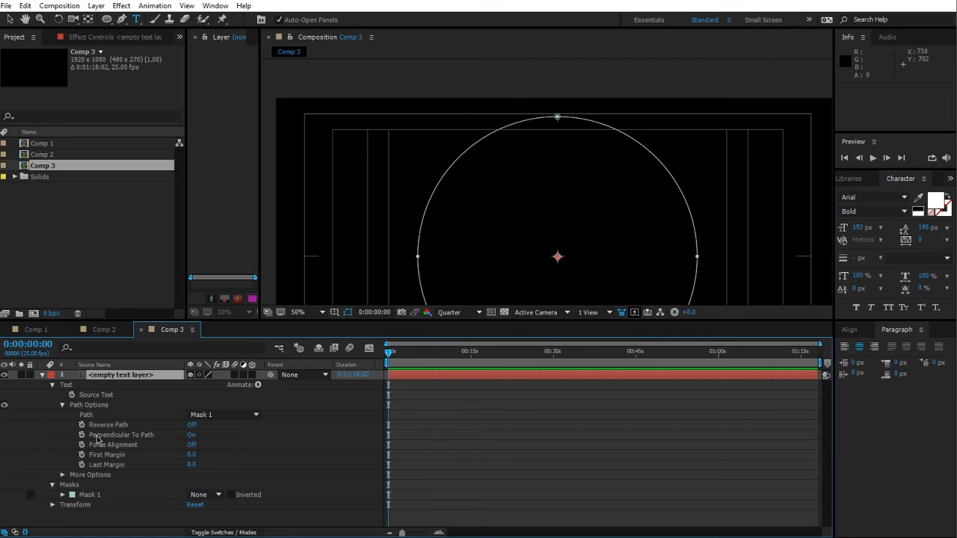
Step: Turn on Force Alignment and retype a row of underscores as the path text
left_click(193, 449)
scroll(528, 243, "down", 2)
left_click(84, 378)
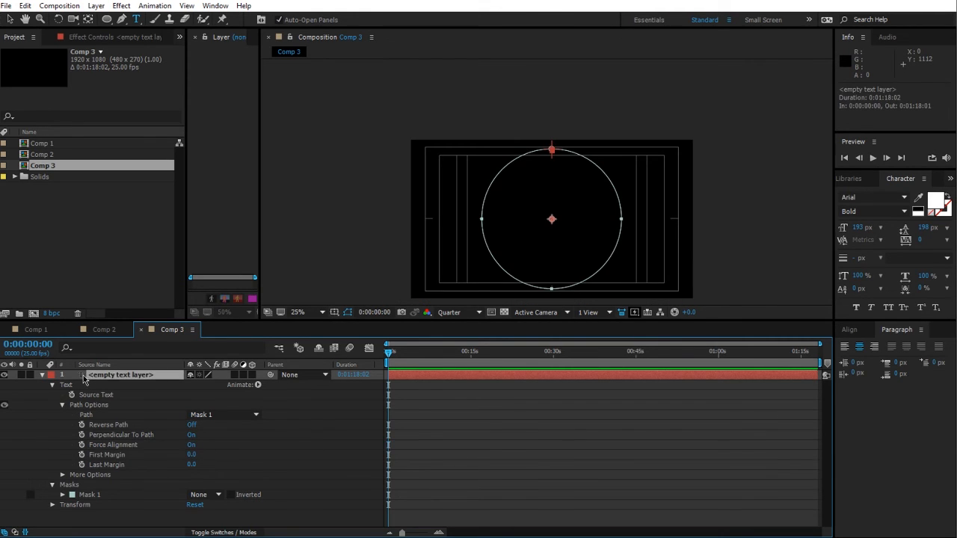
double_click(84, 377)
type("_")
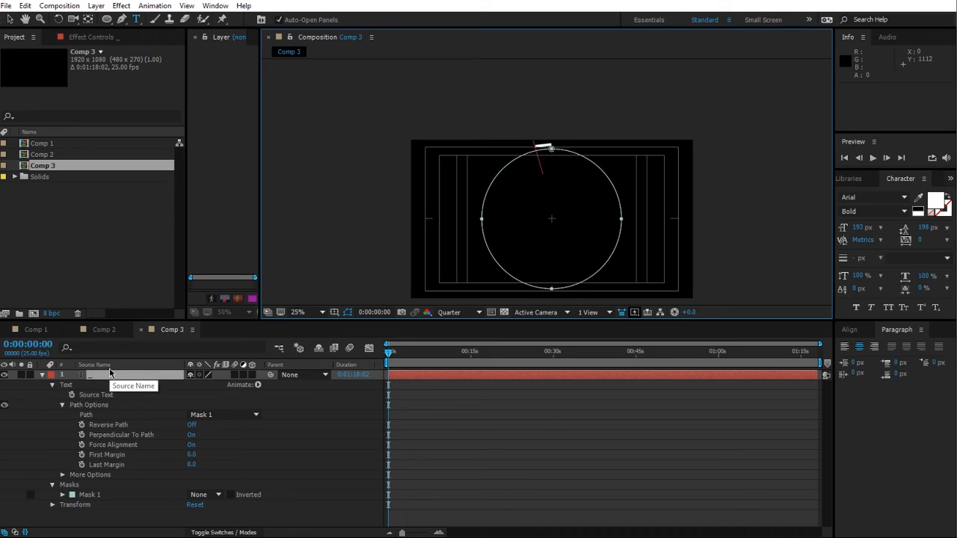
type("_____")
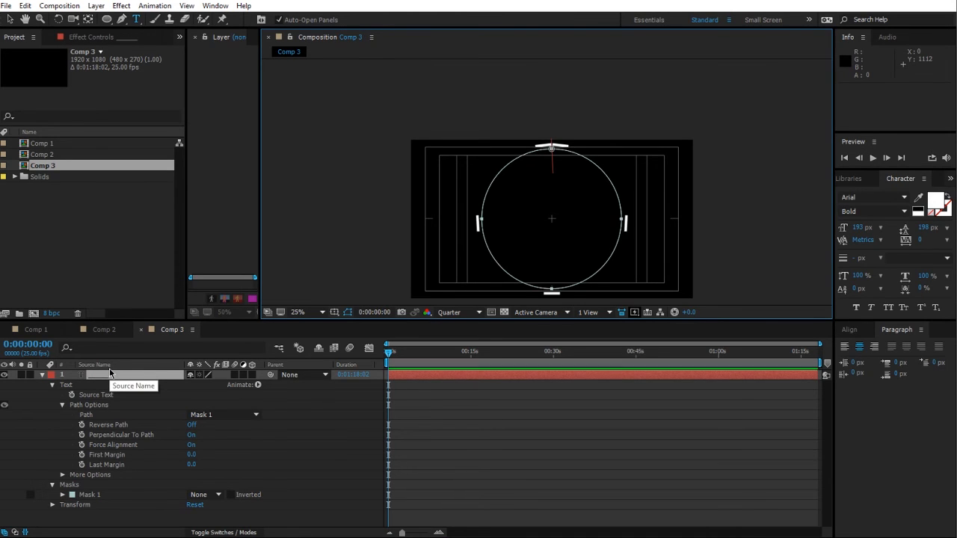
type("________")
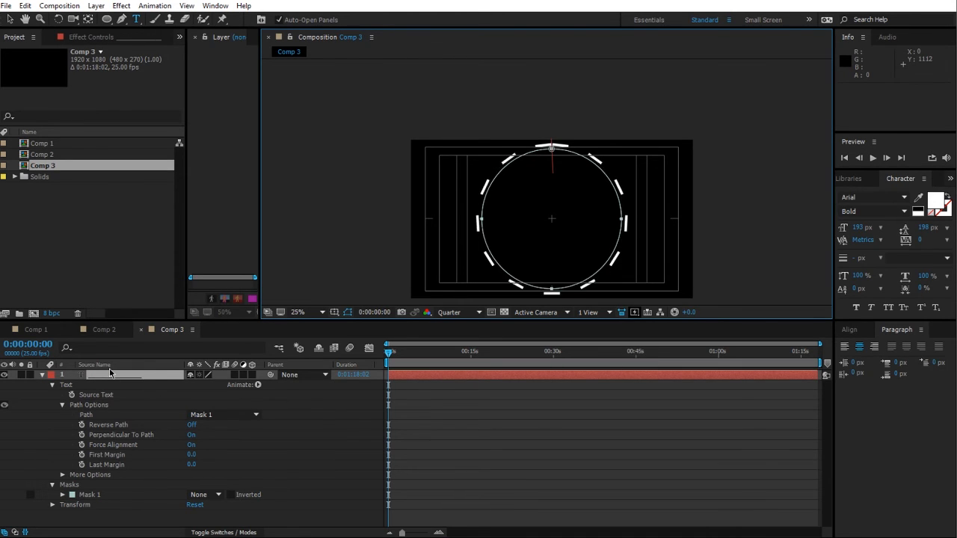
Step: Delete the last six underscores from the path text and commit the edit
key("BackSpace")
key("BackSpace")
key("BackSpace")
key("BackSpace")
key("BackSpace")
key("BackSpace")
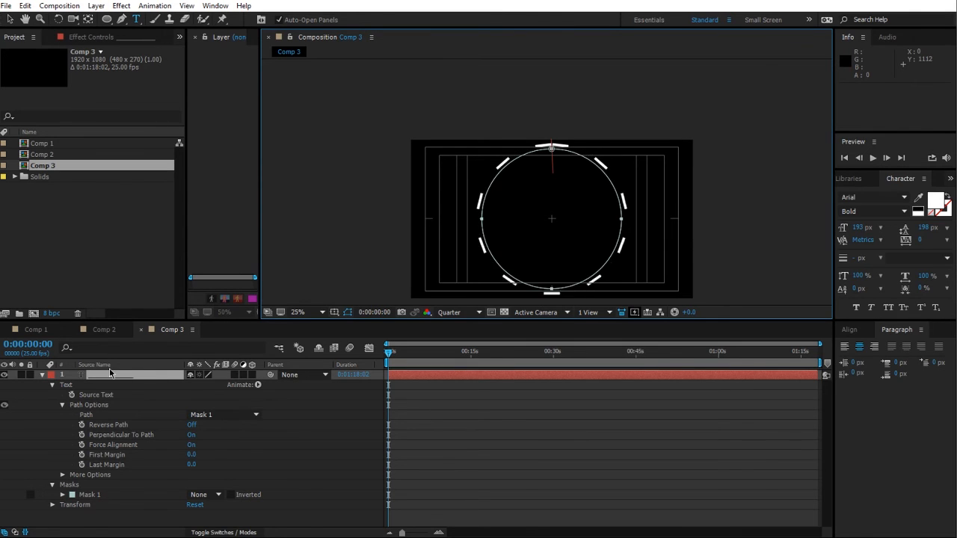
key("BackSpace")
key("BackSpace")
key("BackSpace")
key("BackSpace")
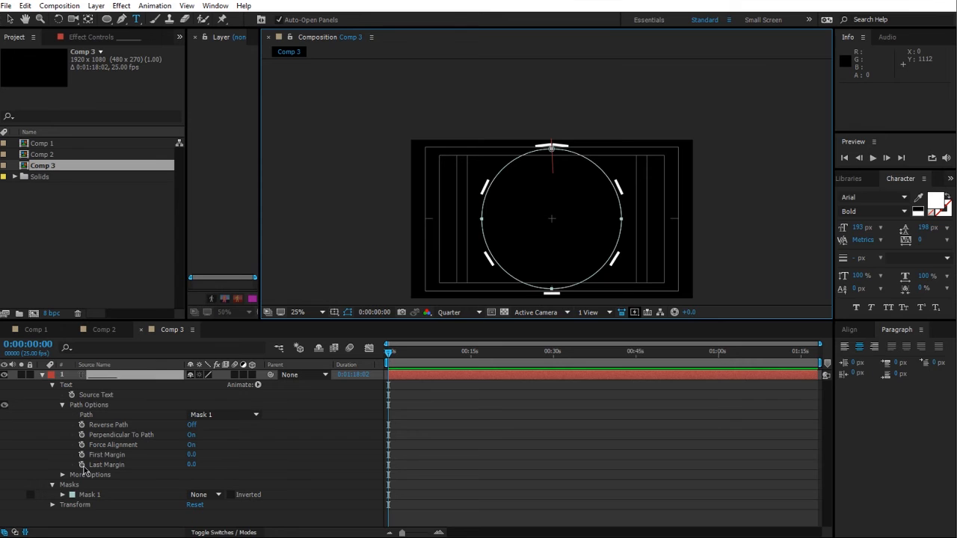
left_click(203, 446)
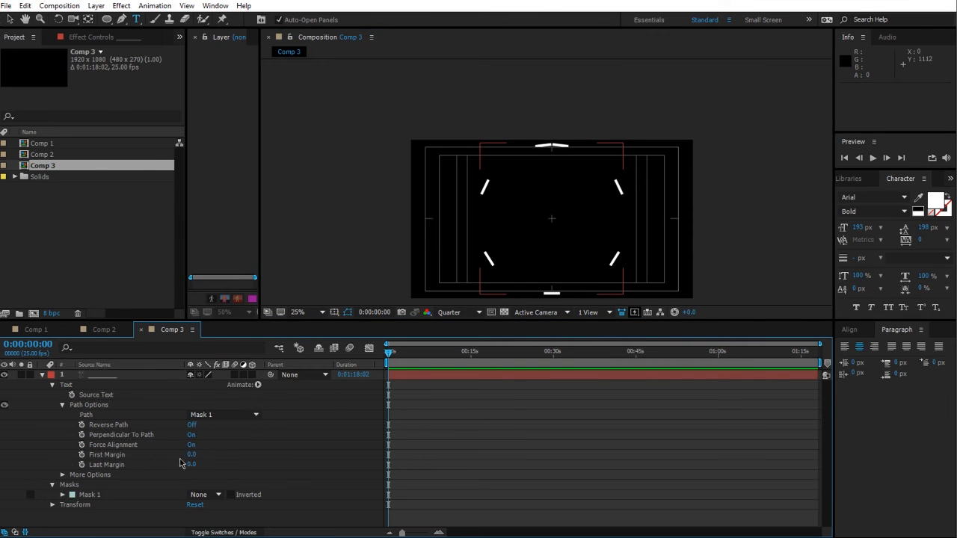
Step: Set the path text's Last Margin to -395
left_click_drag(191, 457, 429, 449)
key("ctrl+z")
left_click_drag(193, 465, 48, 447)
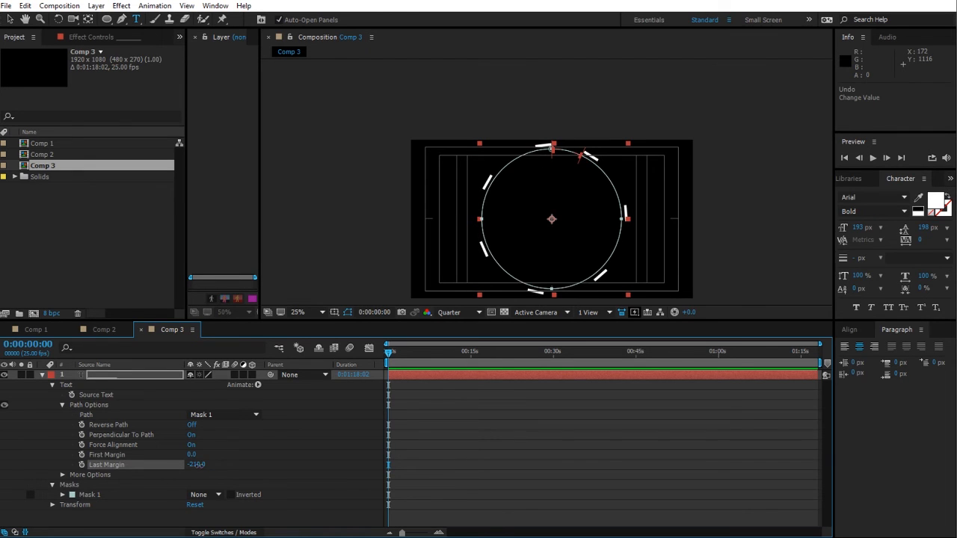
left_click_drag(196, 464, 79, 455)
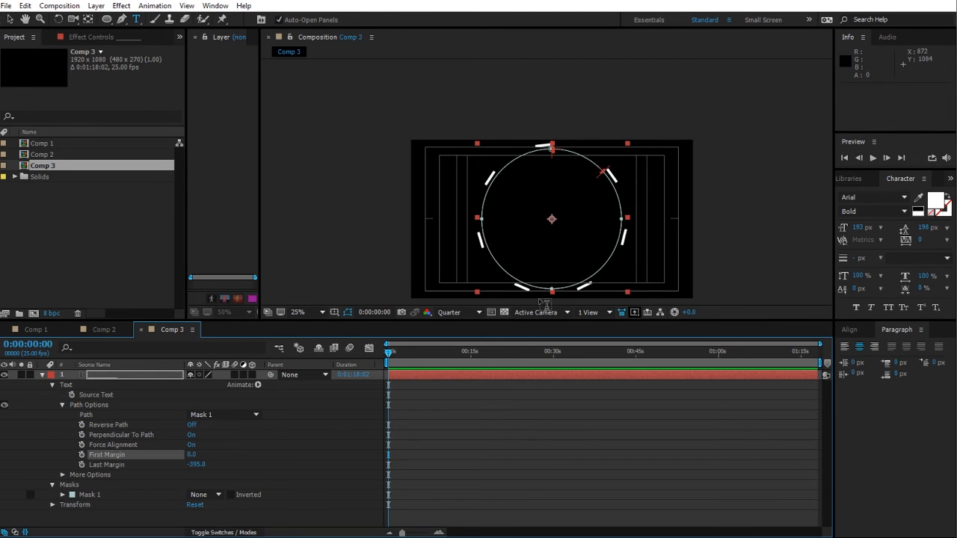
Step: Hide the mask path and safe guides and rotate the text layer to 0x+6.7°
key("ctrl+shift+h")
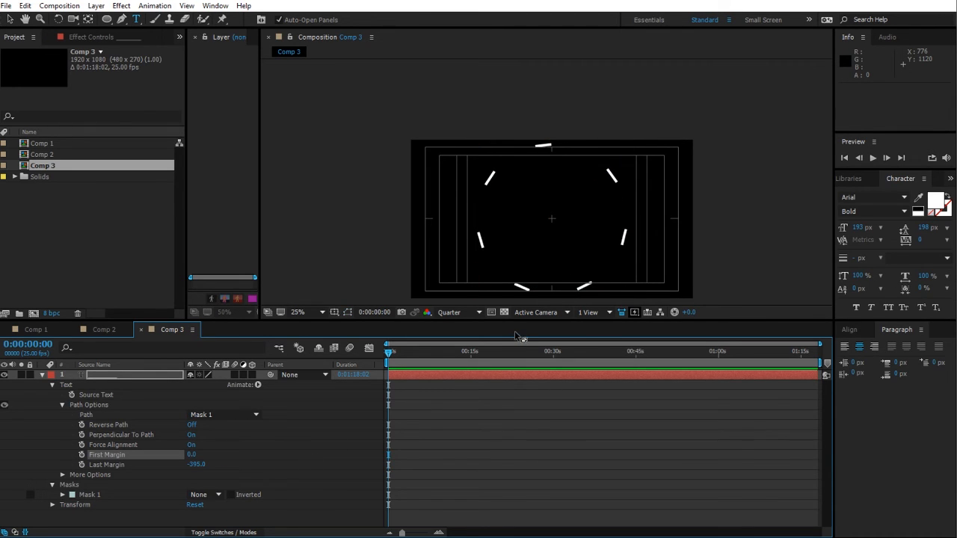
key("apostrophe")
left_click(131, 375)
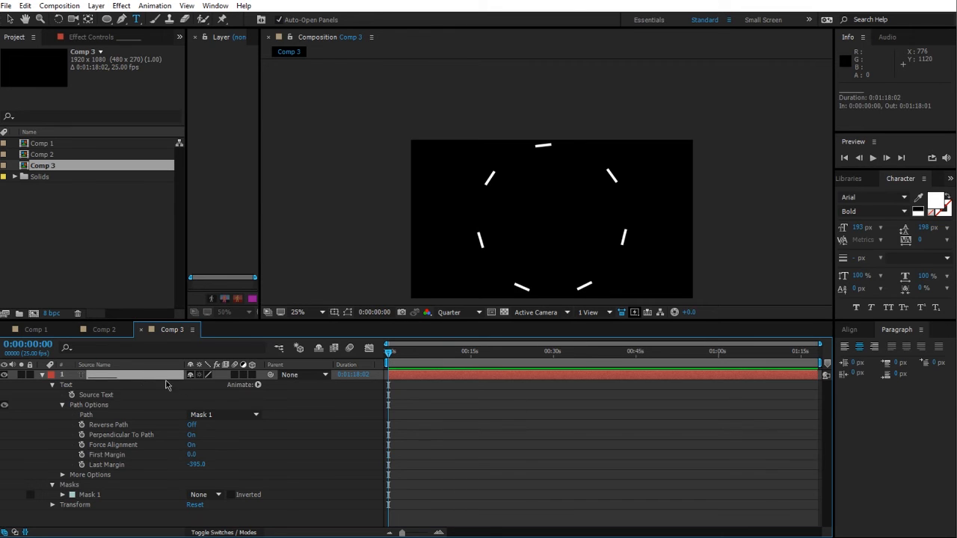
key("r")
left_click_drag(200, 385, 231, 390)
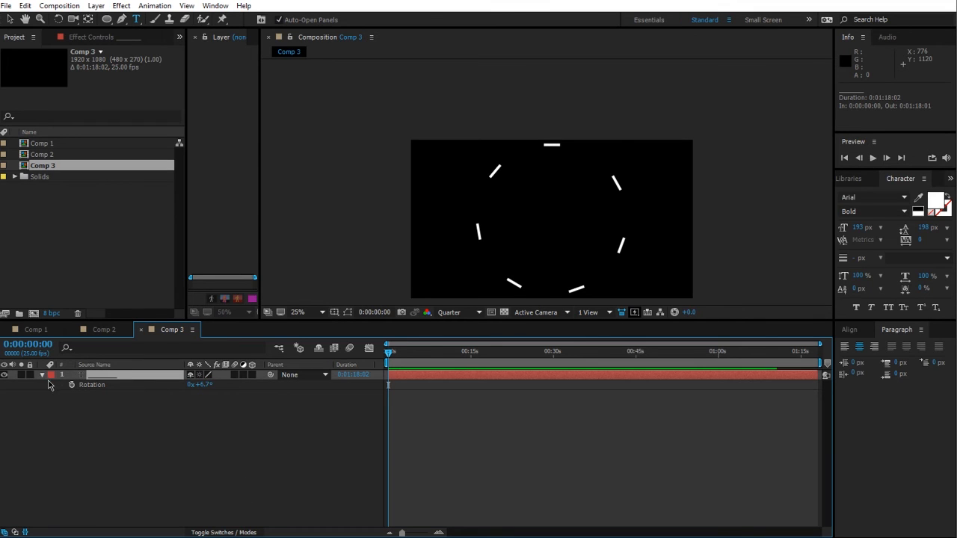
Step: Add more underscores to the path text so the dashes continue around the circle
scroll(528, 235, "down", 1)
scroll(527, 232, "up", 1)
left_click(120, 468)
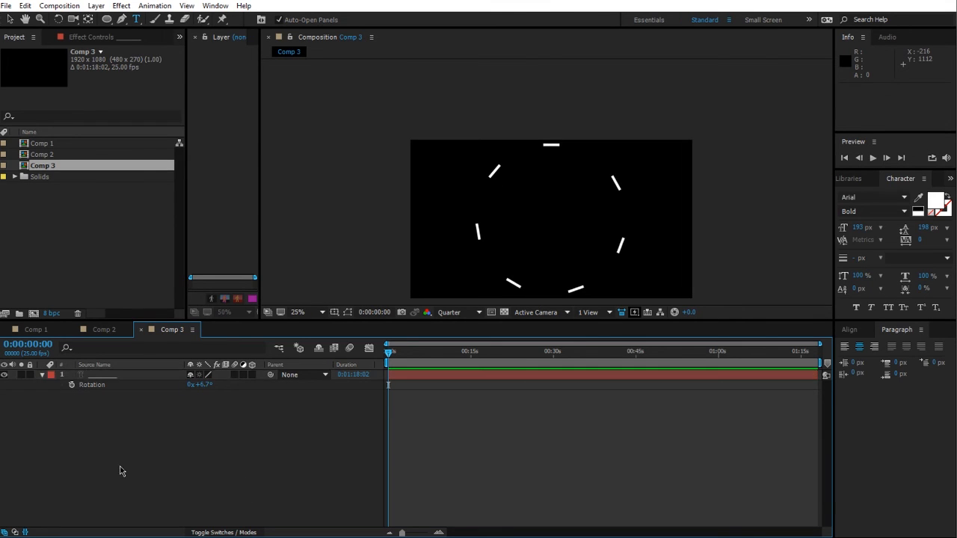
left_click(94, 377)
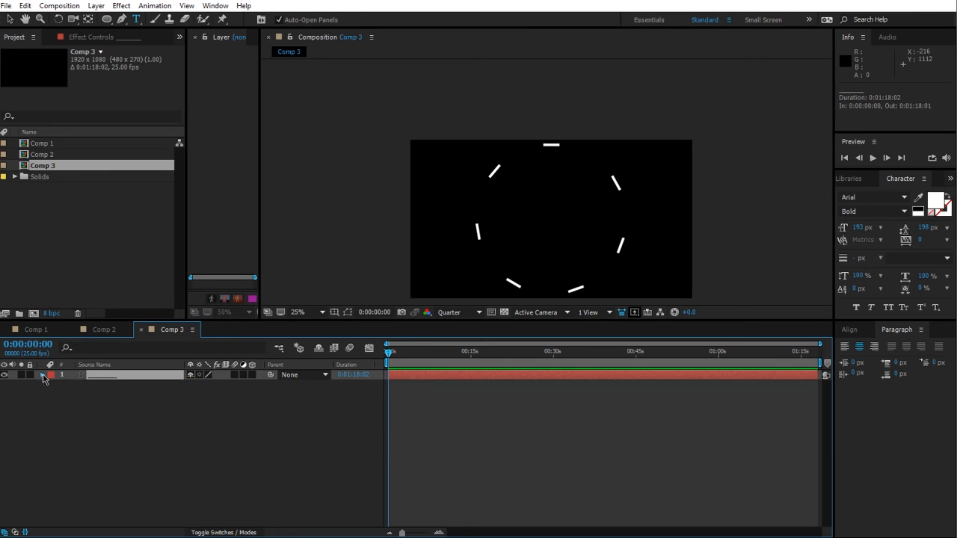
left_click(43, 376)
double_click(85, 376)
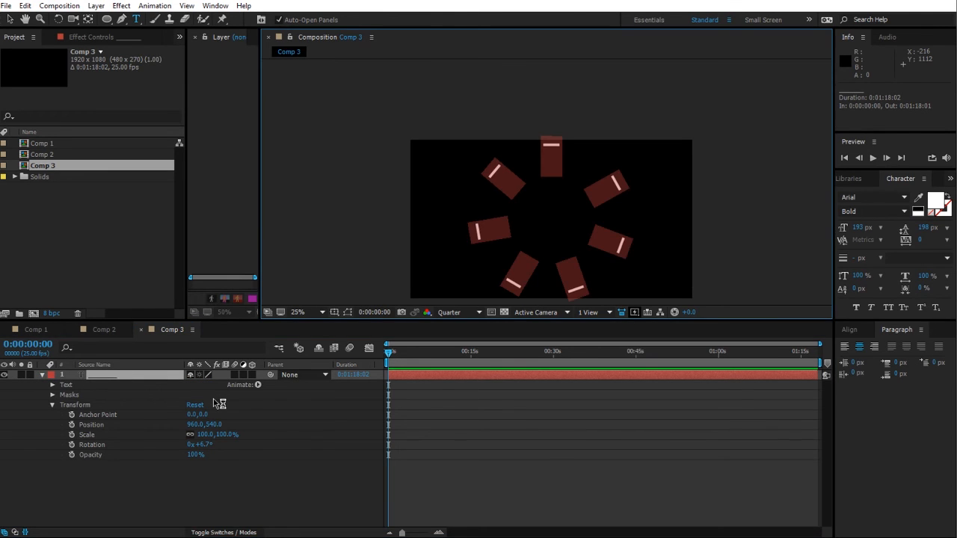
type("___________")
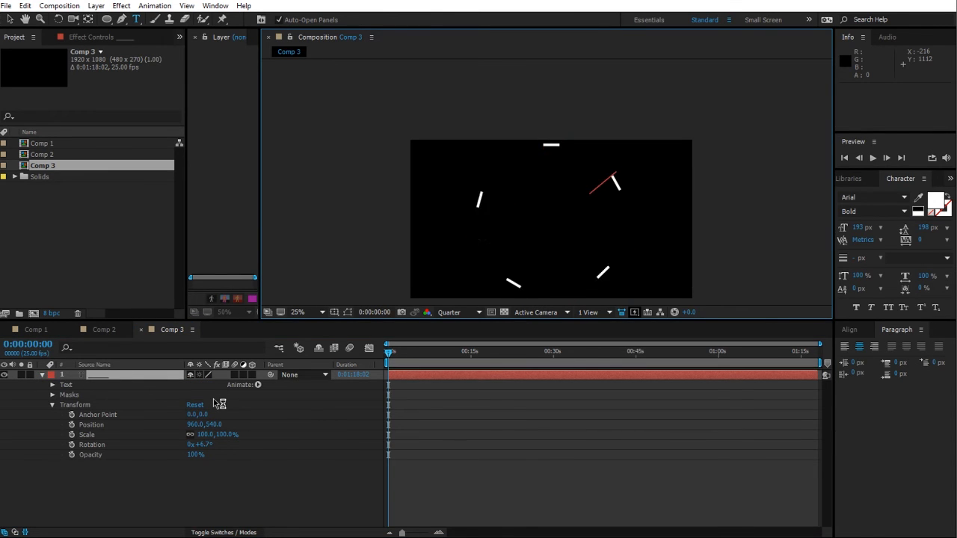
type("__________")
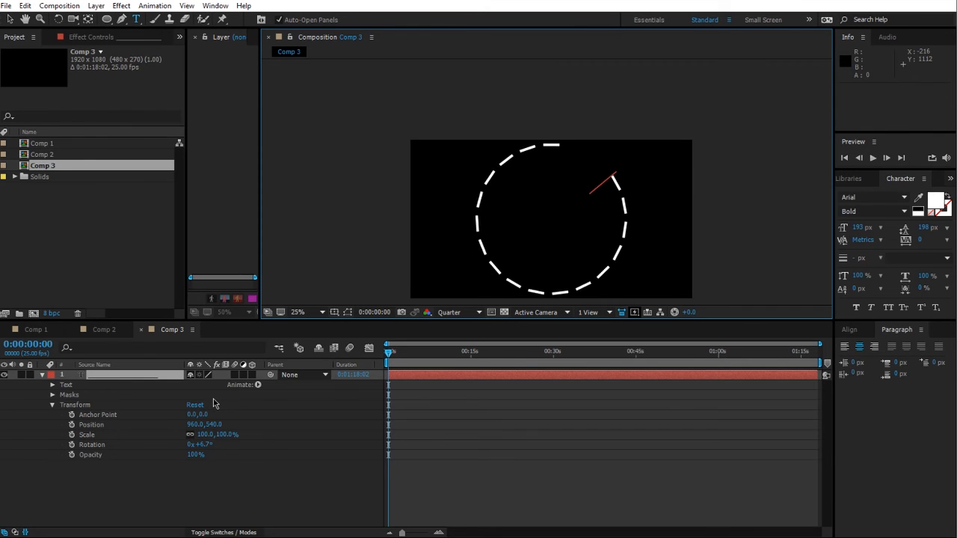
type("__")
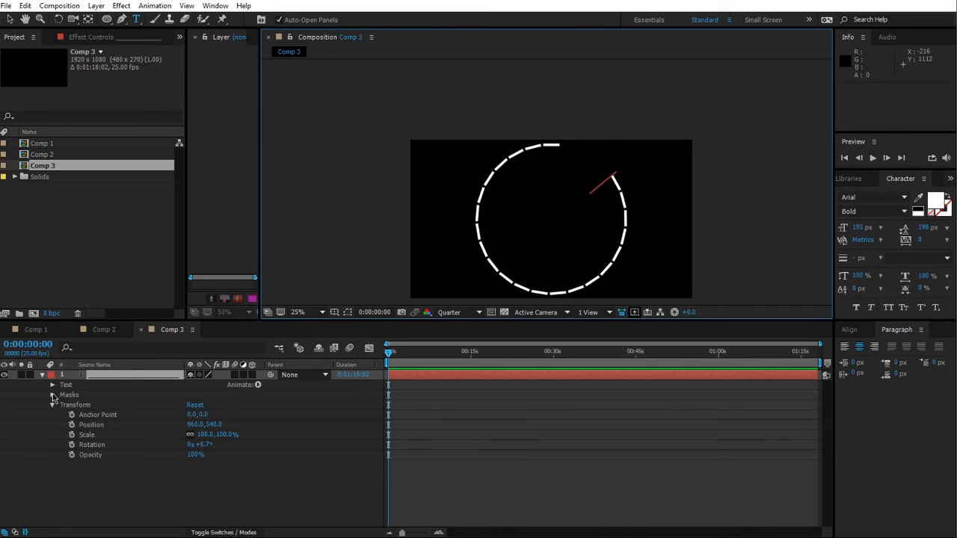
Step: Expand the text's Path Options and set the Last Margin to -26
left_click(52, 385)
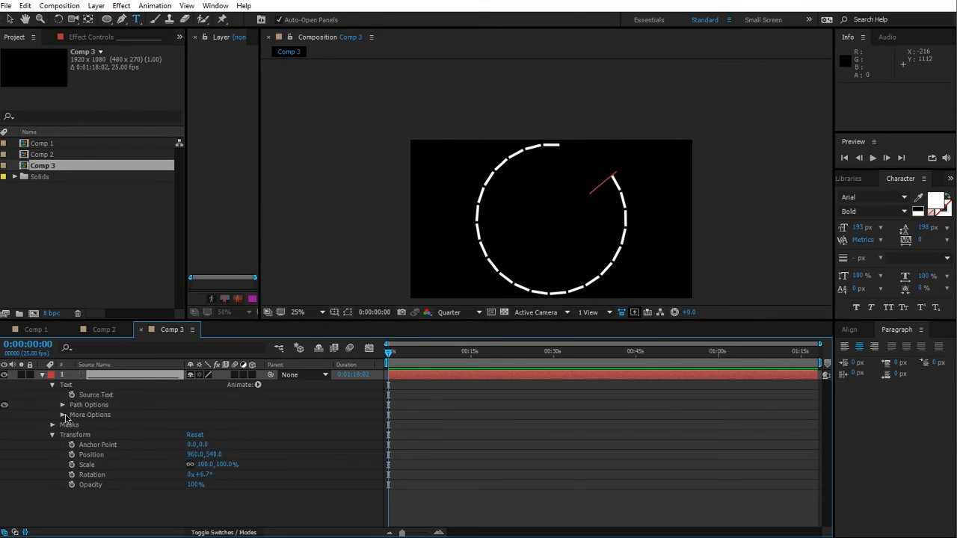
left_click(64, 415)
left_click(63, 414)
left_click(63, 406)
left_click_drag(195, 465, 409, 453)
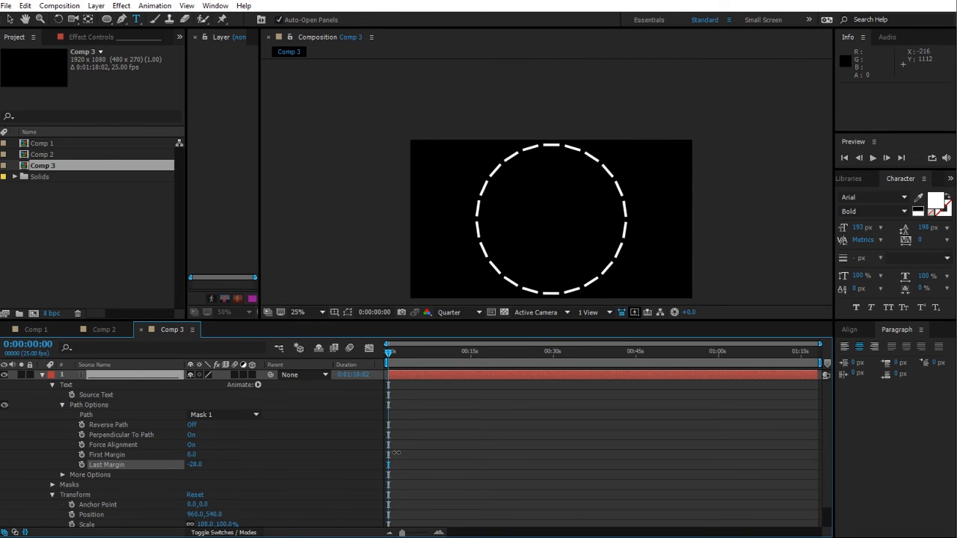
left_click(247, 439)
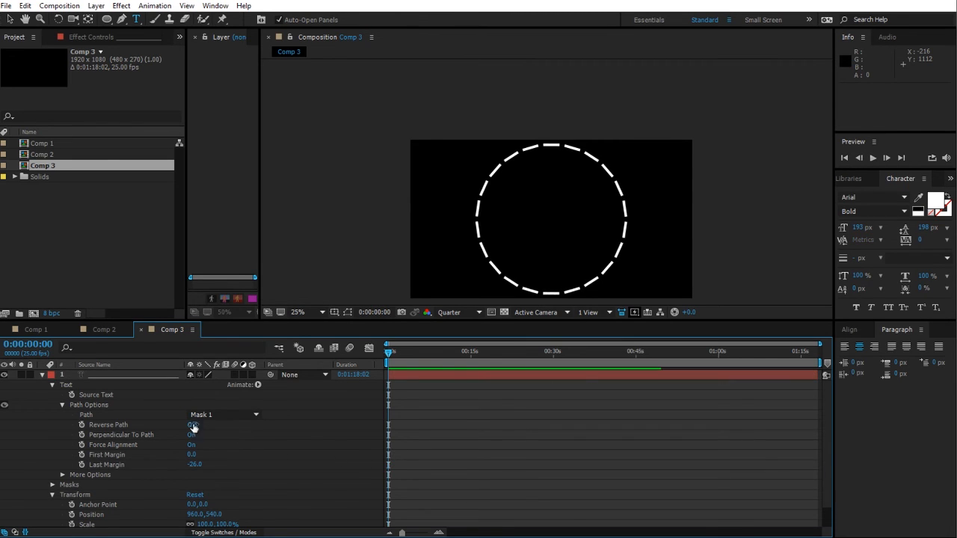
Step: Collapse the layer properties and add a Blur text animator to the path text
left_click(63, 406)
left_click(52, 385)
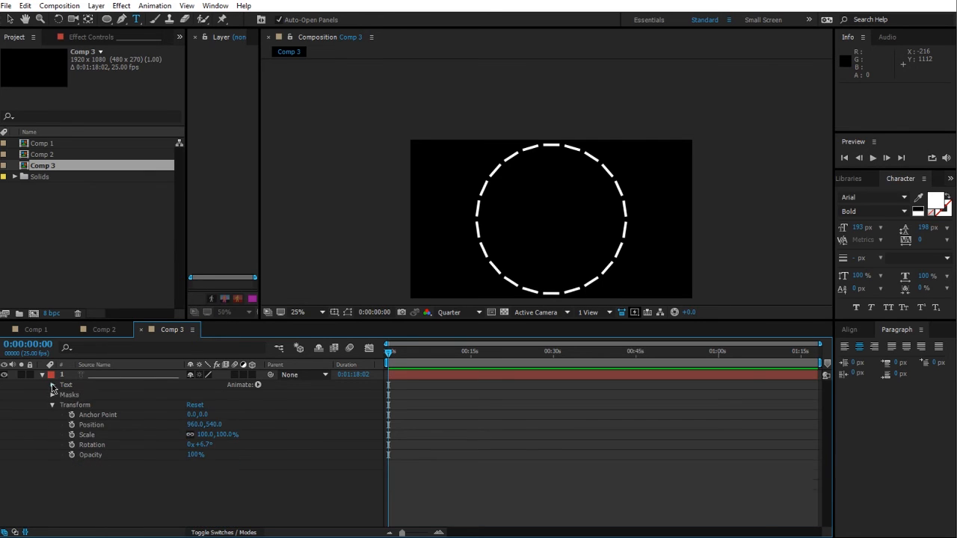
left_click(52, 406)
left_click(41, 375)
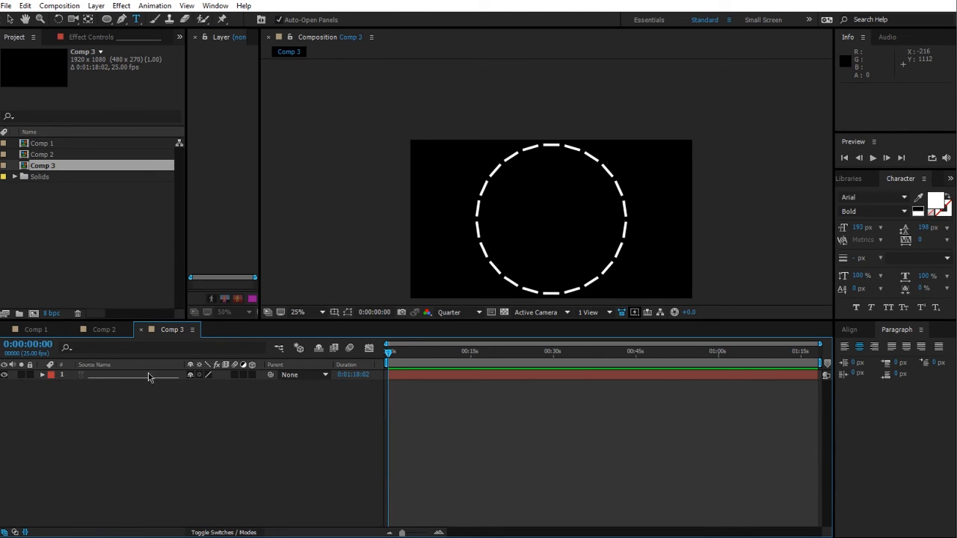
left_click(42, 375)
left_click(258, 386)
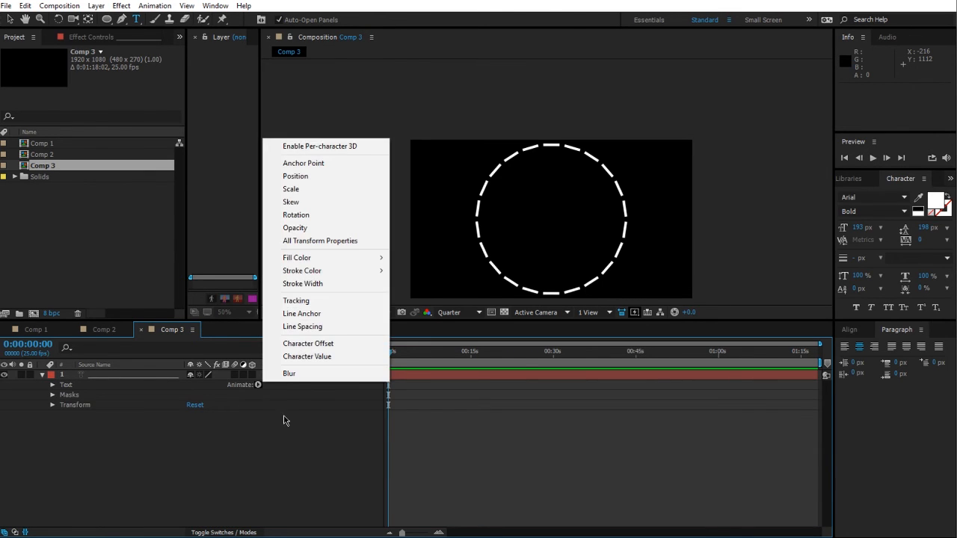
left_click(288, 373)
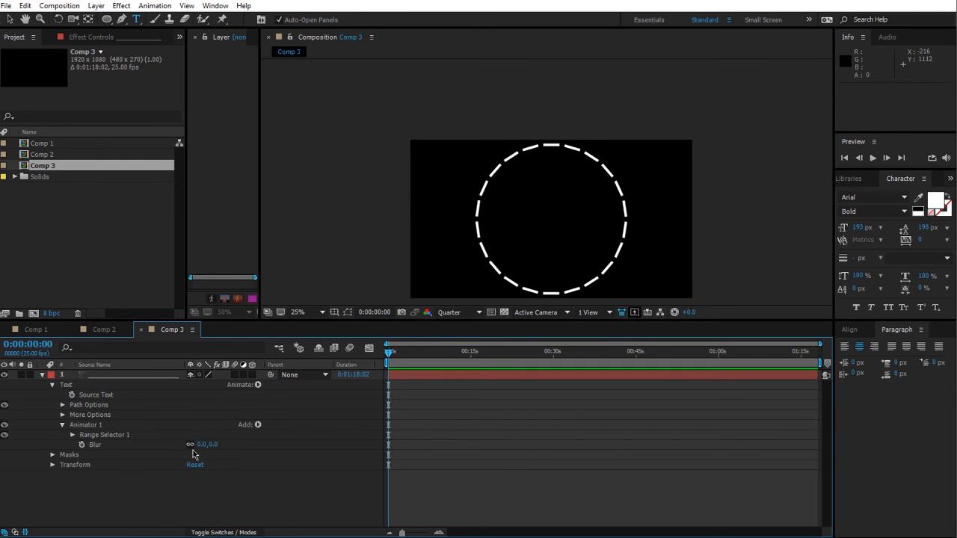
Step: Set the animator's Blur to 45, 107
left_click_drag(213, 444, 217, 443)
left_click_drag(190, 445, 239, 443)
key("ctrl+z")
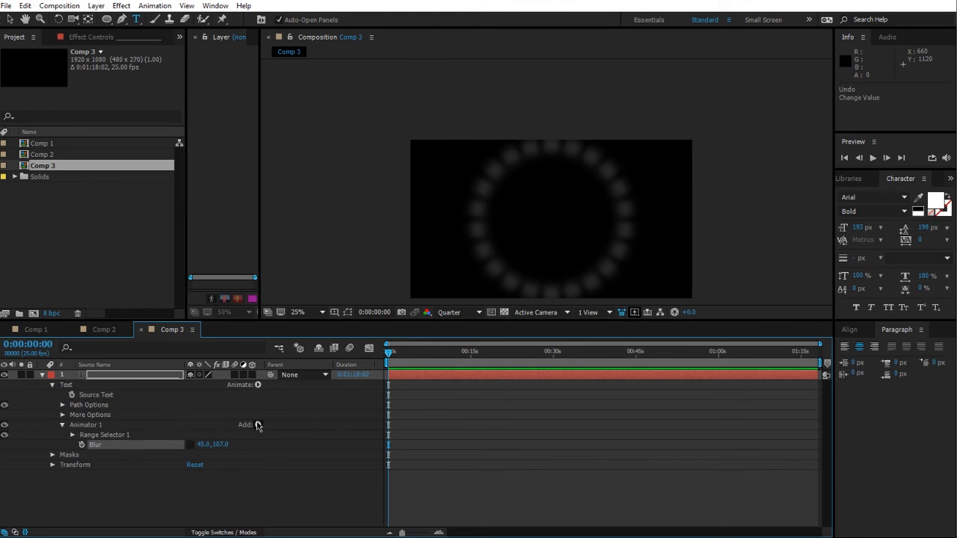
Step: Add Position to Animator 1 and set its value to 0, -522
left_click(257, 425)
mouse_move(279, 430)
left_click(394, 232)
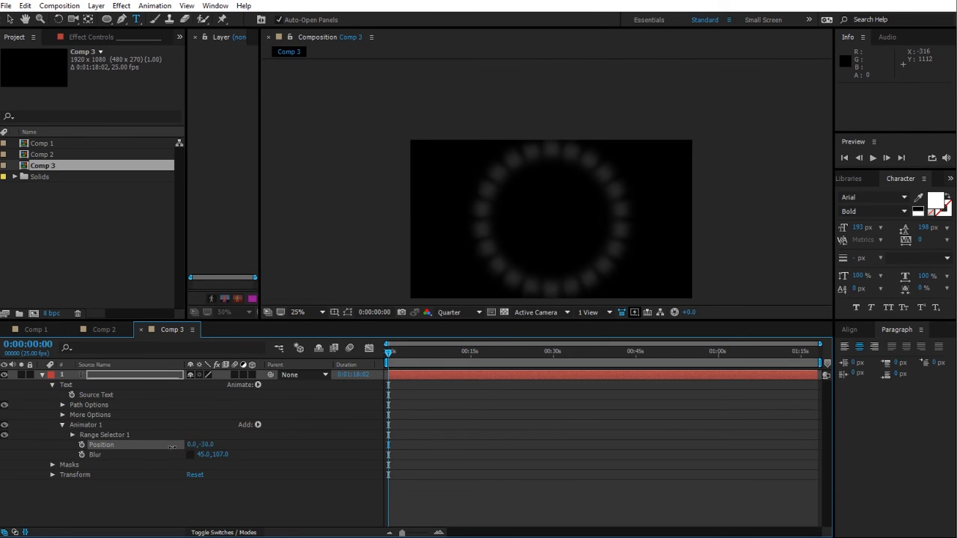
left_click_drag(202, 445, 122, 456)
left_click_drag(206, 445, 87, 454)
Step: Add Opacity to Animator 1 and set it to 0%
left_click(257, 425)
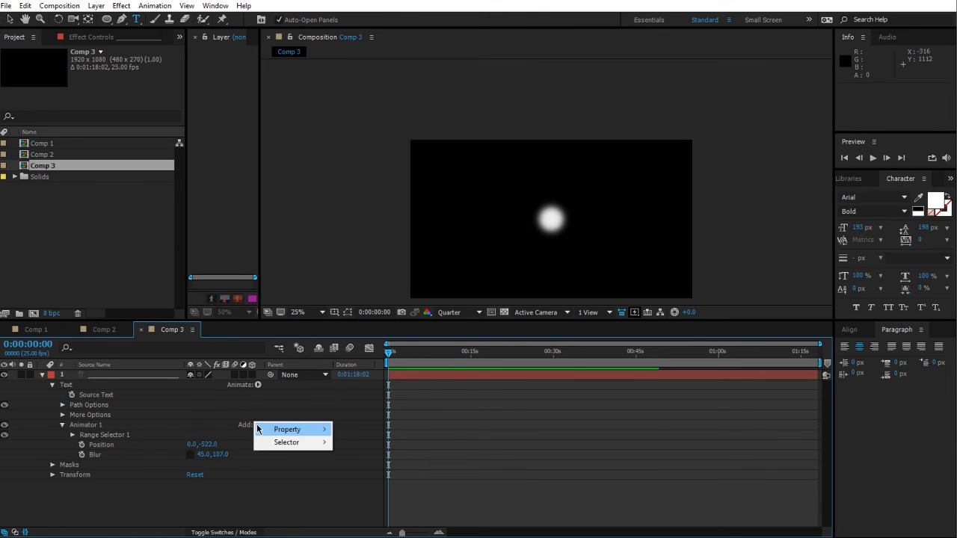
mouse_move(284, 429)
left_click(362, 284)
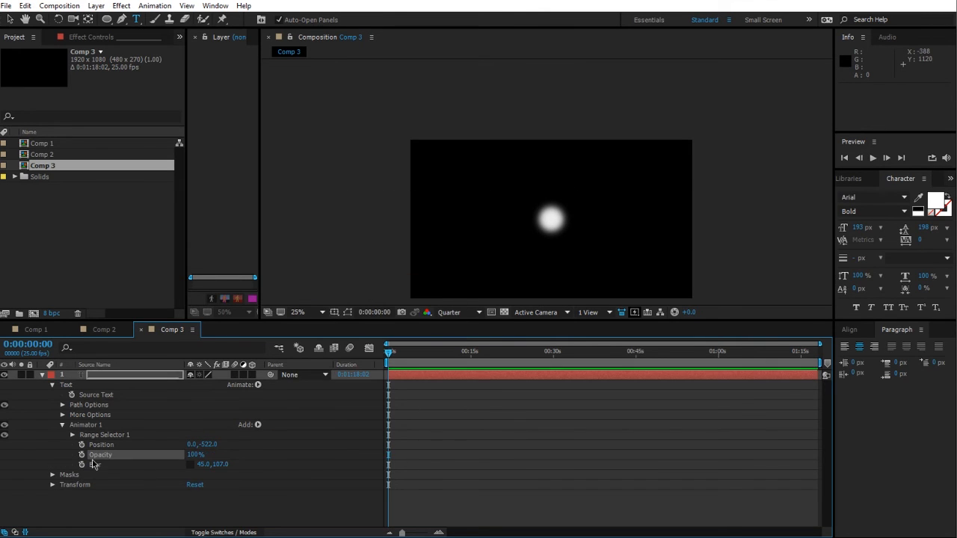
left_click_drag(196, 458, 42, 461)
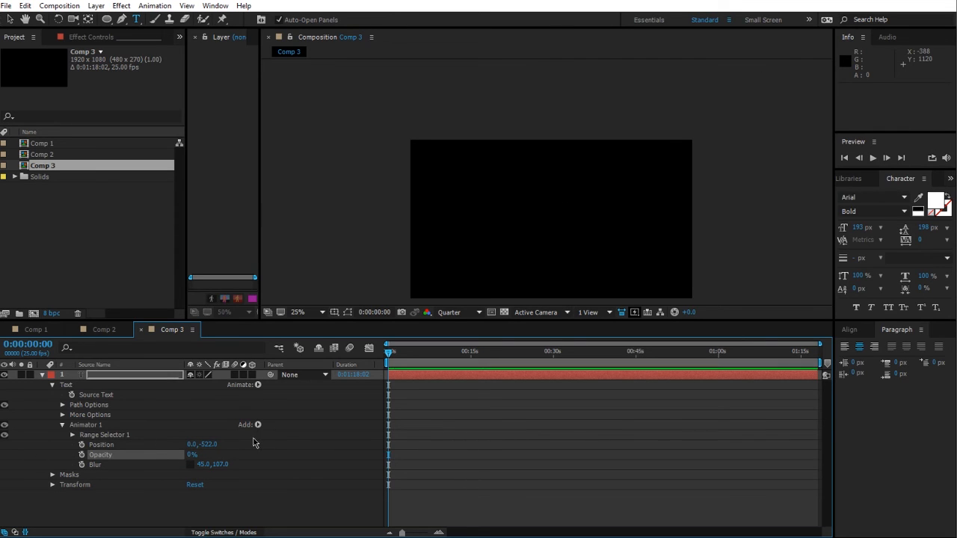
Step: Expand Range Selector 1 and set its Start to 0%
left_click(73, 435)
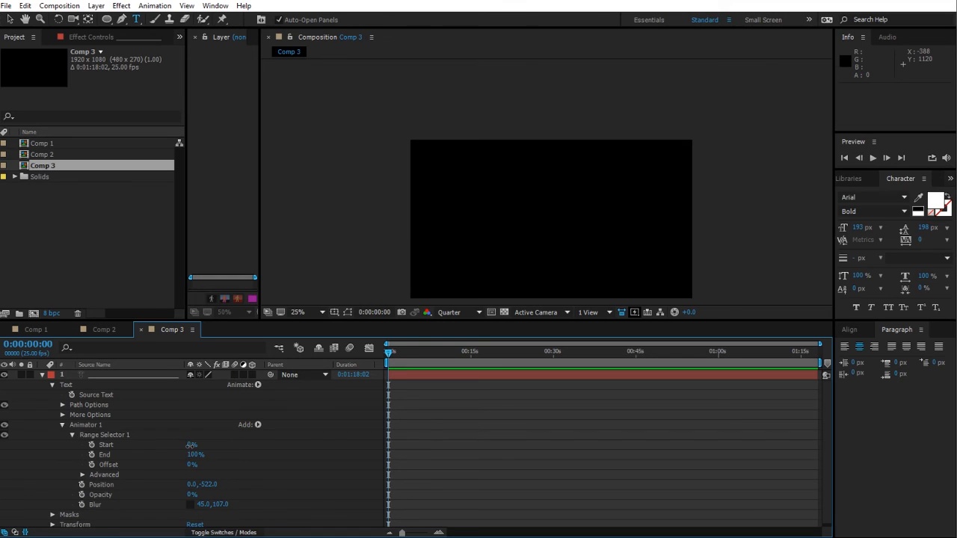
left_click_drag(191, 445, 262, 441)
left_click_drag(821, 344, 453, 344)
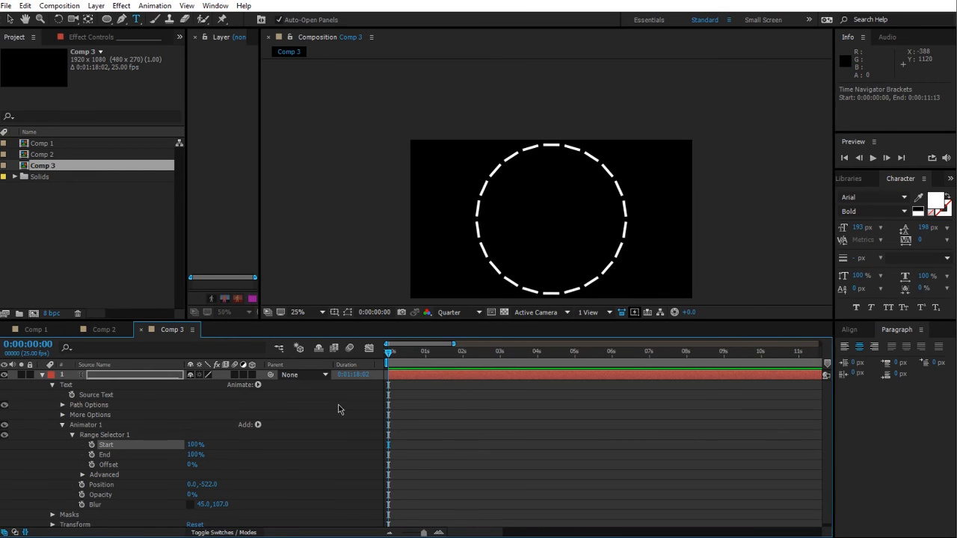
left_click(193, 445)
type("0")
key("Return")
Step: Open the range selector's Advanced options and set Shape to Ramp Up
left_click(82, 475)
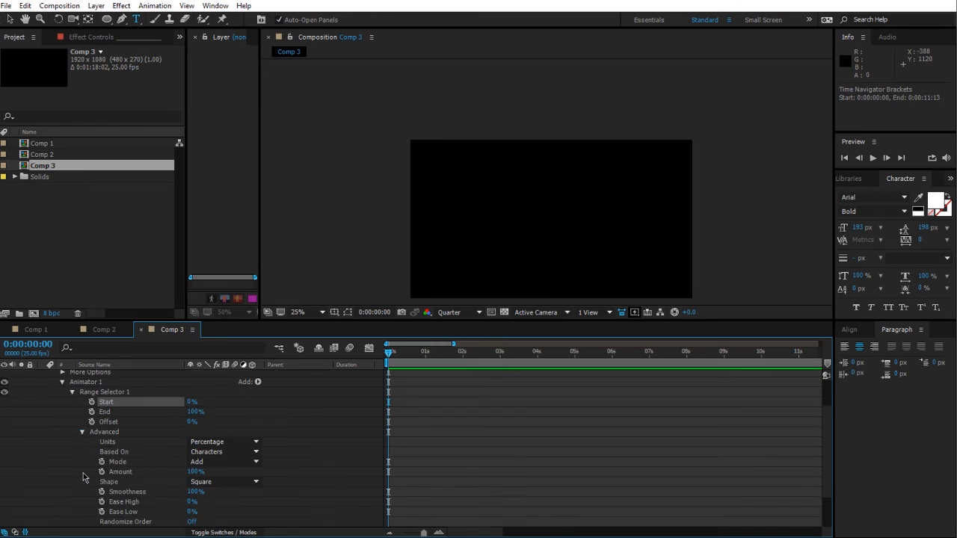
left_click(208, 482)
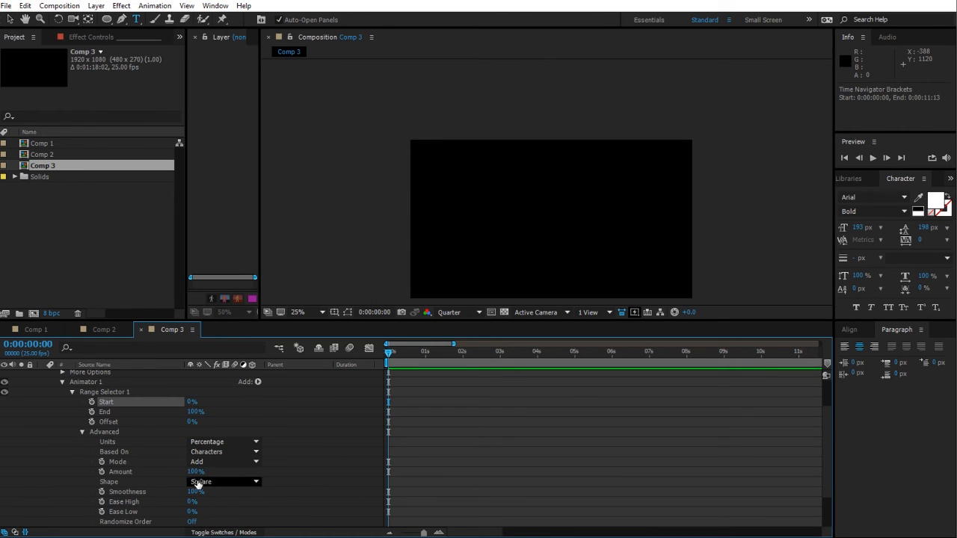
left_click(222, 417)
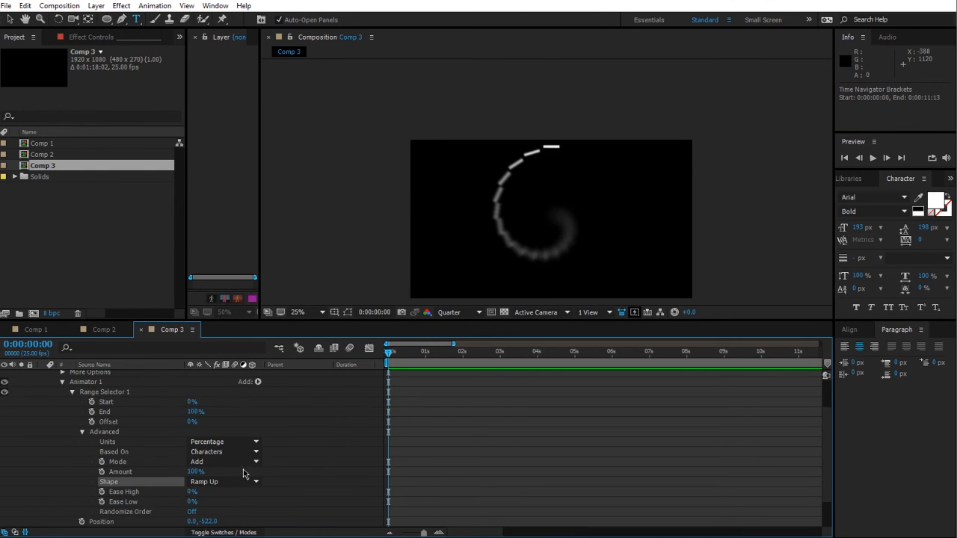
Step: Turn on Randomize Order for the range selector
left_click_drag(189, 423, 228, 420)
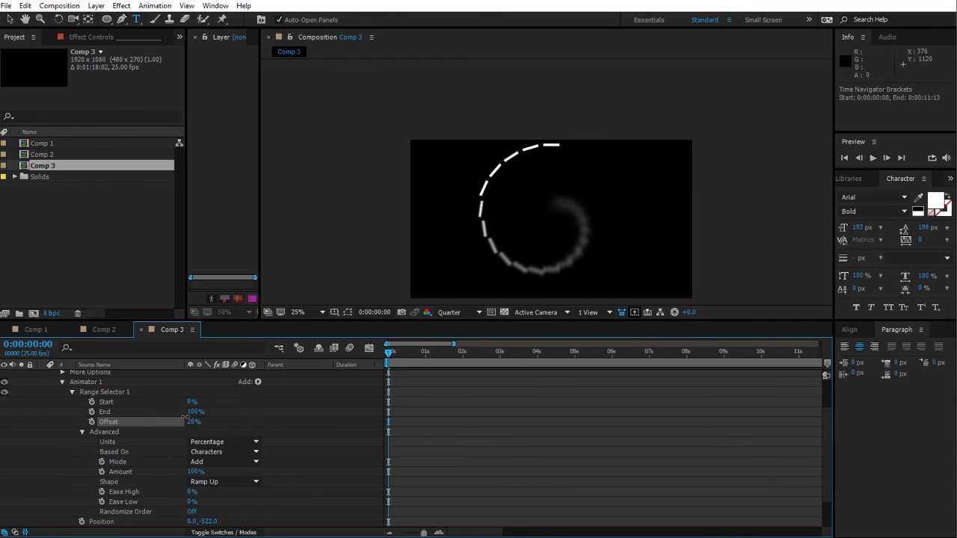
scroll(243, 416, "down", 2)
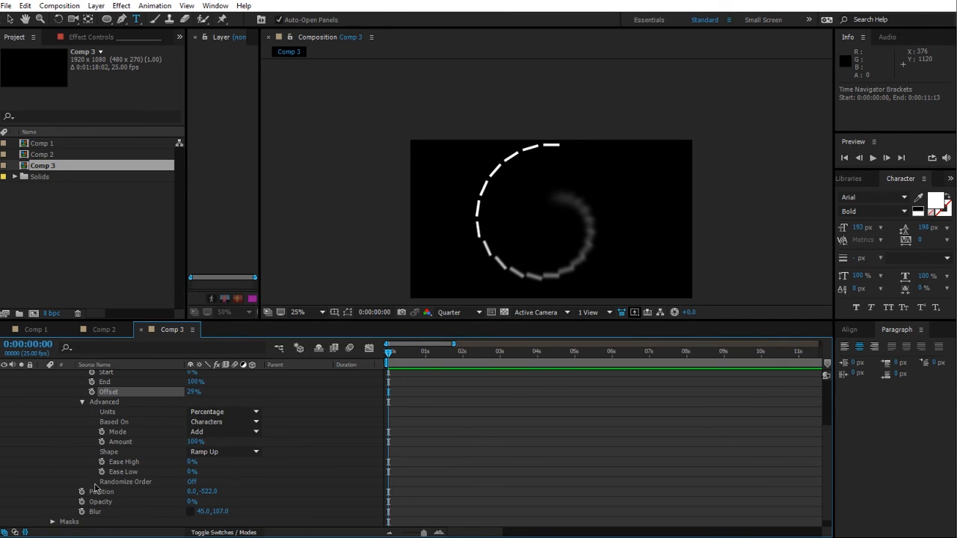
left_click(192, 481)
scroll(283, 464, "up", 2)
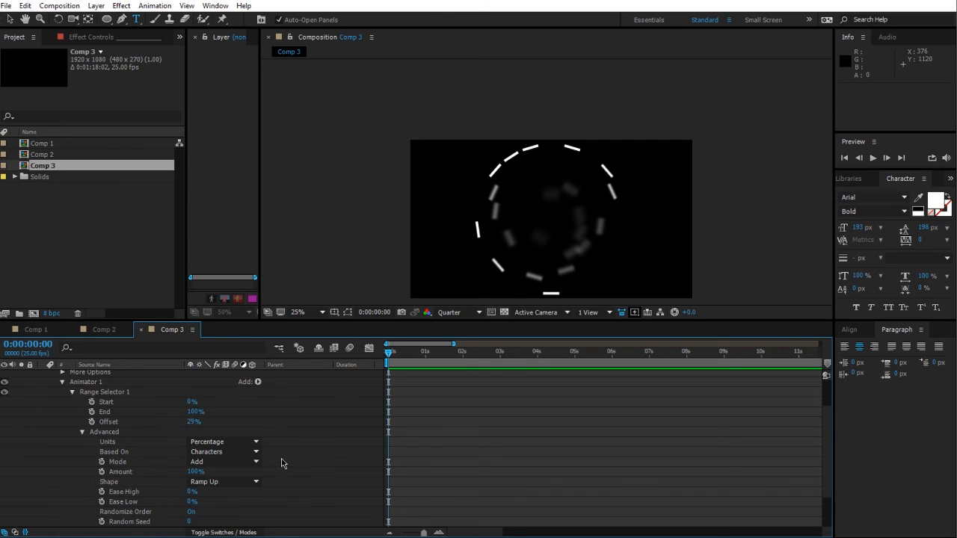
Step: Set the range selector's Offset to -100% and set a keyframe at the start
left_click_drag(193, 424, 7, 430)
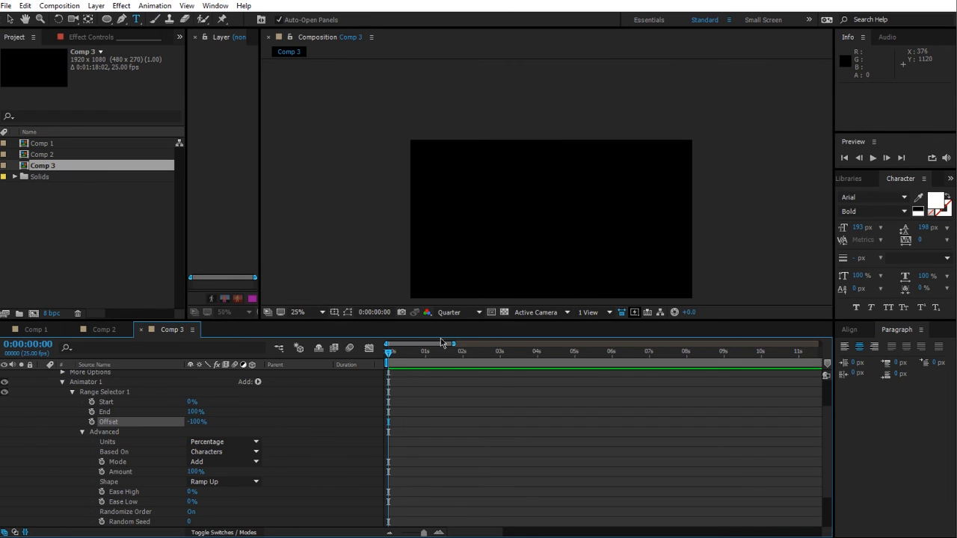
left_click_drag(454, 345, 413, 345)
left_click(92, 422)
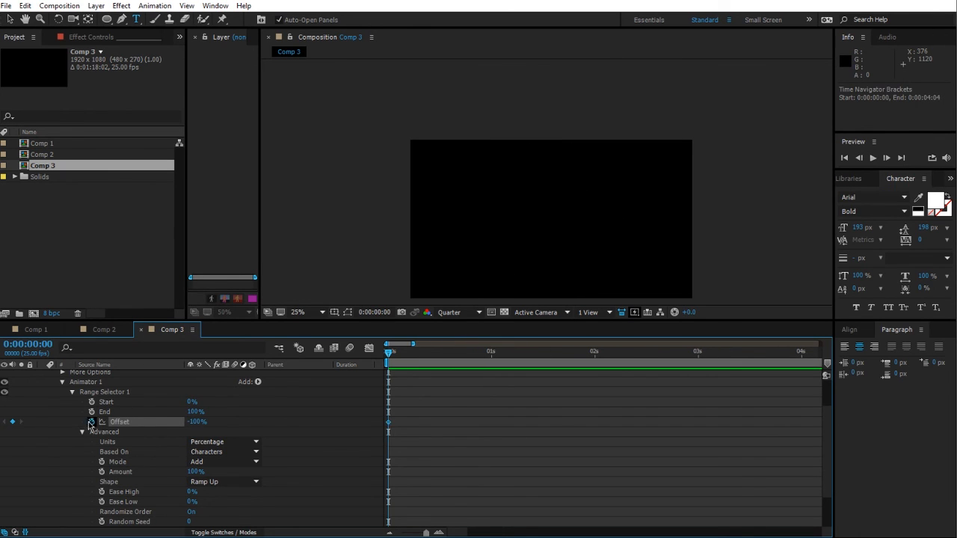
Step: At 2 seconds, set the Offset to 100% to add the second keyframe
left_click_drag(557, 358, 595, 357)
left_click_drag(191, 423, 339, 422)
left_click(350, 424)
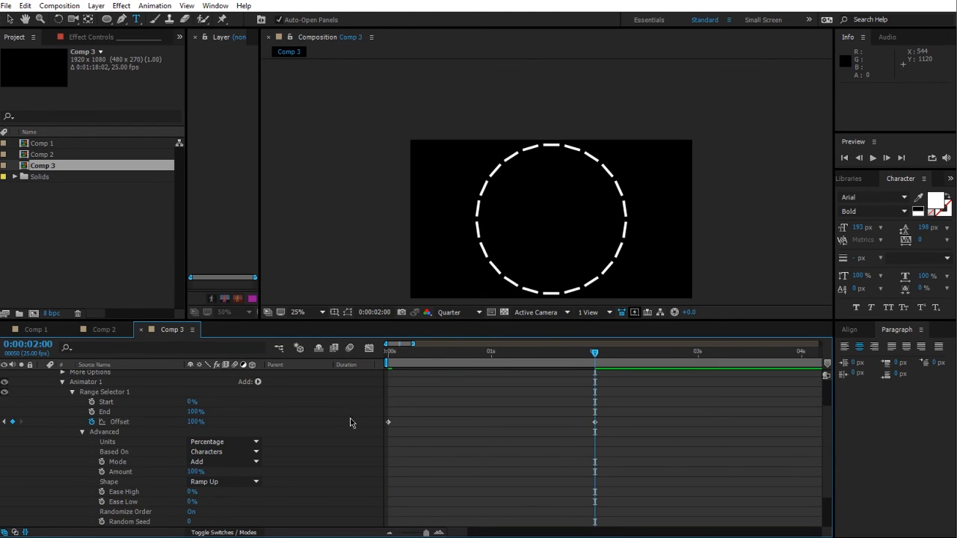
Step: Collapse Animator 1 and add a Fill Color text animator
left_click(73, 393)
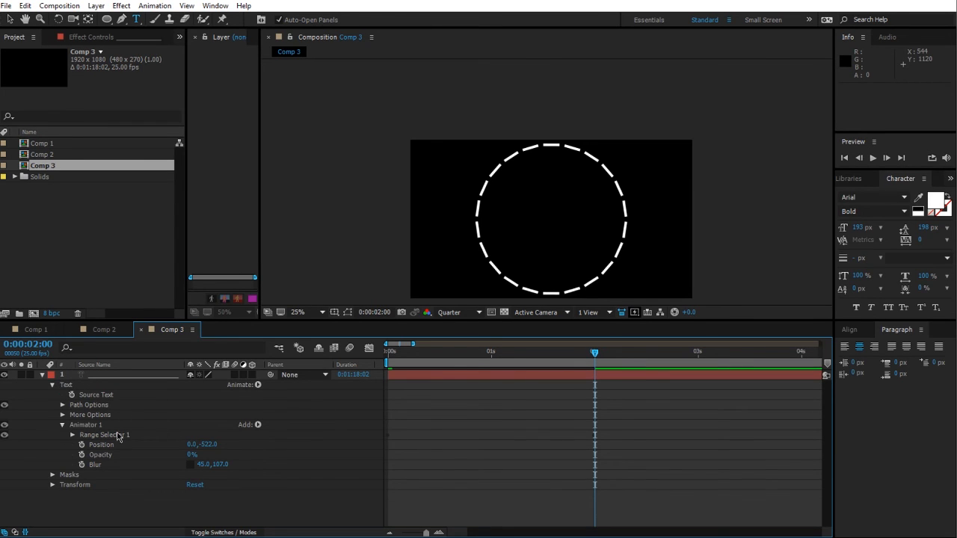
left_click(63, 425)
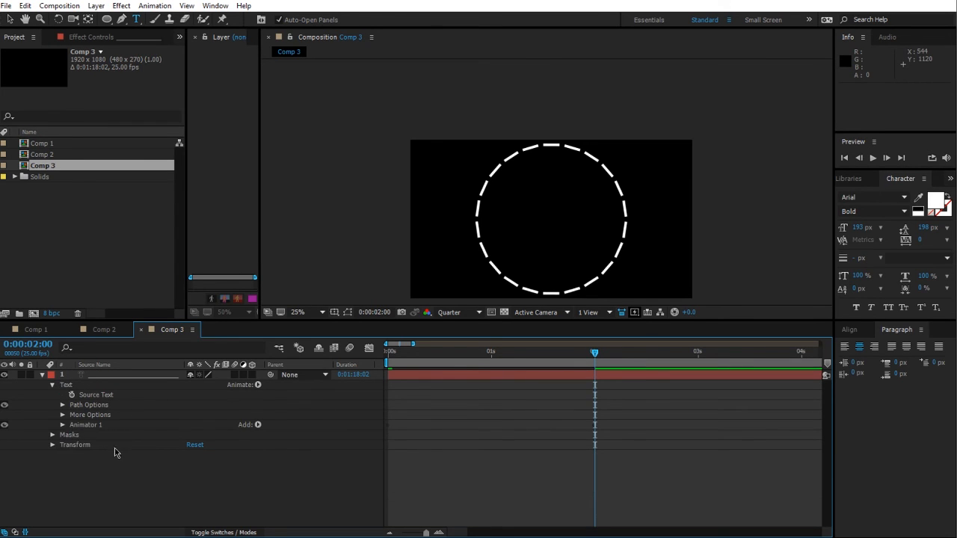
left_click(258, 386)
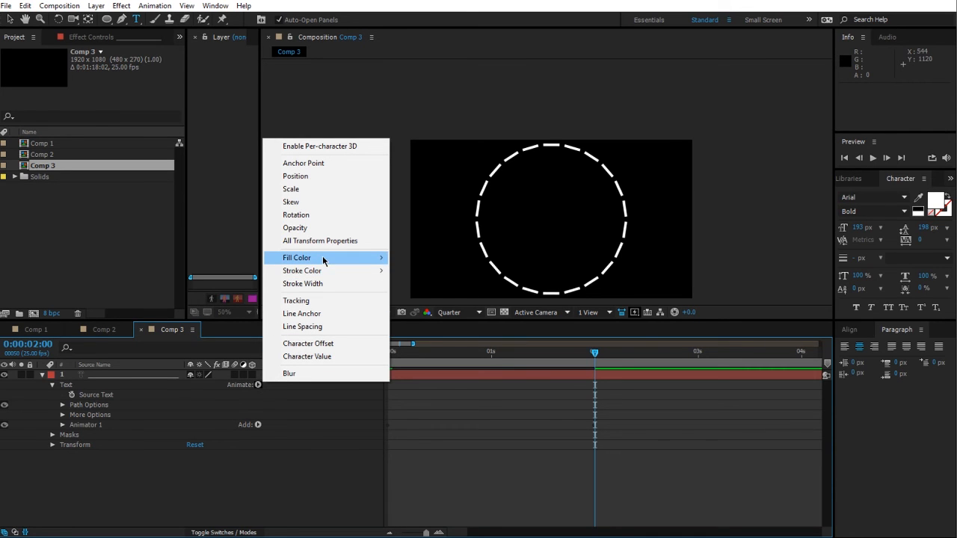
mouse_move(359, 258)
left_click(425, 261)
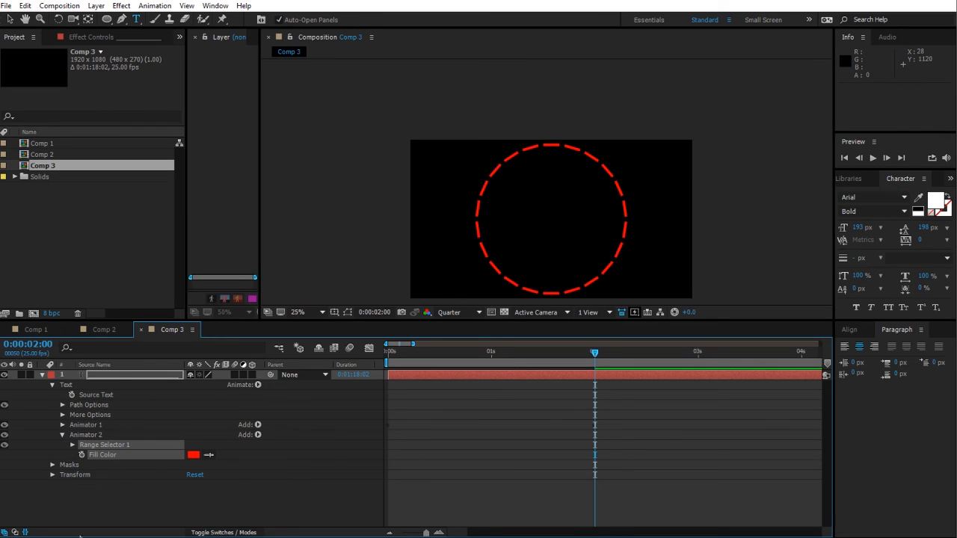
left_click(80, 436)
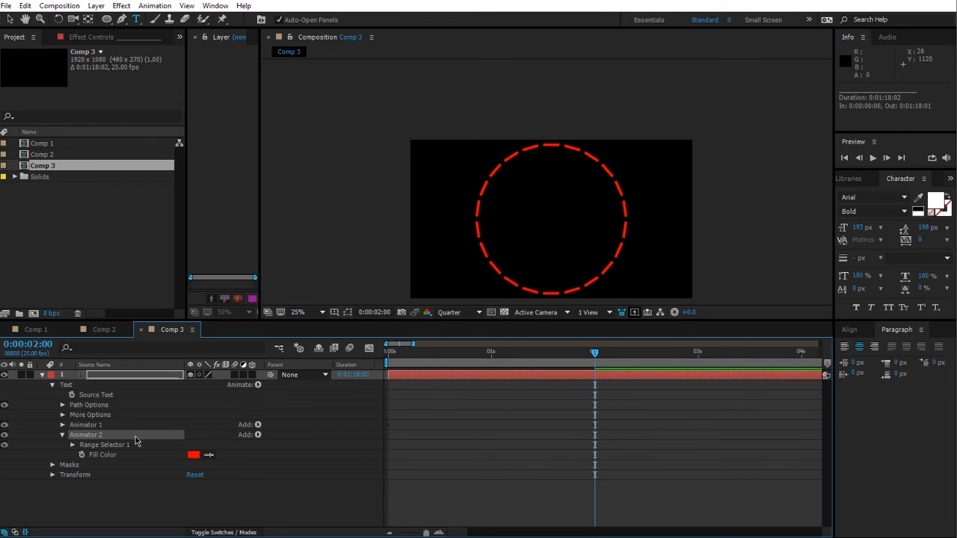
left_click(63, 425)
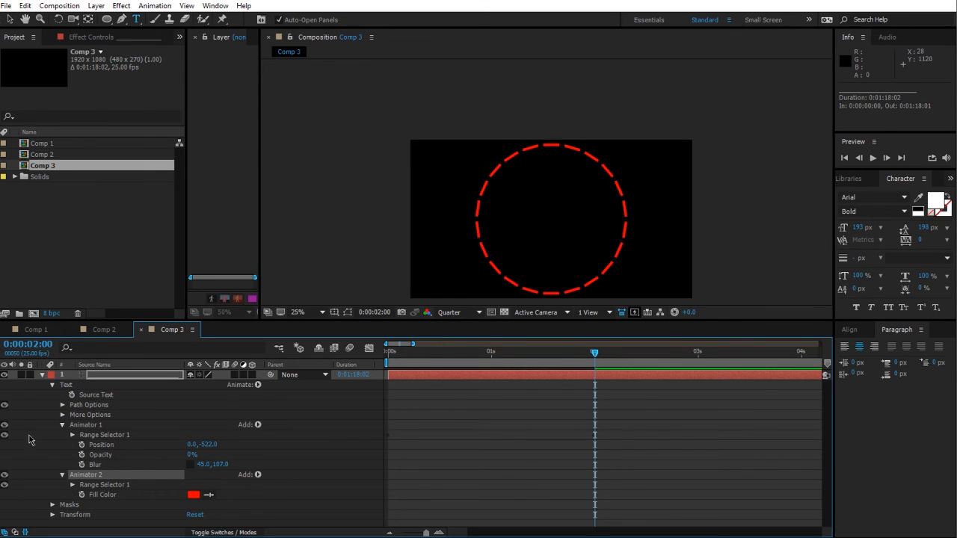
left_click(63, 425)
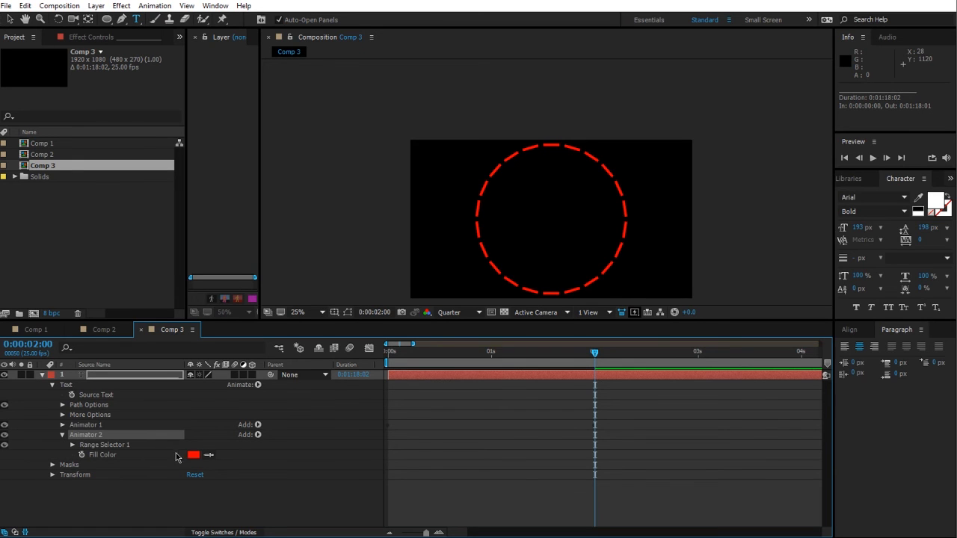
Step: Set Animator 2's Fill Color to light blue
left_click(193, 456)
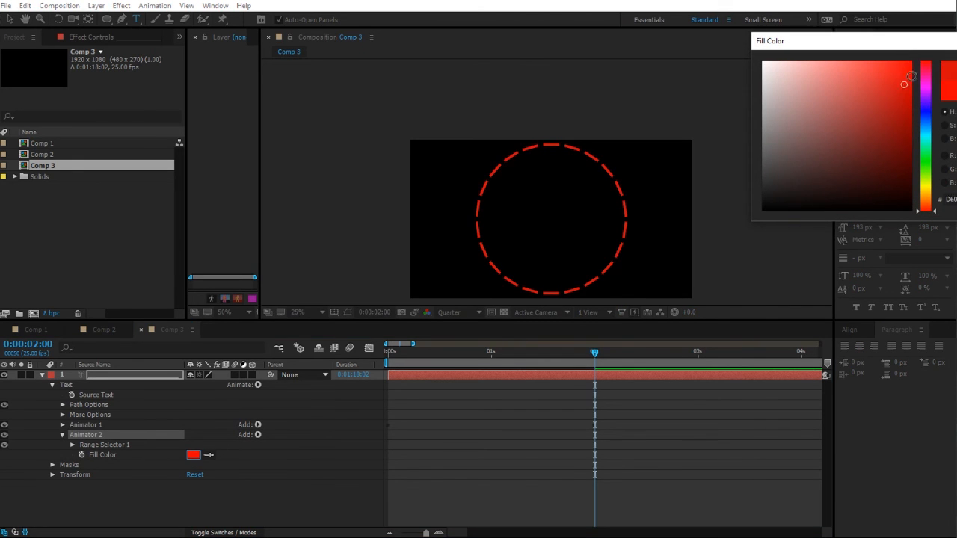
left_click_drag(930, 106, 930, 134)
key("Return")
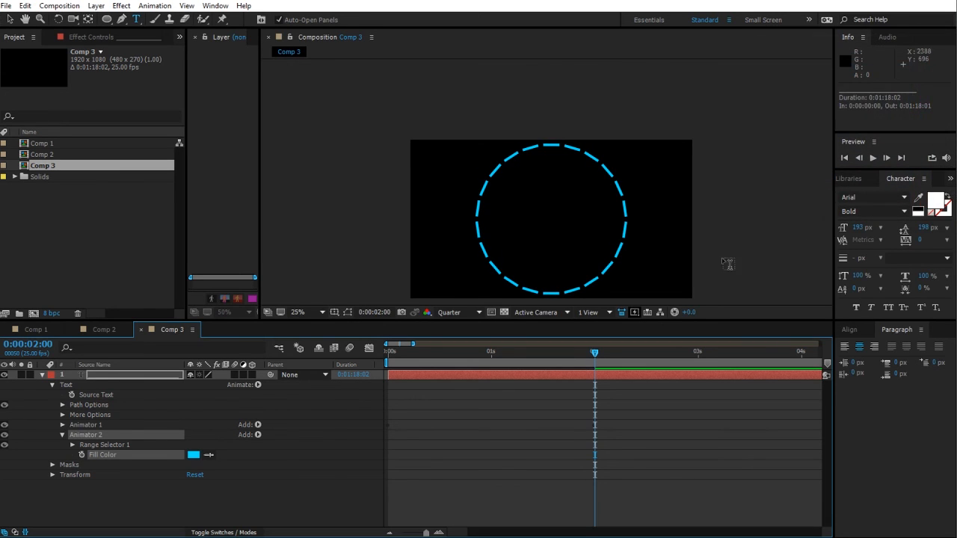
Step: Add Scale to Animator 2 and set it to 100, -207%
left_click(94, 437)
left_click(258, 436)
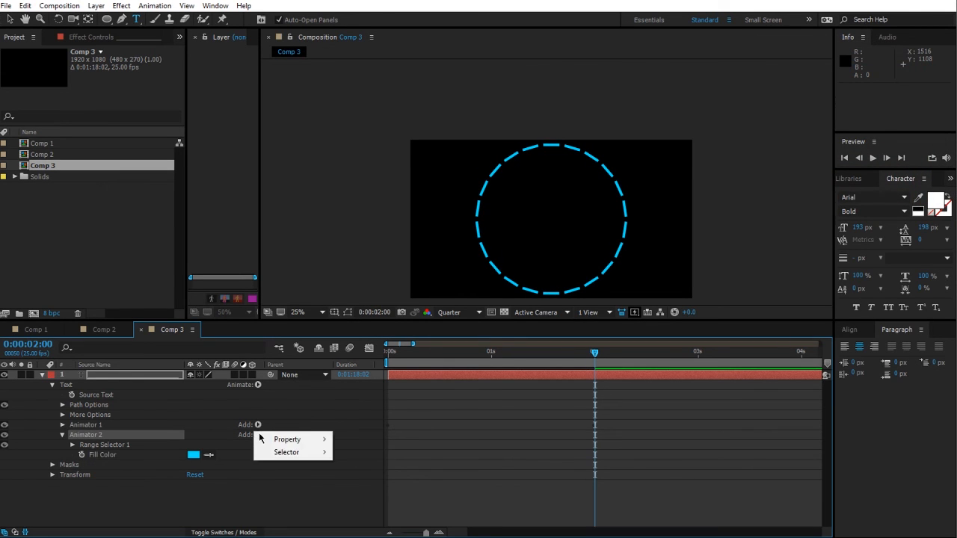
mouse_move(280, 443)
left_click(389, 255)
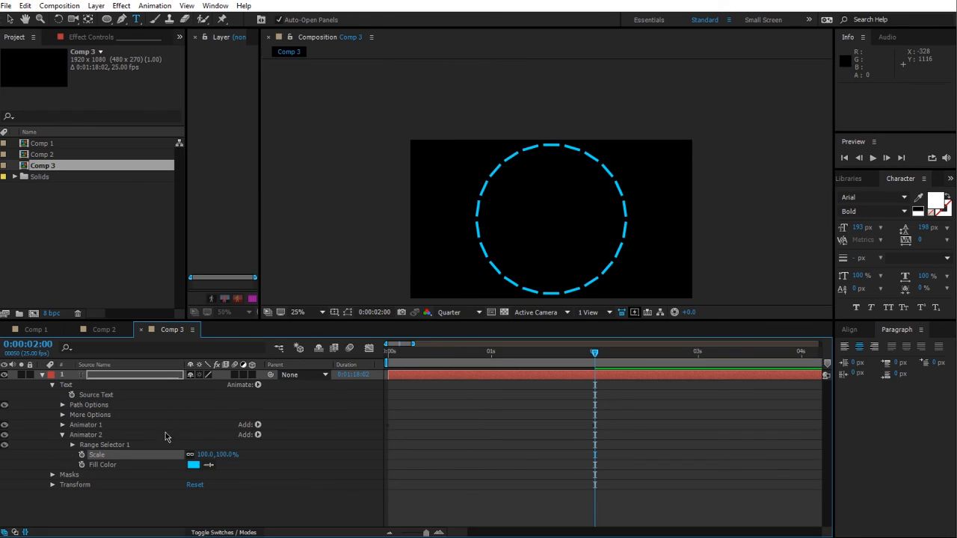
left_click_drag(224, 454, 122, 422)
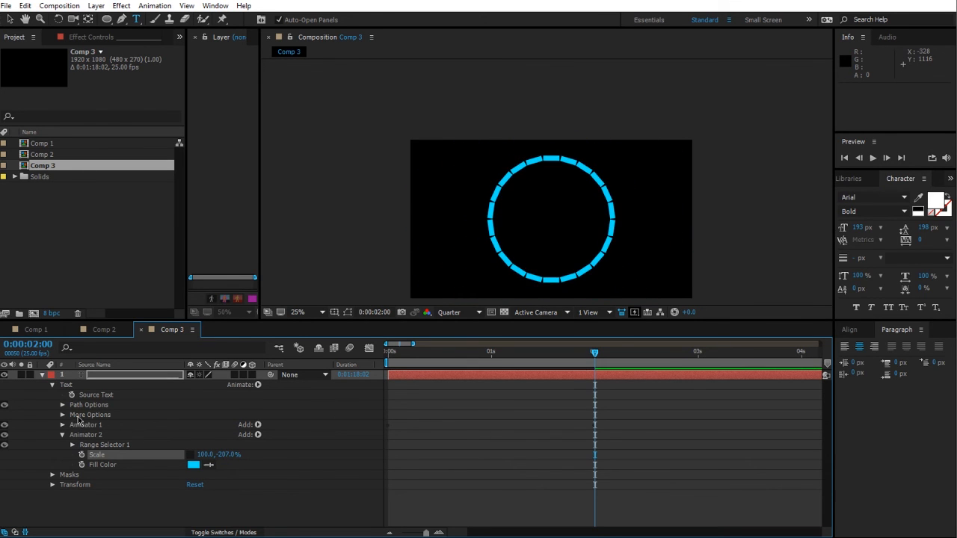
Step: Undo the last change to Animator 2's Scale
key("ctrl+z")
left_click(107, 376)
left_click(347, 314)
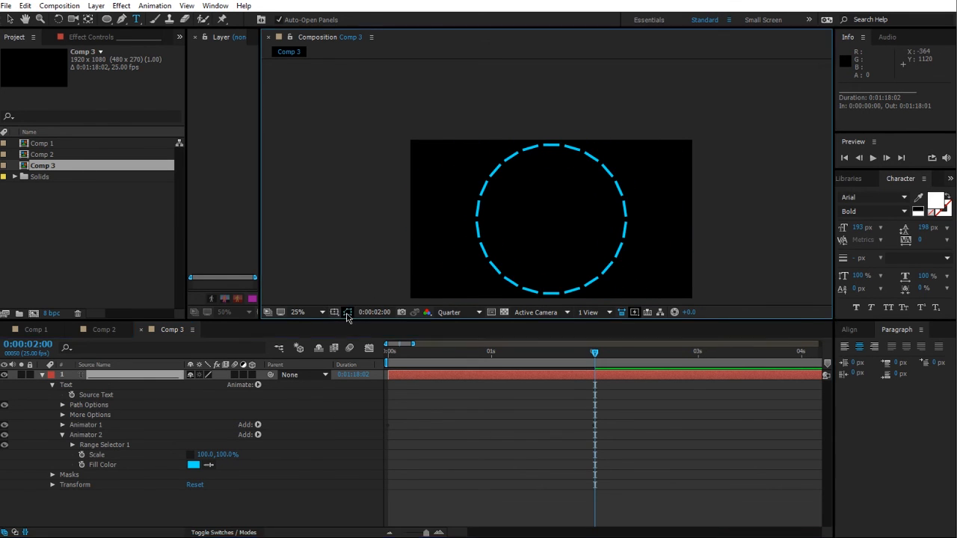
Step: Set the text layer's Grouping Alignment under More Options to 0.0, 13.0%
key("period")
key("period")
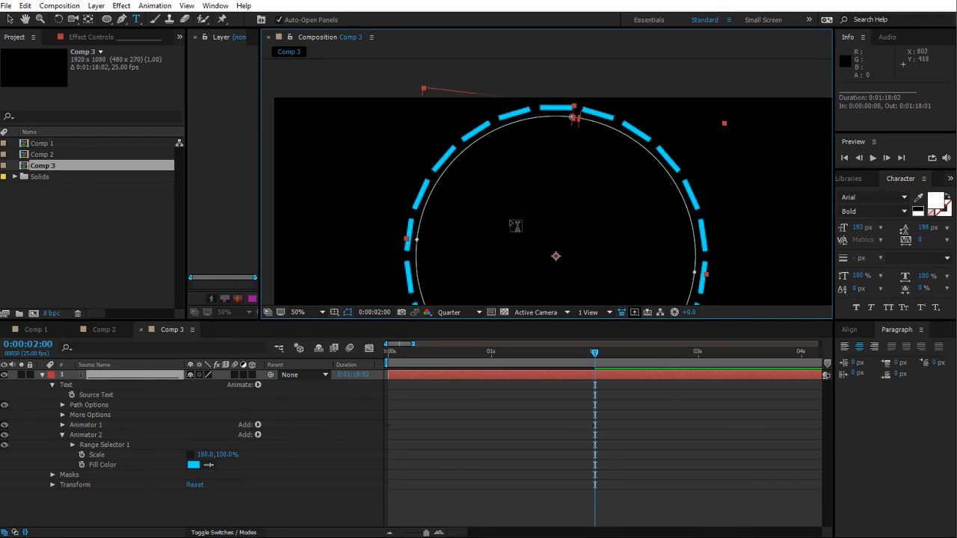
left_click(98, 437)
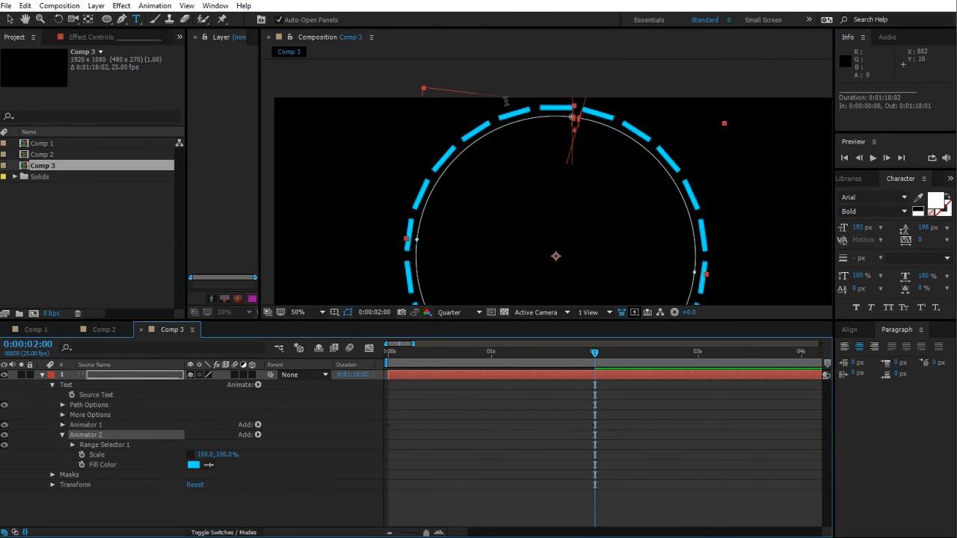
key("period")
key("comma")
left_click(89, 426)
left_click(98, 465)
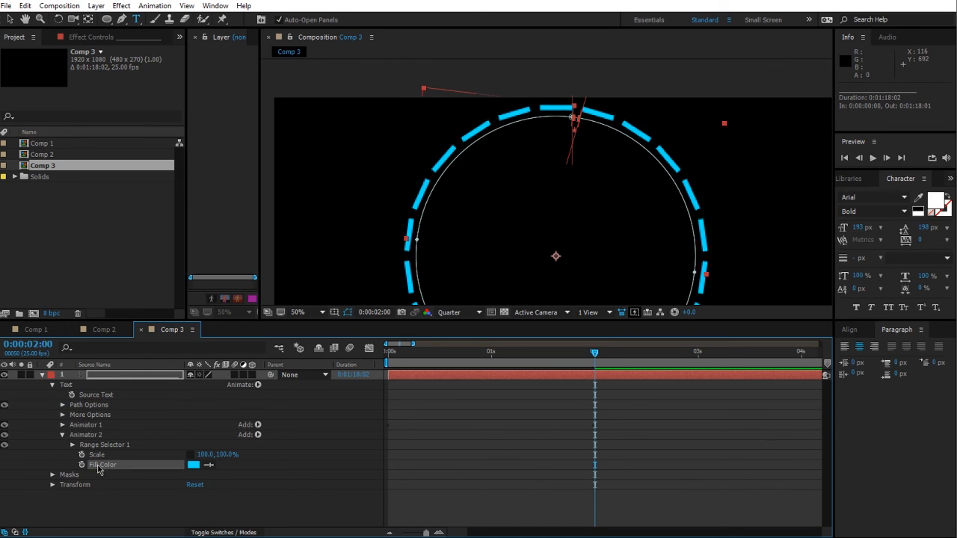
left_click(100, 456)
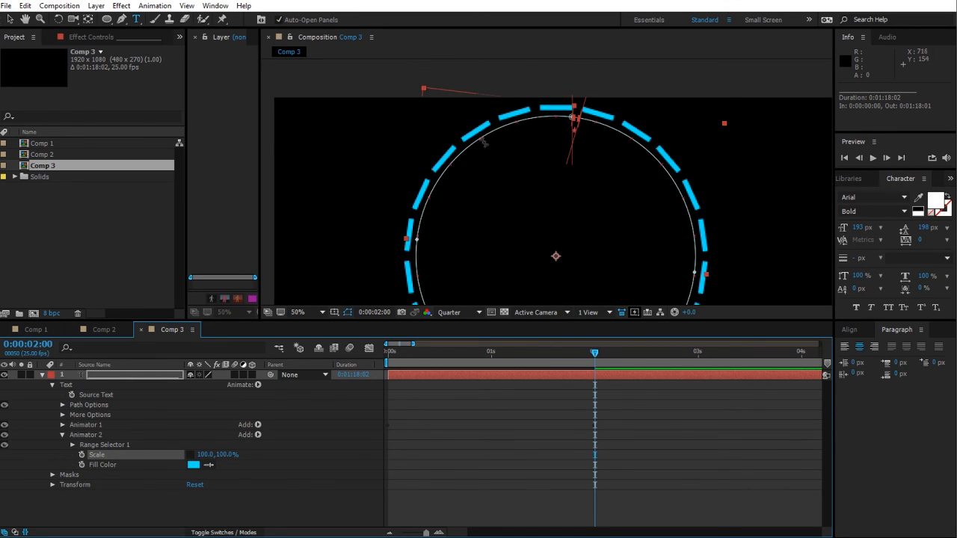
left_click(63, 415)
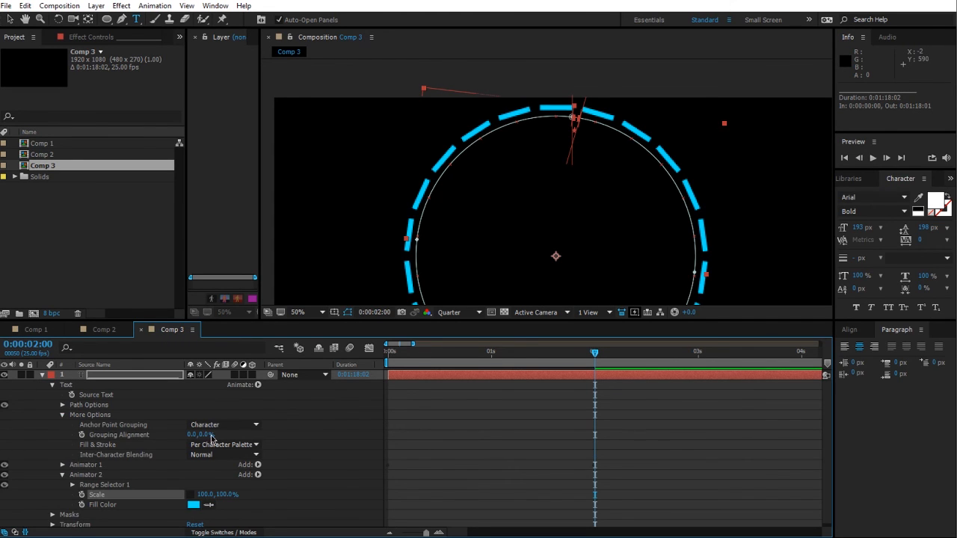
left_click_drag(202, 435, 191, 434)
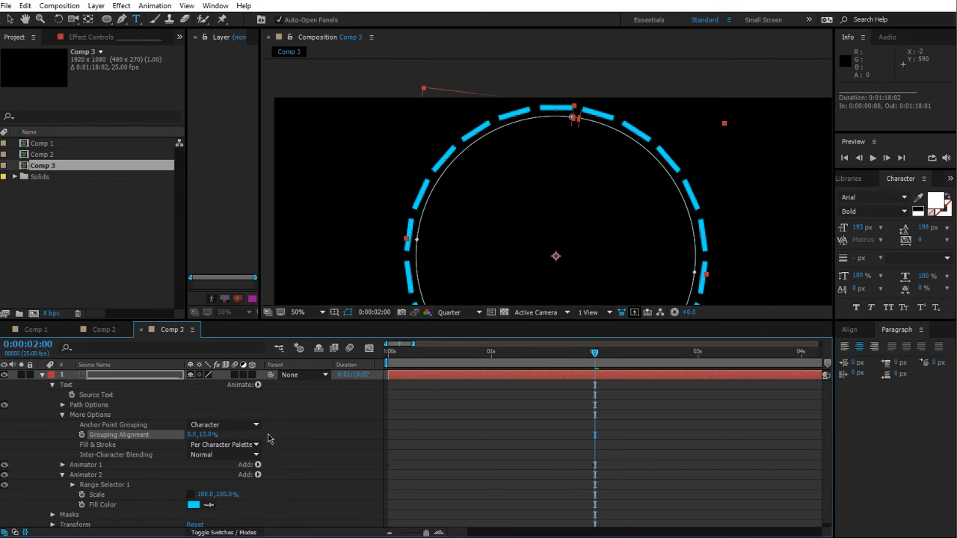
Step: Set Animator 2's Scale to 135.0, -325.0%
scroll(277, 454, "down", 1)
mouse_move(221, 495)
left_mouse_down()
mouse_move(251, 496)
mouse_move(198, 482)
mouse_move(19, 475)
mouse_move(257, 499)
mouse_move(203, 490)
mouse_move(226, 488)
left_mouse_up()
left_click(347, 463)
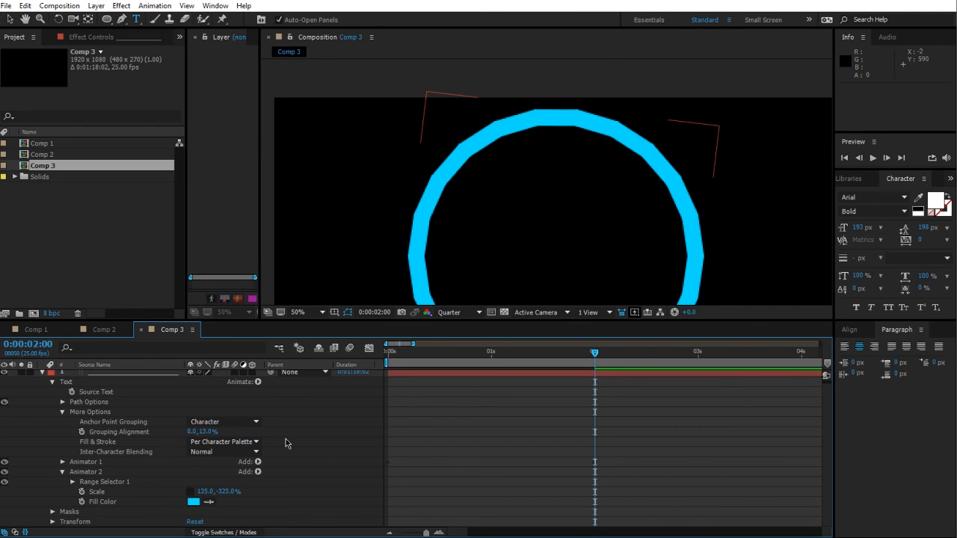
Step: Set Animator 2's Fill Color to red
left_click(195, 502)
left_click_drag(923, 110, 924, 54)
key("Return")
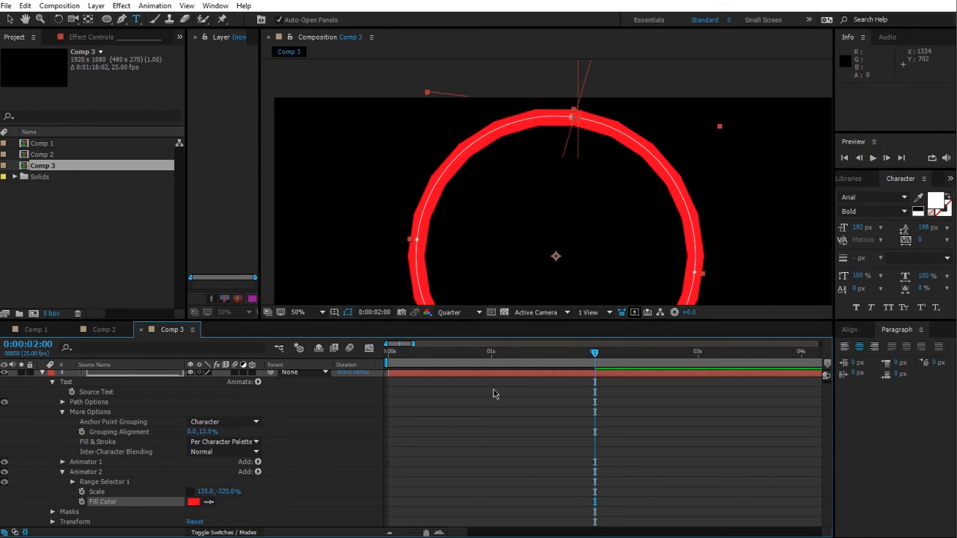
Step: In Animator 2's Range Selector Advanced options, turn Randomize Order on and set Random Seed to 284
left_click(496, 393)
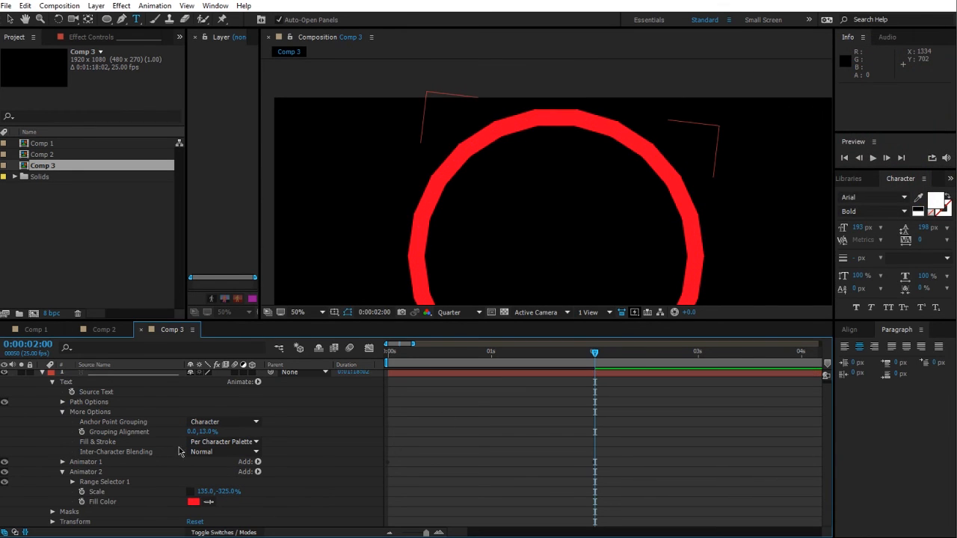
left_click(72, 482)
scroll(305, 479, "down", 2)
left_click(83, 481)
scroll(272, 471, "down", 4)
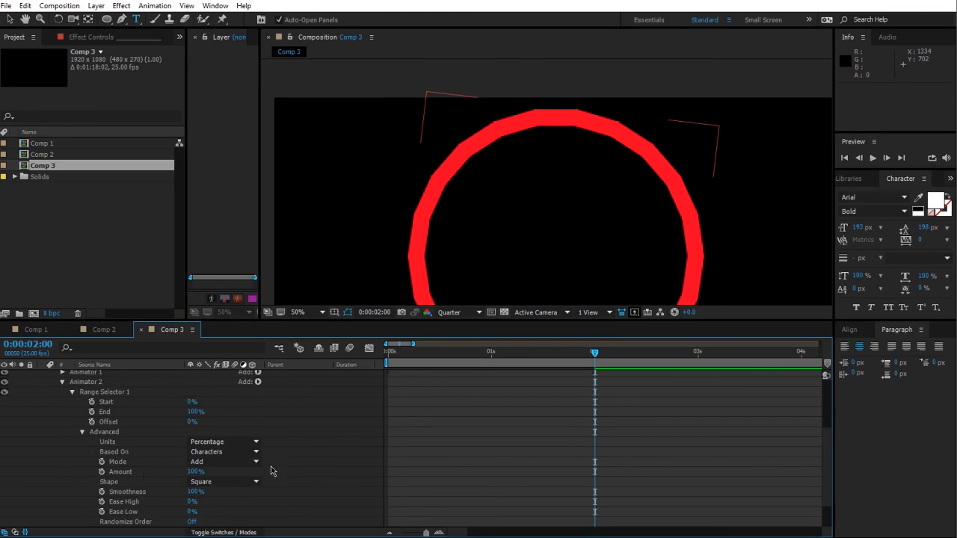
left_click(192, 482)
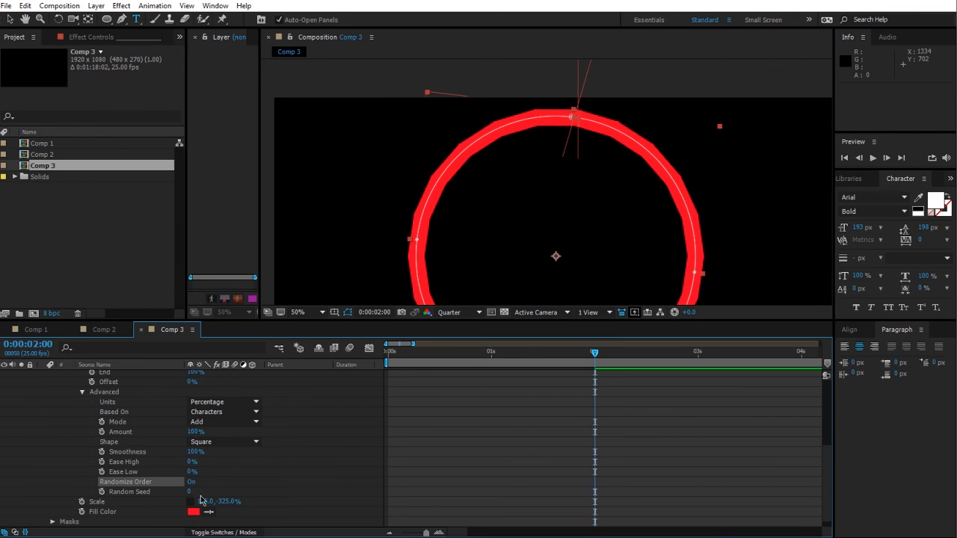
left_click_drag(188, 495, 345, 484)
Step: Set the Range Selector's Shape to Triangle
key("comma")
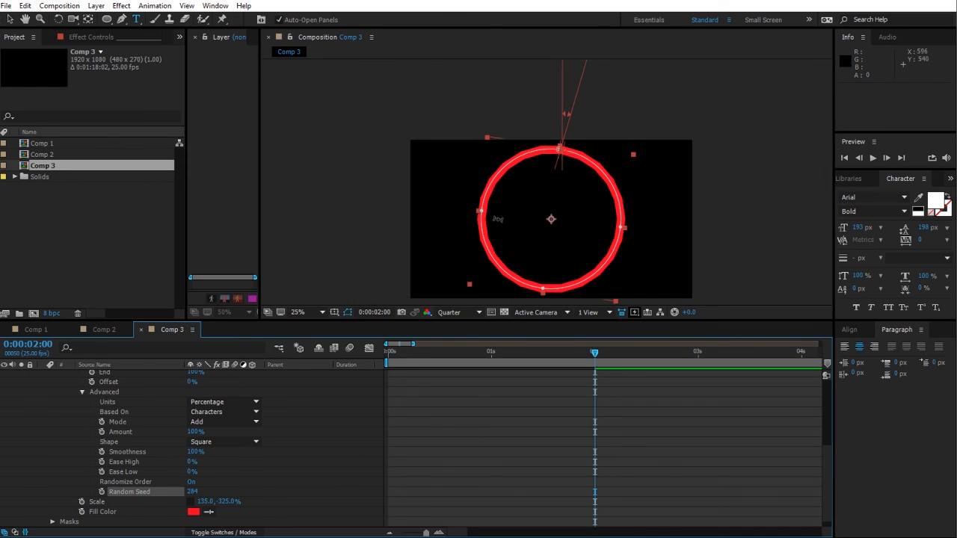
left_click(262, 474)
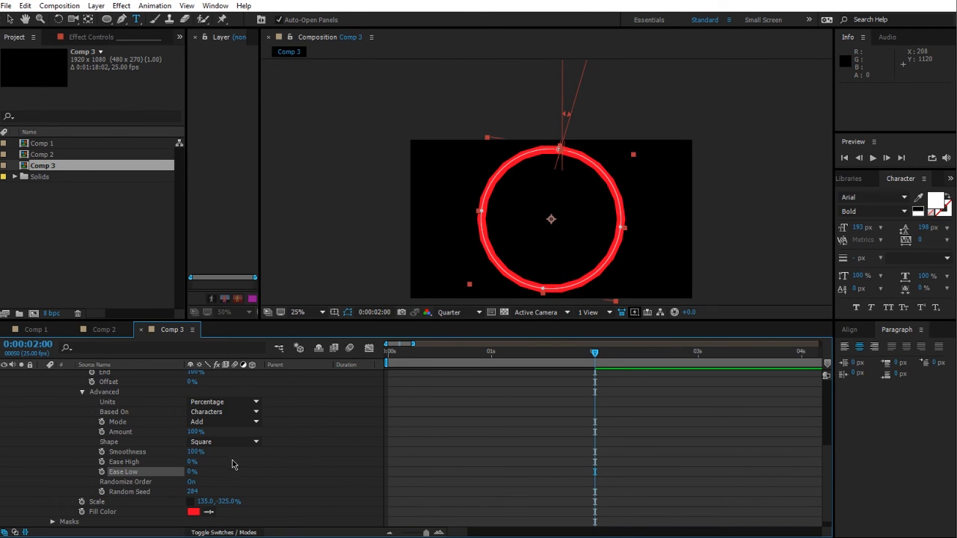
scroll(137, 446, "up", 1)
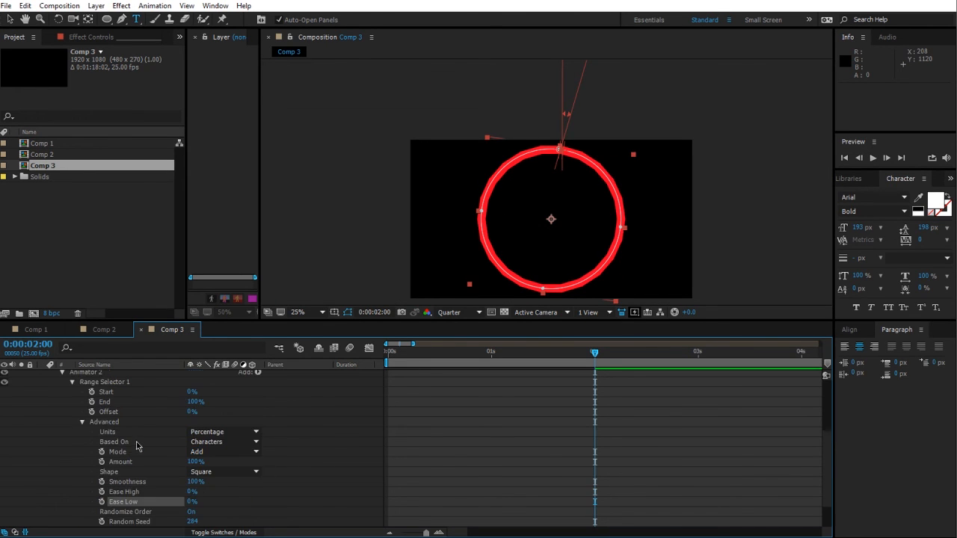
left_click(82, 423)
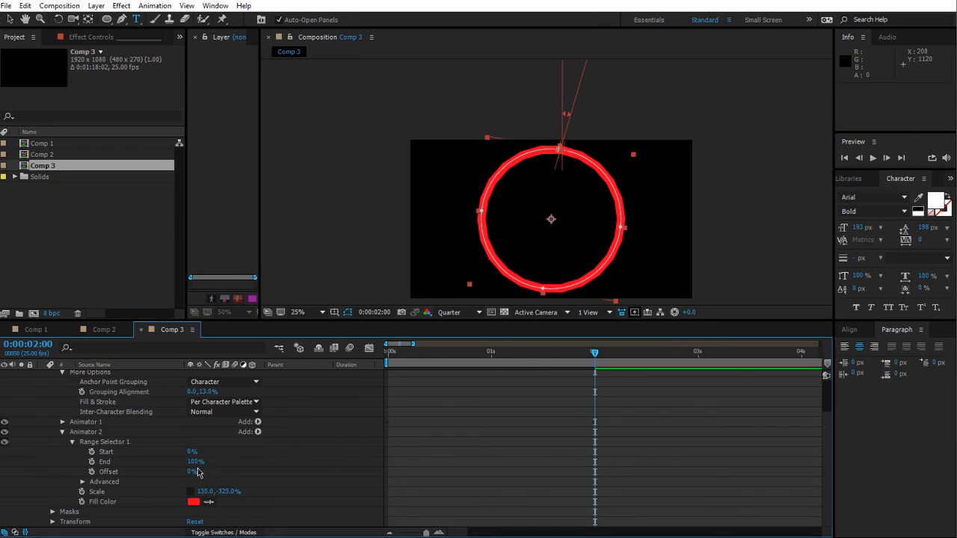
left_click(82, 482)
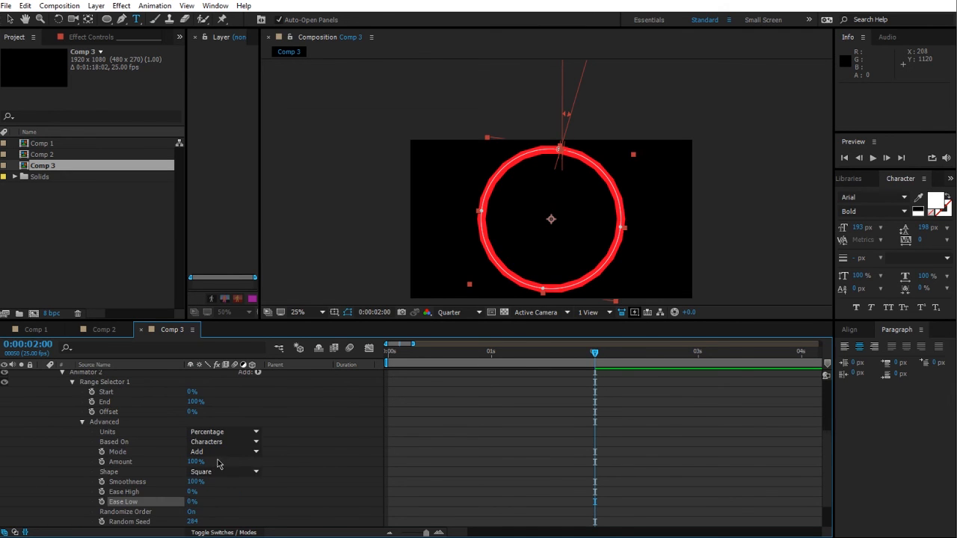
left_click(222, 474)
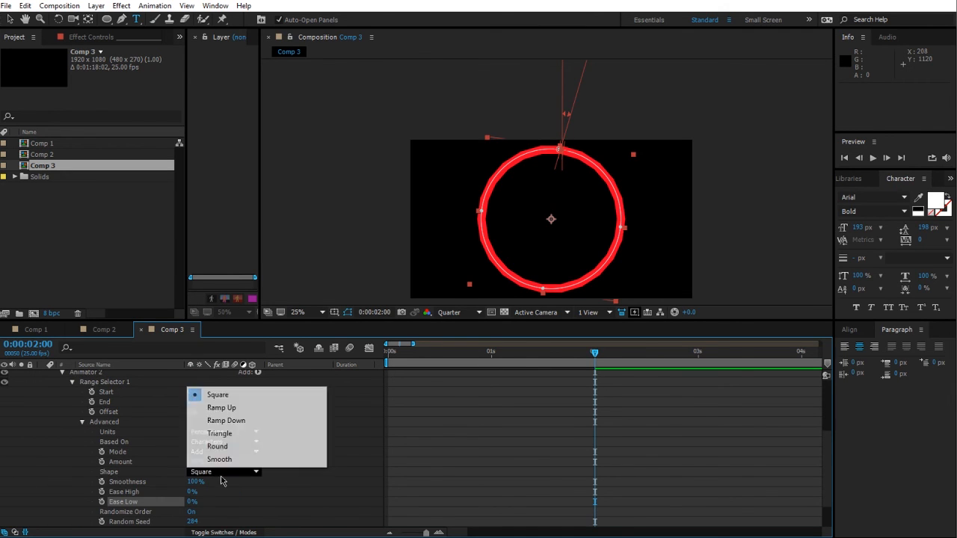
left_click(219, 434)
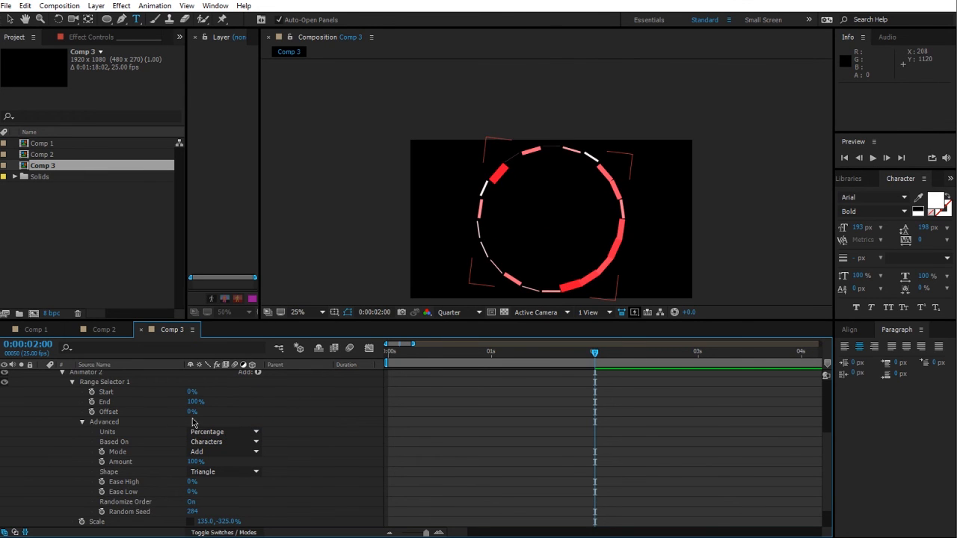
Step: At 2 seconds, set Animator 2's Offset to -100% and add a keyframe
left_click_drag(192, 412, 117, 412)
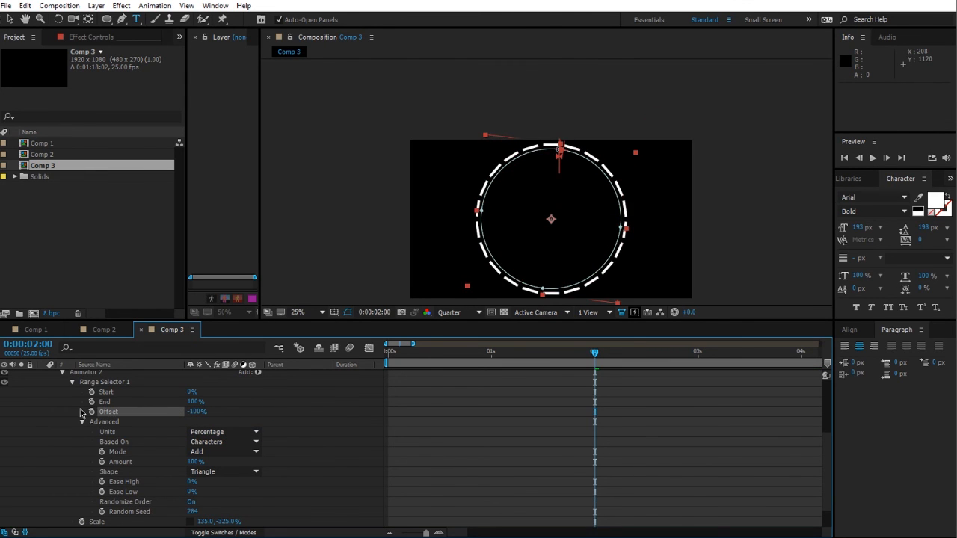
key("space")
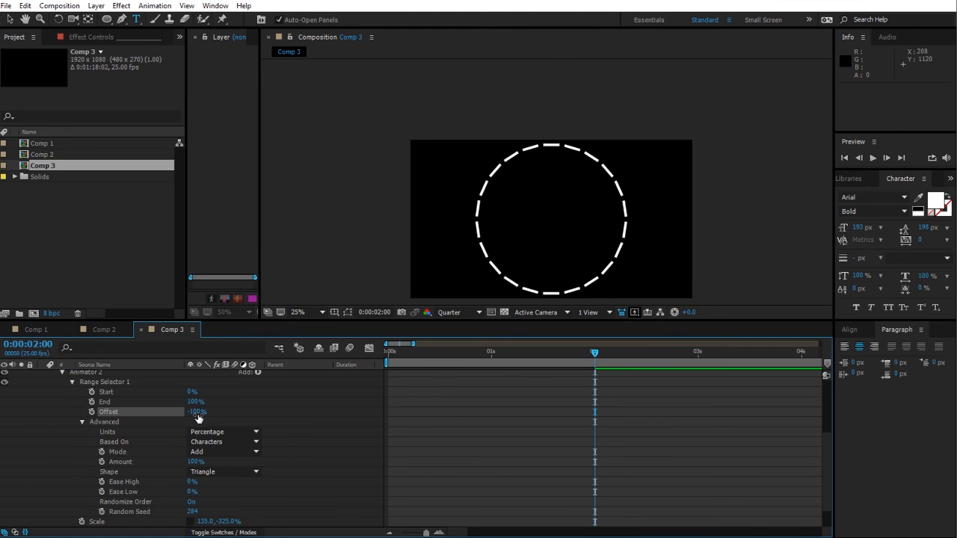
mouse_move(198, 418)
left_mouse_down()
mouse_move(318, 405)
mouse_move(332, 410)
mouse_move(312, 412)
mouse_move(379, 417)
mouse_move(213, 416)
left_mouse_up()
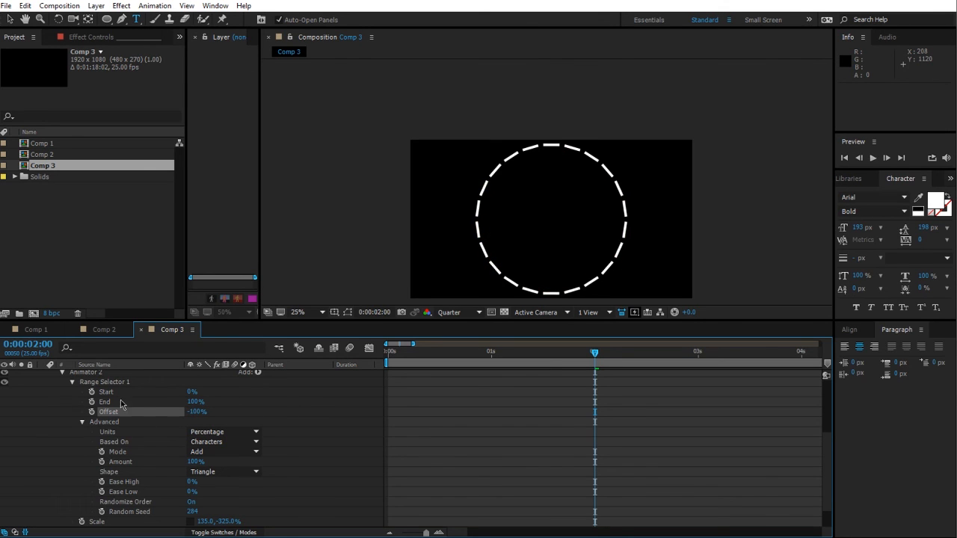
left_click(92, 412)
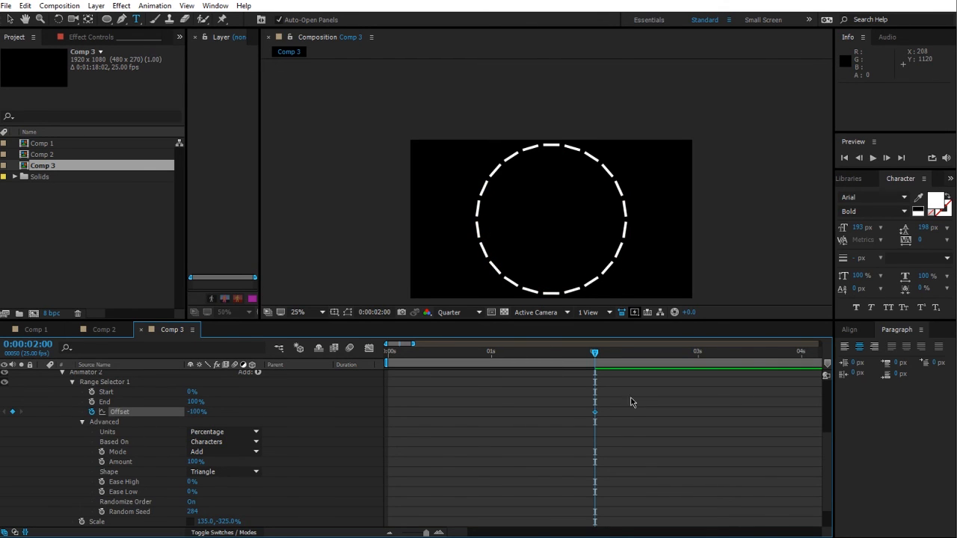
Step: At 3 seconds, set the Offset to 100% to add the second keyframe
left_click_drag(602, 361, 703, 362)
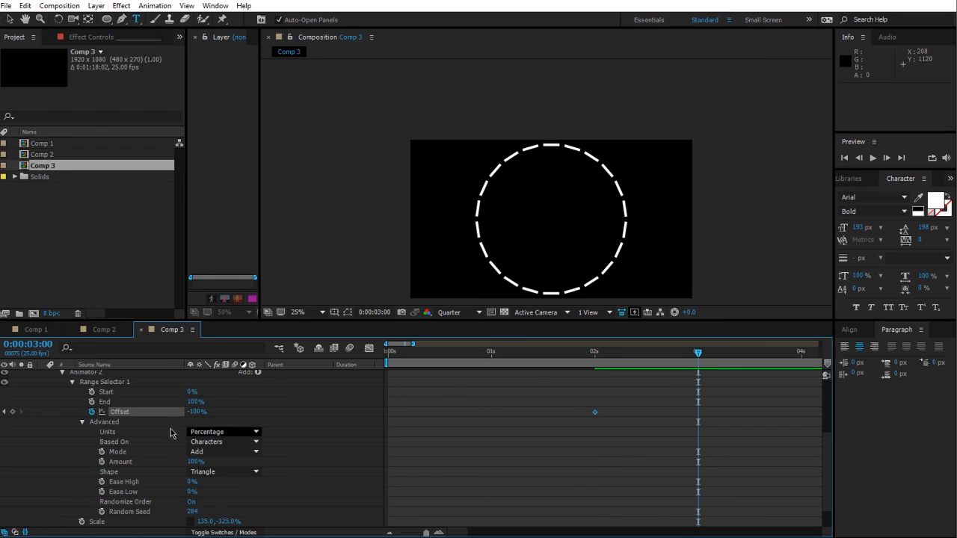
left_click_drag(193, 412, 457, 412)
Step: Reveal the layer's keyframes and move Animator 2's first Offset keyframe to the start of the comp
scroll(289, 455, "up", 3)
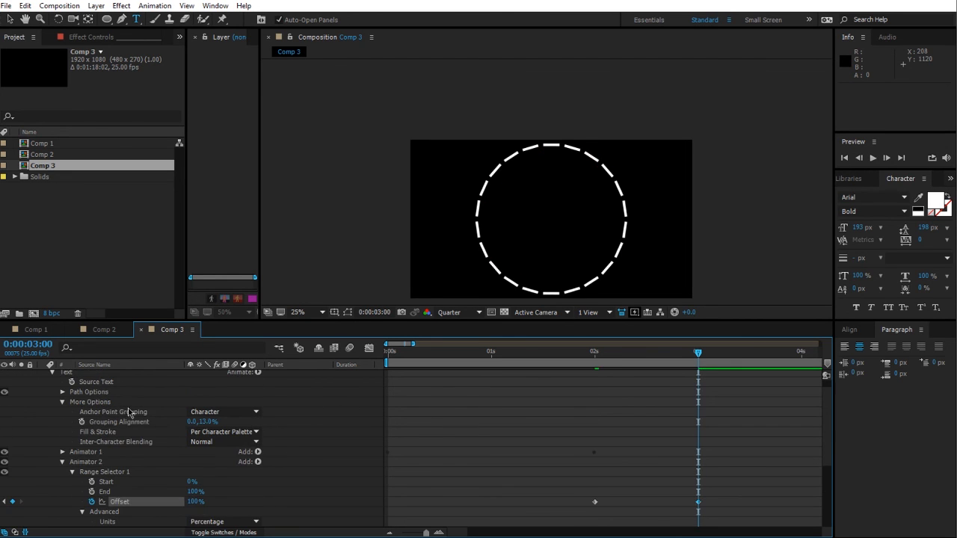
scroll(127, 410, "up", 1)
left_click(130, 376)
key("u")
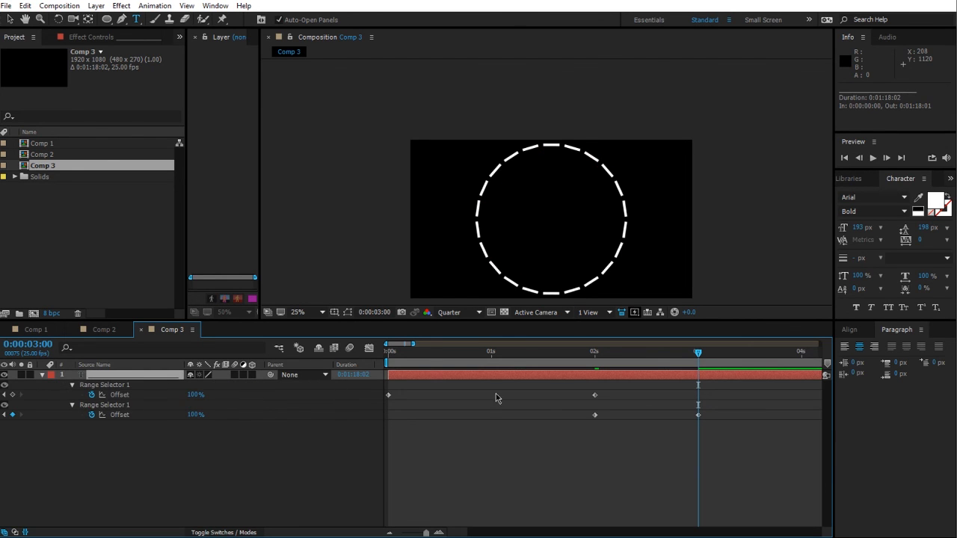
left_click_drag(594, 416, 500, 417)
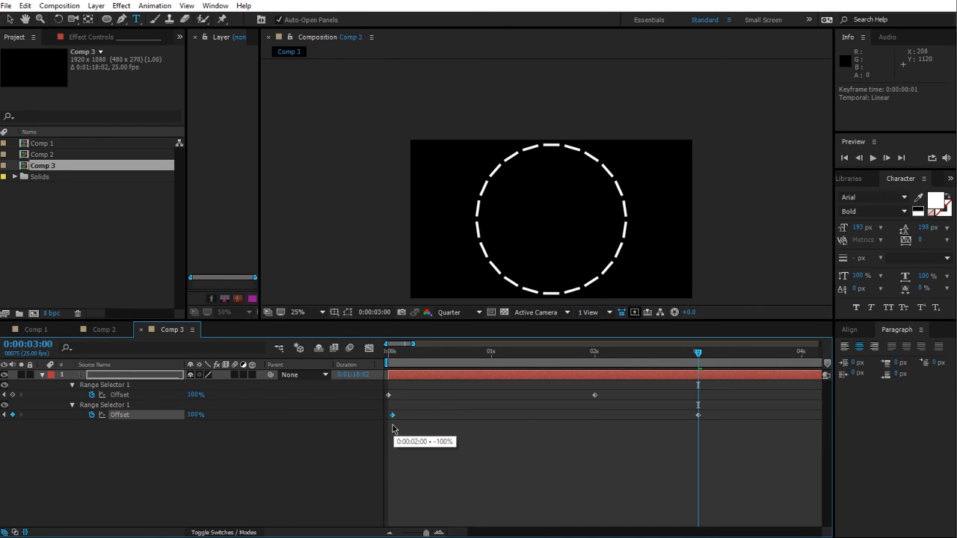
left_click_drag(395, 428, 391, 424)
Step: Set the work area to end at 6 seconds and trim the composition to the work area
key("space")
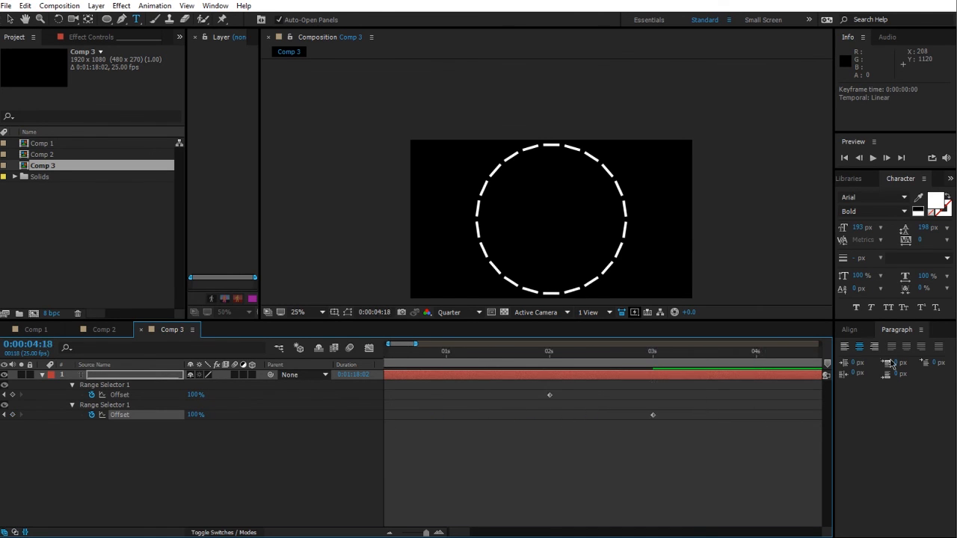
key("space")
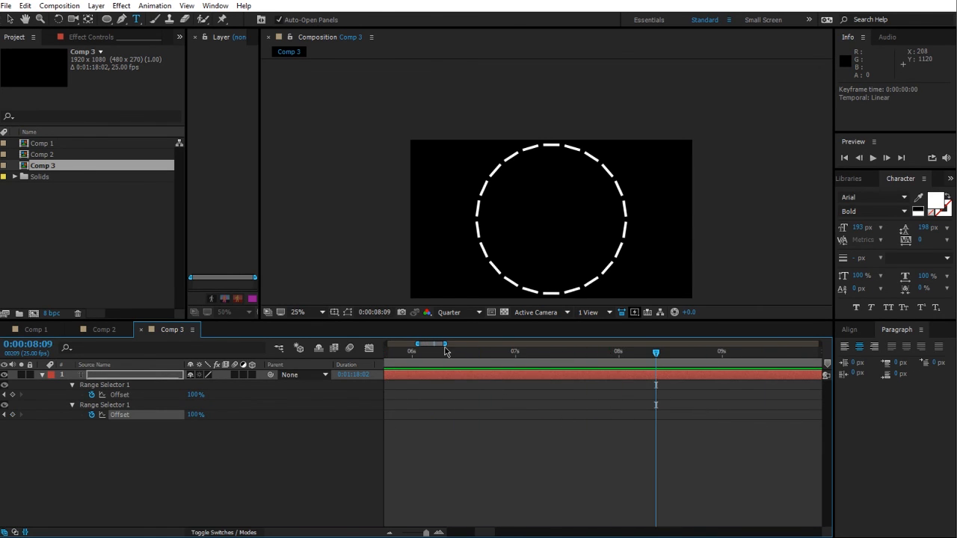
left_click_drag(445, 344, 395, 366)
key("n")
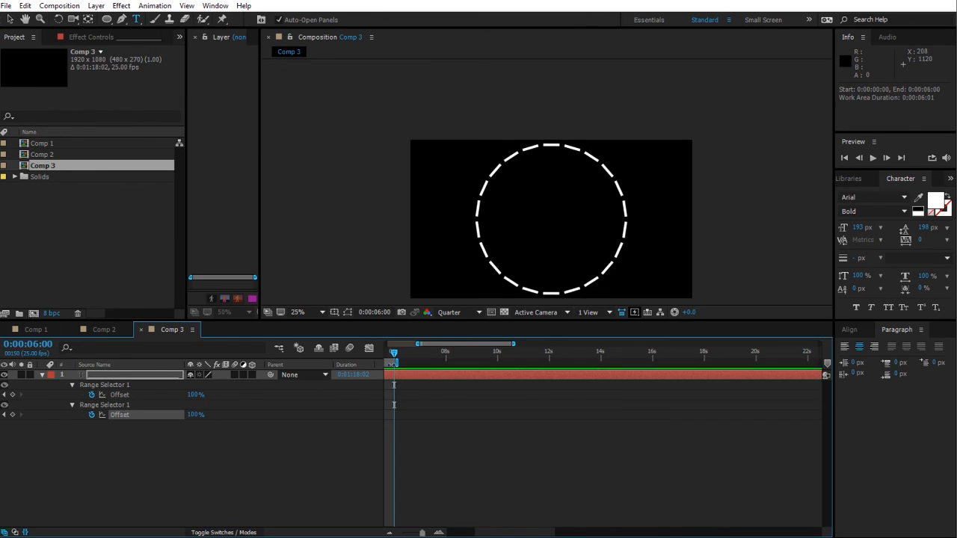
right_click(389, 363)
left_click(423, 395)
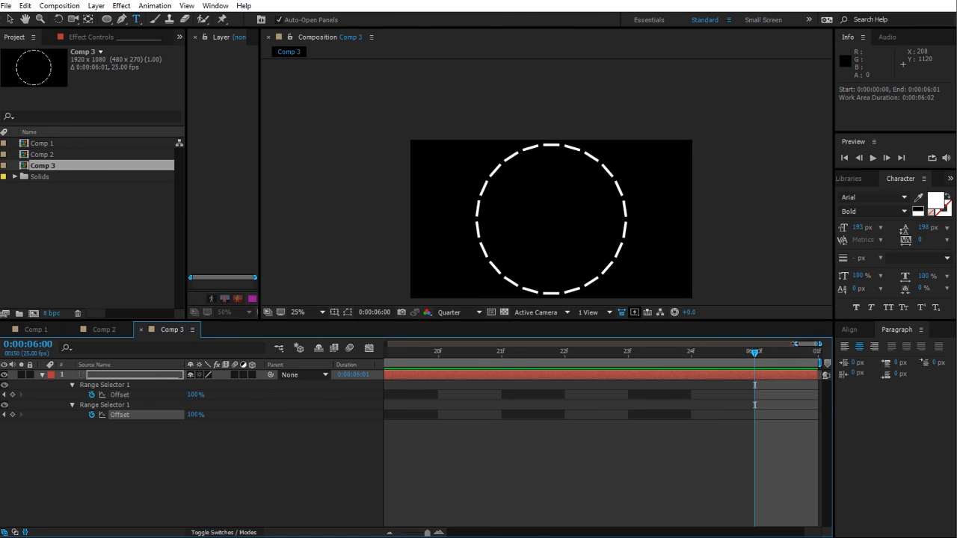
left_click_drag(796, 344, 309, 375)
Step: Rearrange Animator 2's Offset keyframes to sit at the start, about 3 seconds and the comp's end
left_click_drag(603, 416, 785, 417)
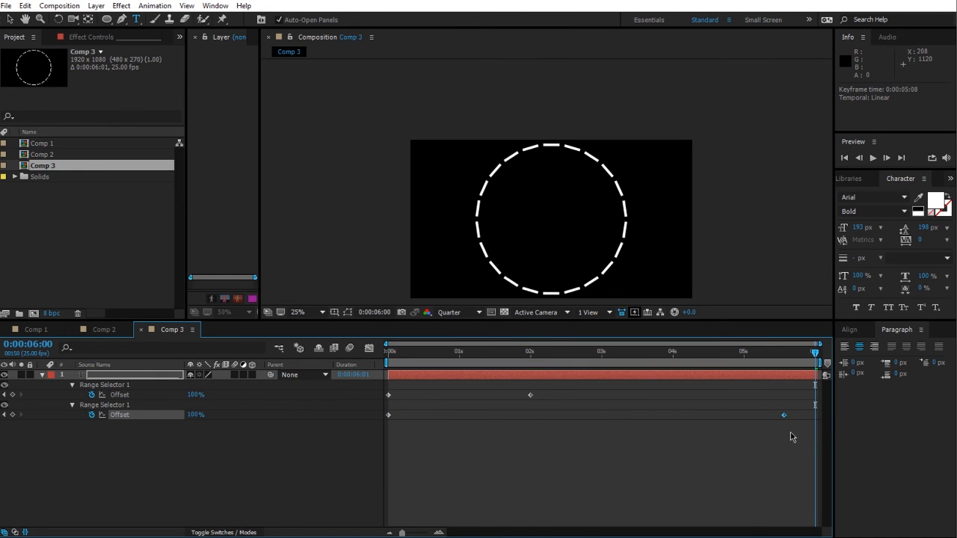
left_click(815, 438)
left_click_drag(388, 353, 600, 437)
left_click_drag(193, 415, 37, 463)
left_click(628, 454)
key("space")
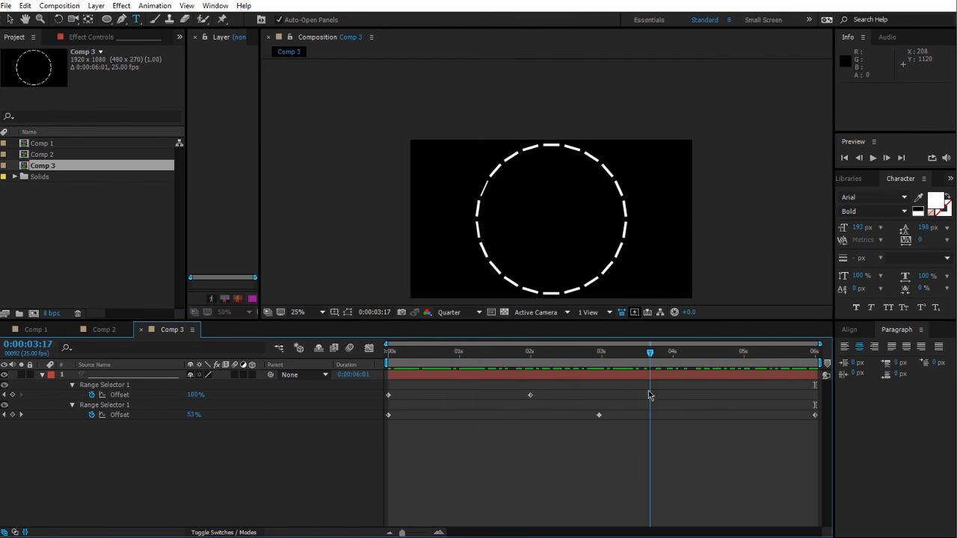
Step: Scrub through the animation to the end of the comp
right_click(125, 473)
left_click(55, 483)
left_click(126, 376)
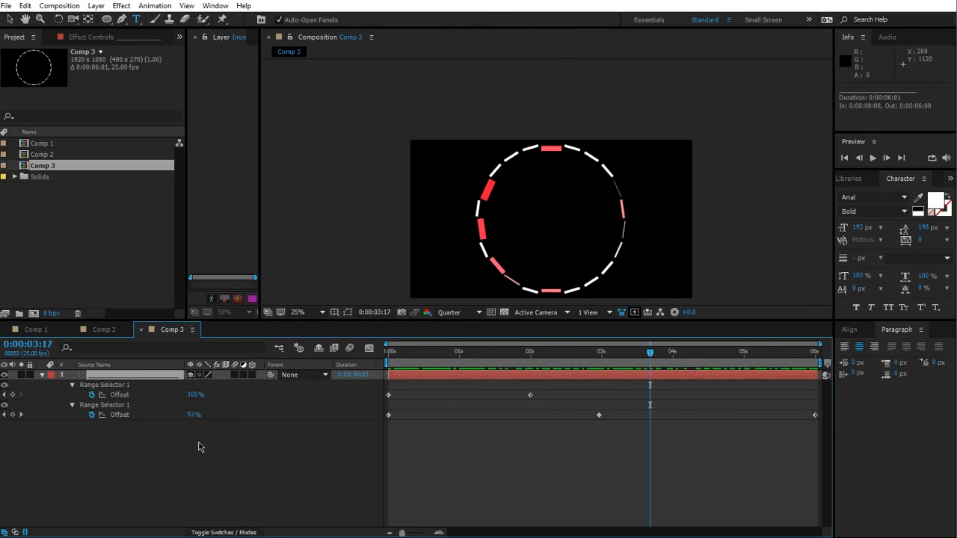
left_click(199, 447)
left_click_drag(655, 352, 841, 362)
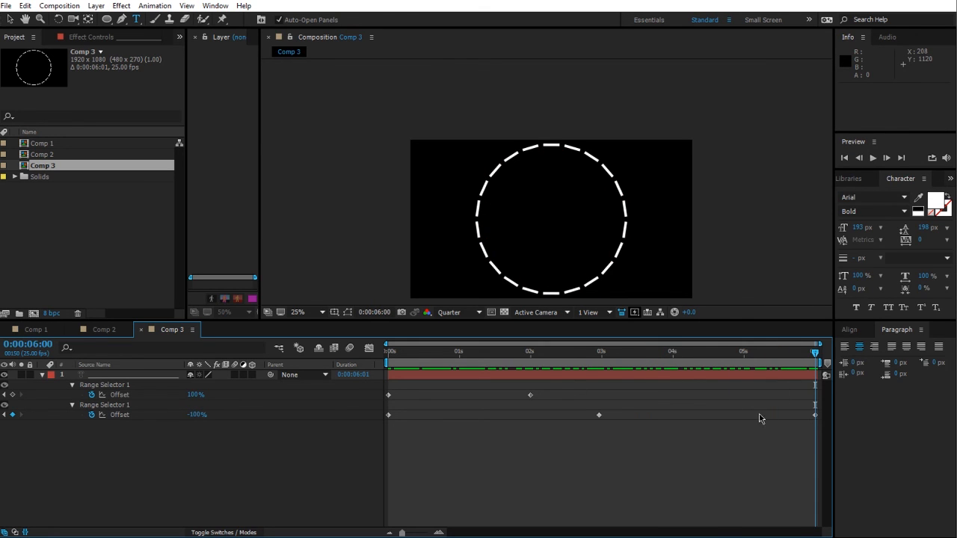
Step: Inspect Animator 2's range selector and its Advanced settings at 4 seconds
left_click_drag(766, 353, 673, 356)
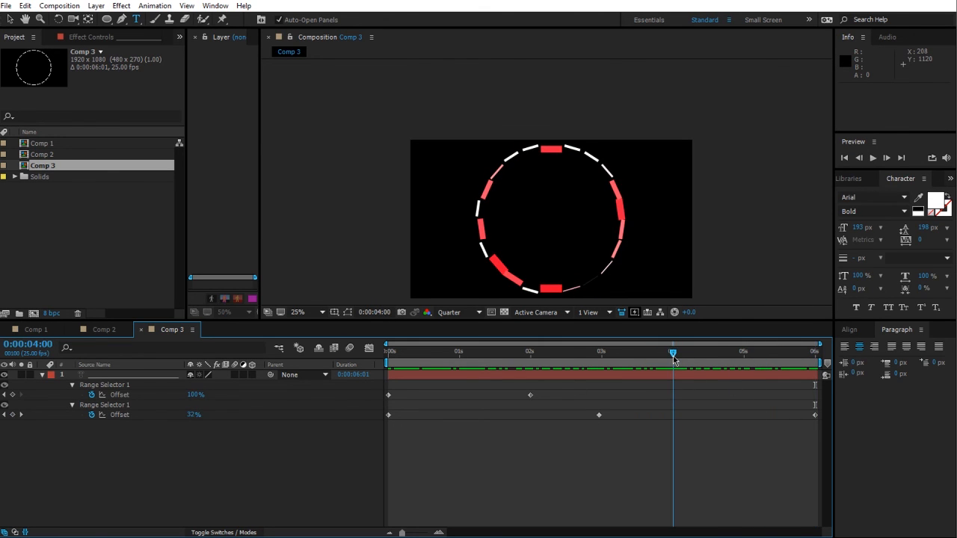
left_click(42, 374)
left_click(42, 374)
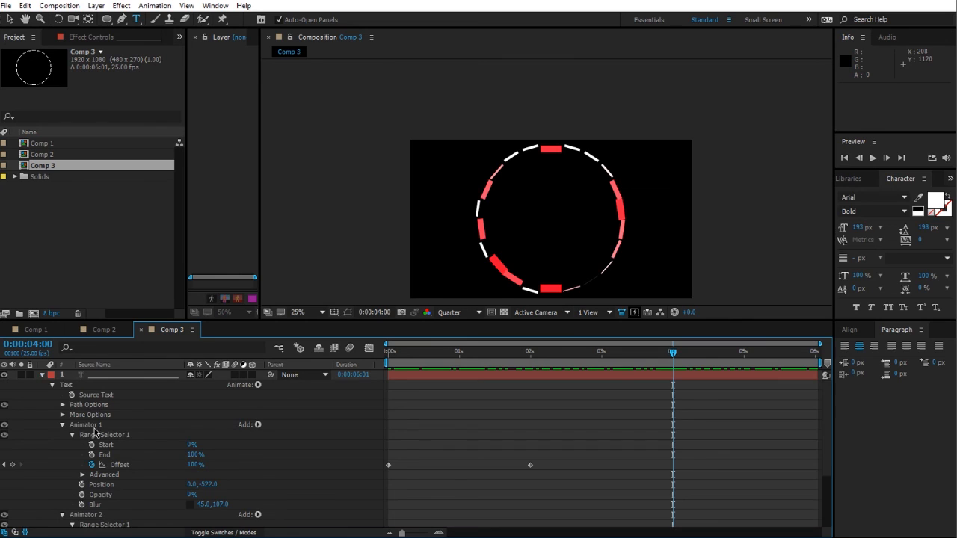
left_click(84, 426)
left_click(62, 425)
left_click(95, 435)
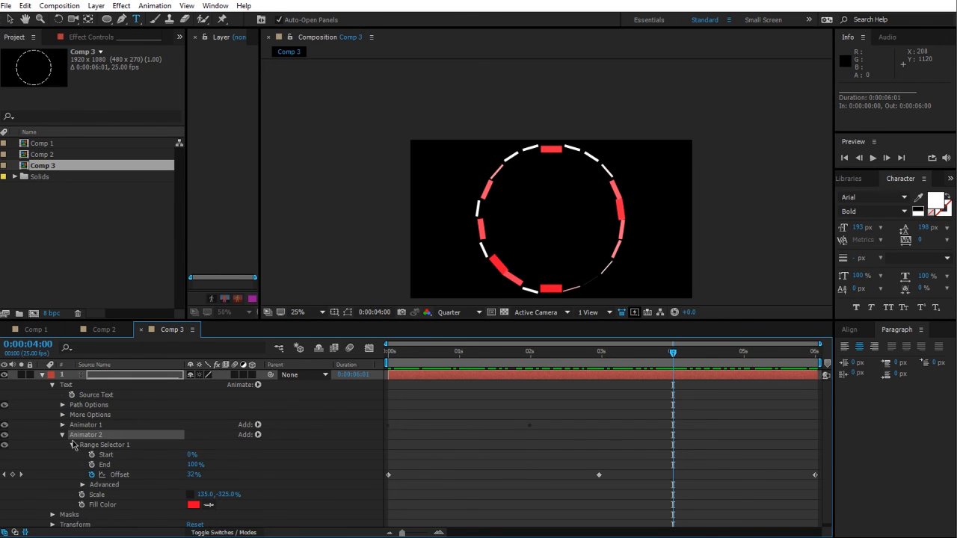
scroll(166, 491, "down", 1)
left_click(83, 482)
scroll(112, 482, "down", 3)
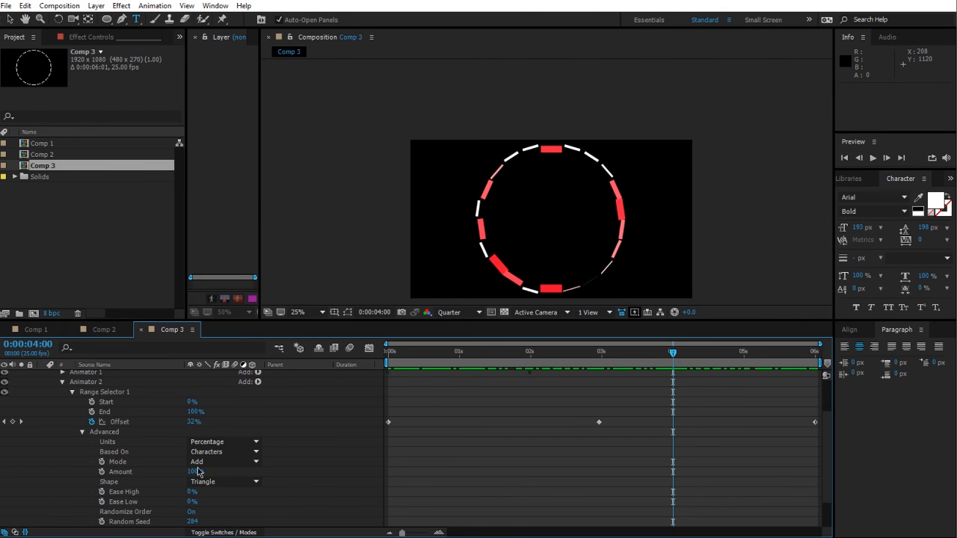
Step: Duplicate Animator 2 to create a third animator on the text layer
scroll(185, 468, "up", 2)
left_click(72, 422)
left_click(62, 405)
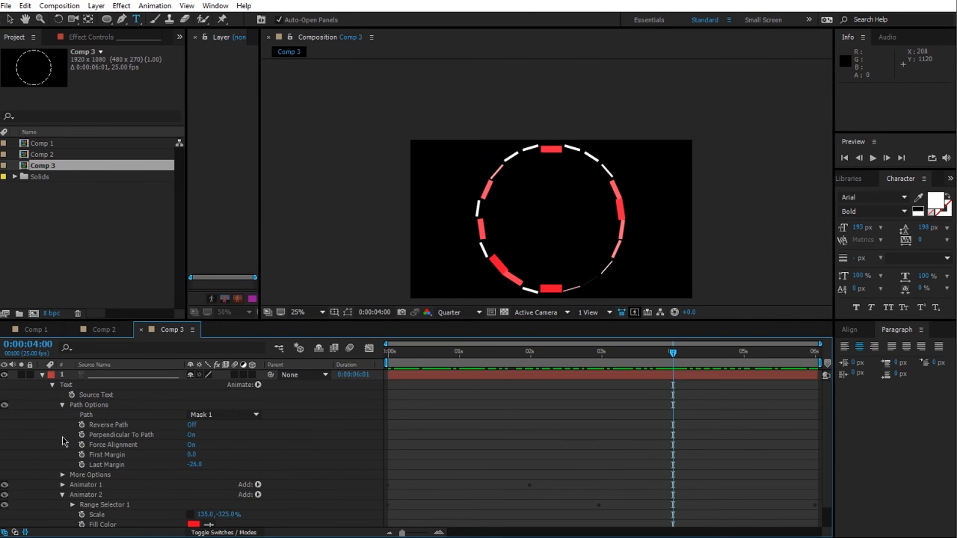
left_click(62, 406)
left_click(126, 433)
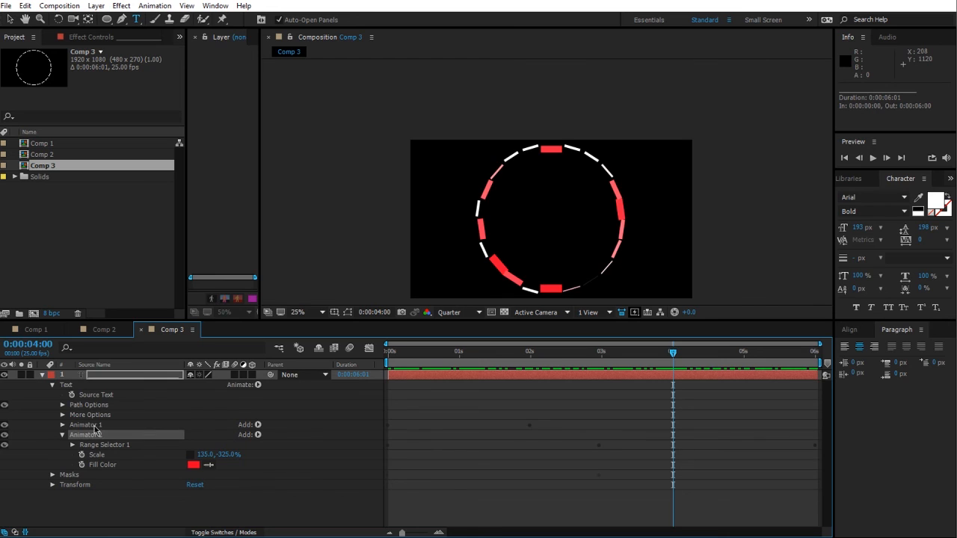
key("ctrl+d")
Step: Open Animator 3's Advanced range selector options and set the Shape to Ramp Up
left_click(61, 474)
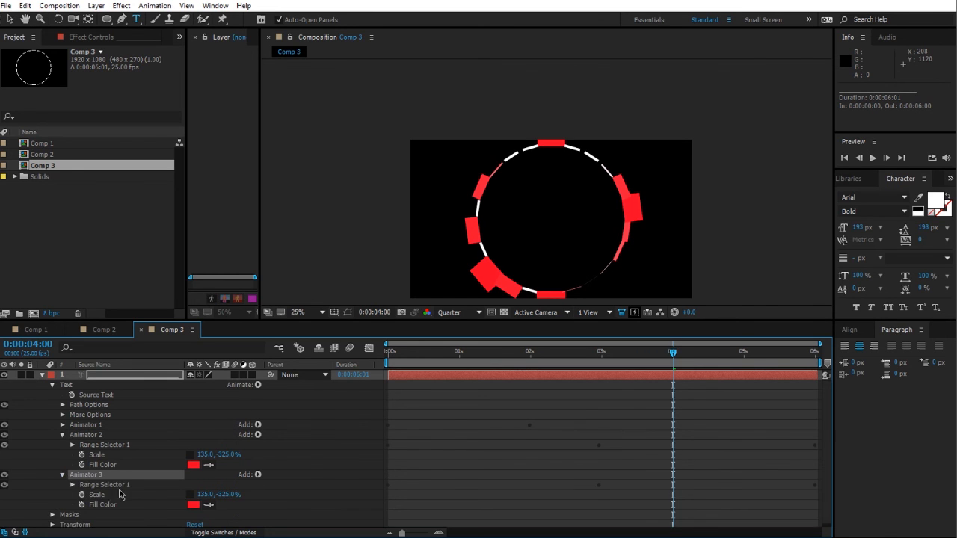
left_click(74, 483)
left_click(82, 483)
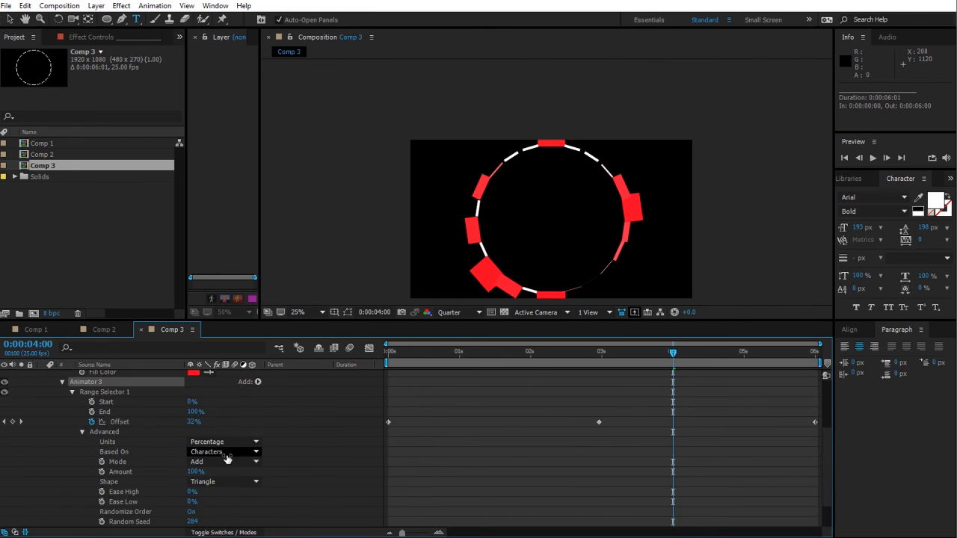
left_click(203, 443)
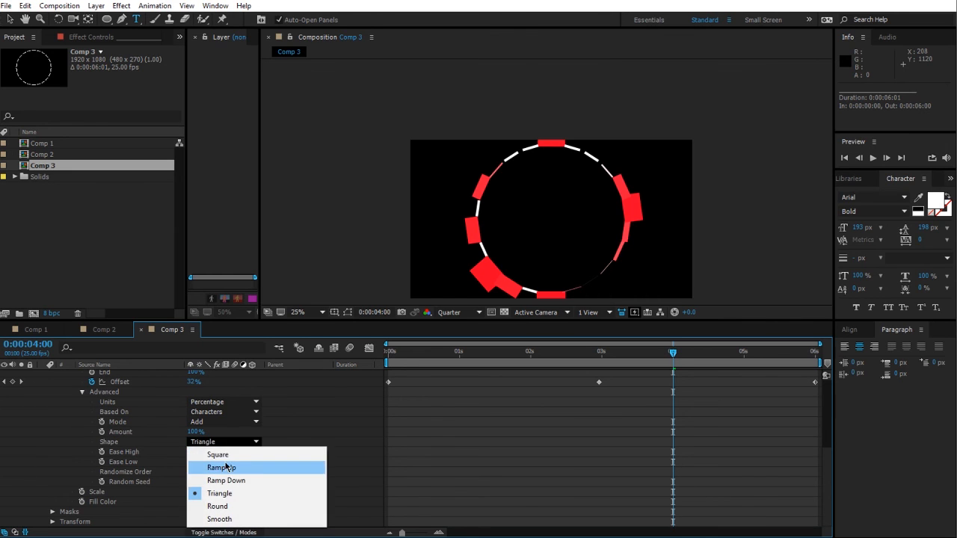
left_click(227, 466)
scroll(282, 487, "up", 3)
scroll(282, 487, "down", 3)
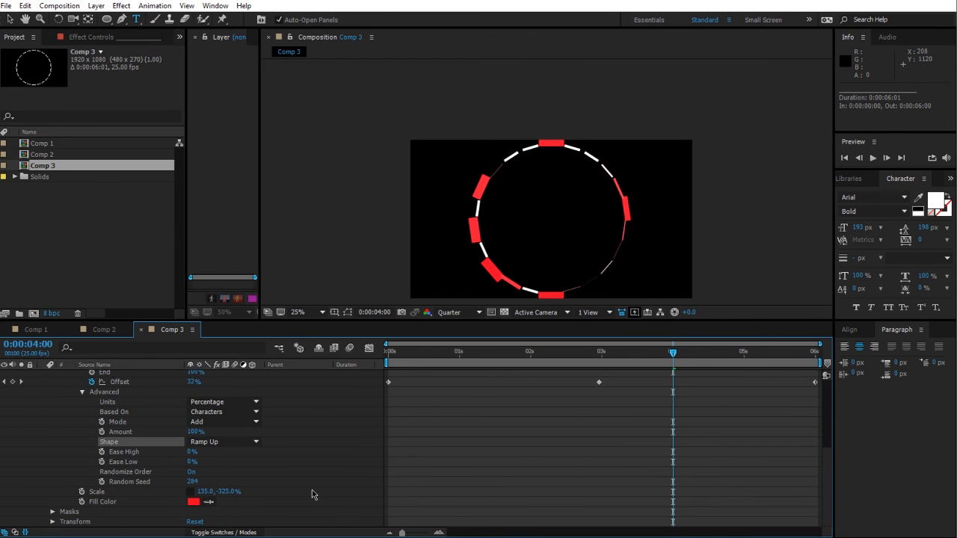
scroll(290, 485, "up", 3)
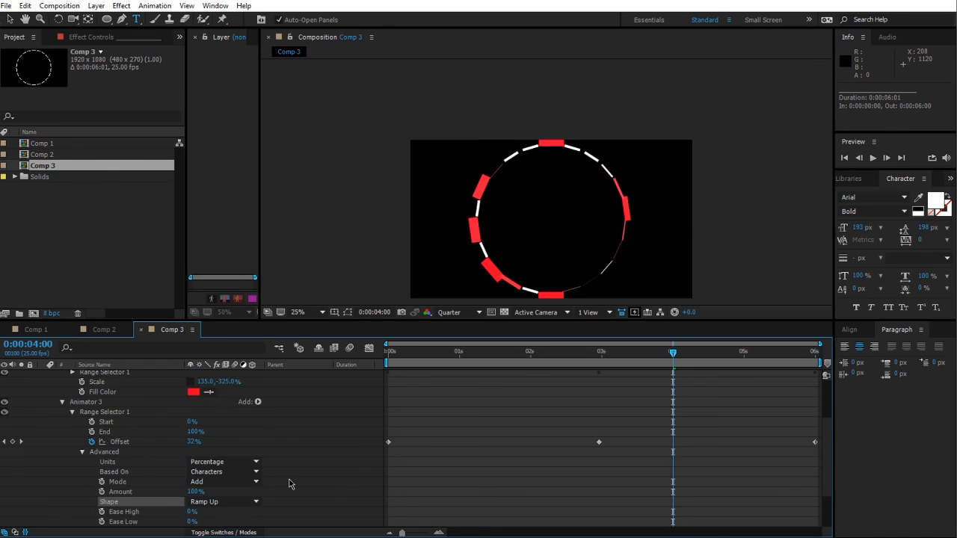
Step: Re-key Animator 3's Offset, setting it to 100% and to -100% at the comp's end
left_click(92, 442)
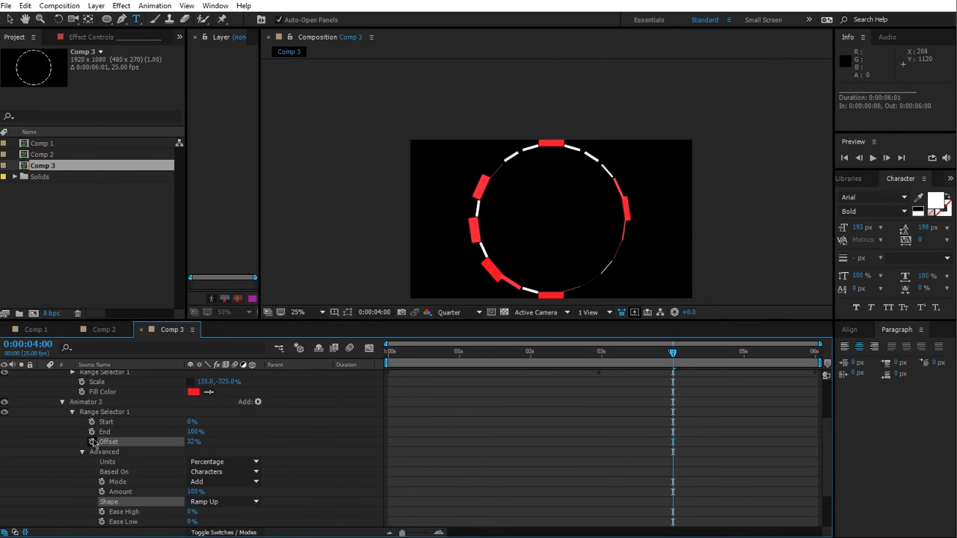
left_click_drag(192, 449, 314, 476)
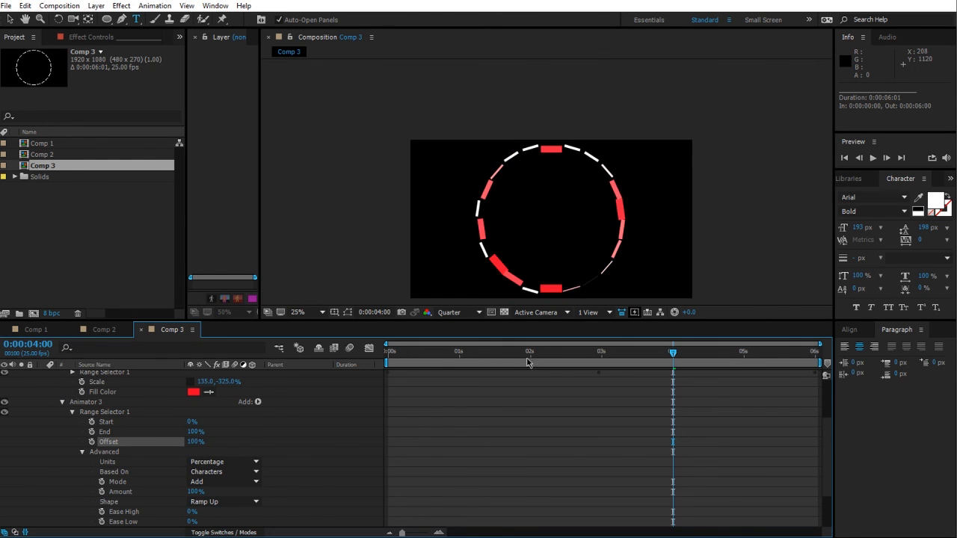
left_click_drag(403, 361, 604, 388)
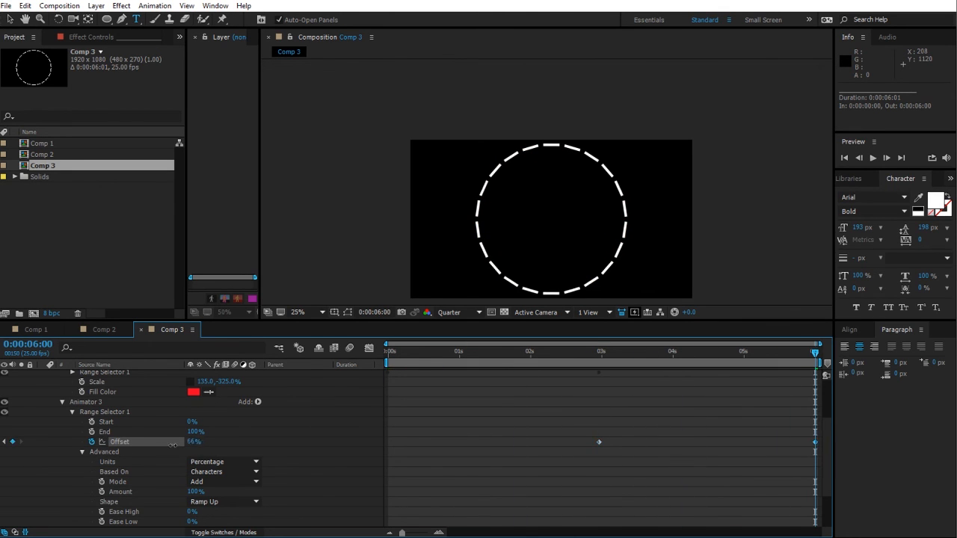
left_click_drag(173, 446, 81, 450)
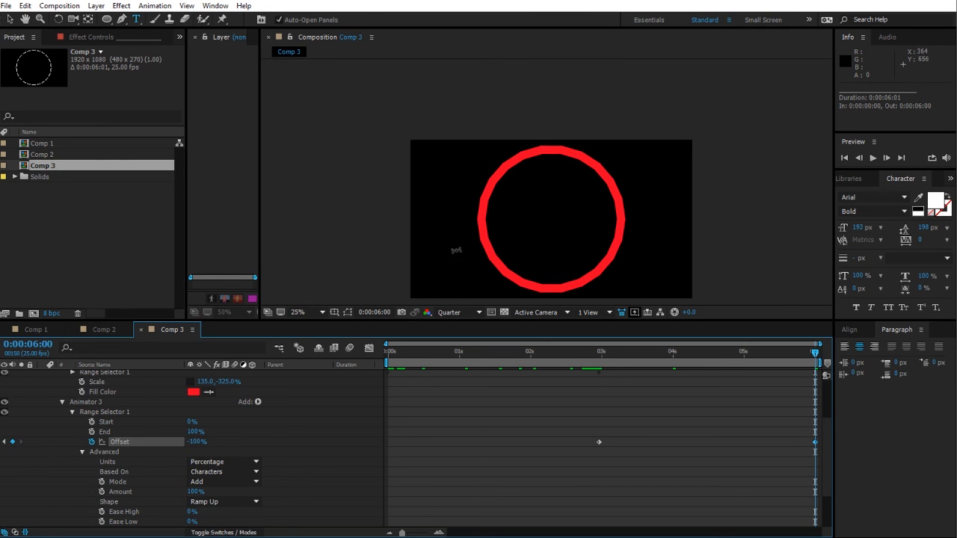
scroll(273, 493, "down", 3)
scroll(270, 488, "up", 4)
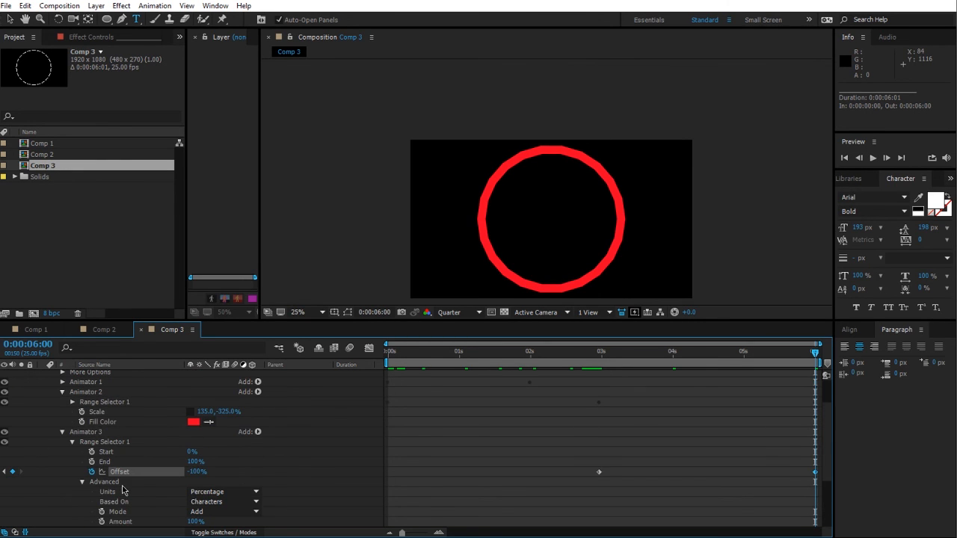
Step: Add Position to Animator 3, setting Position to 0, -115 and Scale to -20, -663%
left_click(83, 484)
left_click(258, 431)
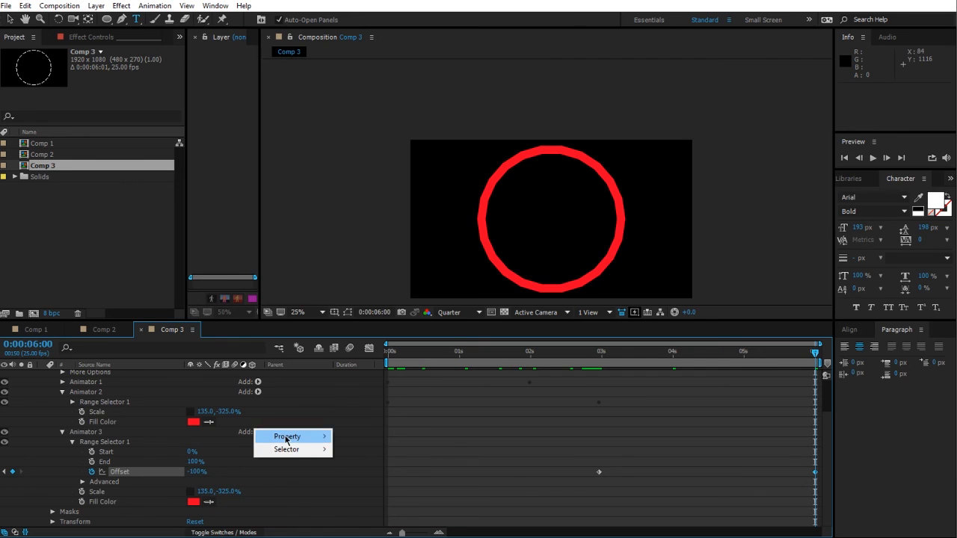
mouse_move(285, 437)
left_click(363, 238)
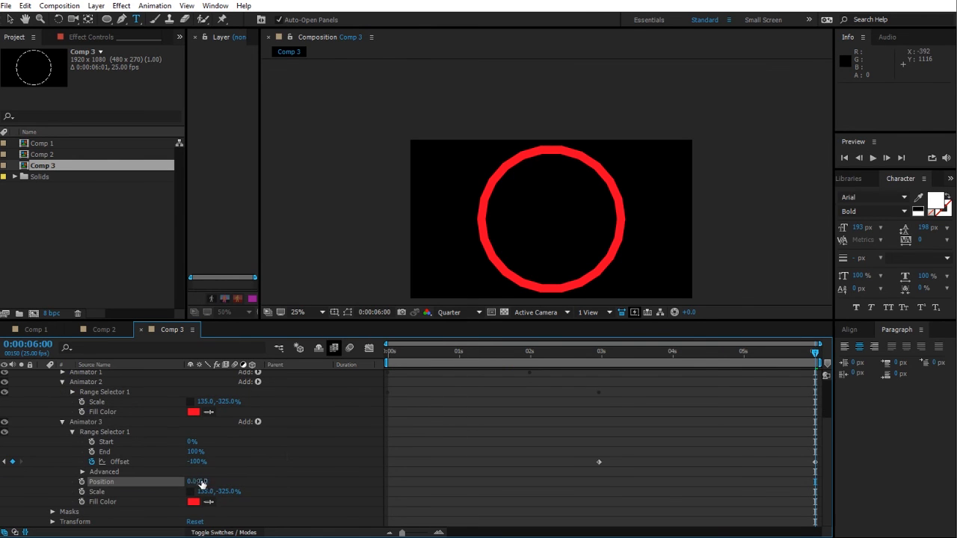
left_click_drag(200, 484, 110, 508)
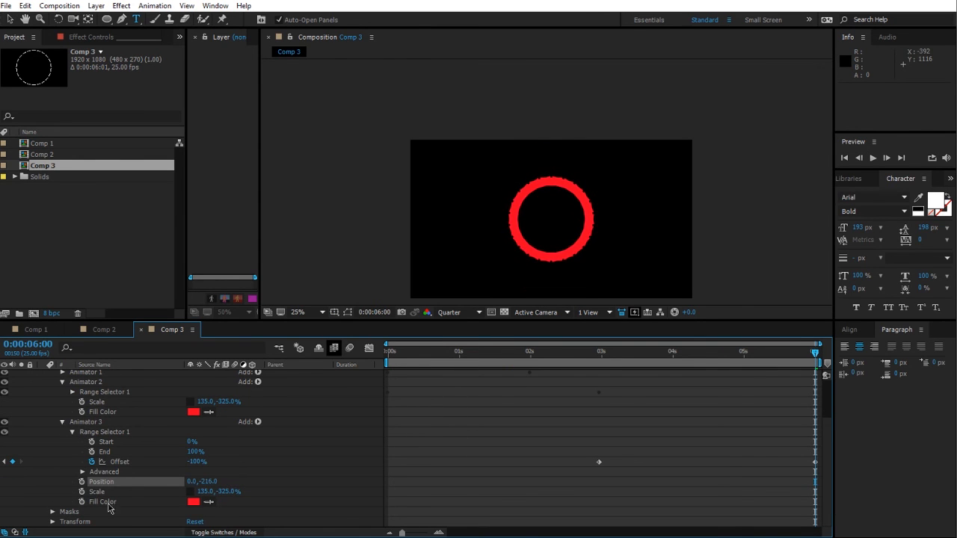
left_click_drag(206, 496, 72, 506)
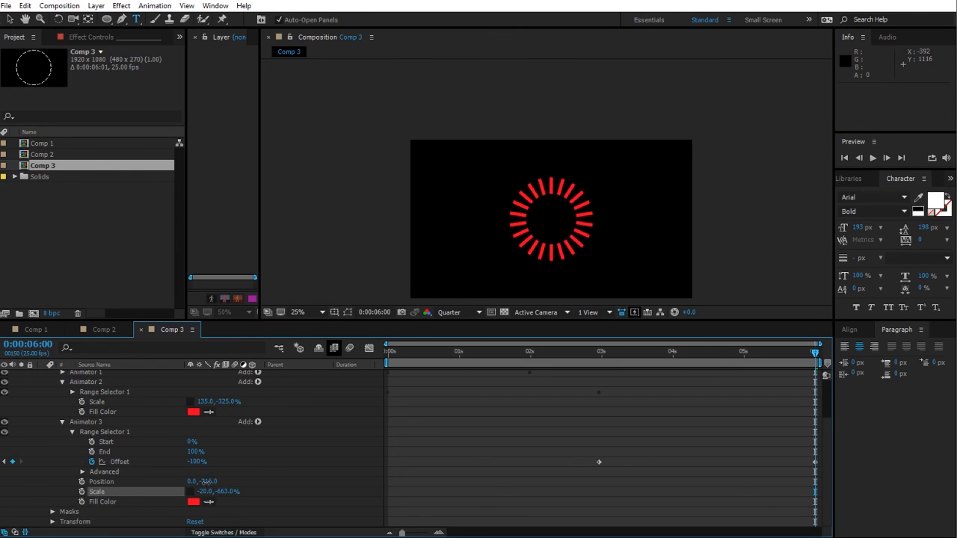
left_click_drag(207, 482, 292, 482)
left_click(120, 461)
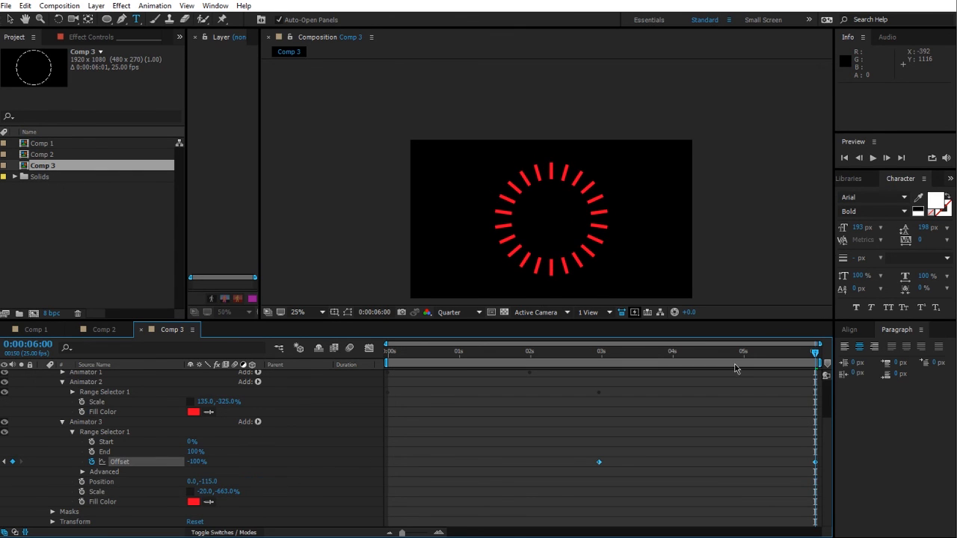
Step: Preview the animation
key("space")
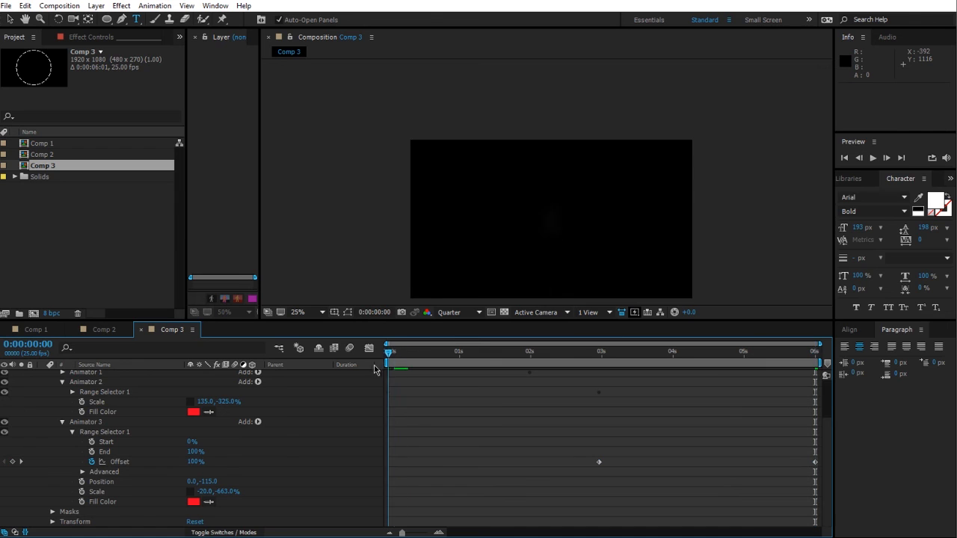
left_click_drag(446, 371, 341, 416)
key("space")
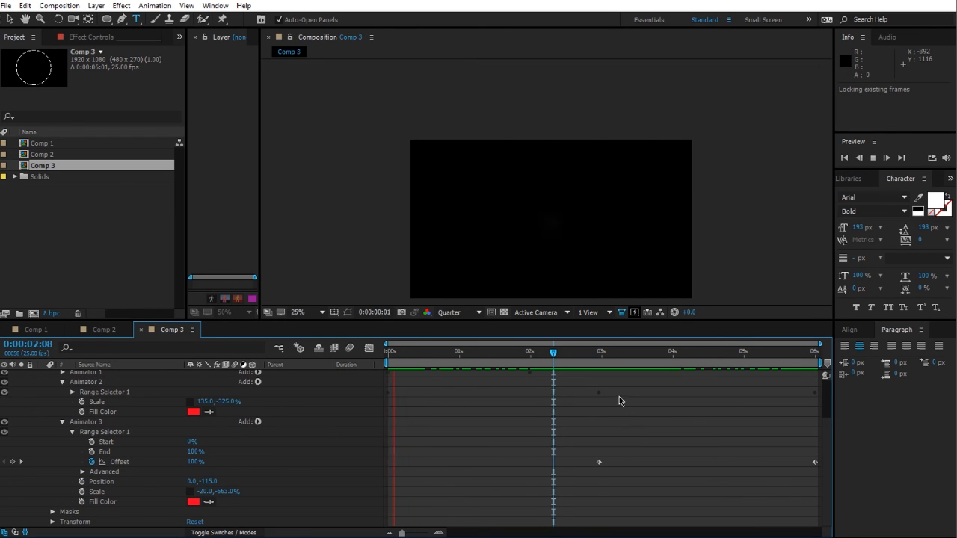
key("space")
key("space")
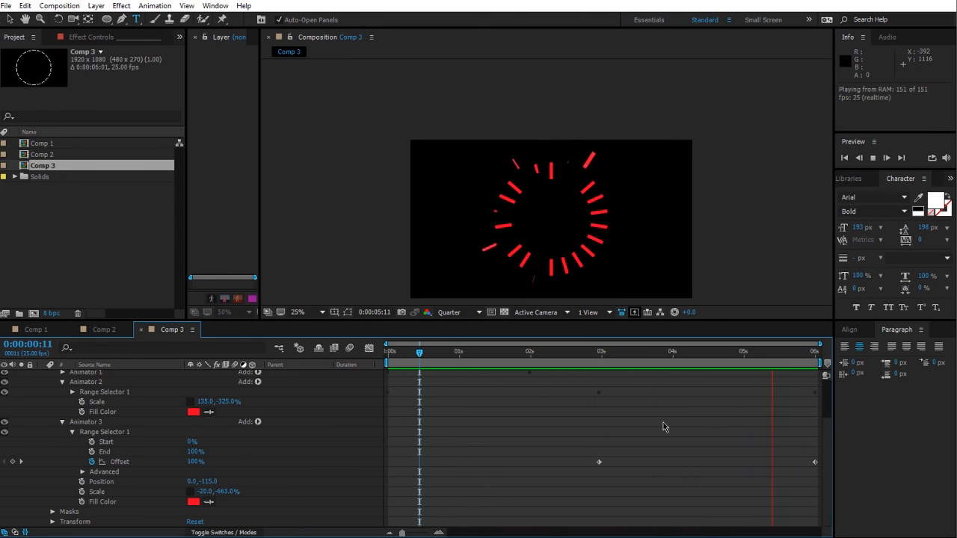
Step: Move Animator 3's last Offset keyframe to about 3.8 seconds and collapse the animators
left_click_drag(816, 463, 661, 462)
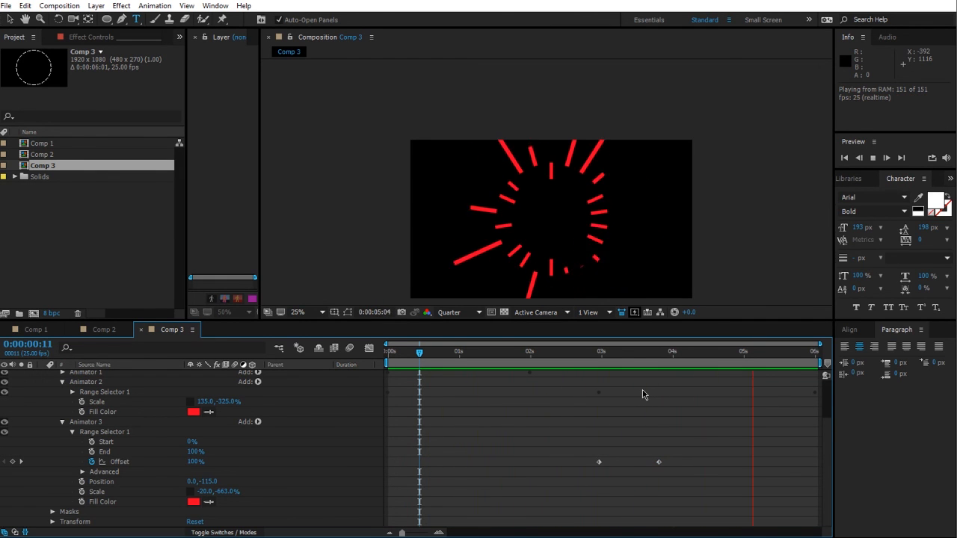
scroll(269, 446, "up", 2)
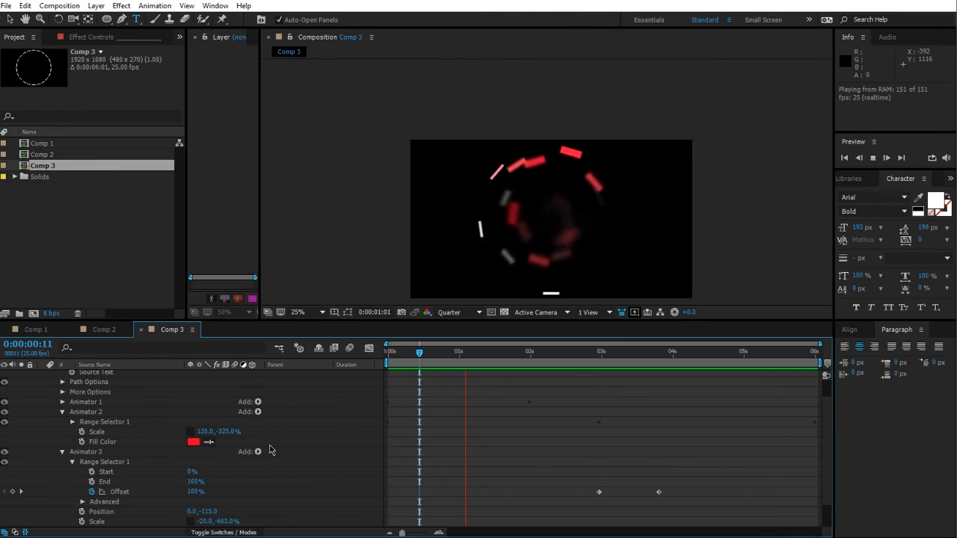
left_click(62, 412)
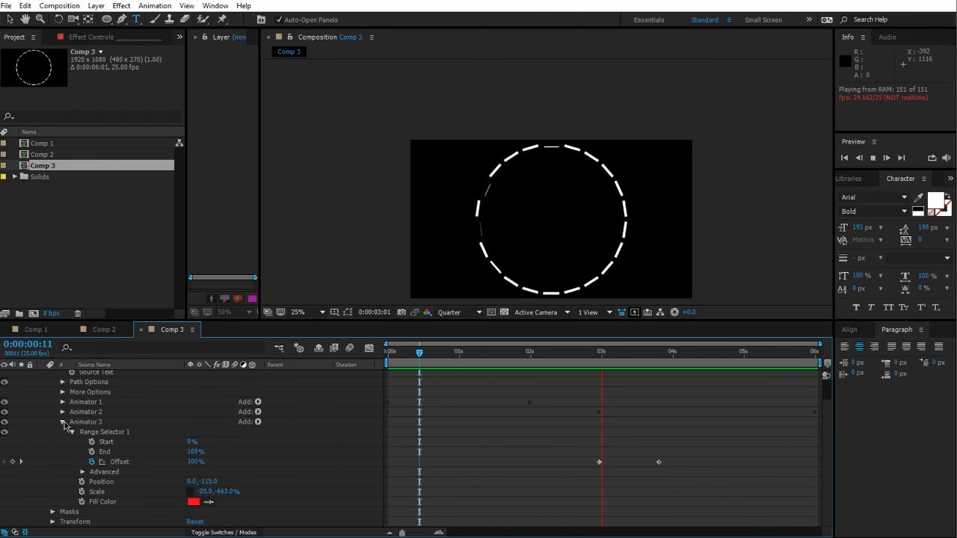
left_click(62, 422)
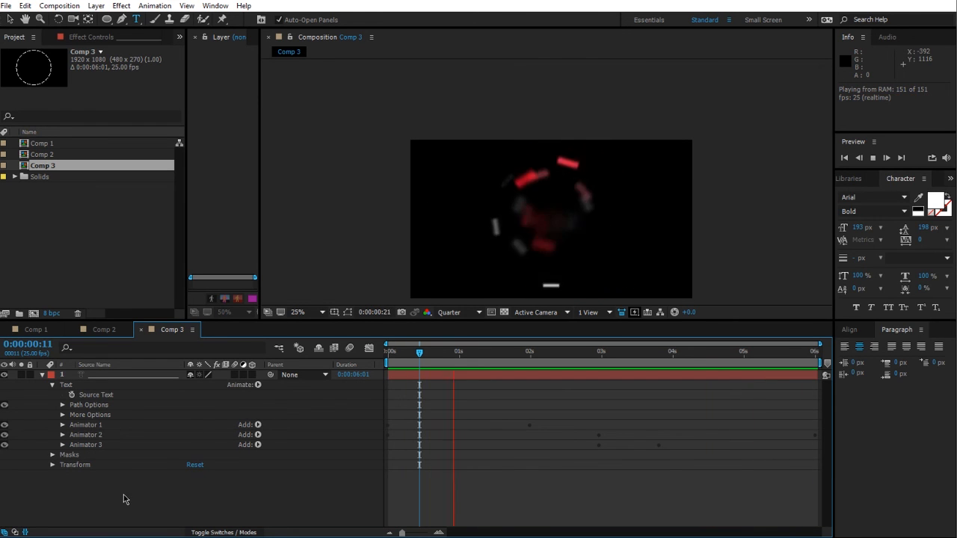
left_click(86, 436)
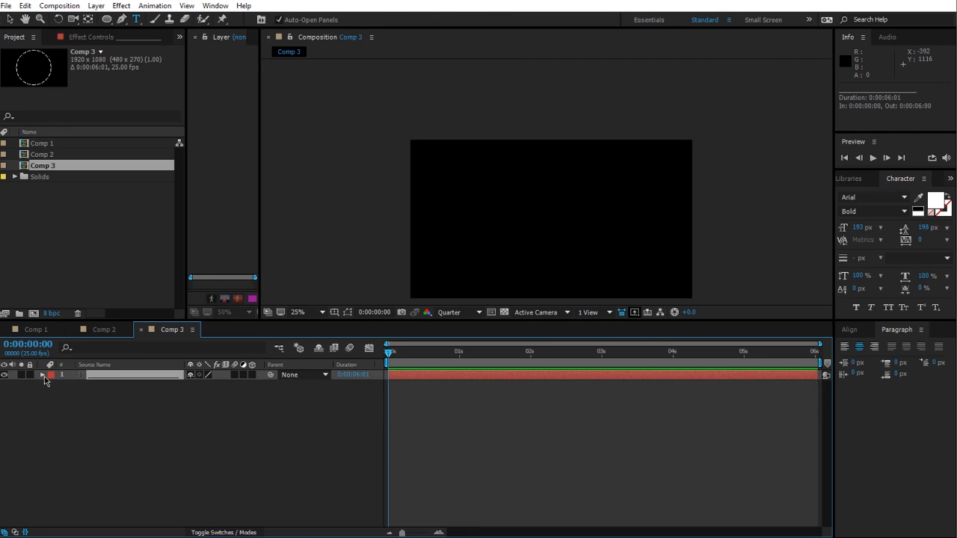
Step: Scale the text layer down to 18% and move it to 352, 360
left_click(42, 376)
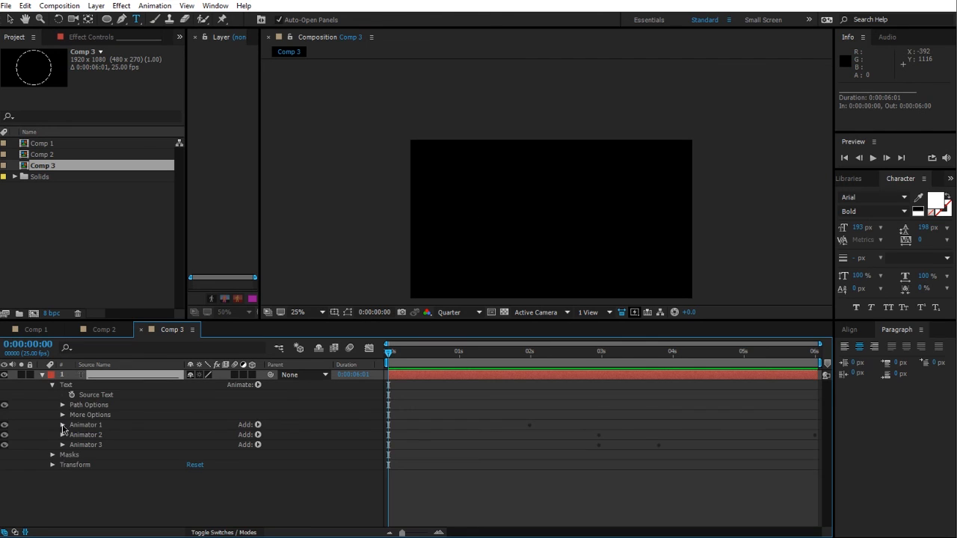
left_click(54, 466)
left_click_drag(425, 356, 585, 354)
left_click_drag(210, 499, 494, 252)
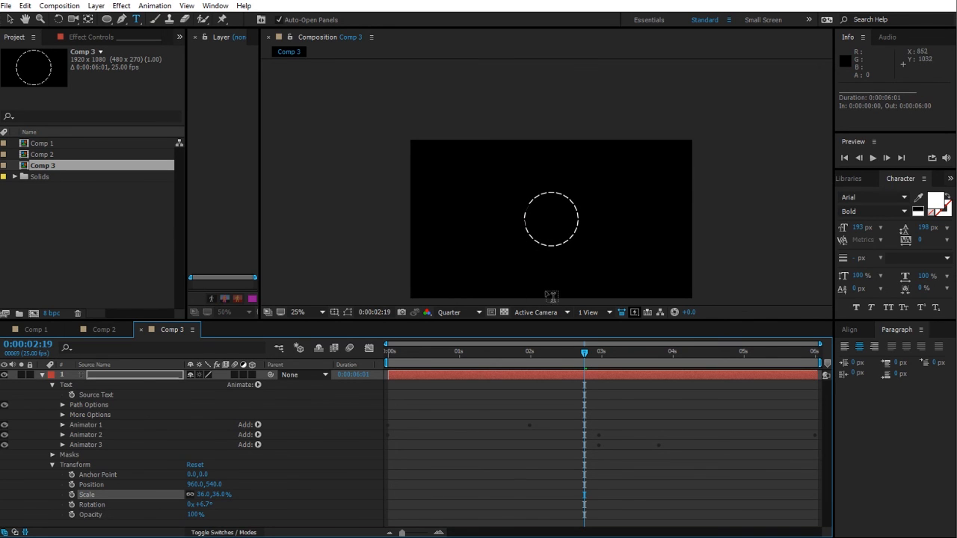
mouse_move(203, 494)
left_mouse_down()
mouse_move(180, 494)
mouse_move(223, 484)
mouse_move(189, 493)
left_mouse_up()
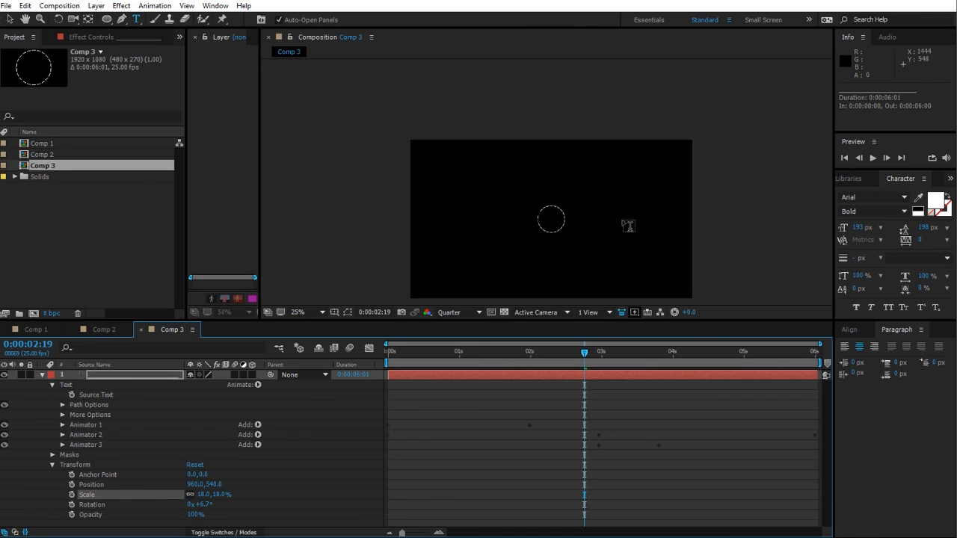
key("v")
left_click_drag(555, 215, 466, 188)
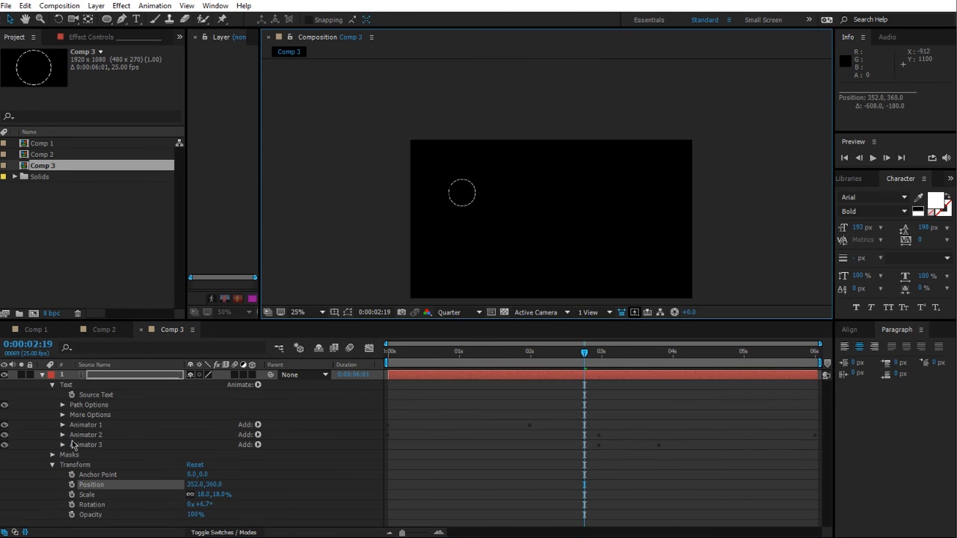
Step: Add a wiggle(1,900) expression to the layer's Position
left_click(72, 485, "alt")
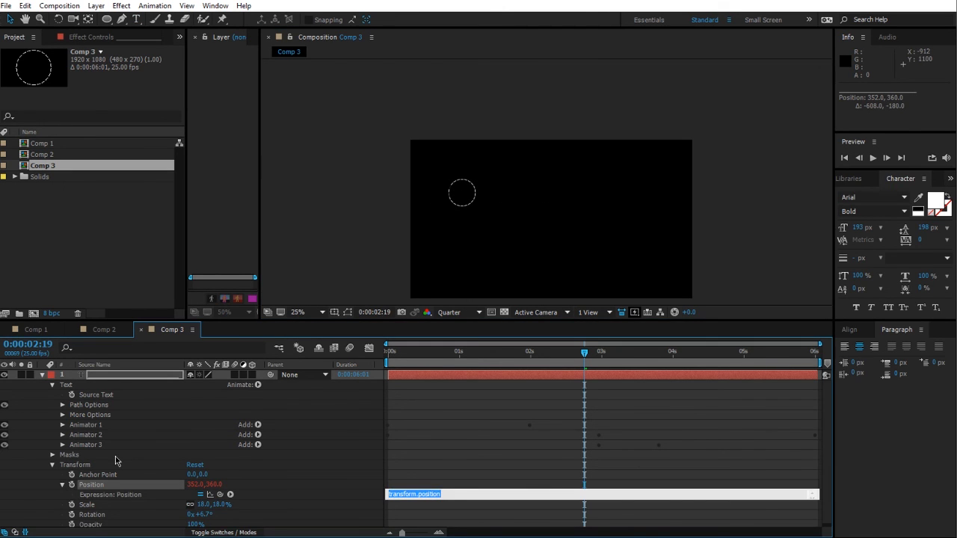
type("wiggle(1,900")
left_click(475, 402)
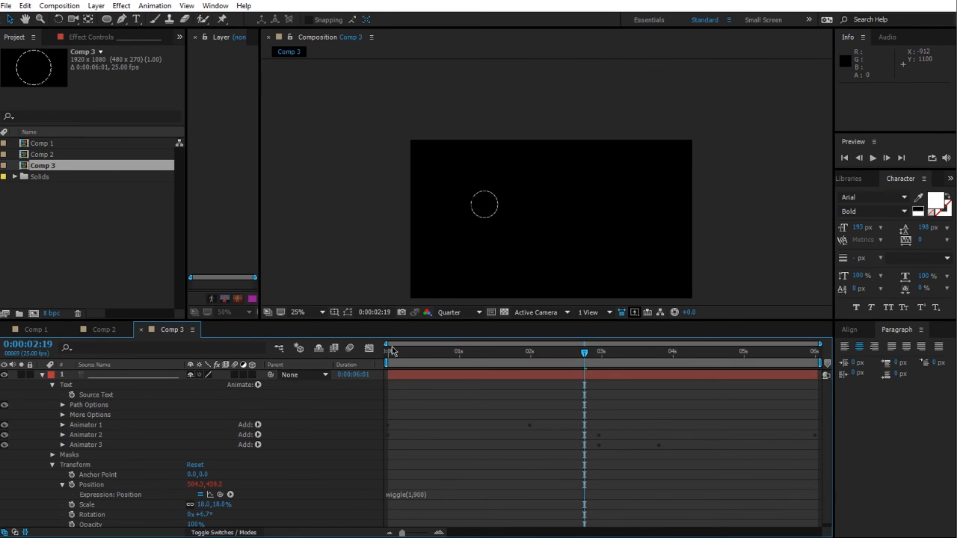
Step: Change the Position expression to wiggle(1,450)
left_click_drag(392, 350, 739, 389)
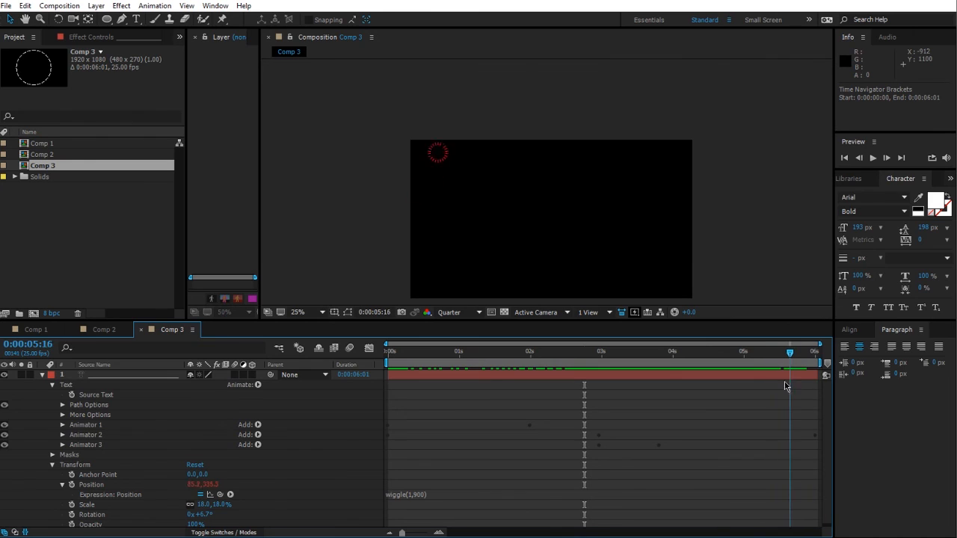
left_click(421, 494)
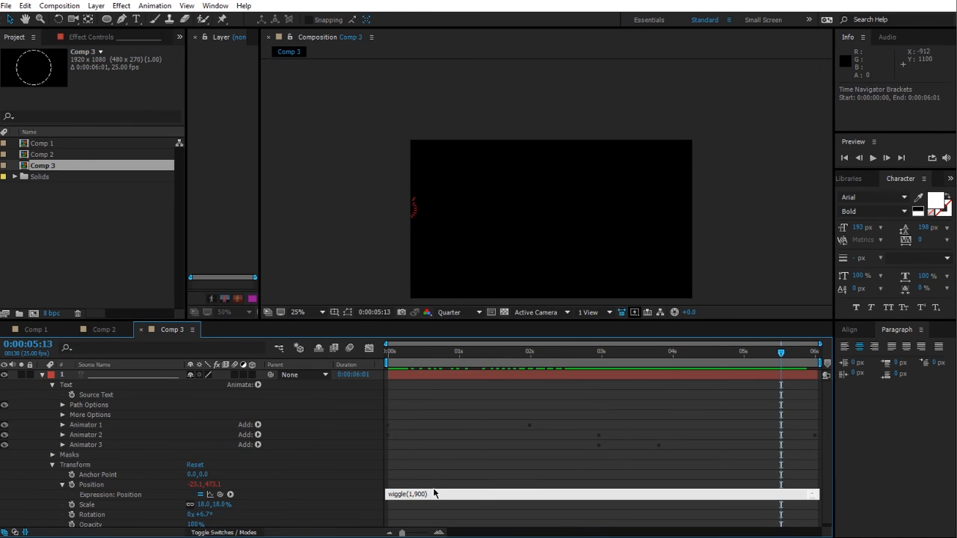
type("0")
left_click(496, 446)
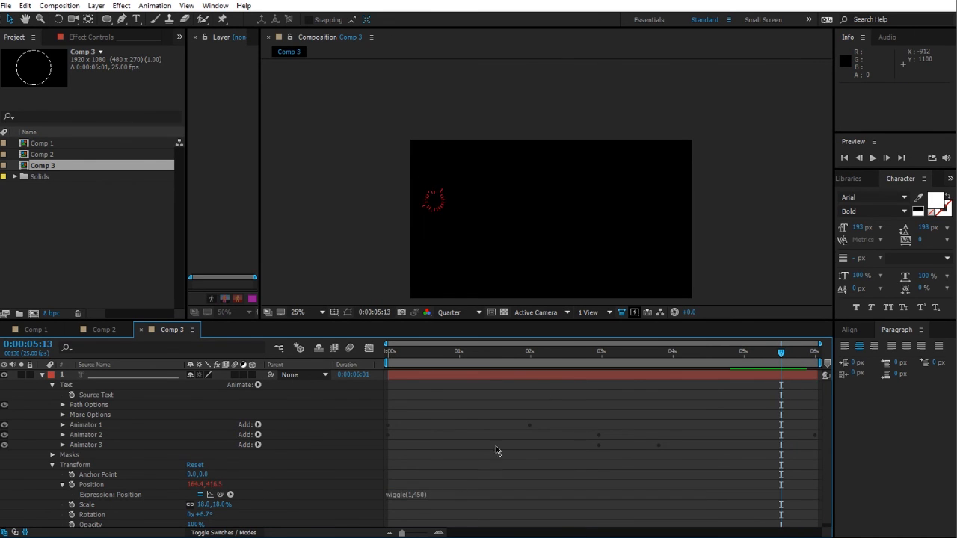
Step: Duplicate the text layer three times
left_click_drag(423, 352, 792, 415)
left_click(504, 492)
left_click_drag(414, 356, 289, 374)
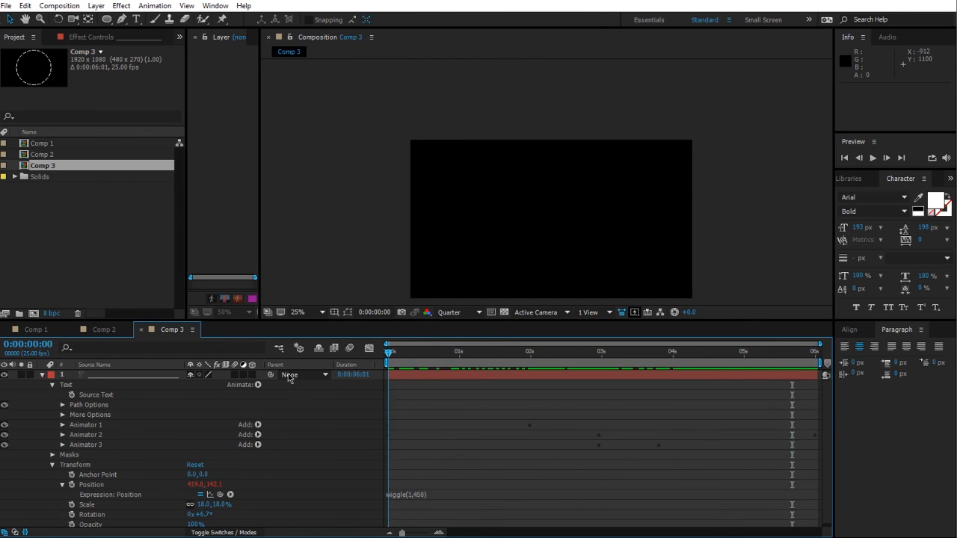
left_click(103, 375)
key("ctrl+d")
key("ctrl+d")
key("ctrl+d")
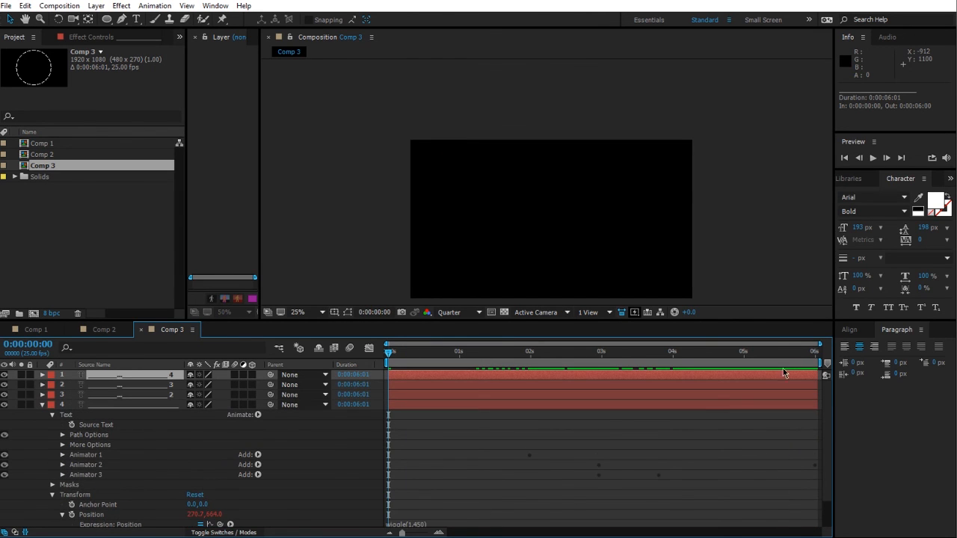
Step: Select all four text layers and centre them in the composition
left_click_drag(391, 354, 714, 399)
left_click(148, 405)
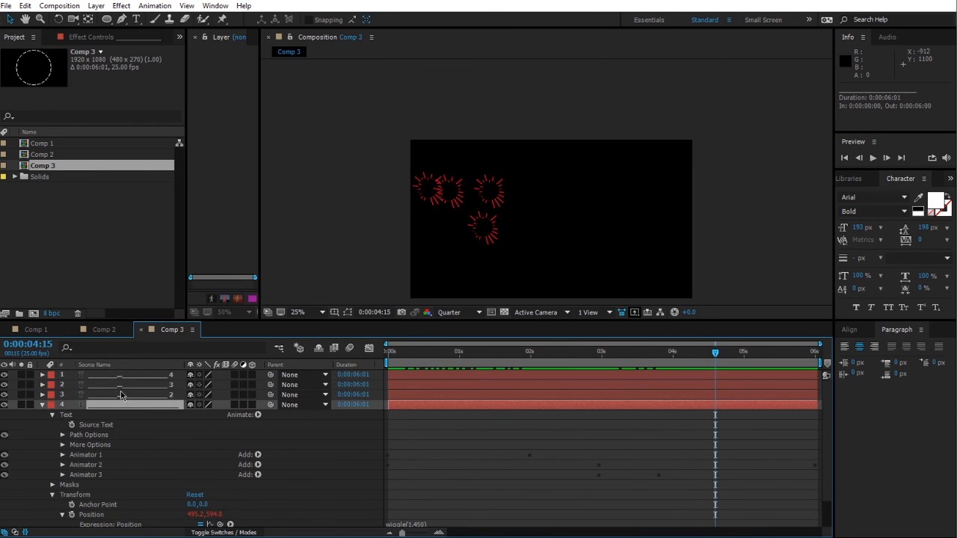
left_click(122, 379, "shift")
key("ctrl+Home")
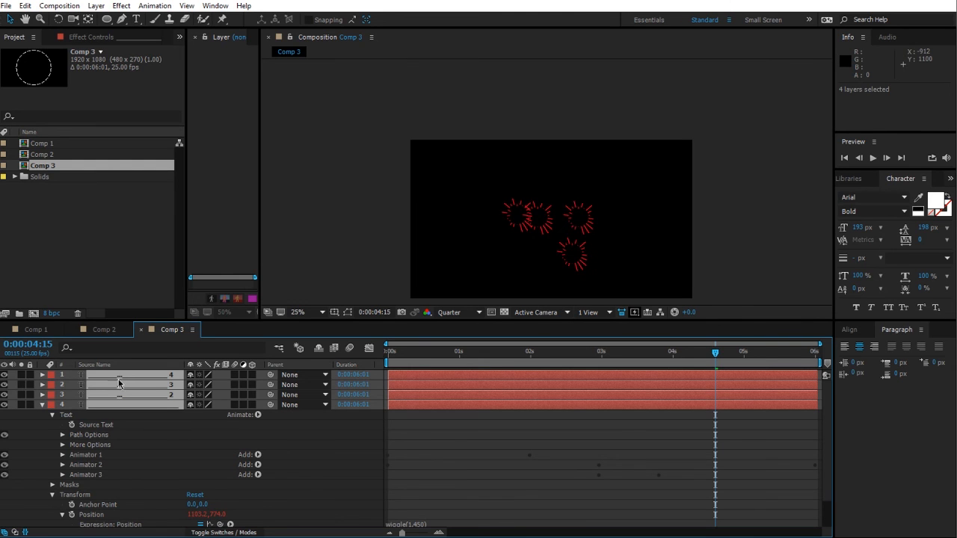
Step: Preview the animation of the four circles
left_click(406, 442)
key("space")
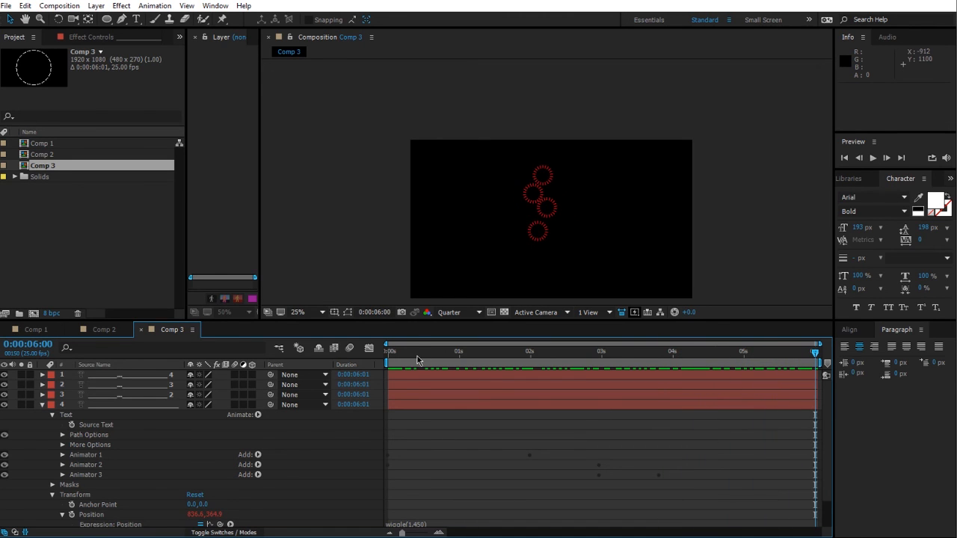
key("space")
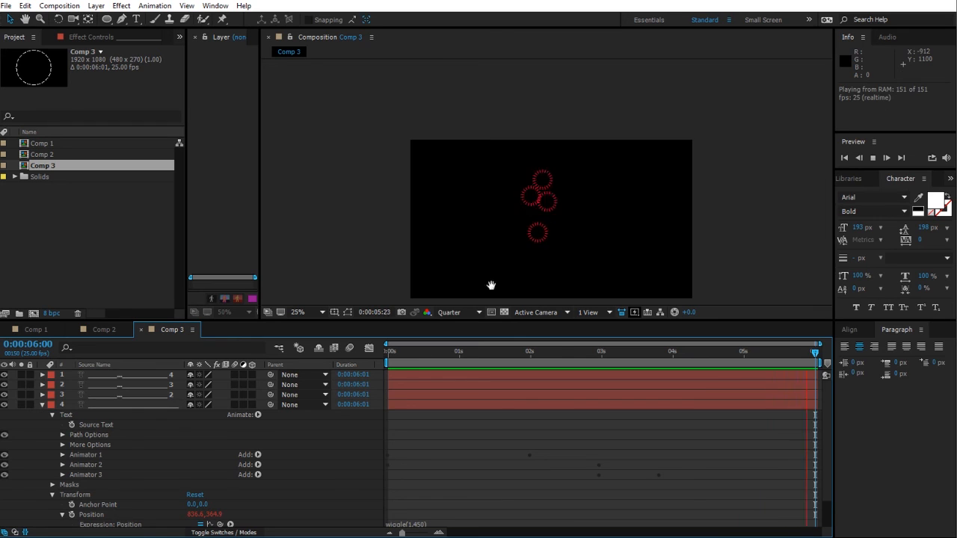
left_click_drag(410, 353, 654, 382)
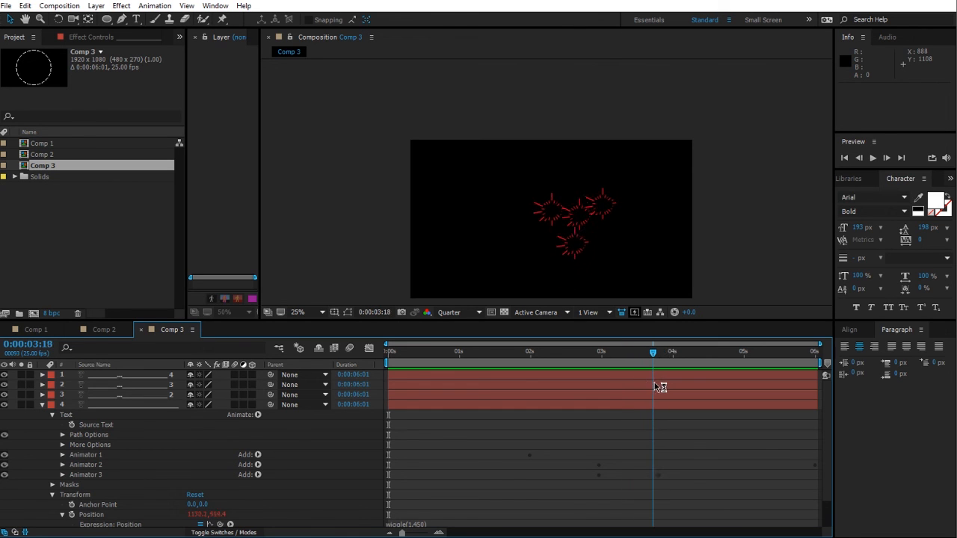
Step: Filter the timeline to RANDOM SEED and set layer 1's three animator Random Seeds to 221, 458 and 463
left_click(41, 406)
left_click(124, 406)
left_click_drag(123, 448, 93, 355)
left_click(92, 347)
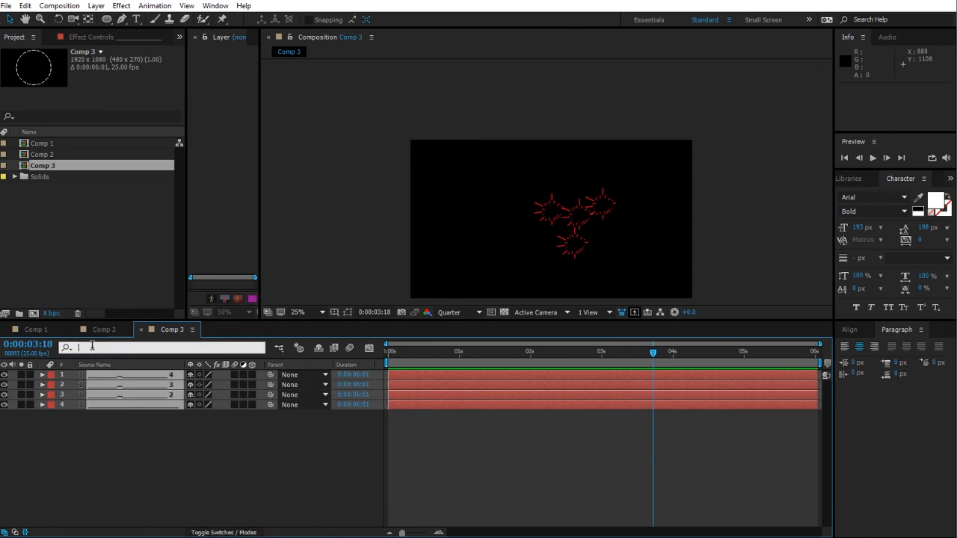
type("RANDOM SEED")
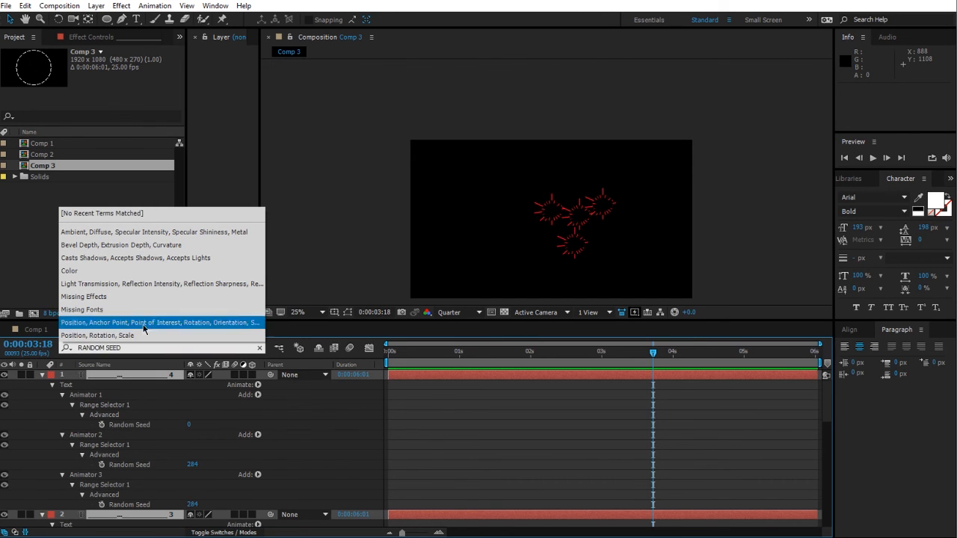
left_click(256, 467)
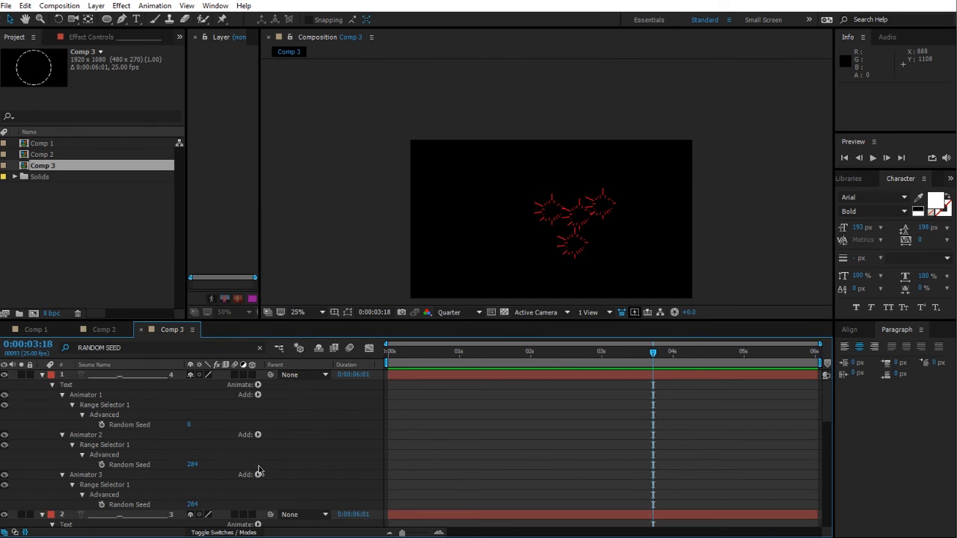
left_click_drag(192, 506, 271, 502)
key("Caps_Lock")
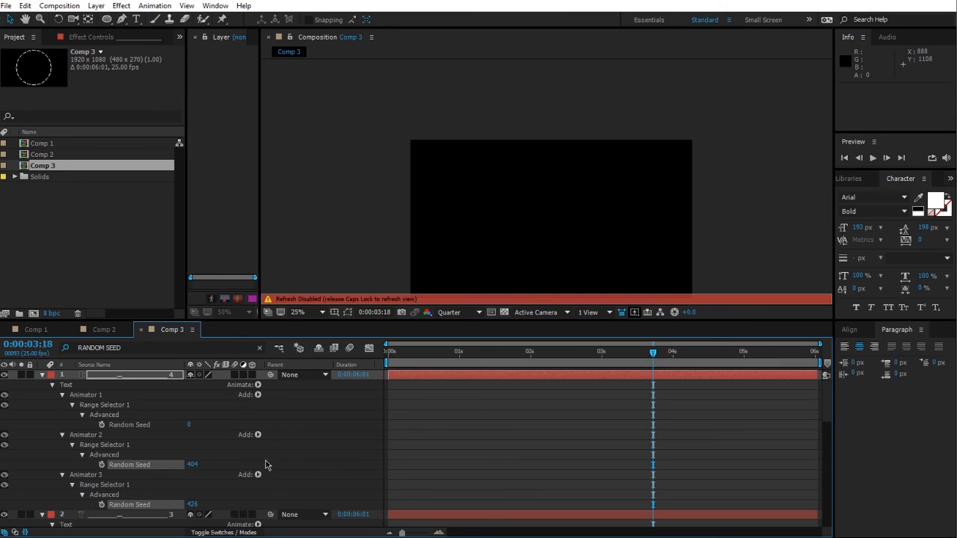
left_click_drag(192, 464, 268, 465)
left_click_drag(189, 425, 291, 425)
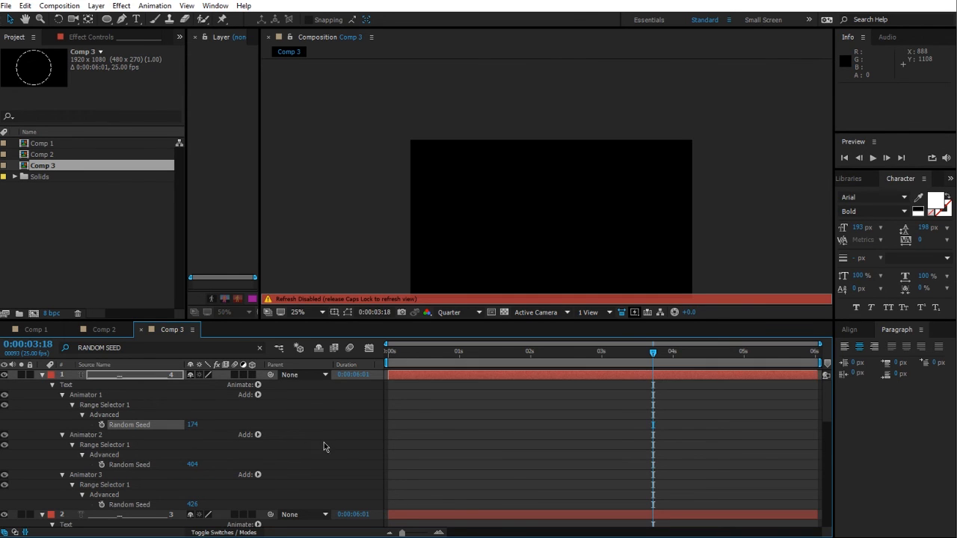
key("Caps_Lock")
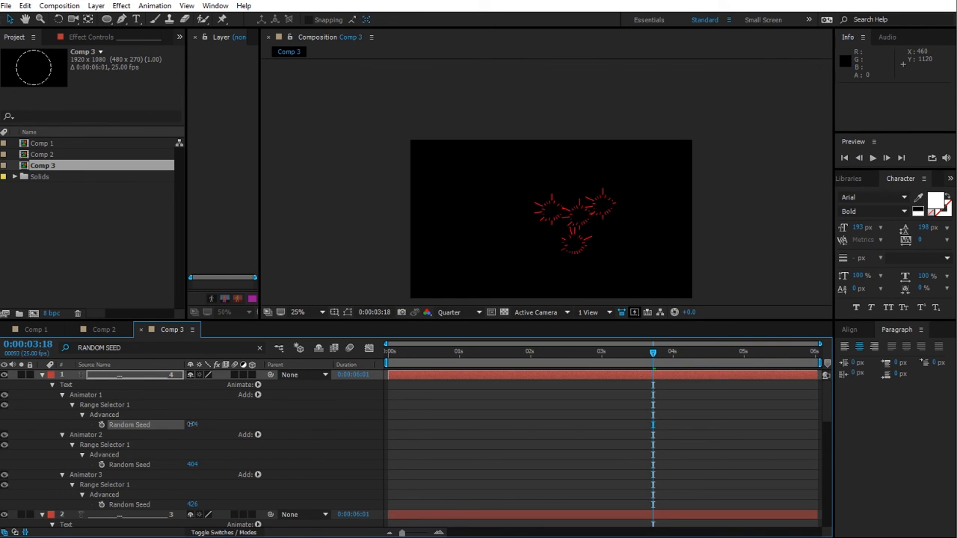
mouse_move(194, 467)
left_mouse_down()
mouse_move(203, 467)
mouse_move(166, 468)
mouse_move(181, 470)
left_mouse_up()
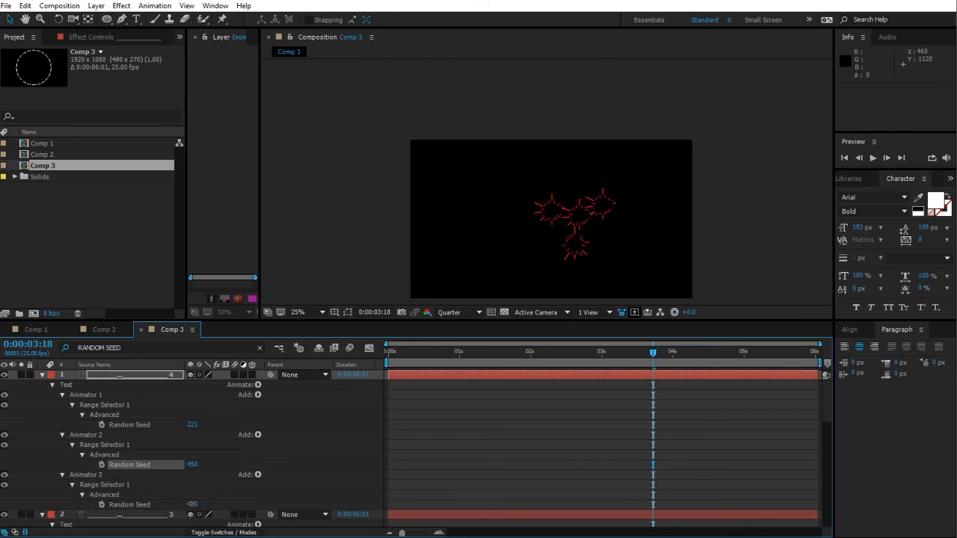
left_click_drag(193, 505, 234, 505)
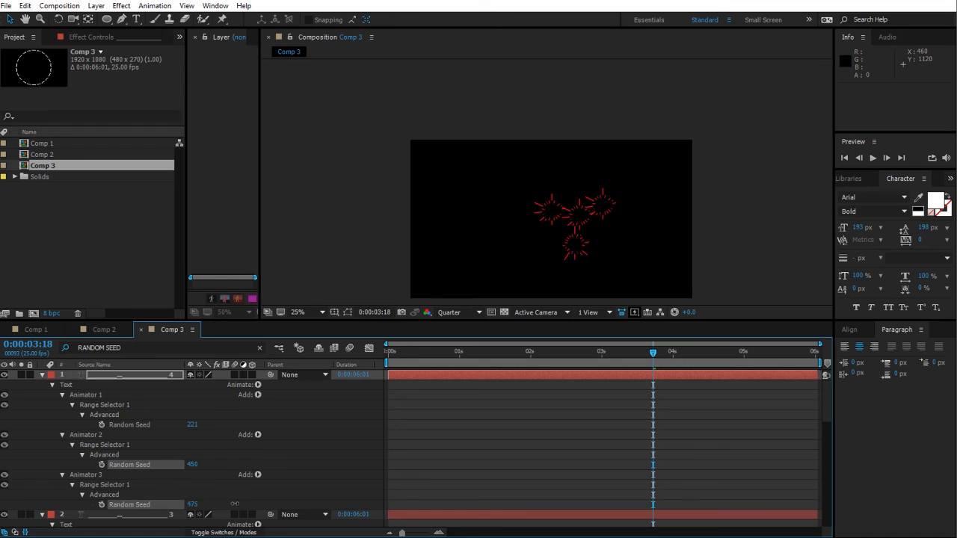
Step: Set layer 2's three animator Random Seeds to 178, 146 and 280
left_click(42, 375)
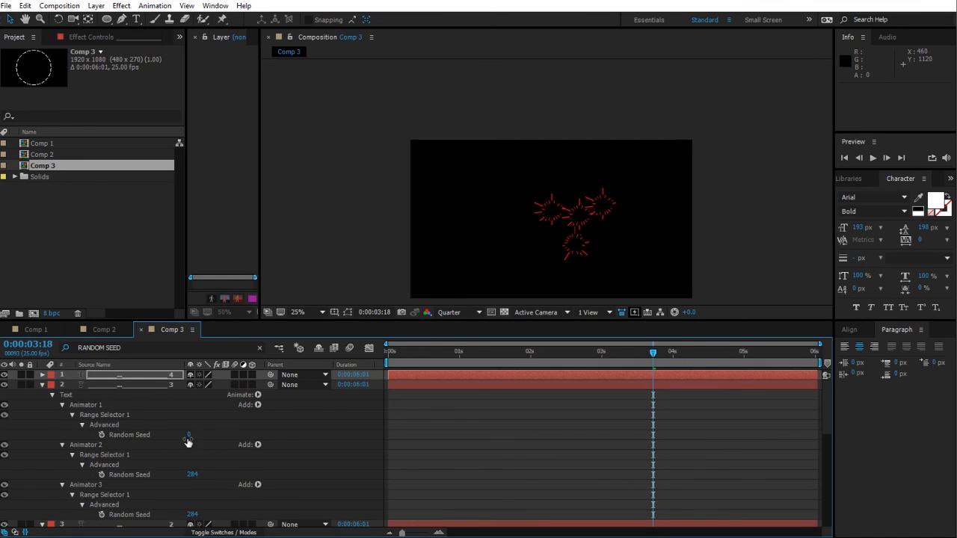
left_click_drag(189, 436, 224, 436)
left_click_drag(190, 475, 169, 475)
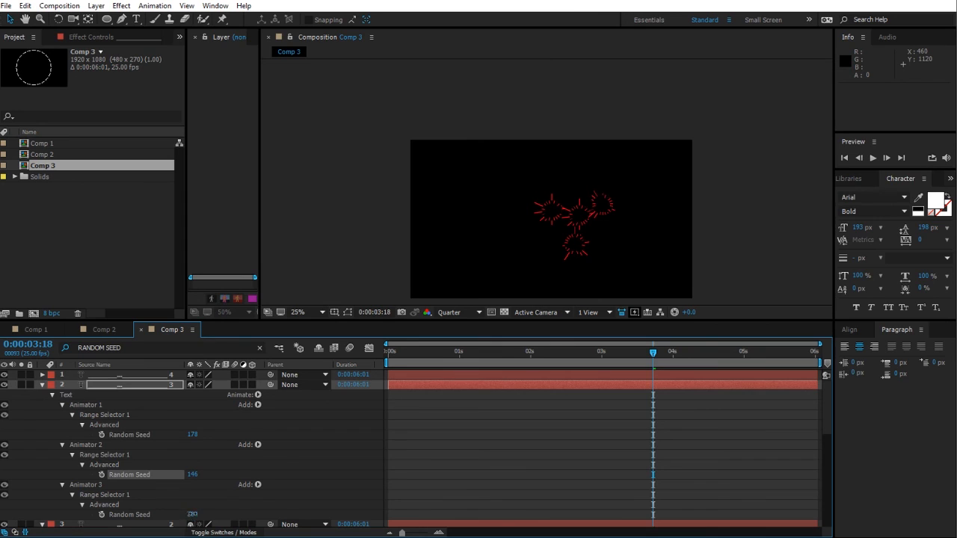
left_click_drag(193, 514, 294, 441)
left_click(43, 385)
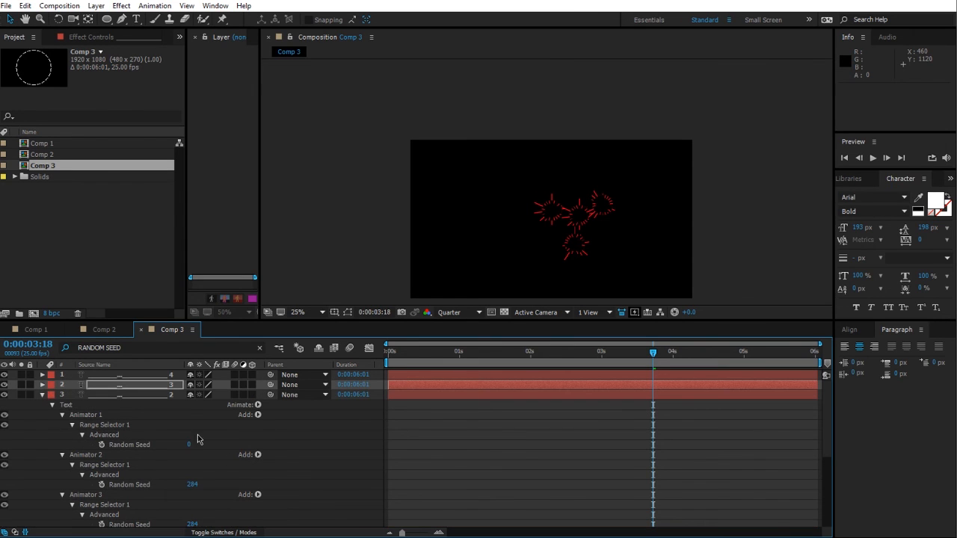
Step: Scrub the Random Seed values on layers 3 and 4, giving layer 4 seeds of 253, 52 and 761
left_click_drag(189, 446, 427, 499)
left_click(43, 395)
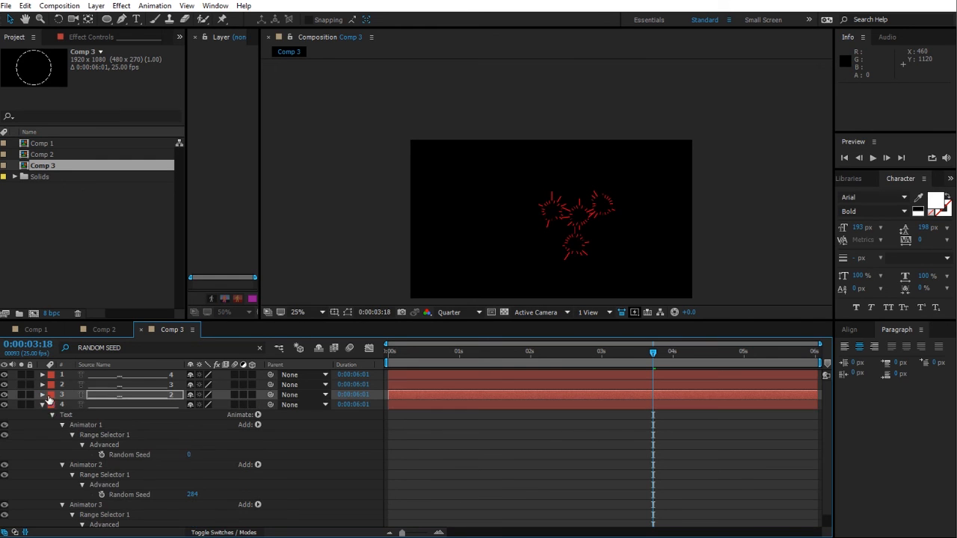
left_click_drag(191, 459, 507, 511)
scroll(210, 495, "down", 1)
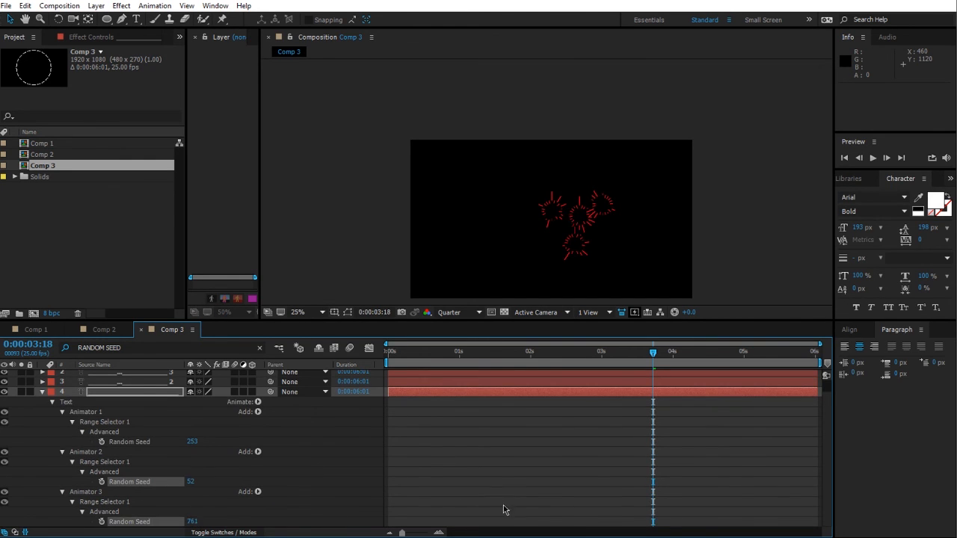
Step: Collapse the last layer and preview the animation
left_click(43, 391)
key("space")
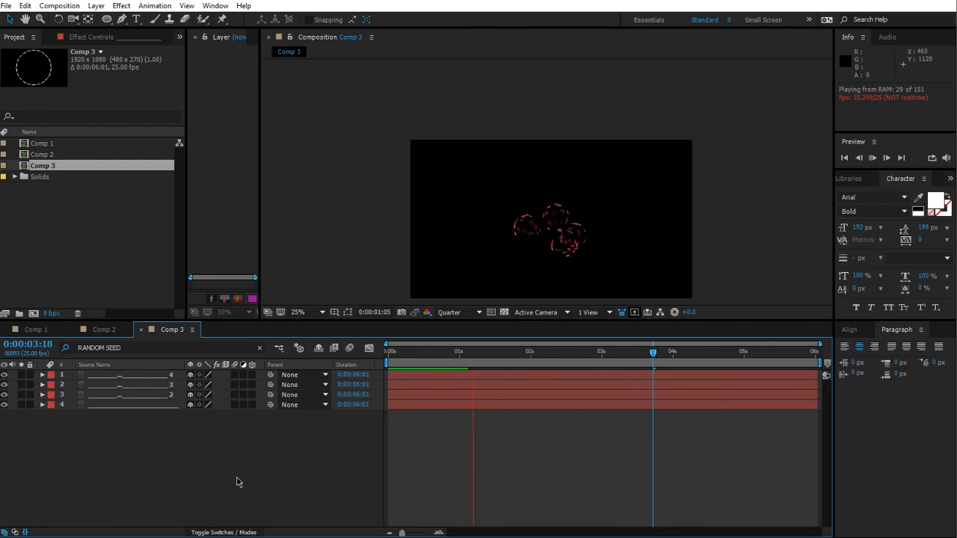